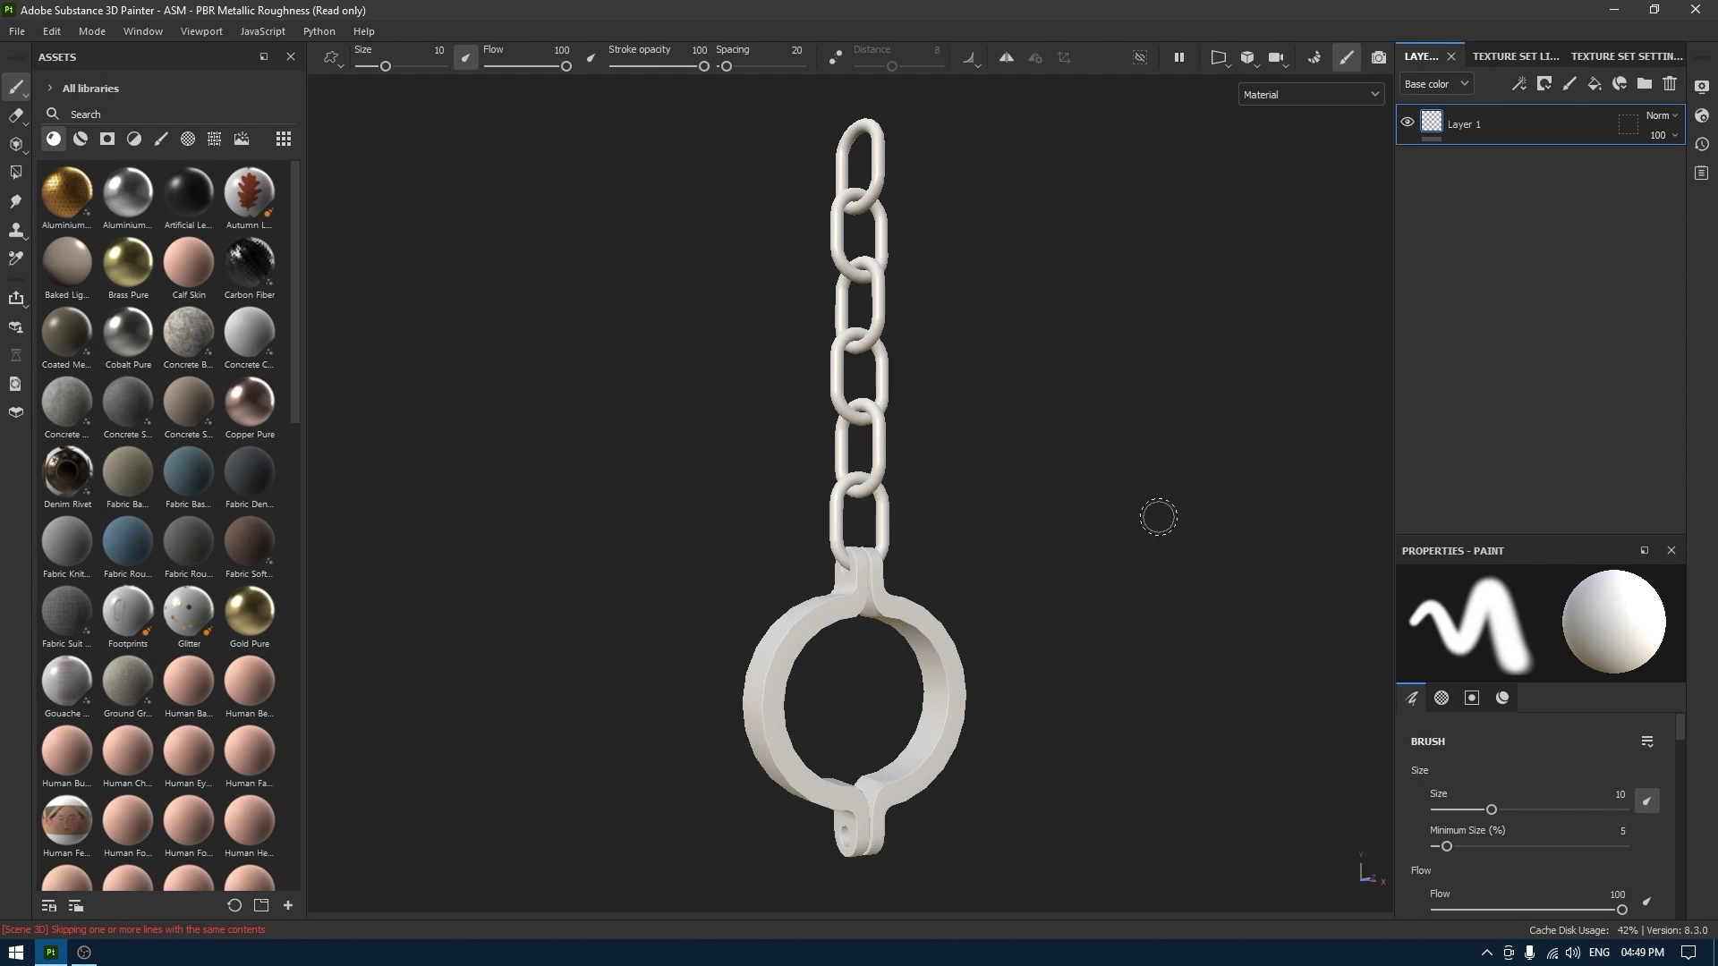
Open the mesh map baking settings for the texture set and set the output size to 2048.
left_click_drag(1158, 518, 1047, 597, "alt")
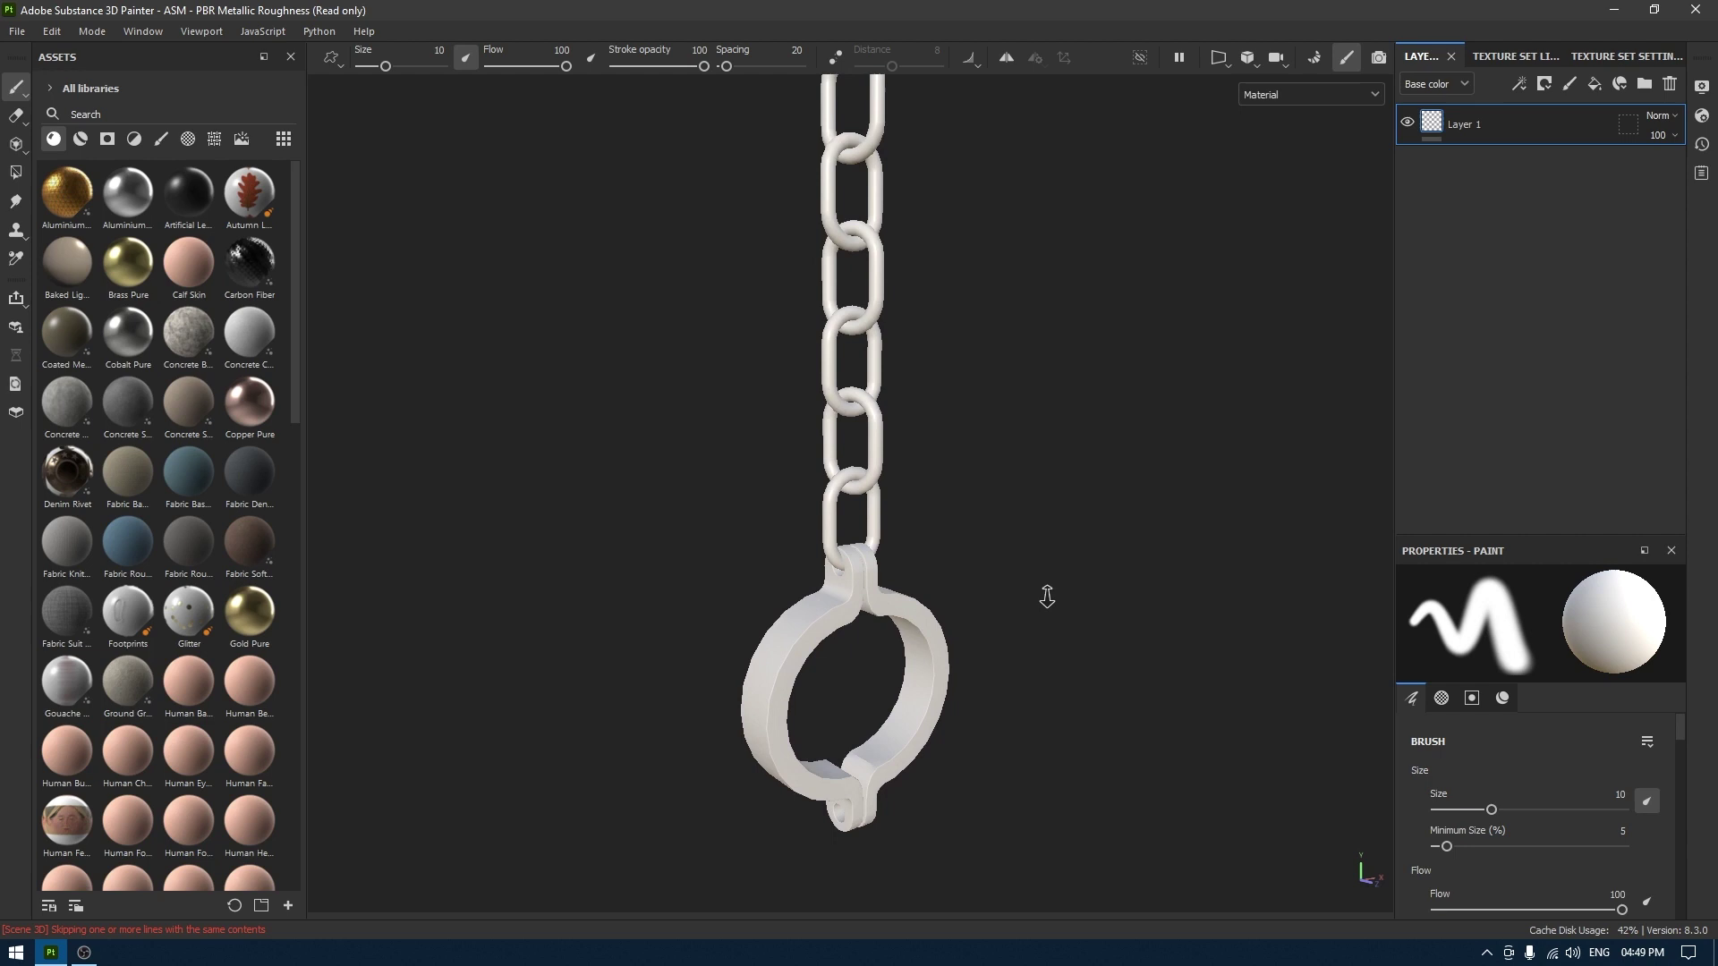
left_click(1637, 50)
scroll(1533, 356, "down", 3)
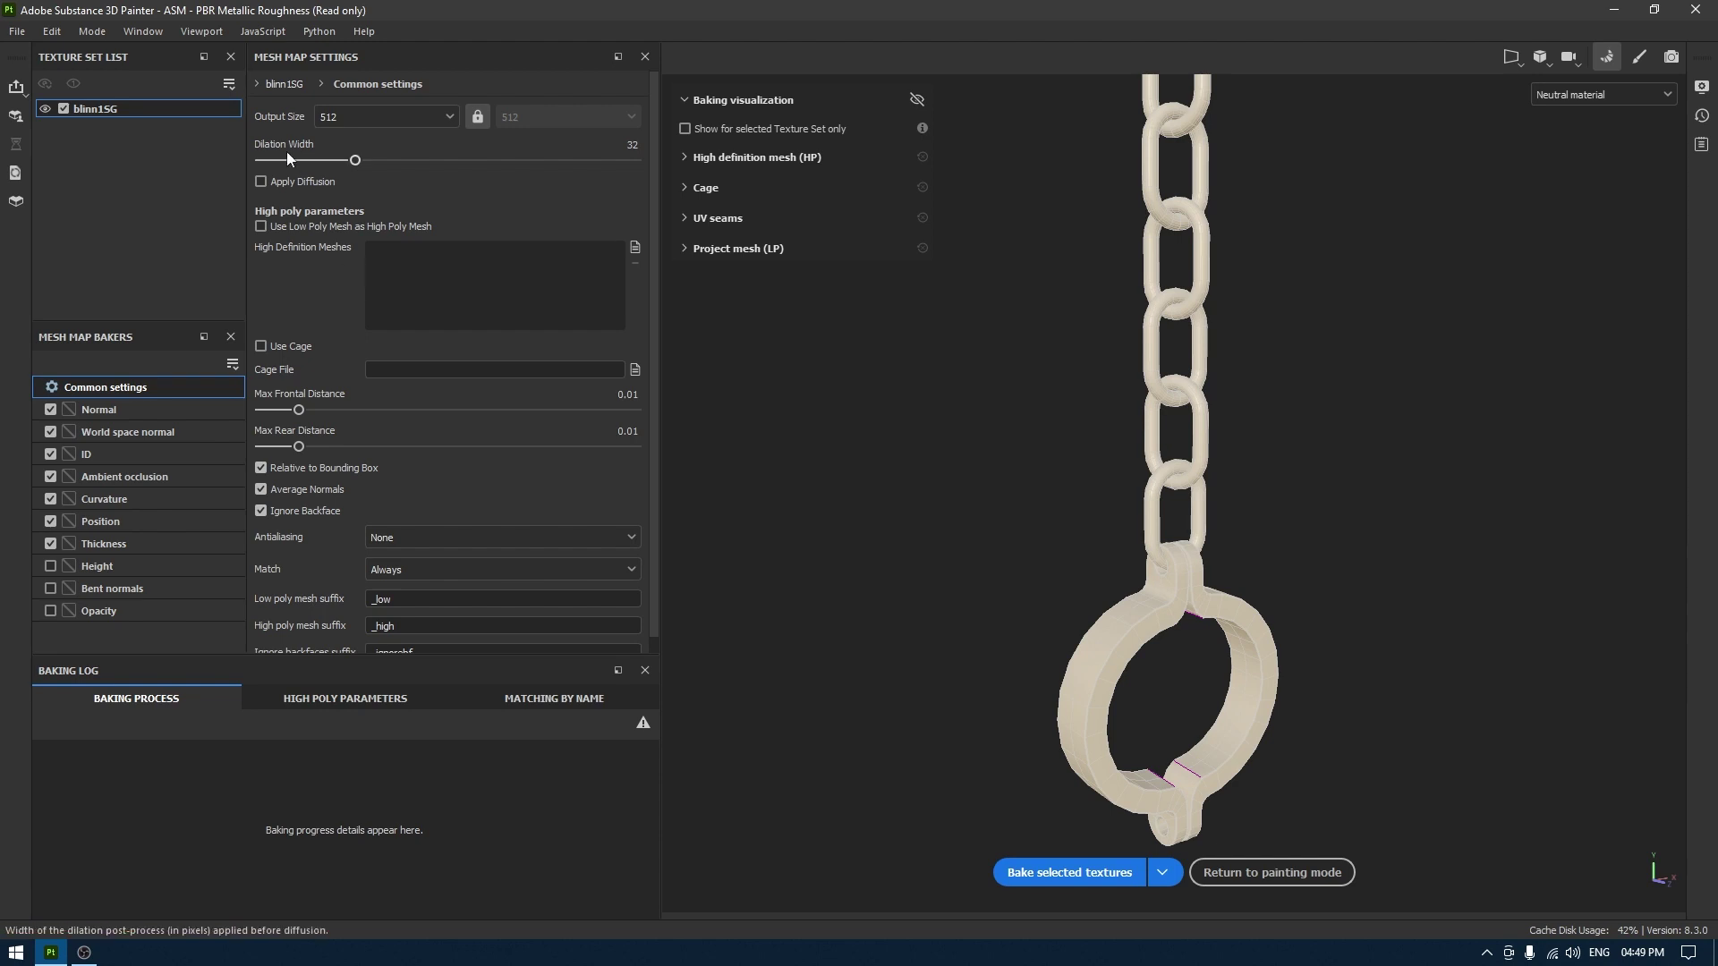
left_click(348, 116)
left_click(340, 247)
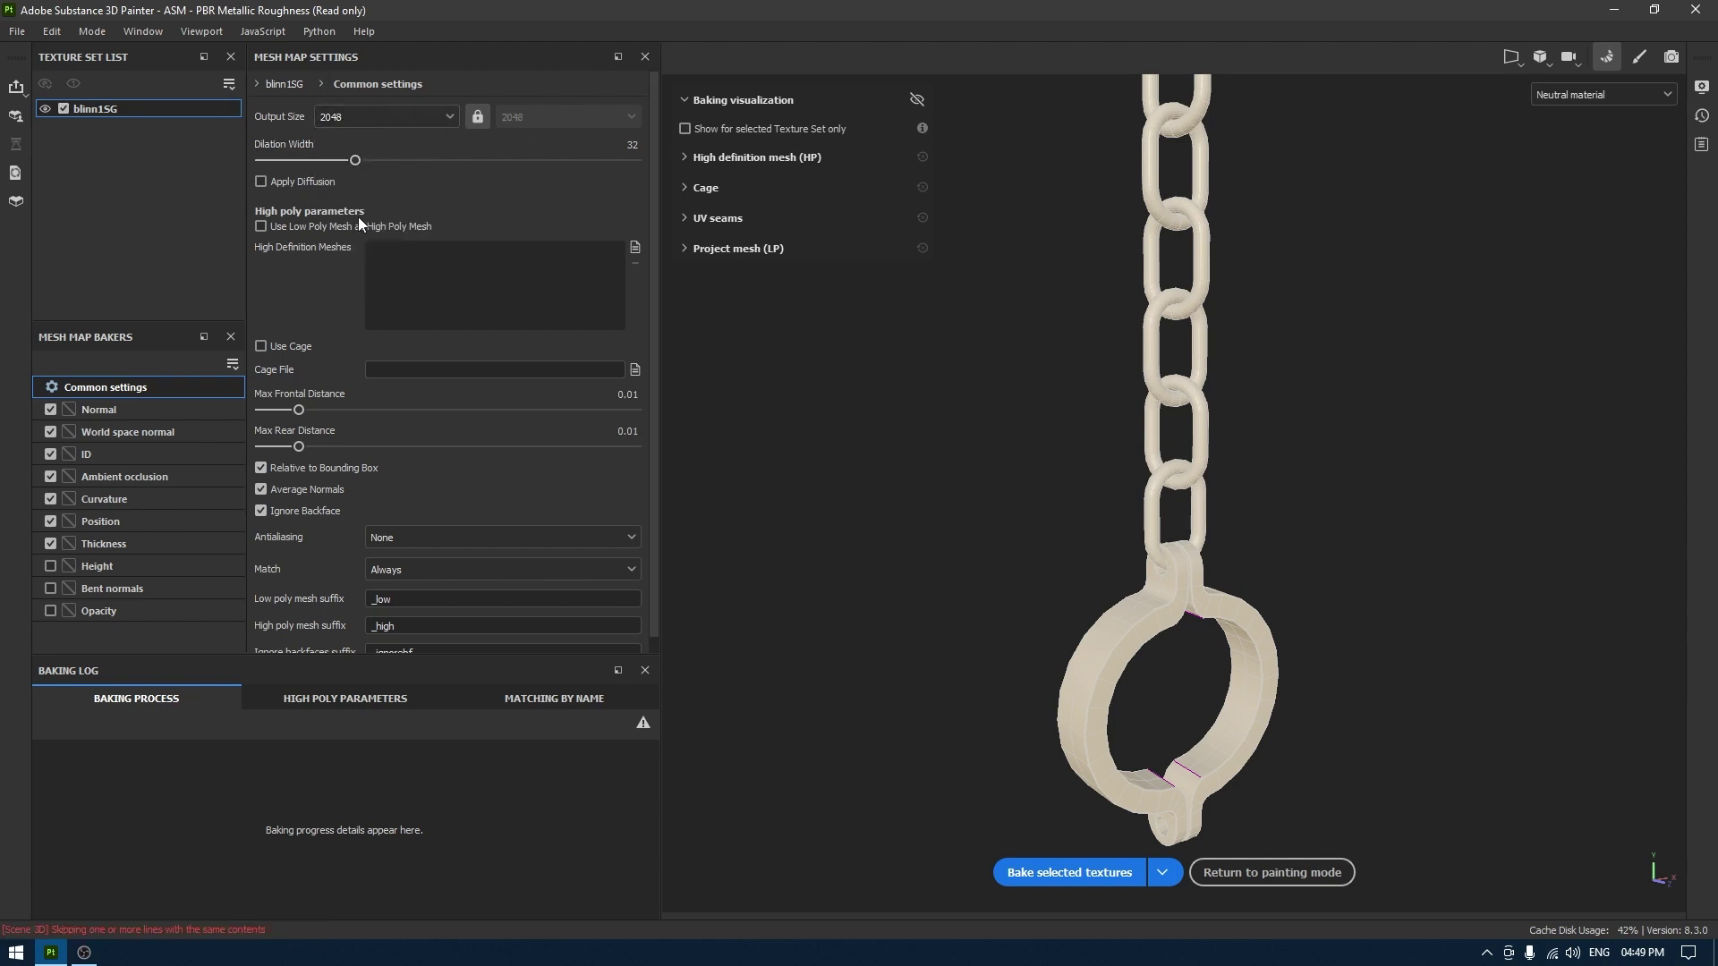
Use the low poly mesh as the high poly mesh with diffusion applied, and set antialiasing to Supersampling 4x.
left_click(358, 227)
scroll(394, 503, "down", 1)
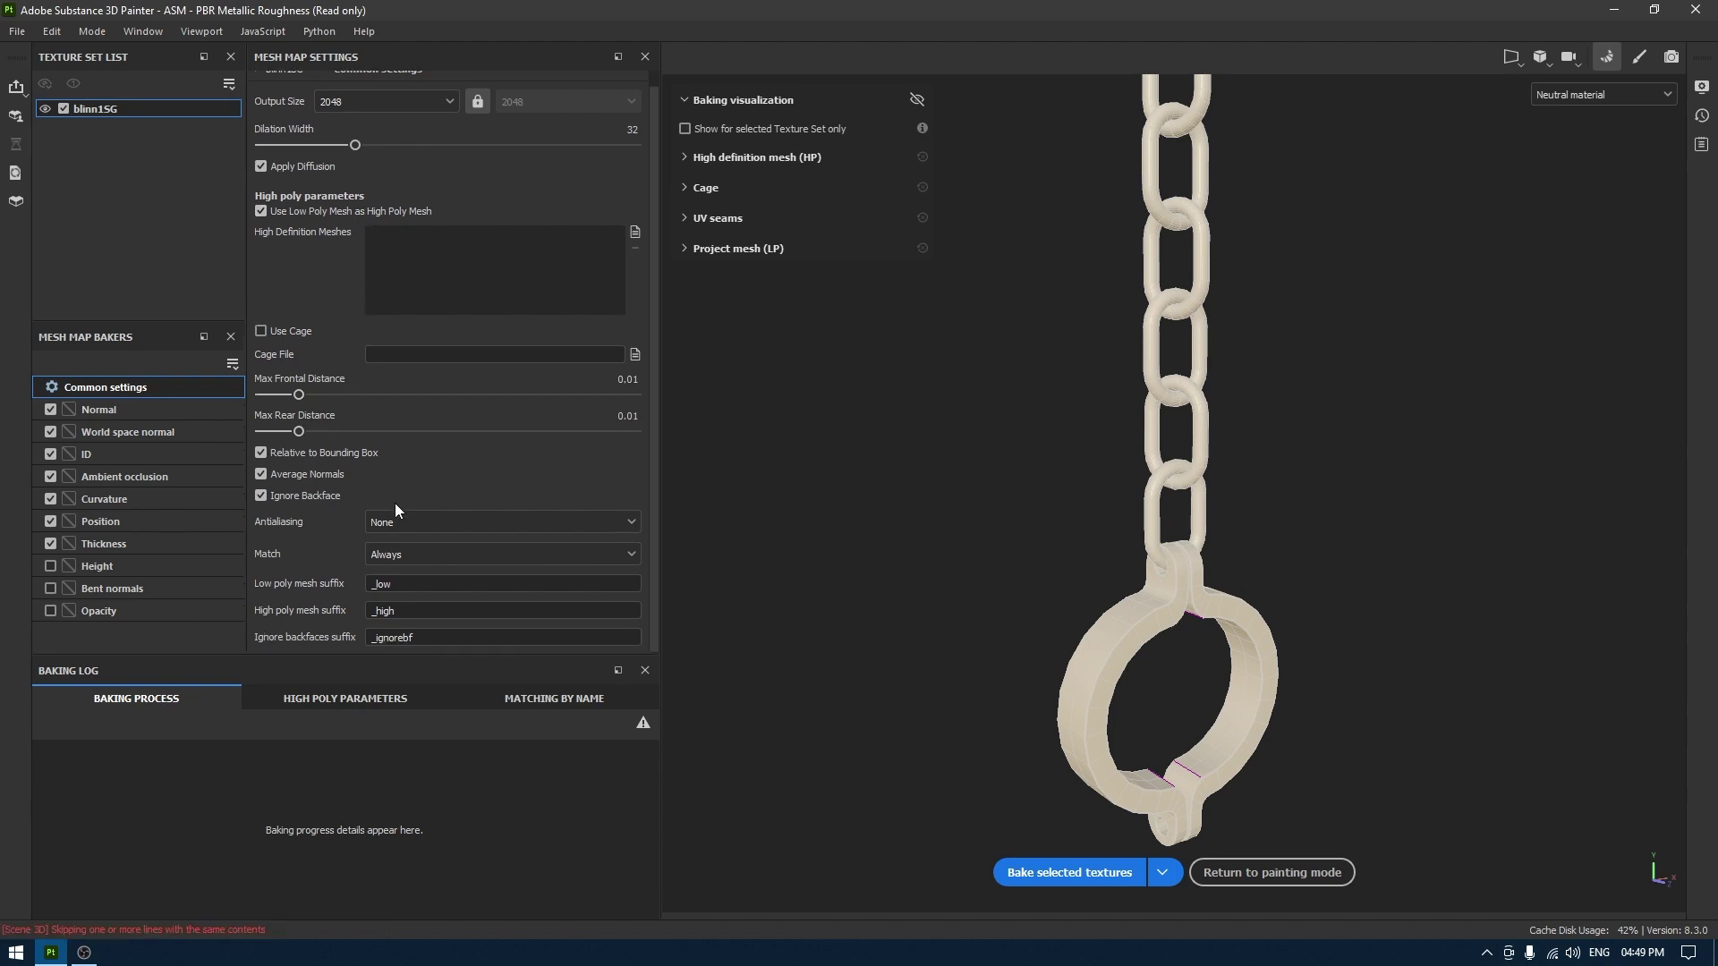
left_click(398, 522)
left_click(431, 569)
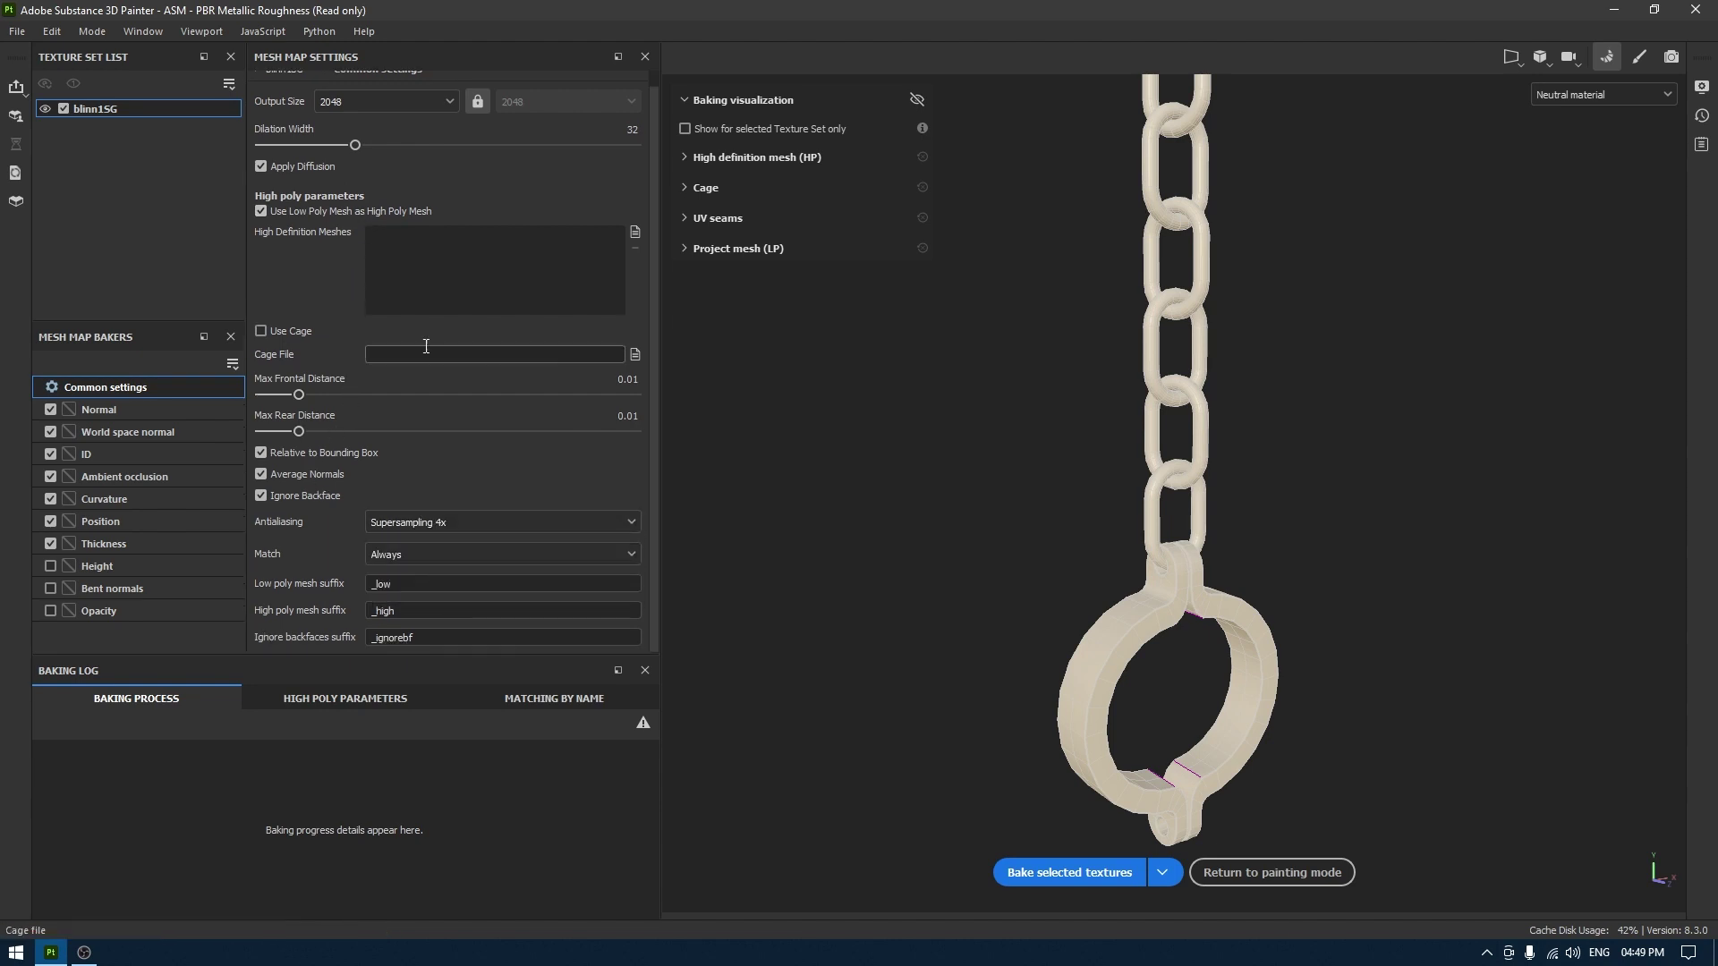
Exclude the ID and Thickness maps from the bake and set the ambient occlusion secondary rays to 256.
left_click(51, 455)
left_click(50, 544)
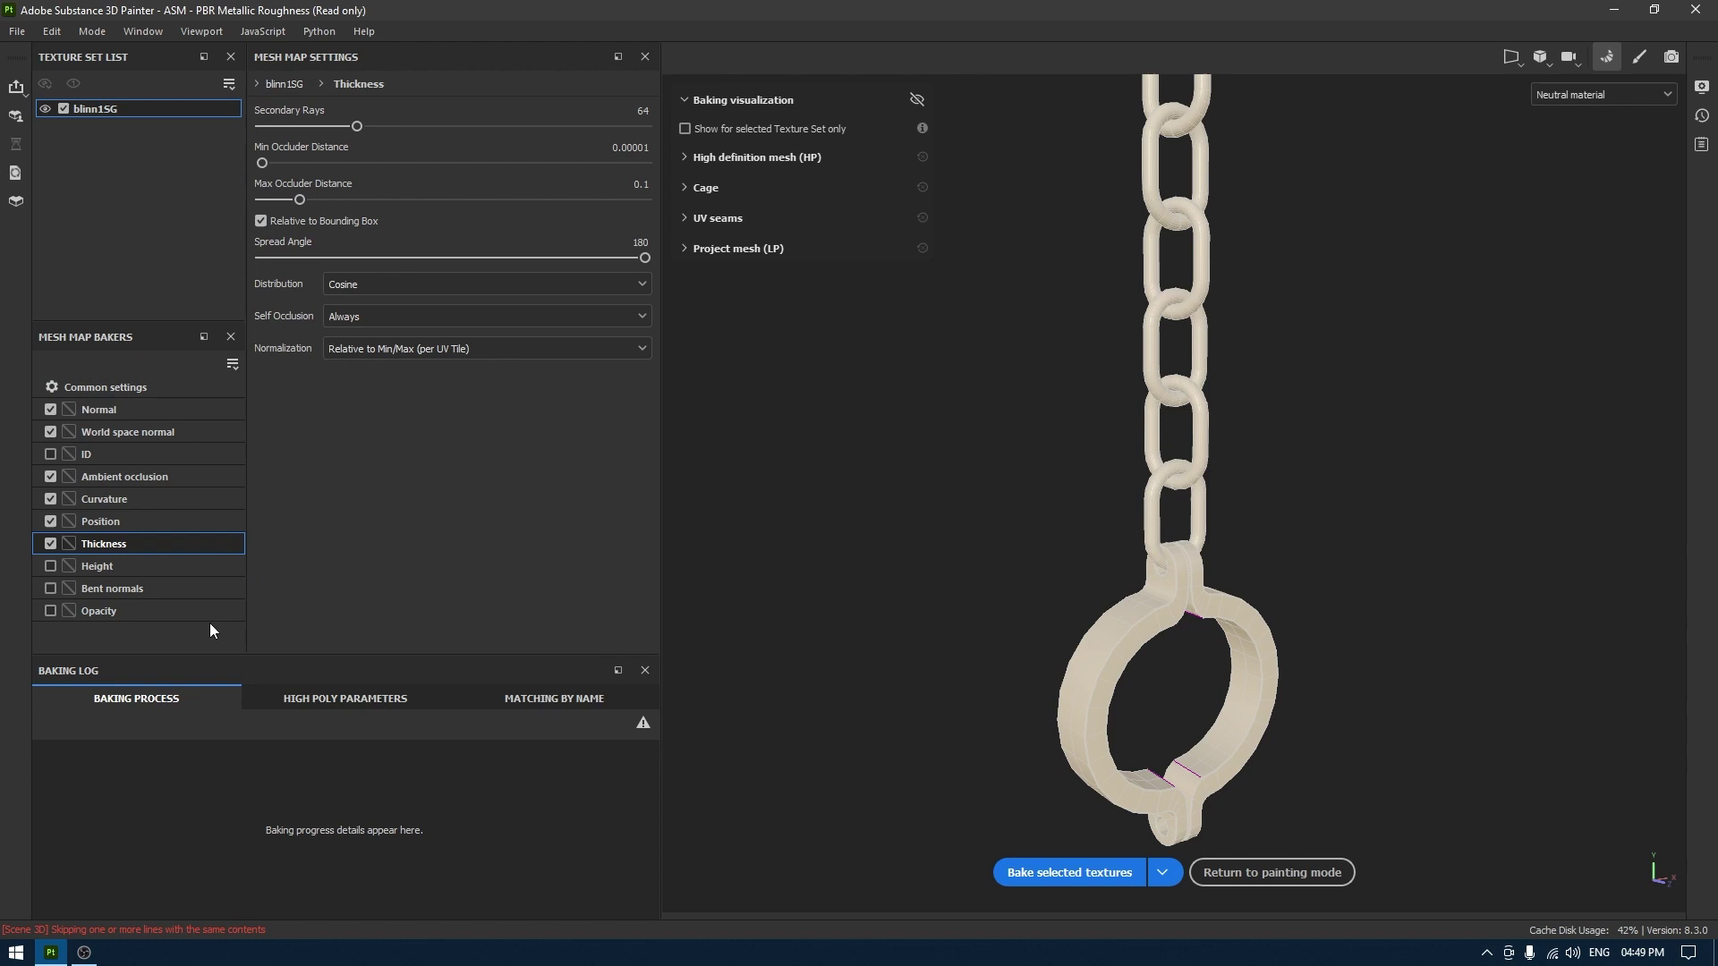
left_click(121, 477)
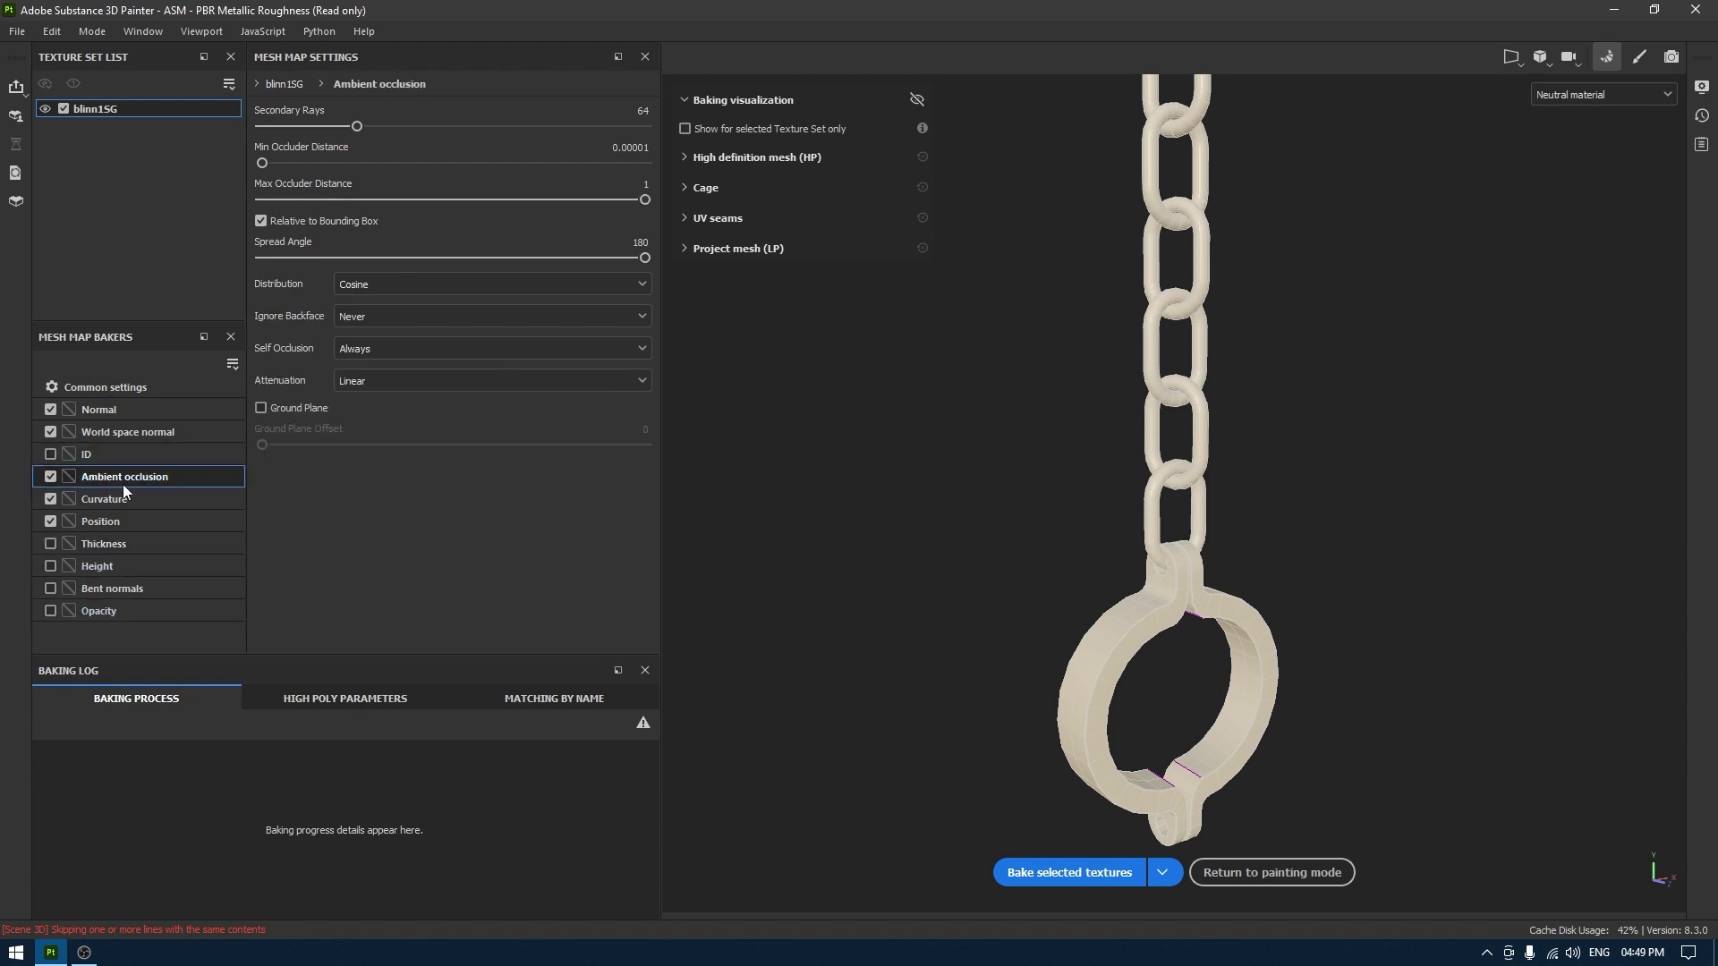
left_click_drag(357, 128, 609, 144)
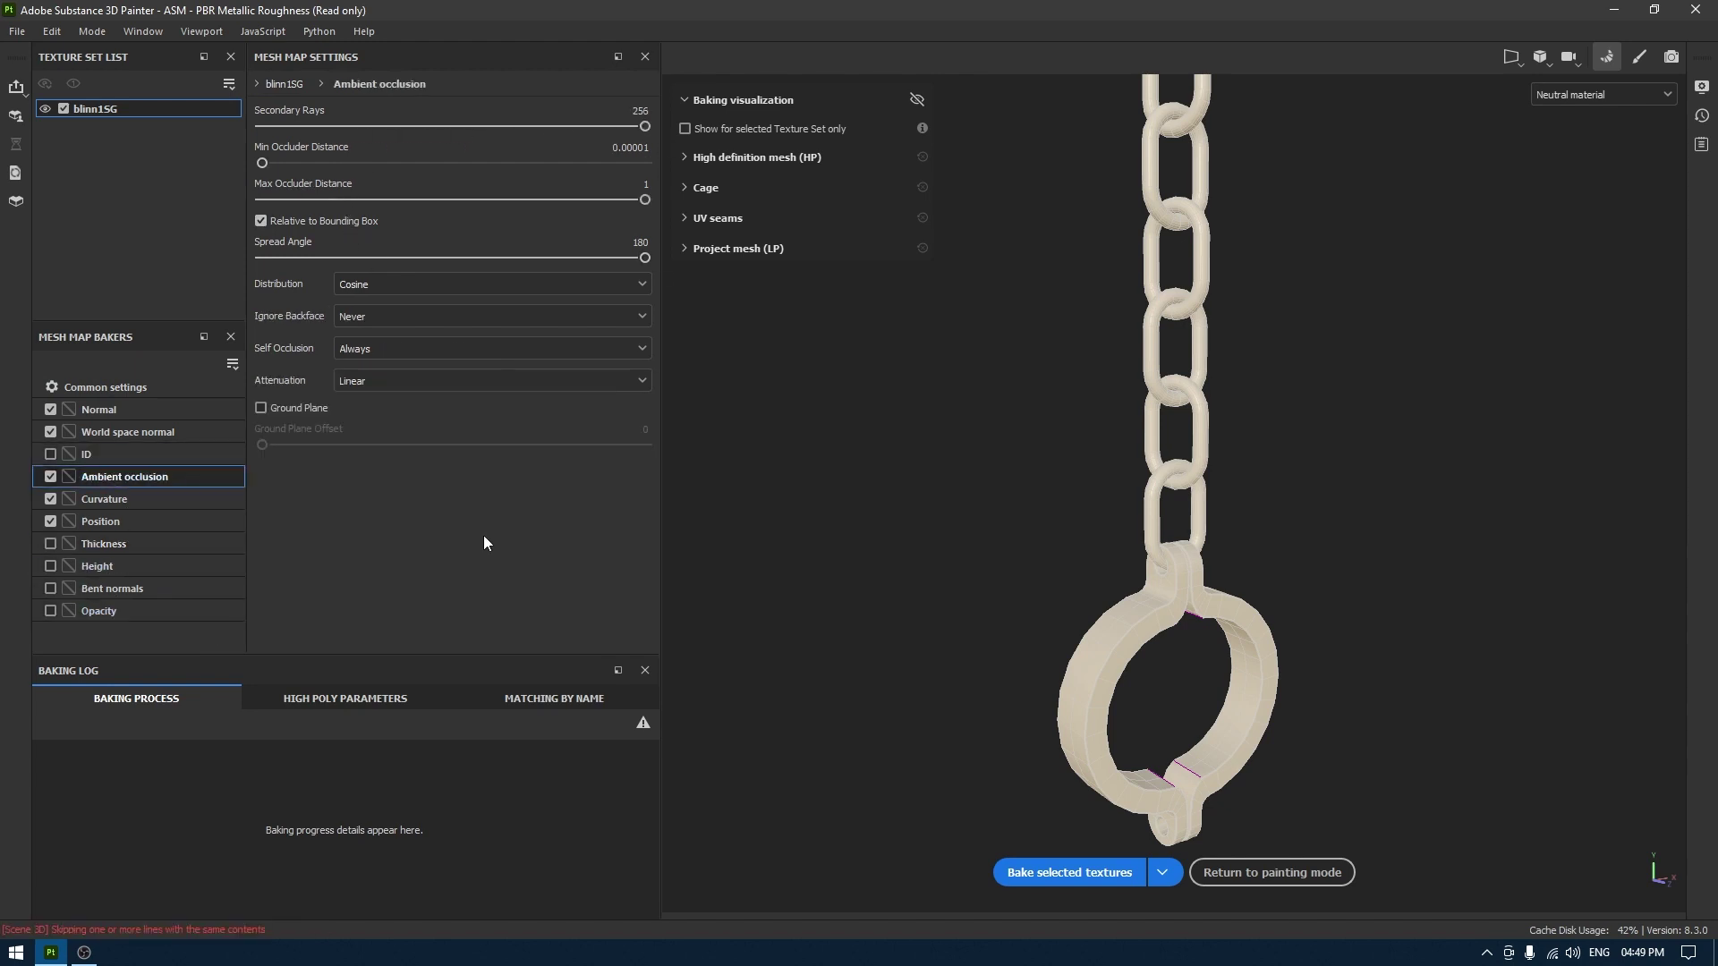
Recheck the common bake settings, bake the selected mesh maps, and return to painting mode.
left_click(111, 396)
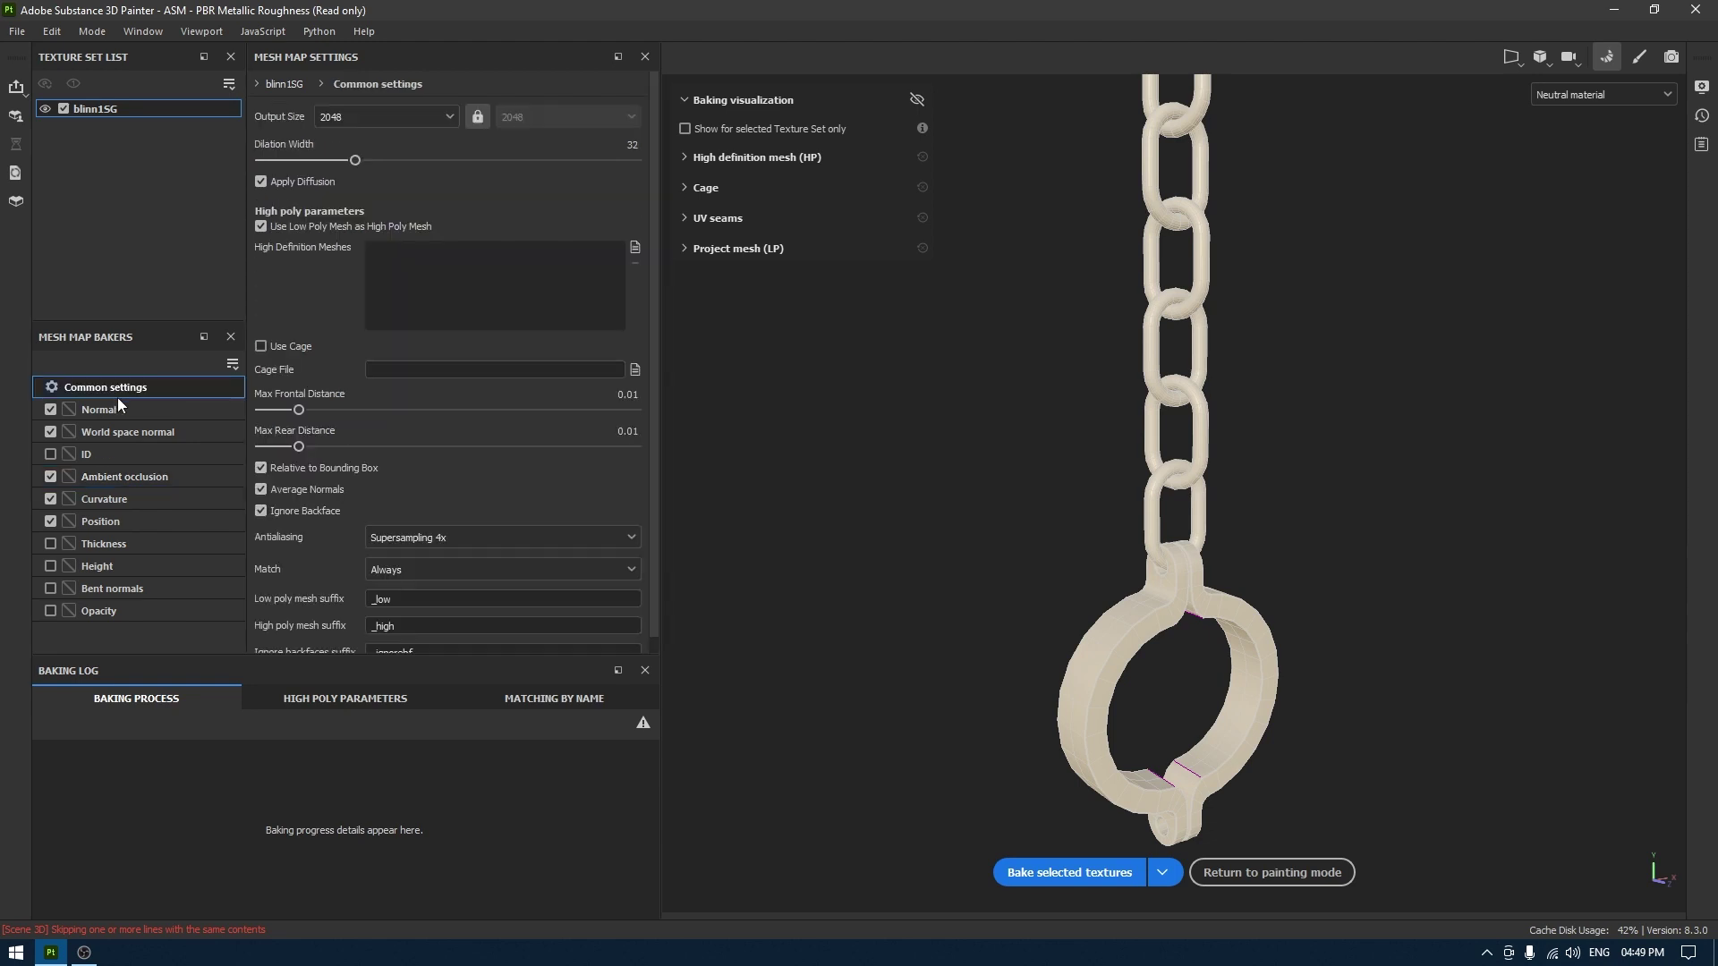
scroll(503, 617, "down", 1)
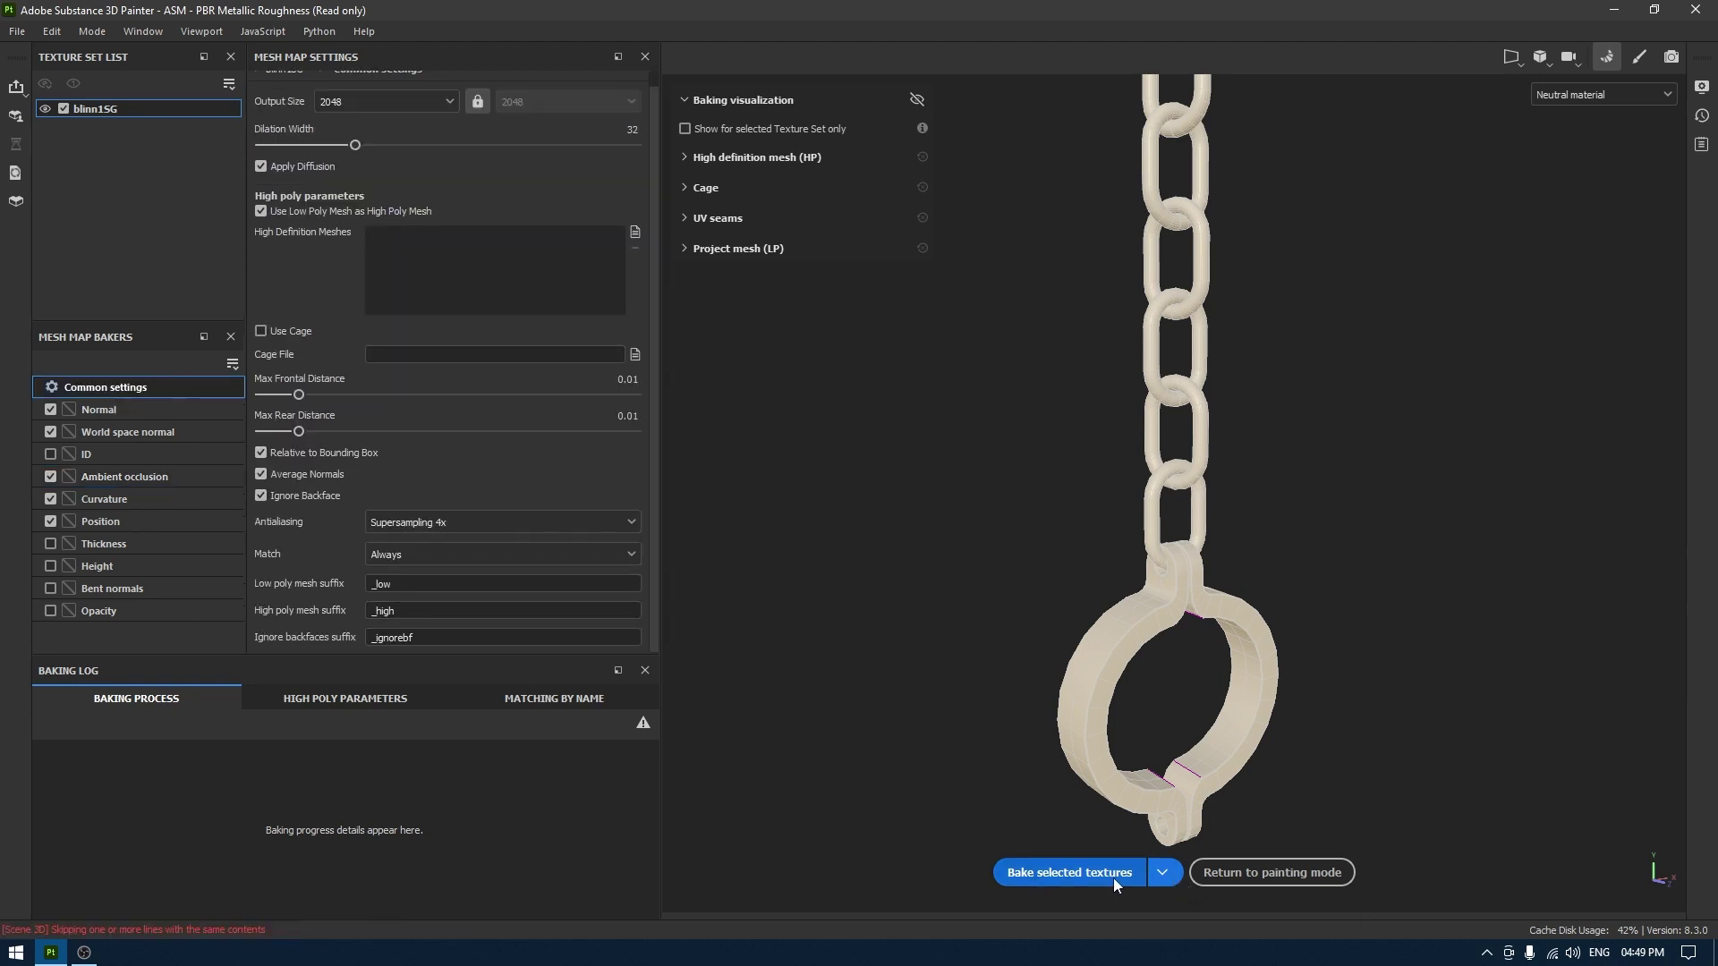
left_click(1080, 874)
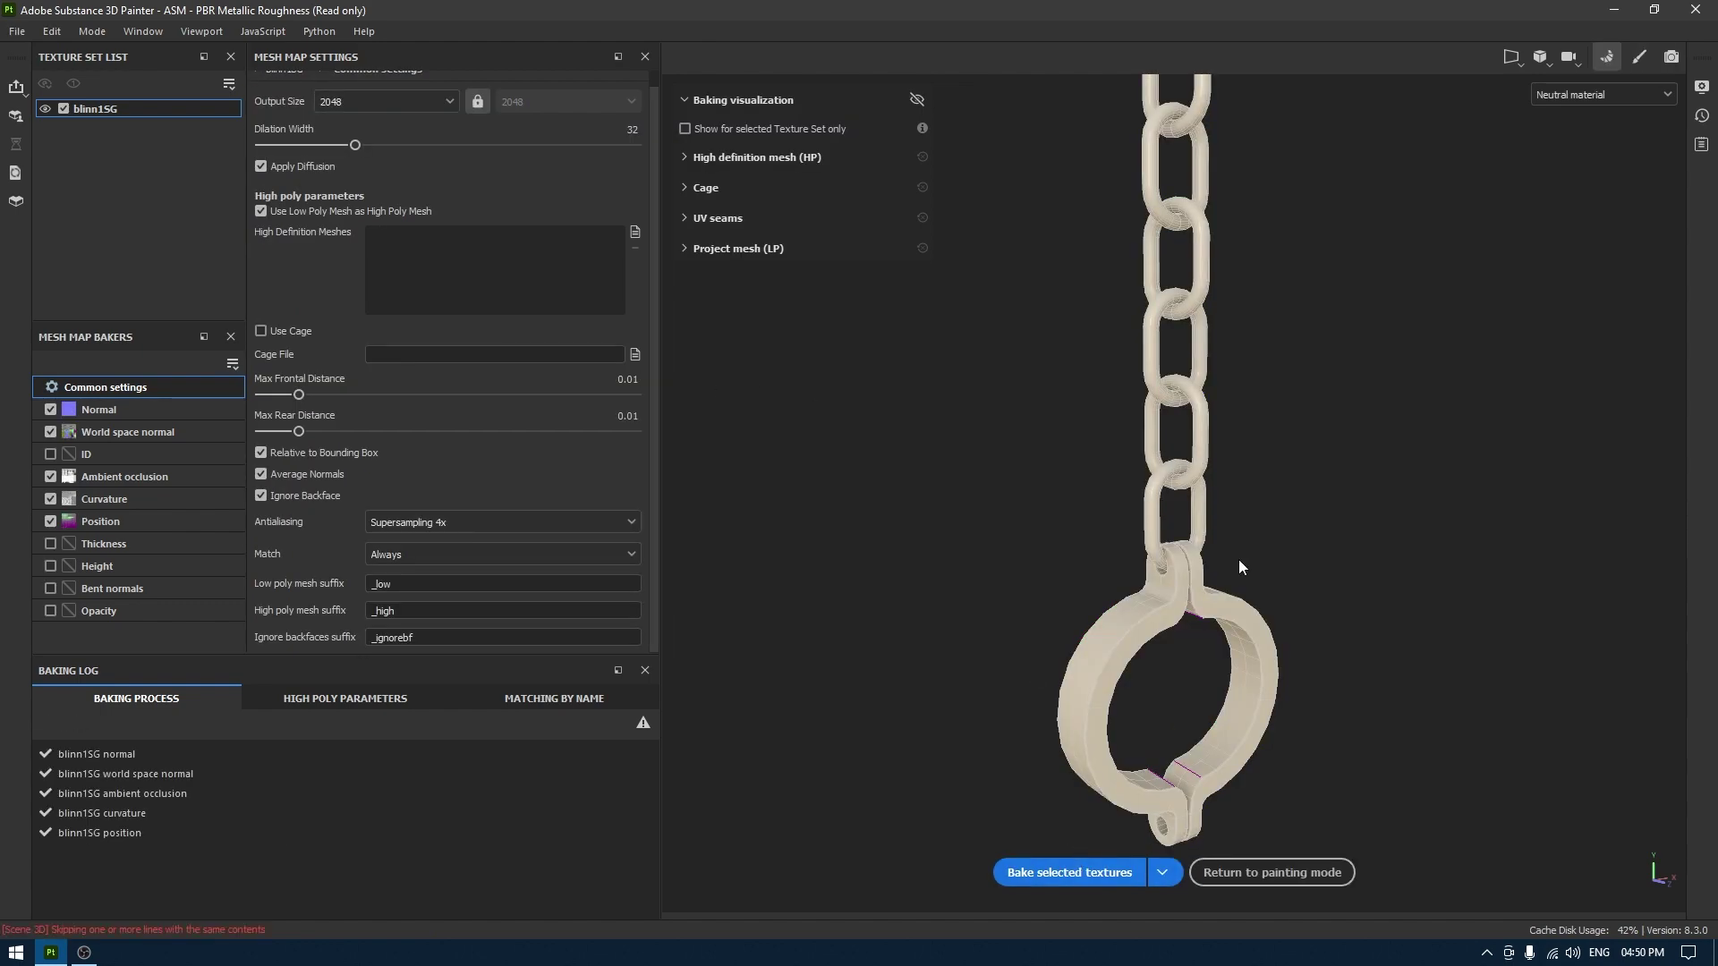
left_click(1259, 871)
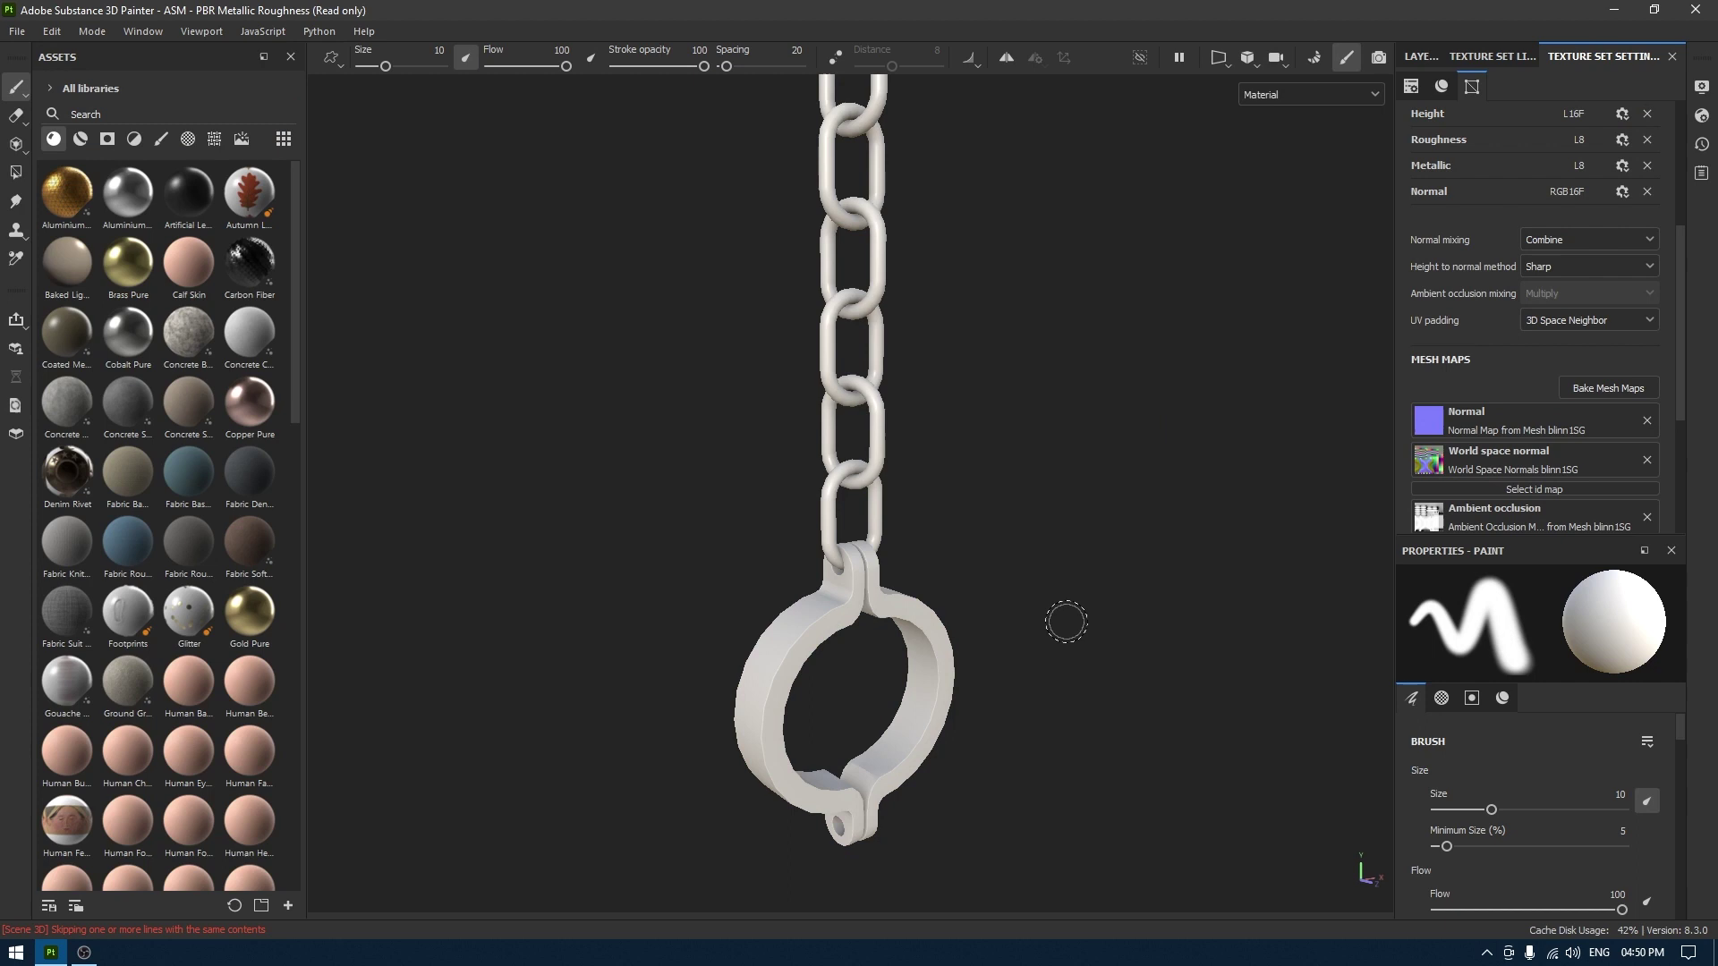
Delete the empty Layer 1 and add the Iron Raw Damaged material as the base layer.
left_click_drag(970, 591, 903, 613, "alt")
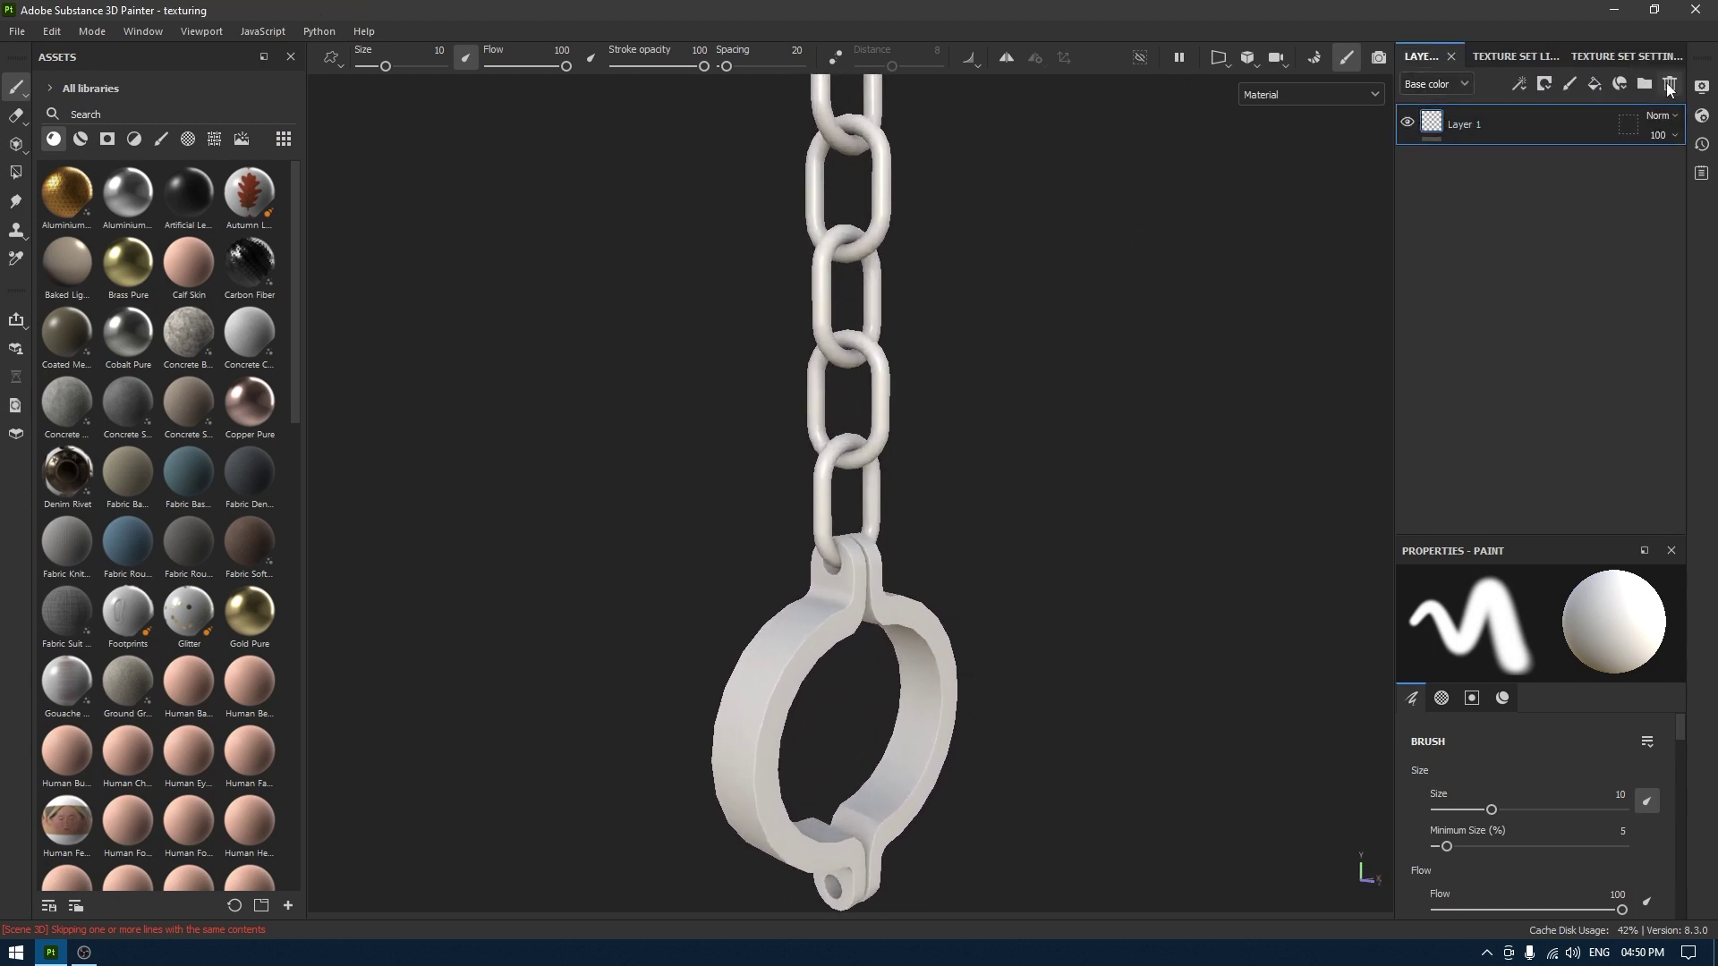
left_click(1670, 89)
scroll(147, 503, "down", 10)
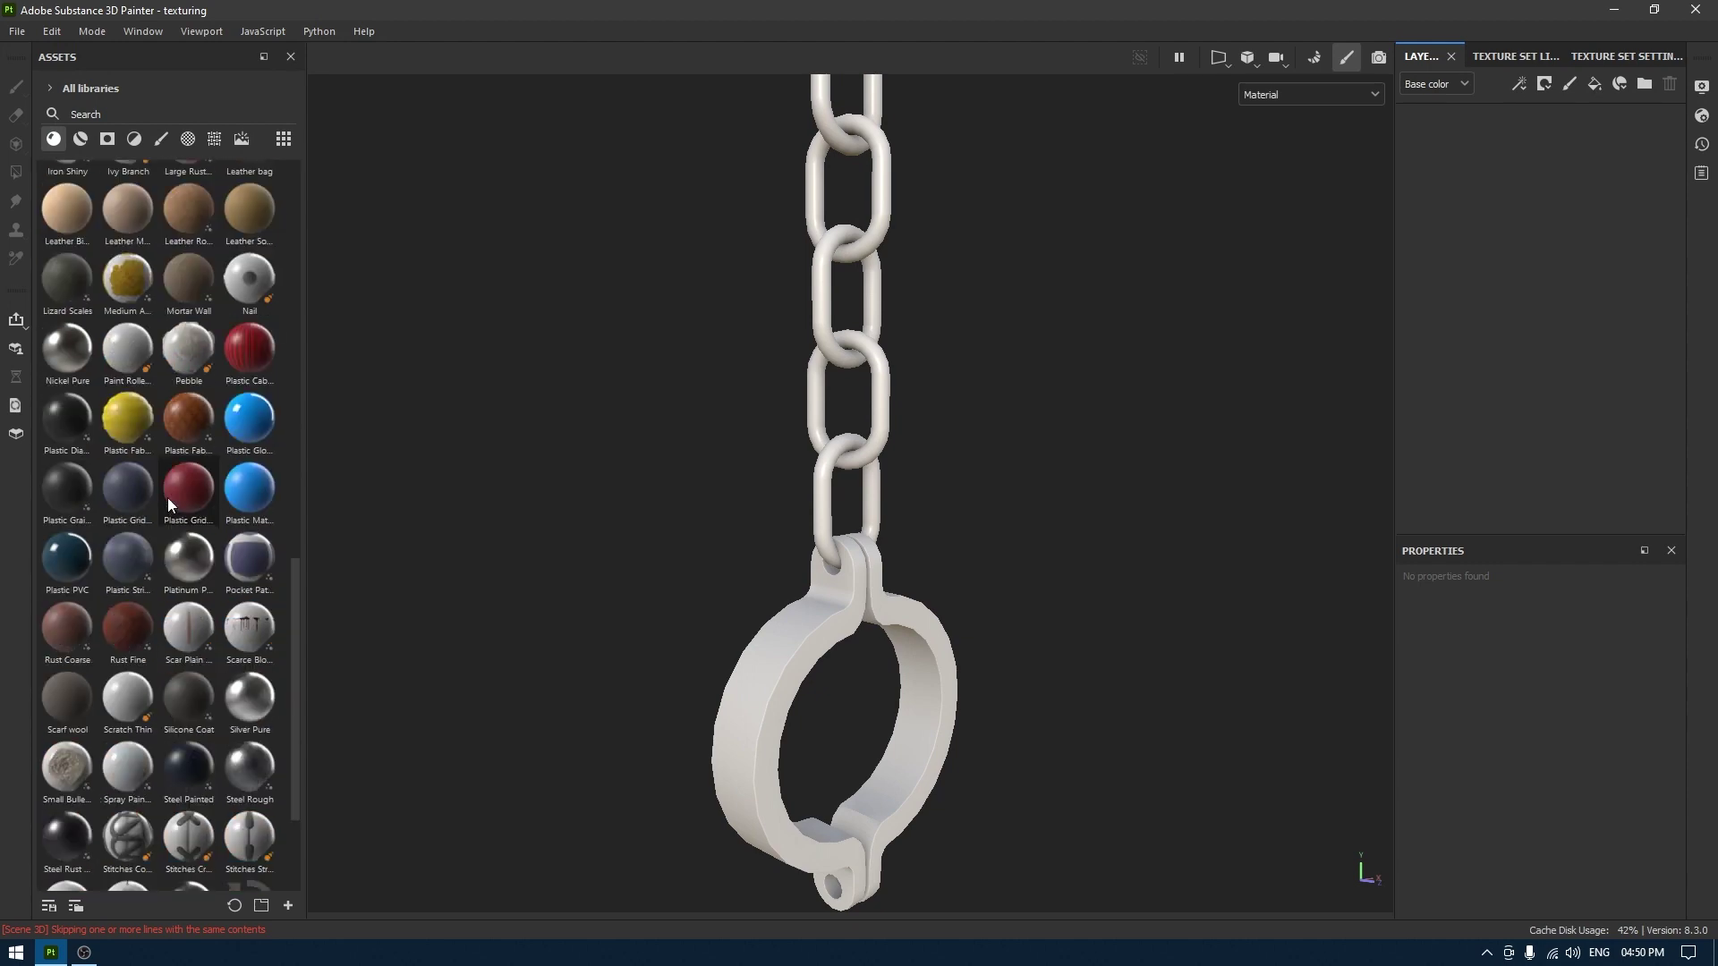
scroll(169, 498, "down", 3)
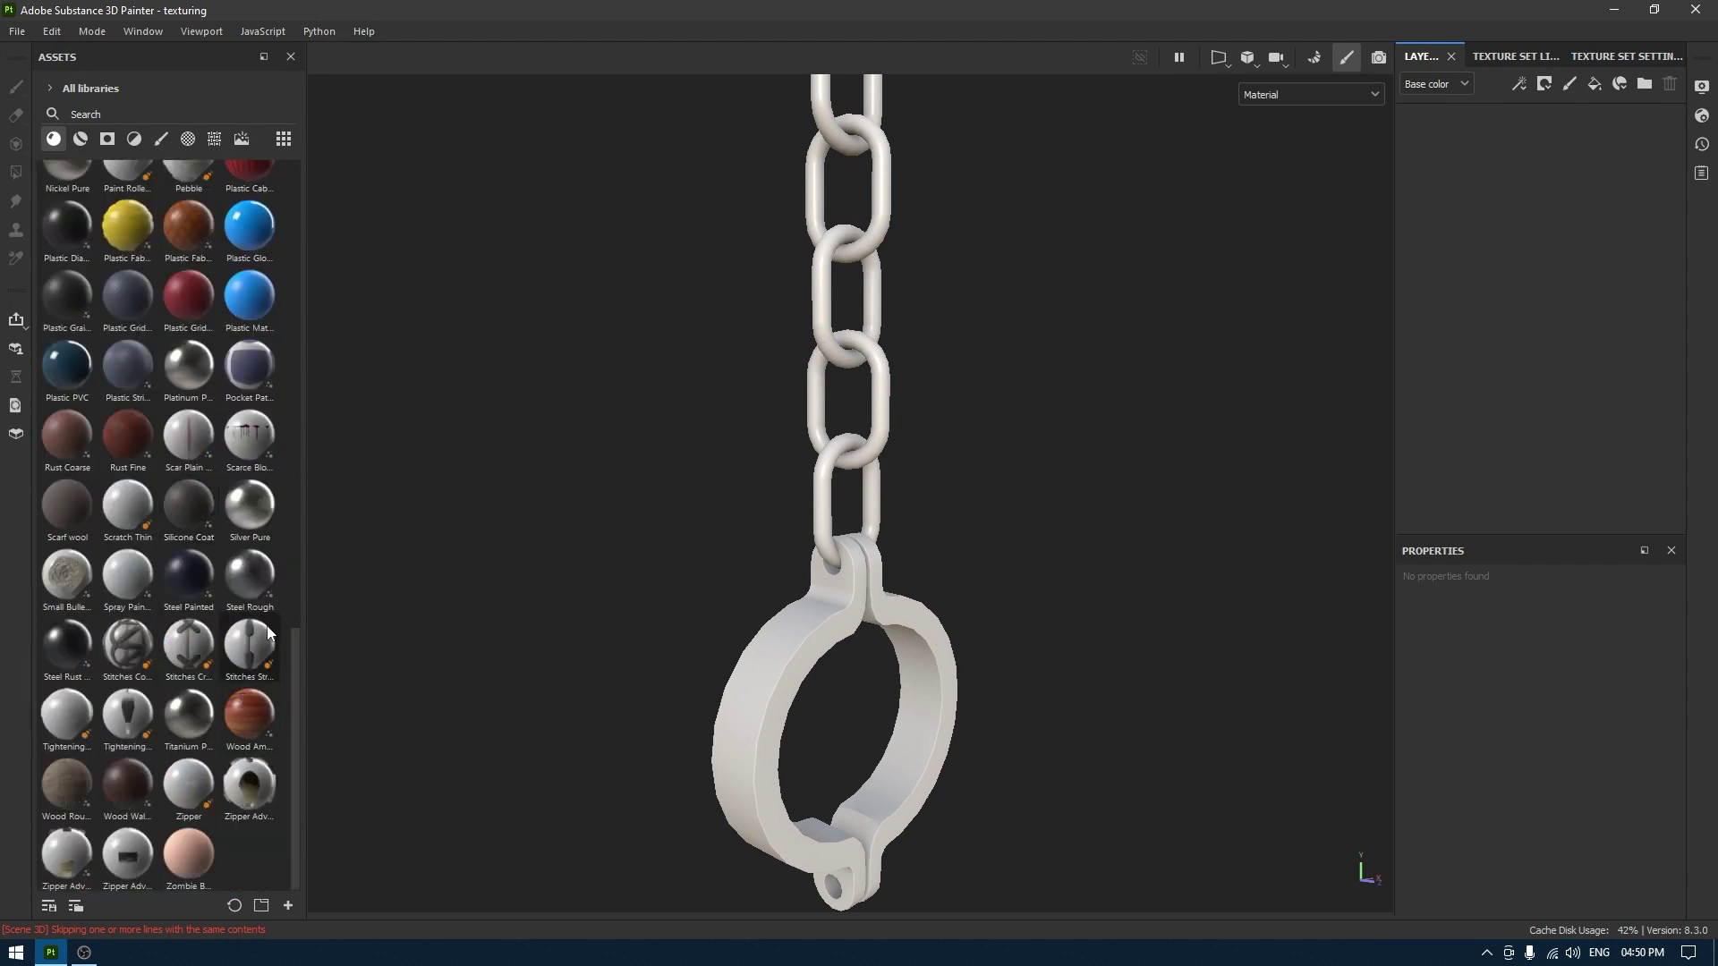
scroll(174, 537, "up", 6)
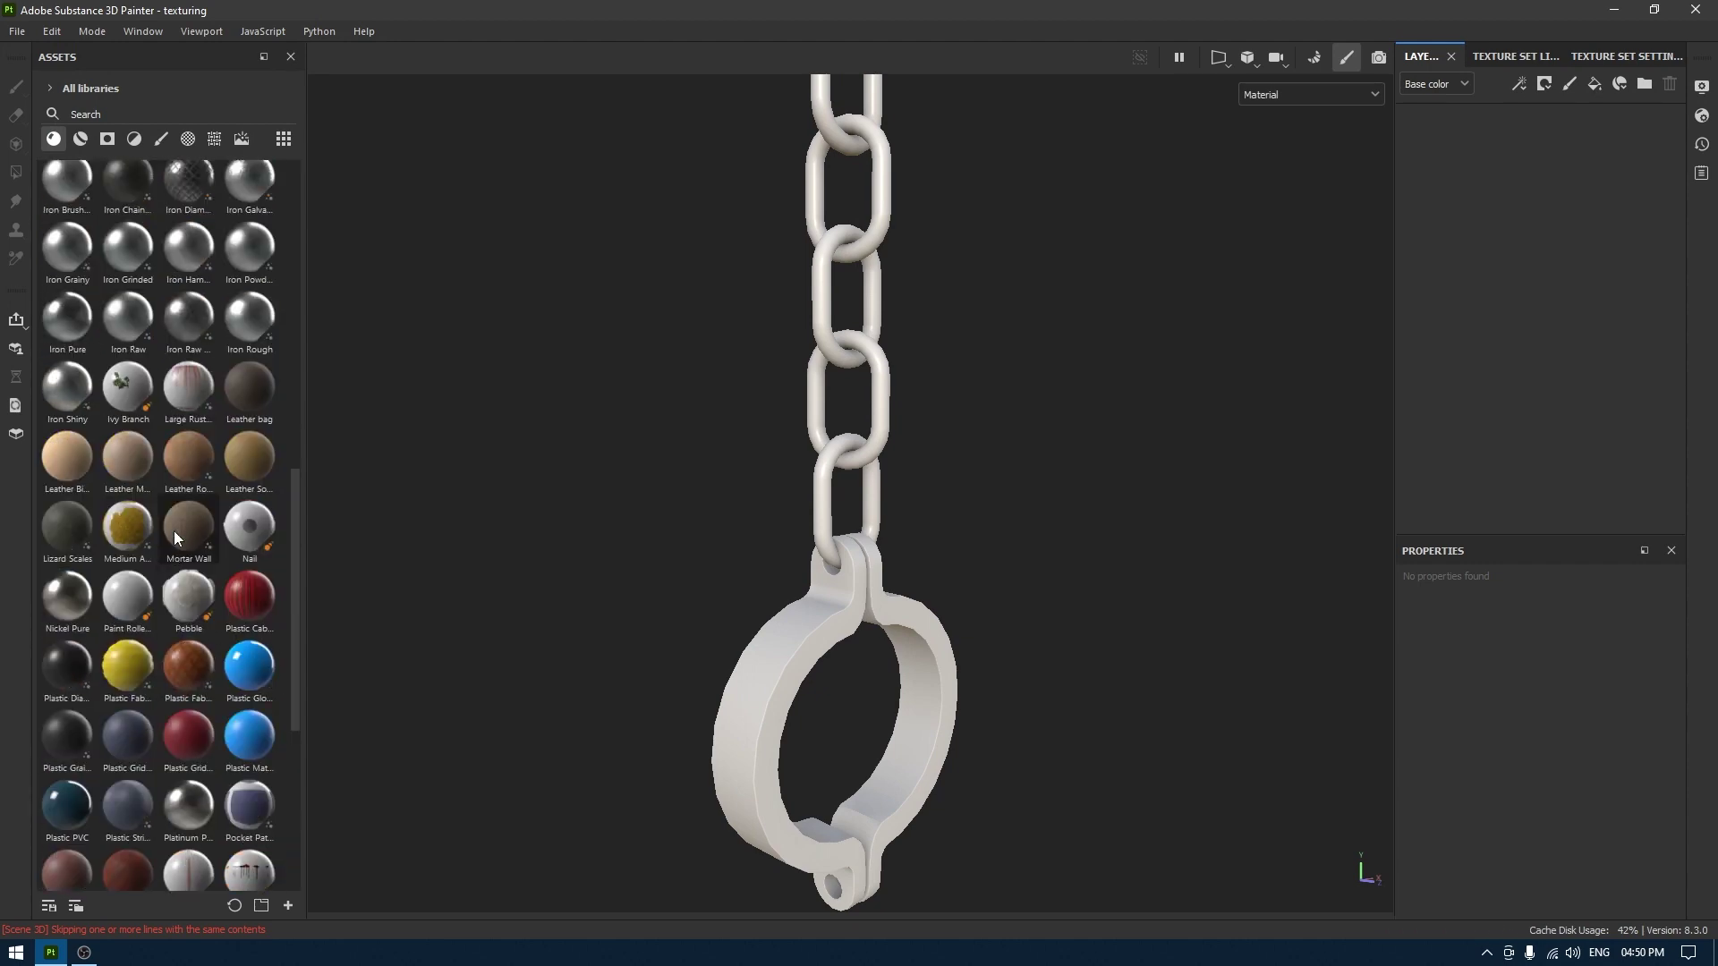
mouse_move(194, 336)
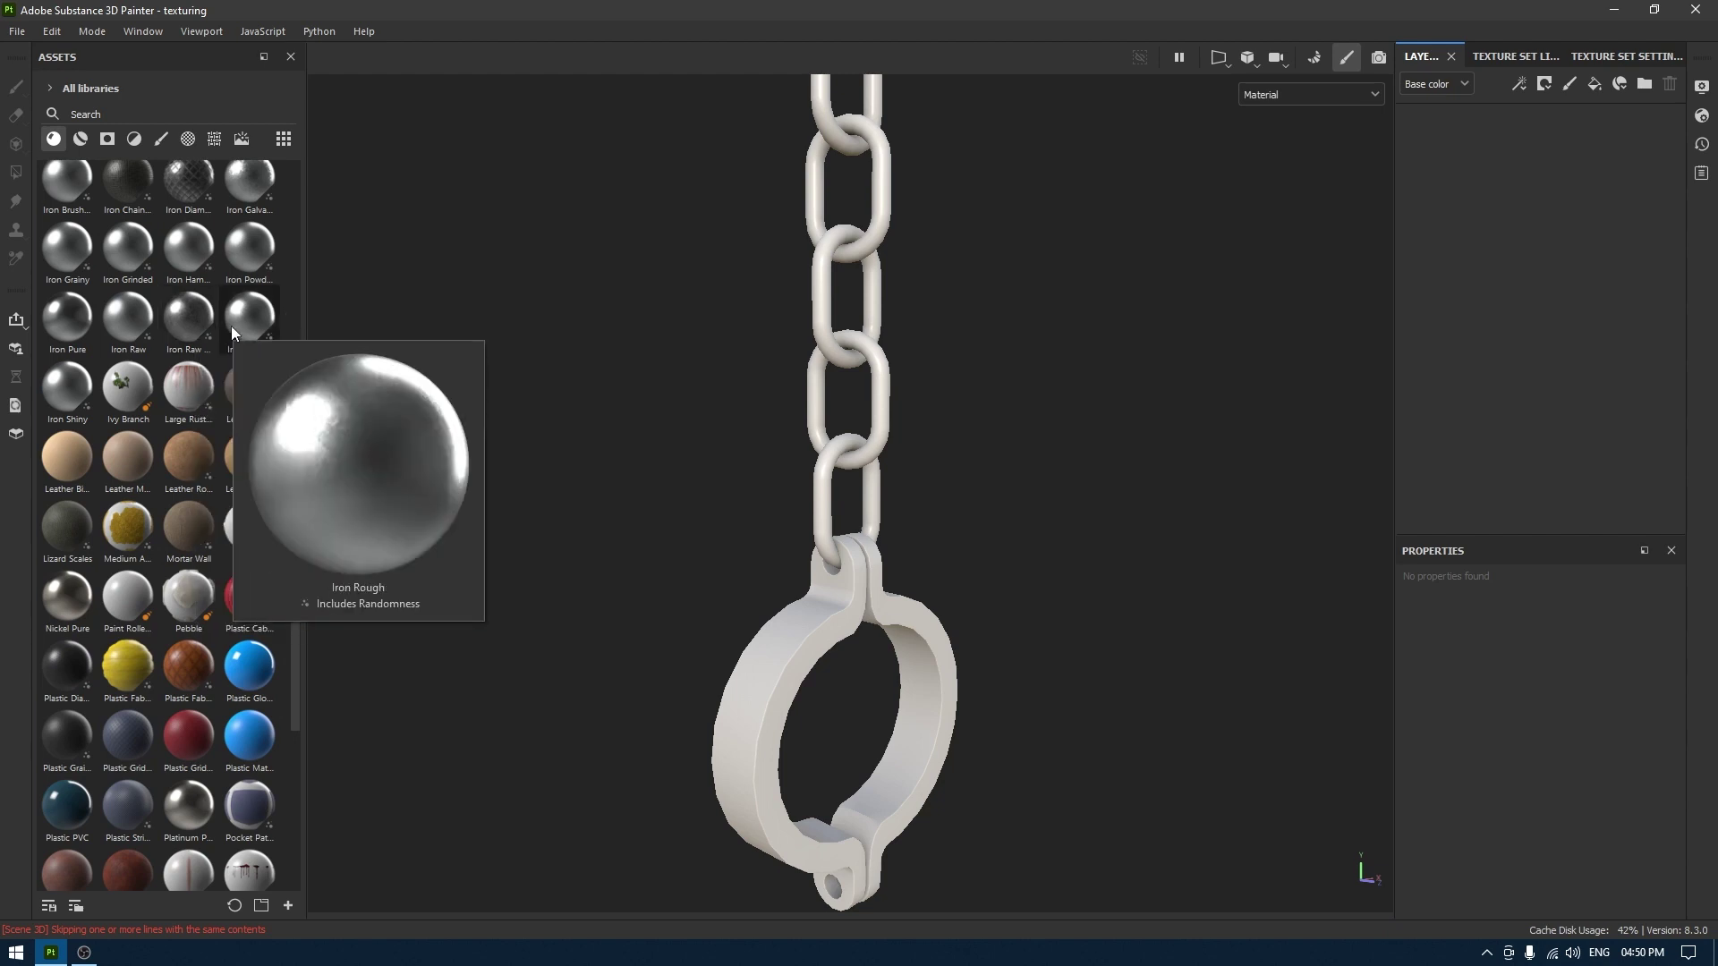
left_click_drag(165, 328, 1487, 351)
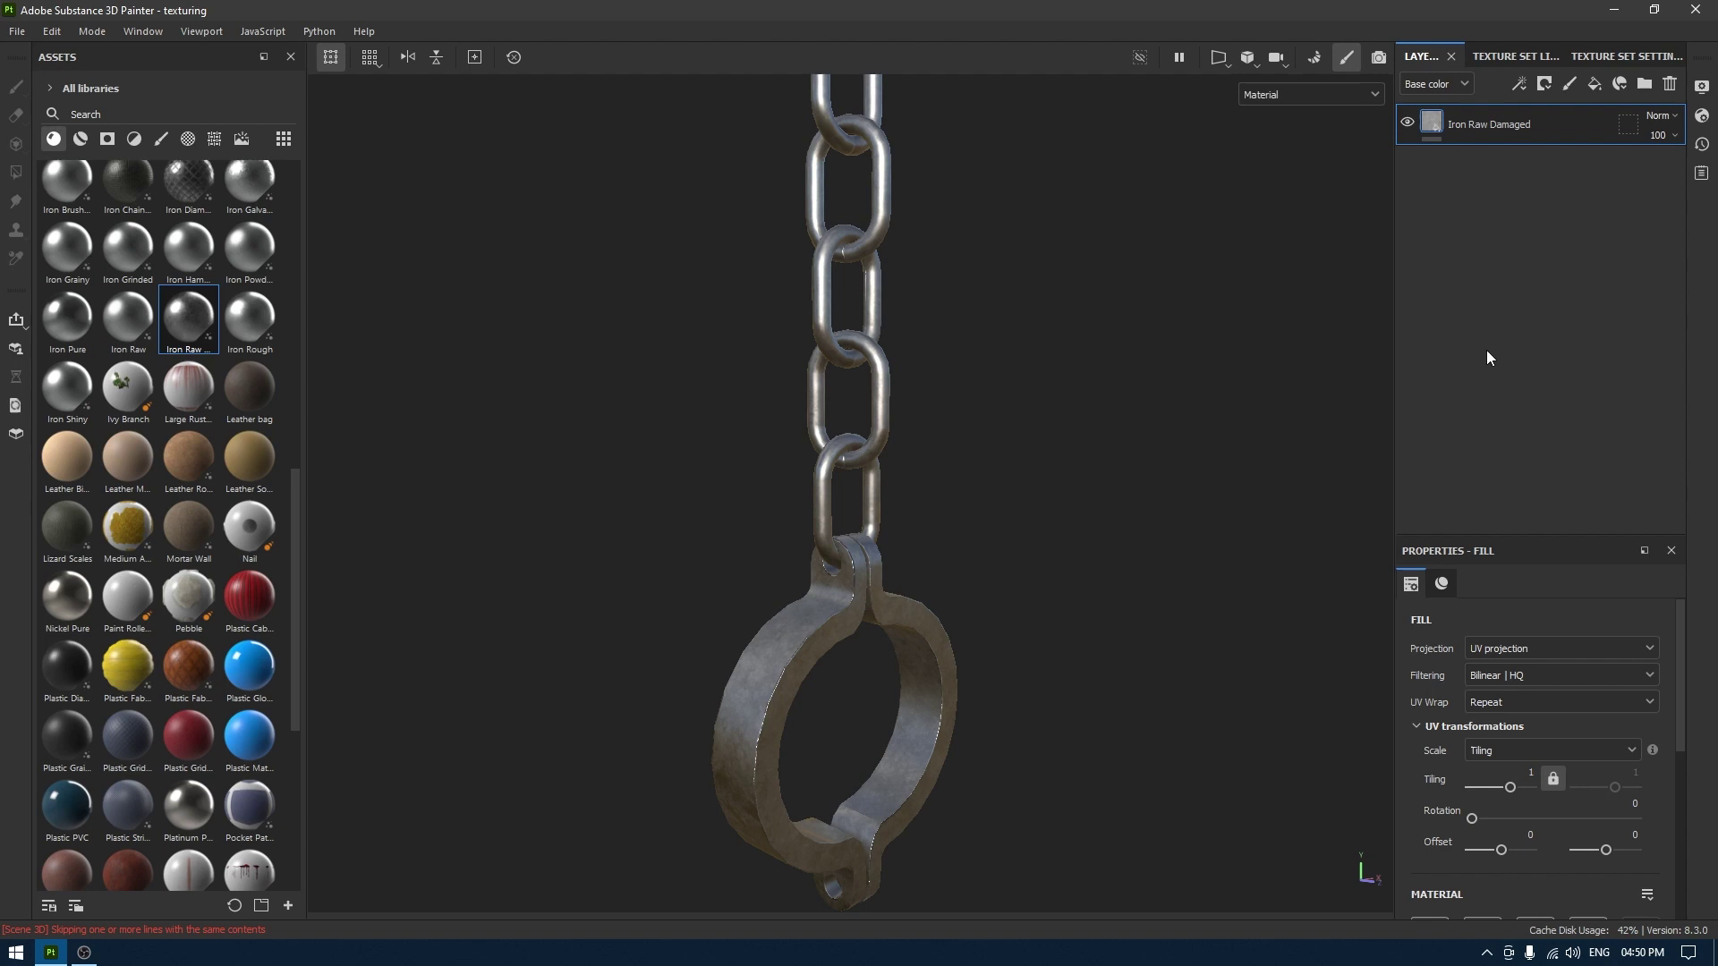
Change the Iron Raw Damaged layer's projection to Tri-planar projection.
mouse_move(979, 537)
left_mouse_down("alt")
mouse_move(1005, 490)
mouse_move(1010, 524)
left_mouse_up("alt")
middle_click_drag(1011, 523, 1055, 291, "alt")
right_click_drag(1055, 291, 1007, 698, "alt")
left_click_drag(1007, 697, 948, 736, "alt")
middle_click_drag(949, 735, 986, 659, "alt")
left_click_drag(985, 659, 1007, 624, "alt")
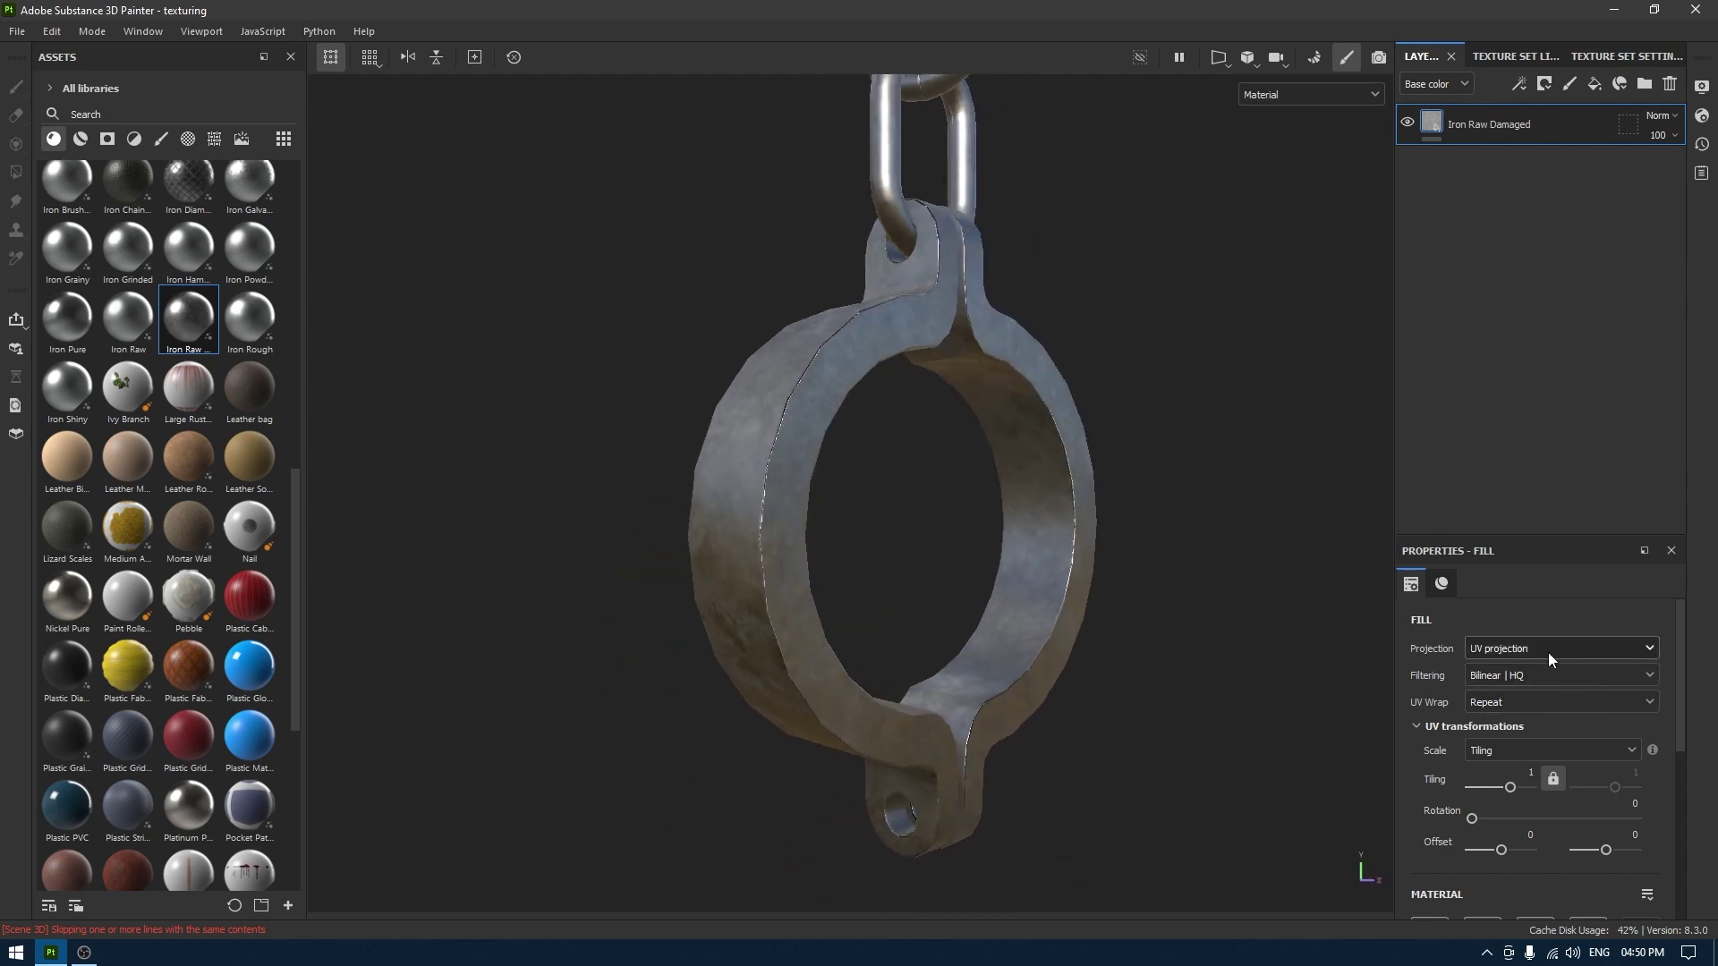
left_click(1500, 640)
left_click(1506, 716)
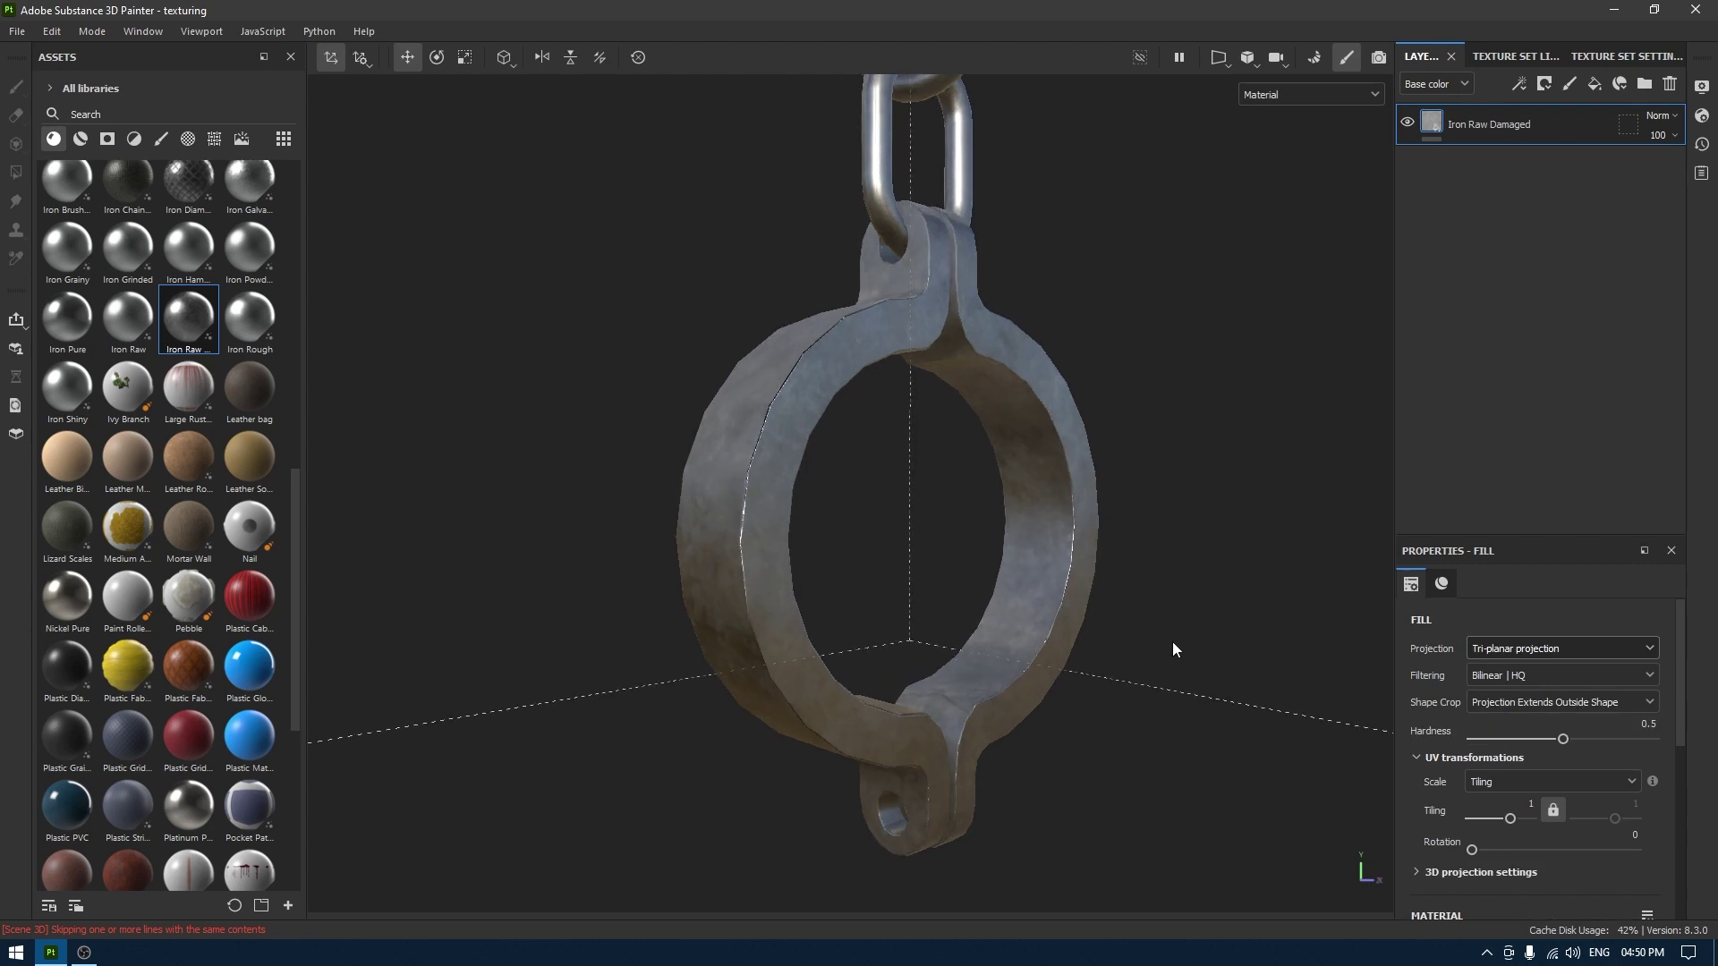
Raise the iron material's roughness to 0.54.
scroll(1539, 741, "down", 5)
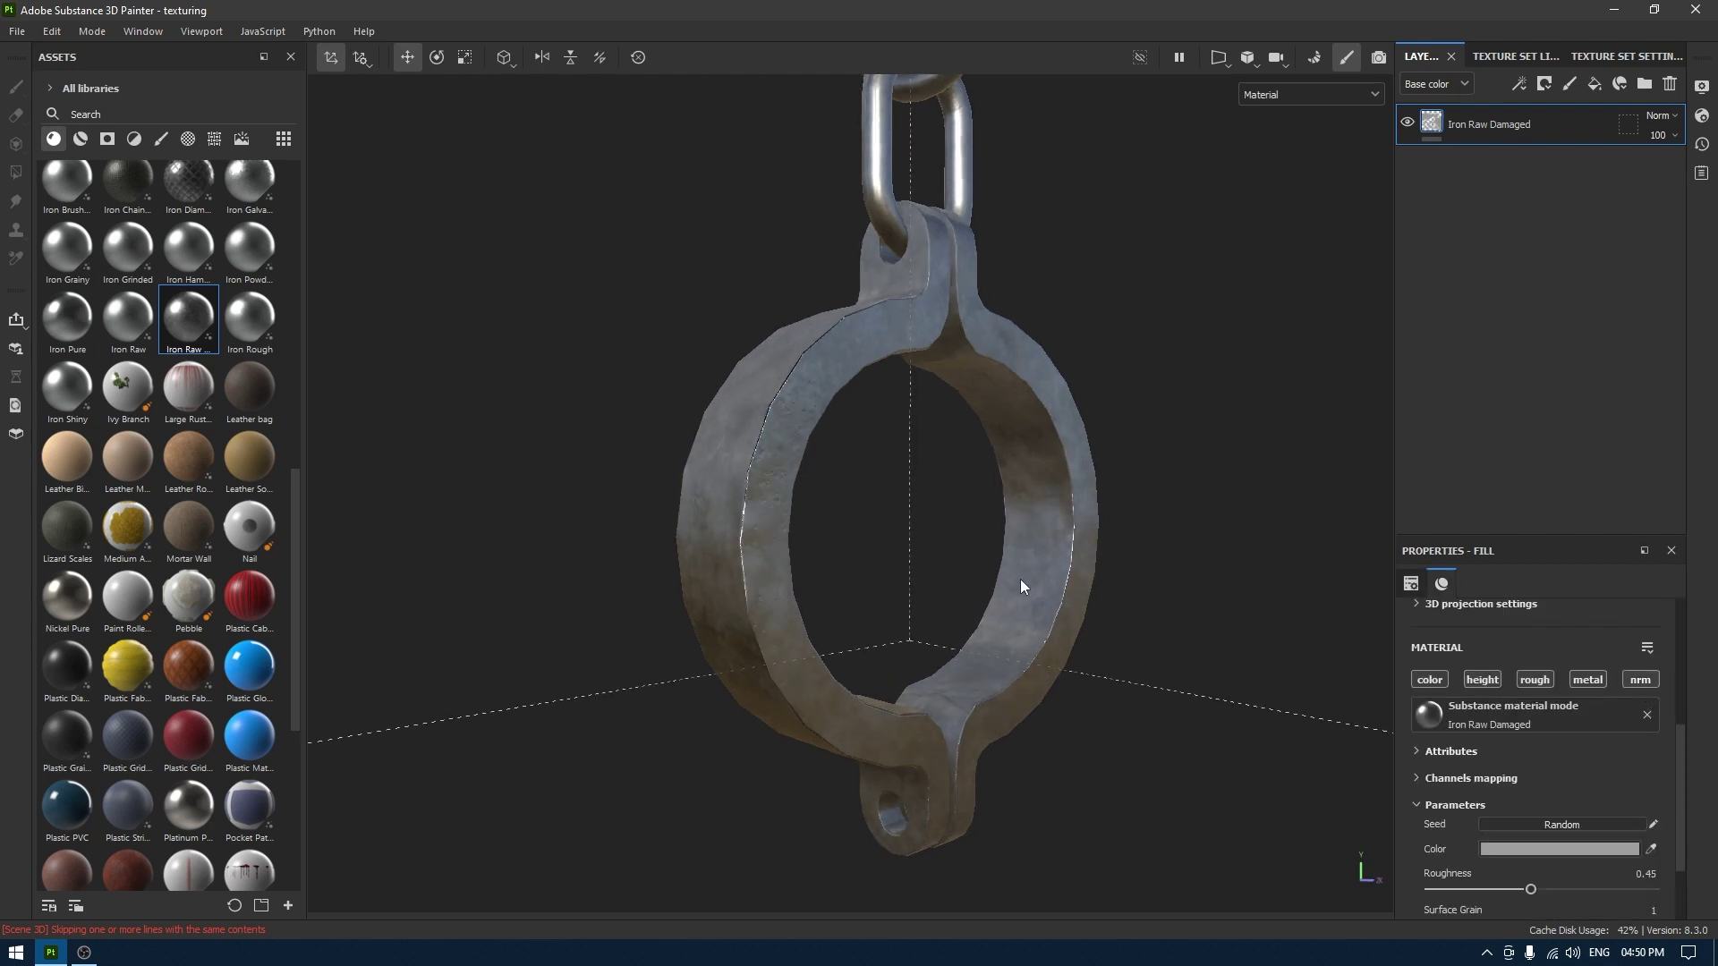
left_click_drag(1023, 586, 1005, 625, "alt")
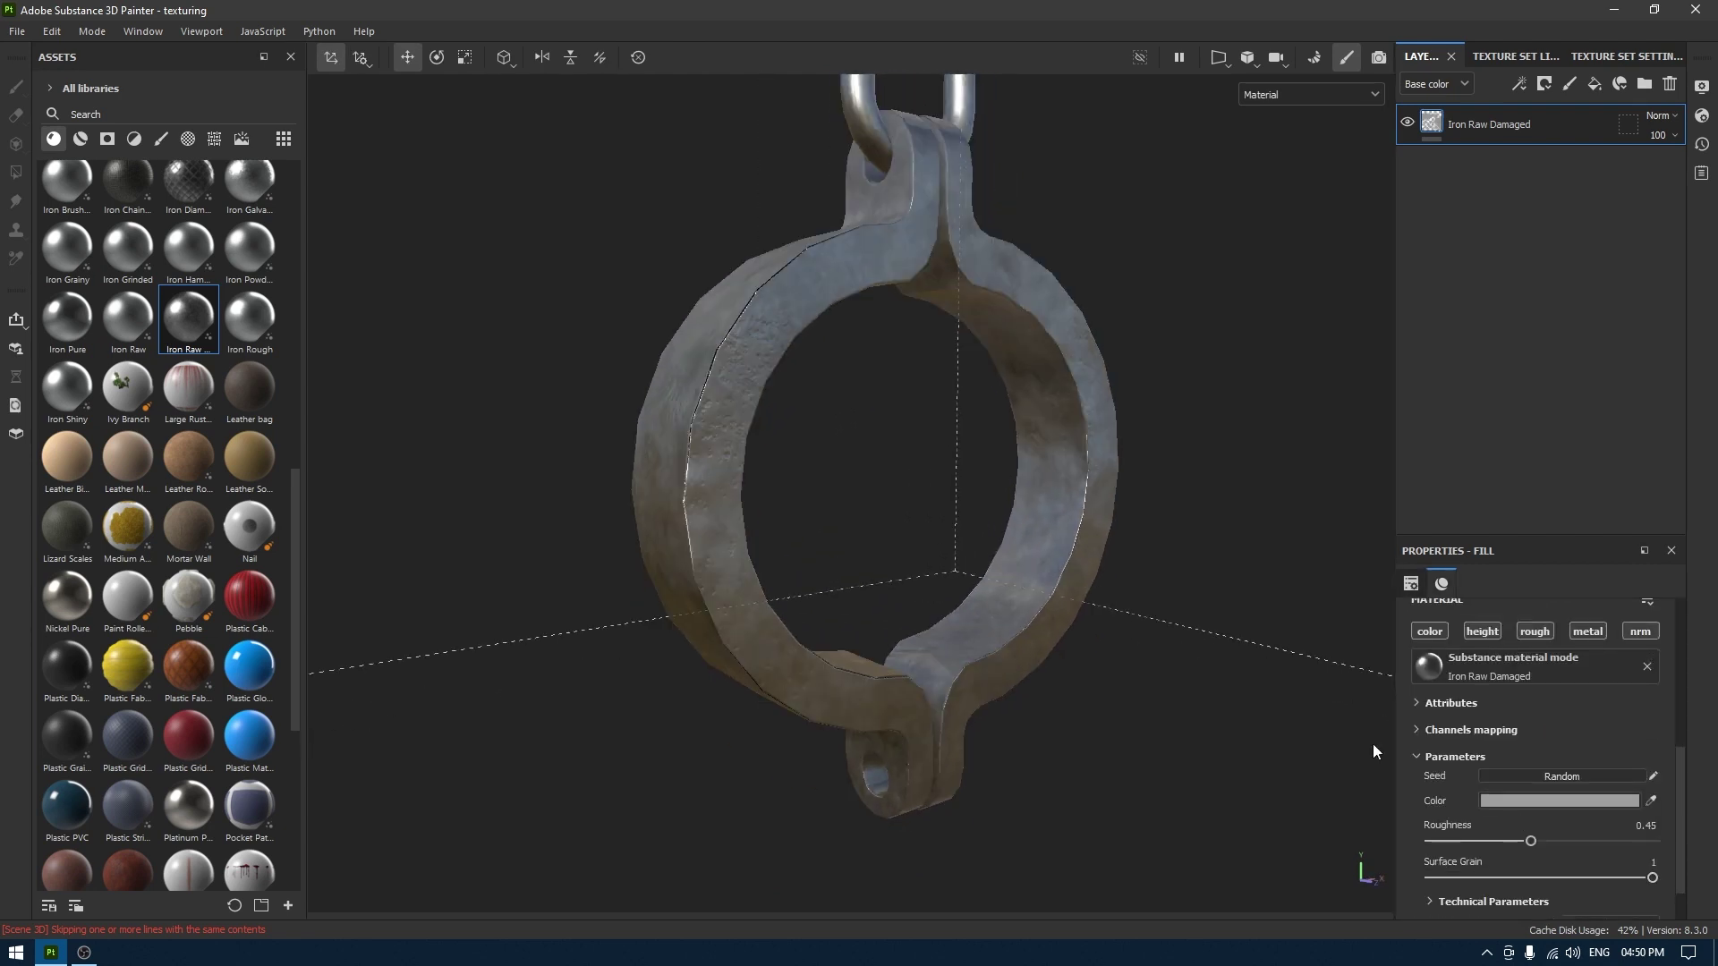
left_click_drag(1535, 843, 1559, 843)
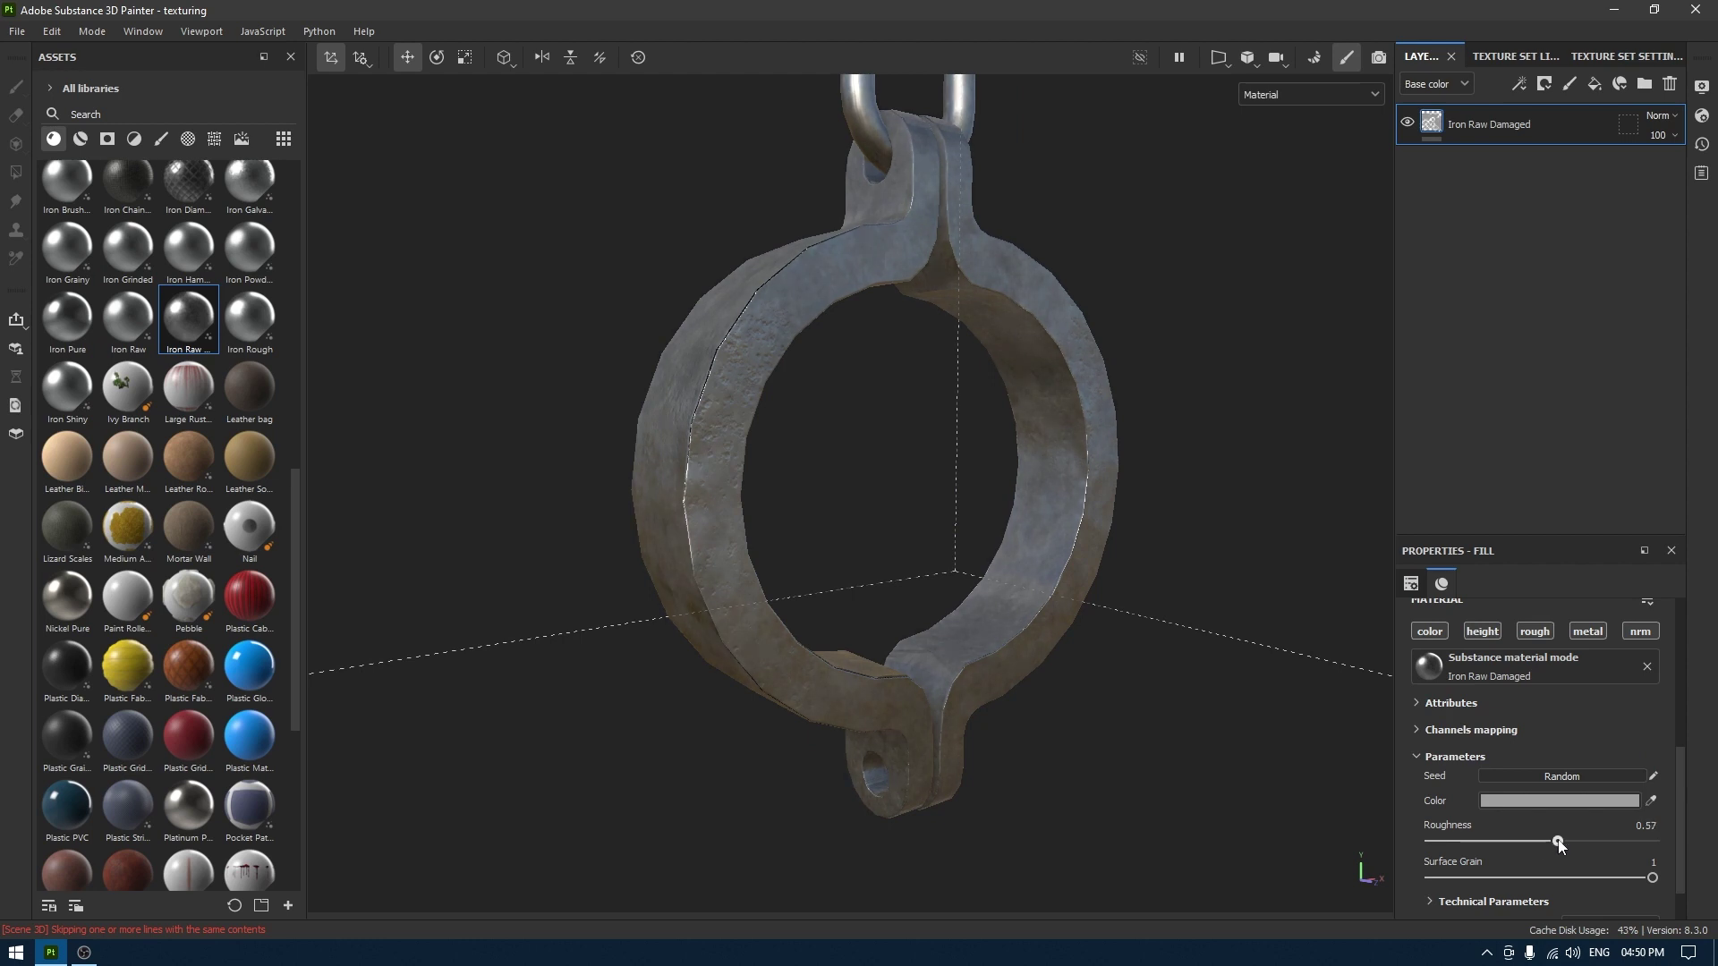
left_click_drag(986, 479, 1077, 517, "alt")
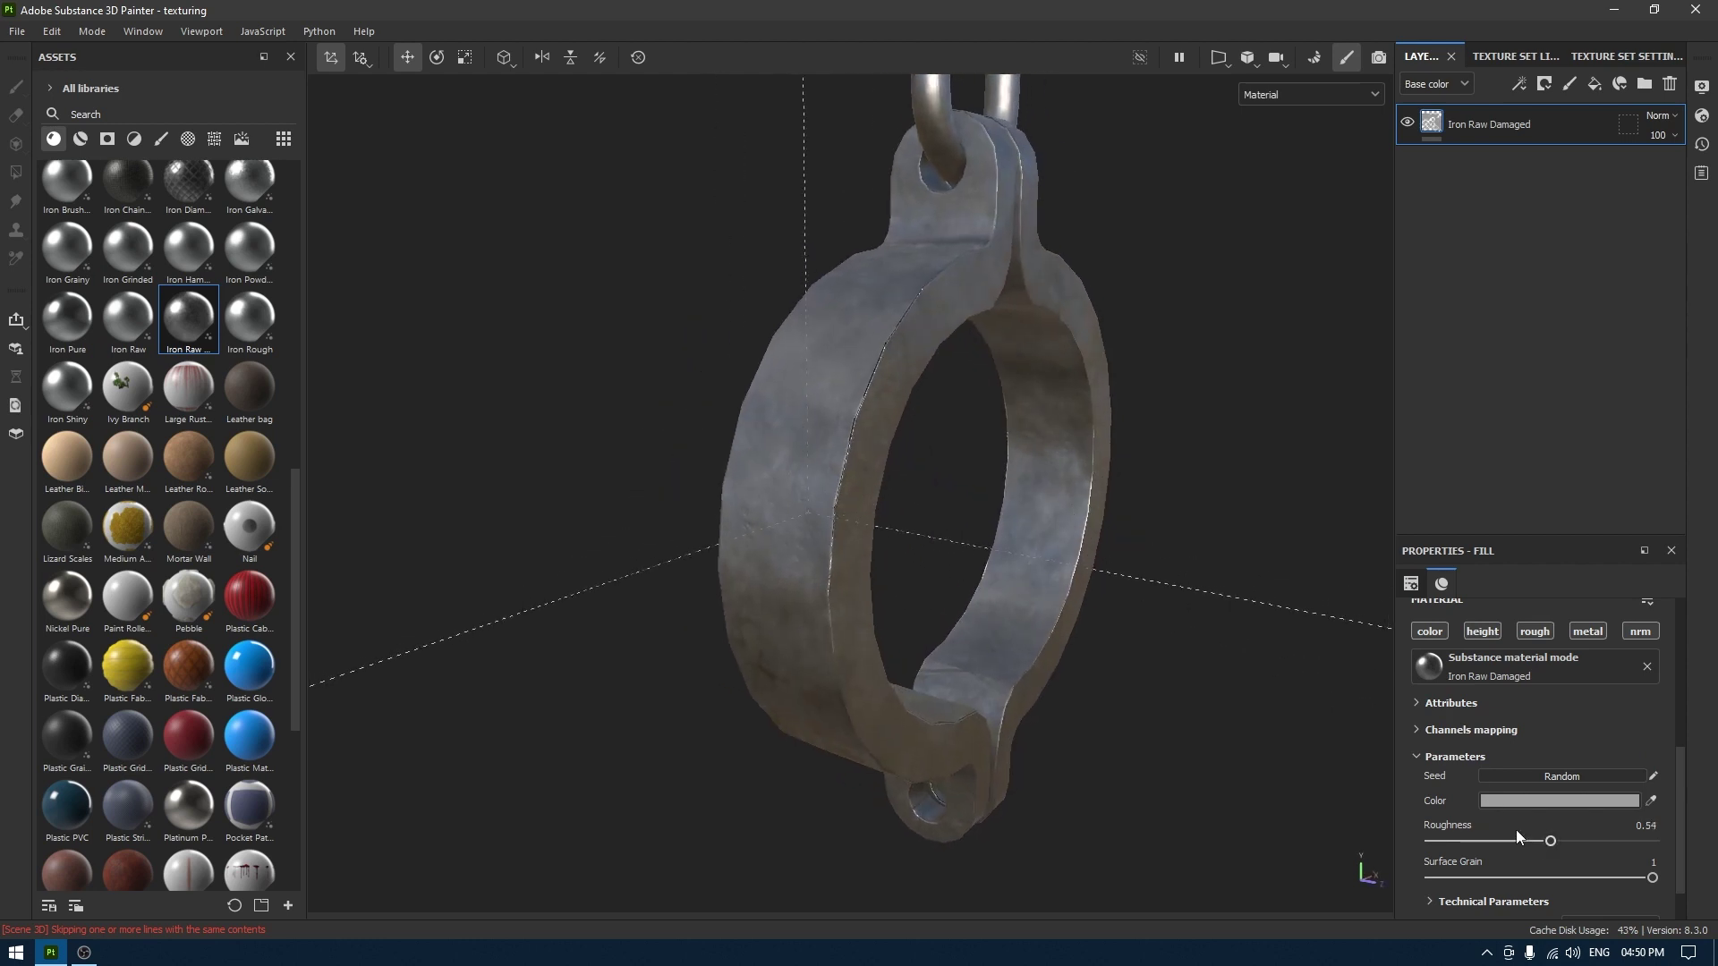
Darken the iron material's base colour to a dark grey.
left_click(1530, 800)
left_click_drag(1365, 606, 1370, 336)
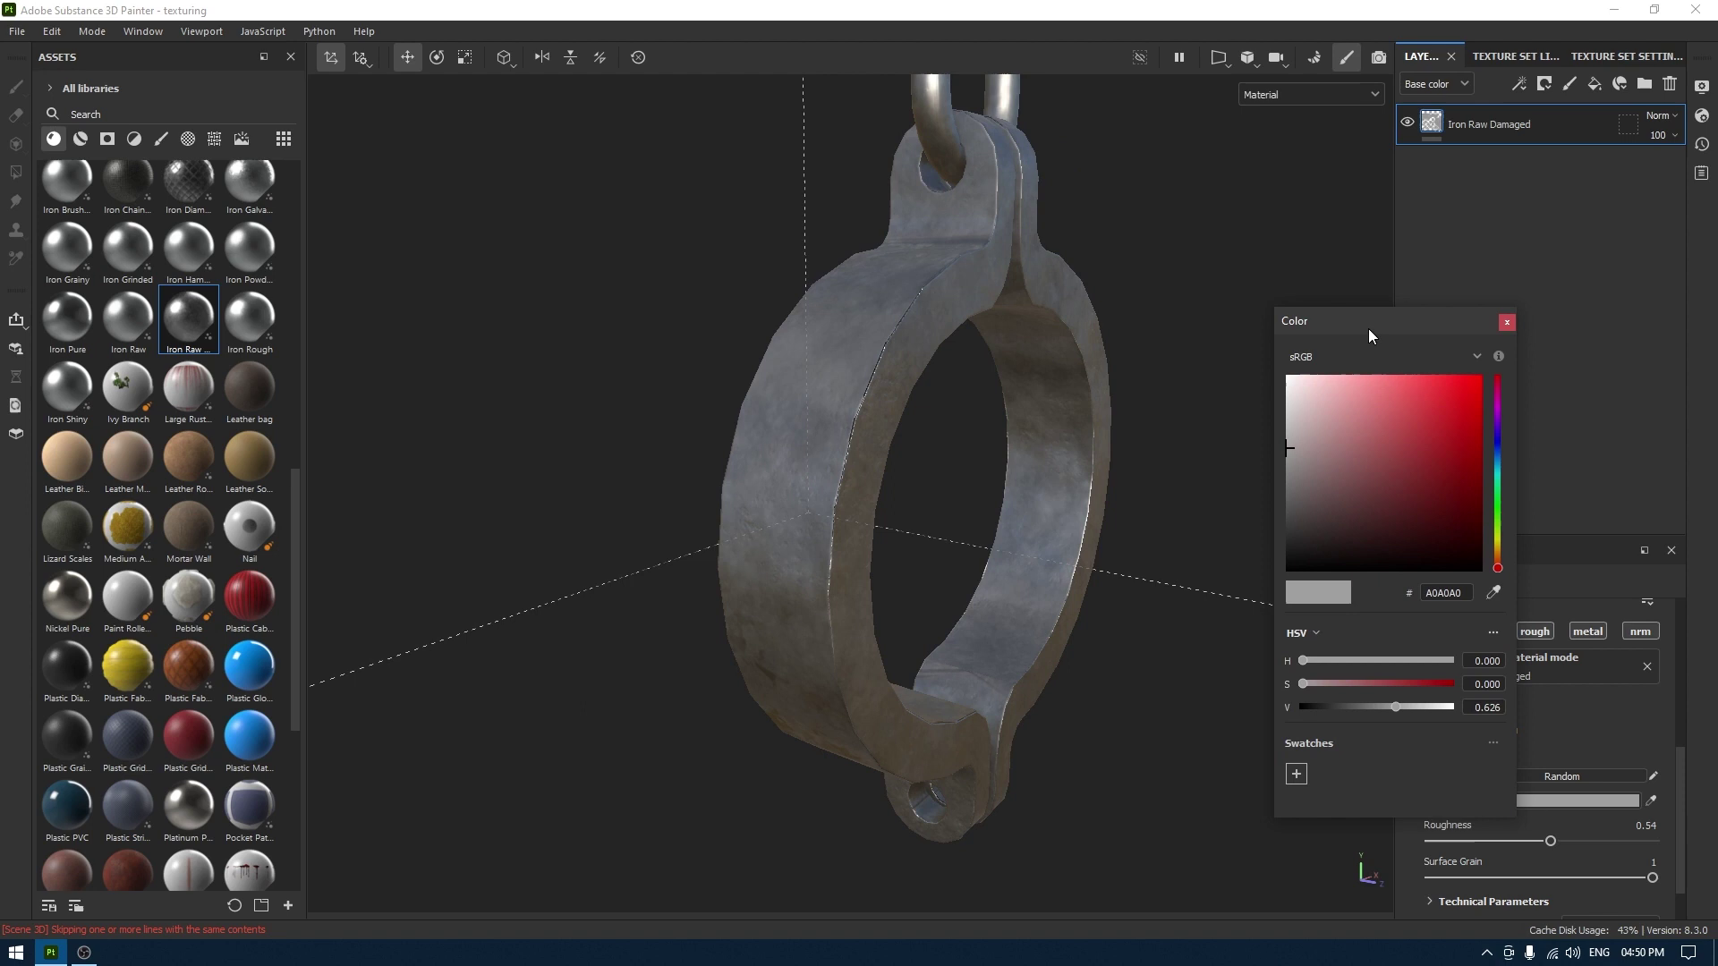
left_click_drag(1392, 707, 1351, 707)
left_click(1506, 323)
Inspect the darkened iron on the chain and shackle, and set the material's roughness to 0.5.
left_click_drag(1253, 465, 1043, 499, "alt")
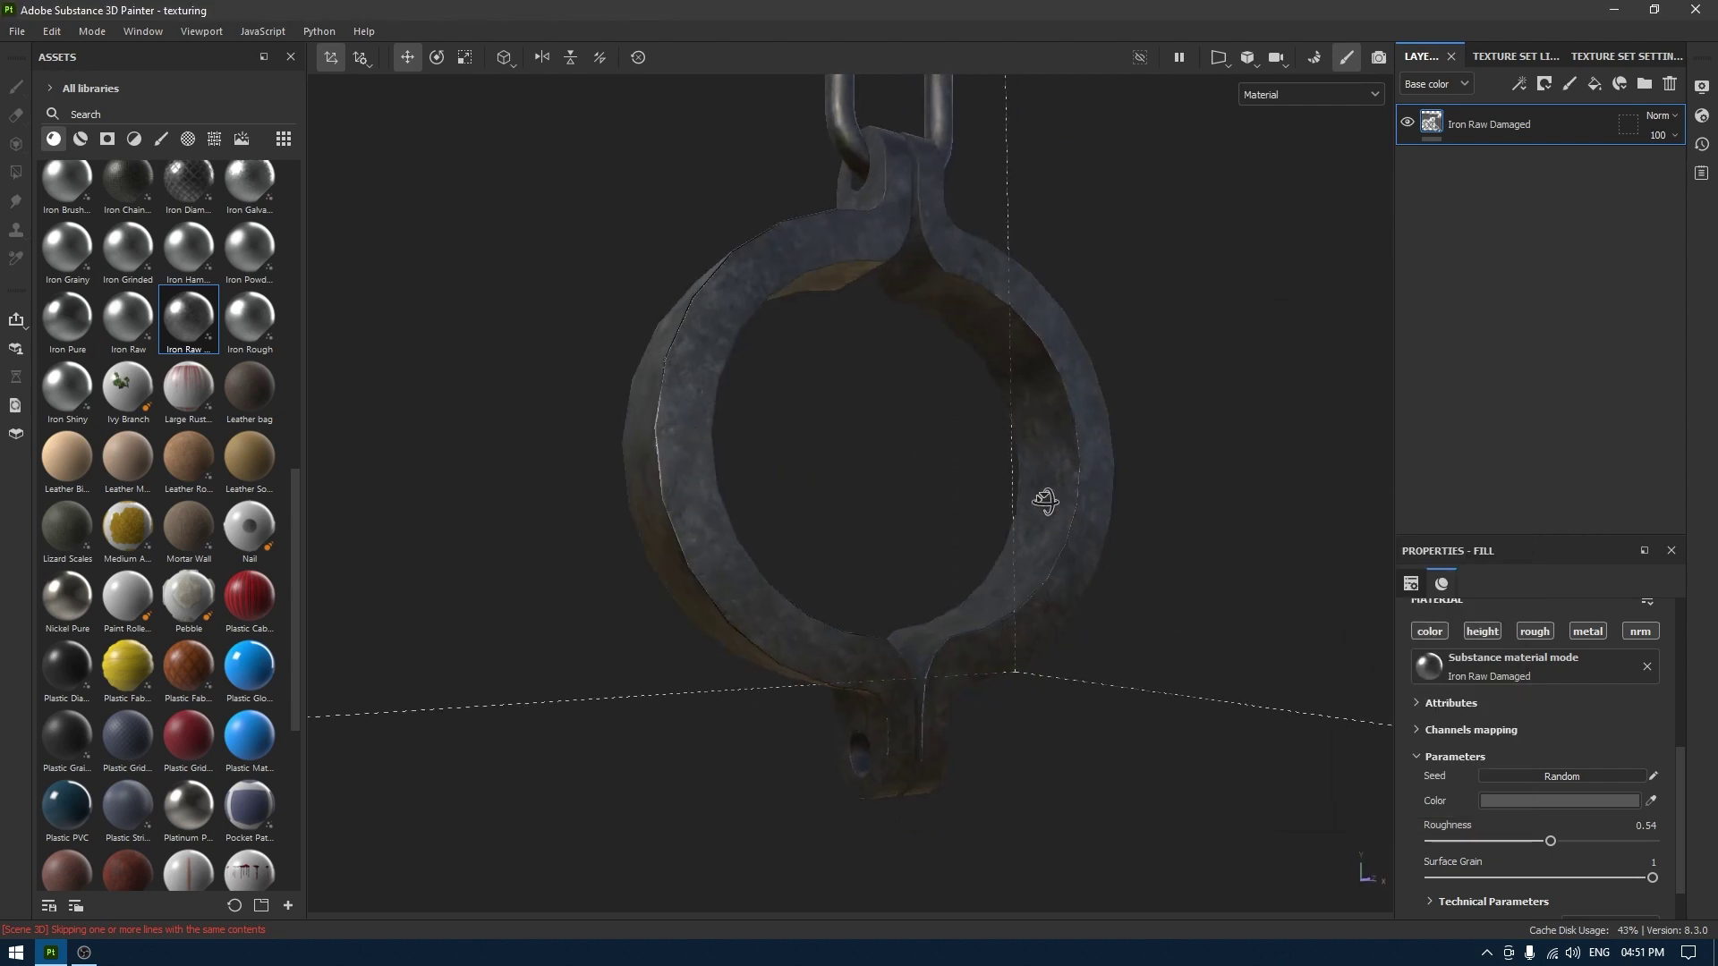
scroll(1024, 532, "down", 3)
middle_click_drag(1005, 564, 1008, 779, "alt")
left_click_drag(975, 487, 1026, 592, "alt")
scroll(993, 726, "up", 3)
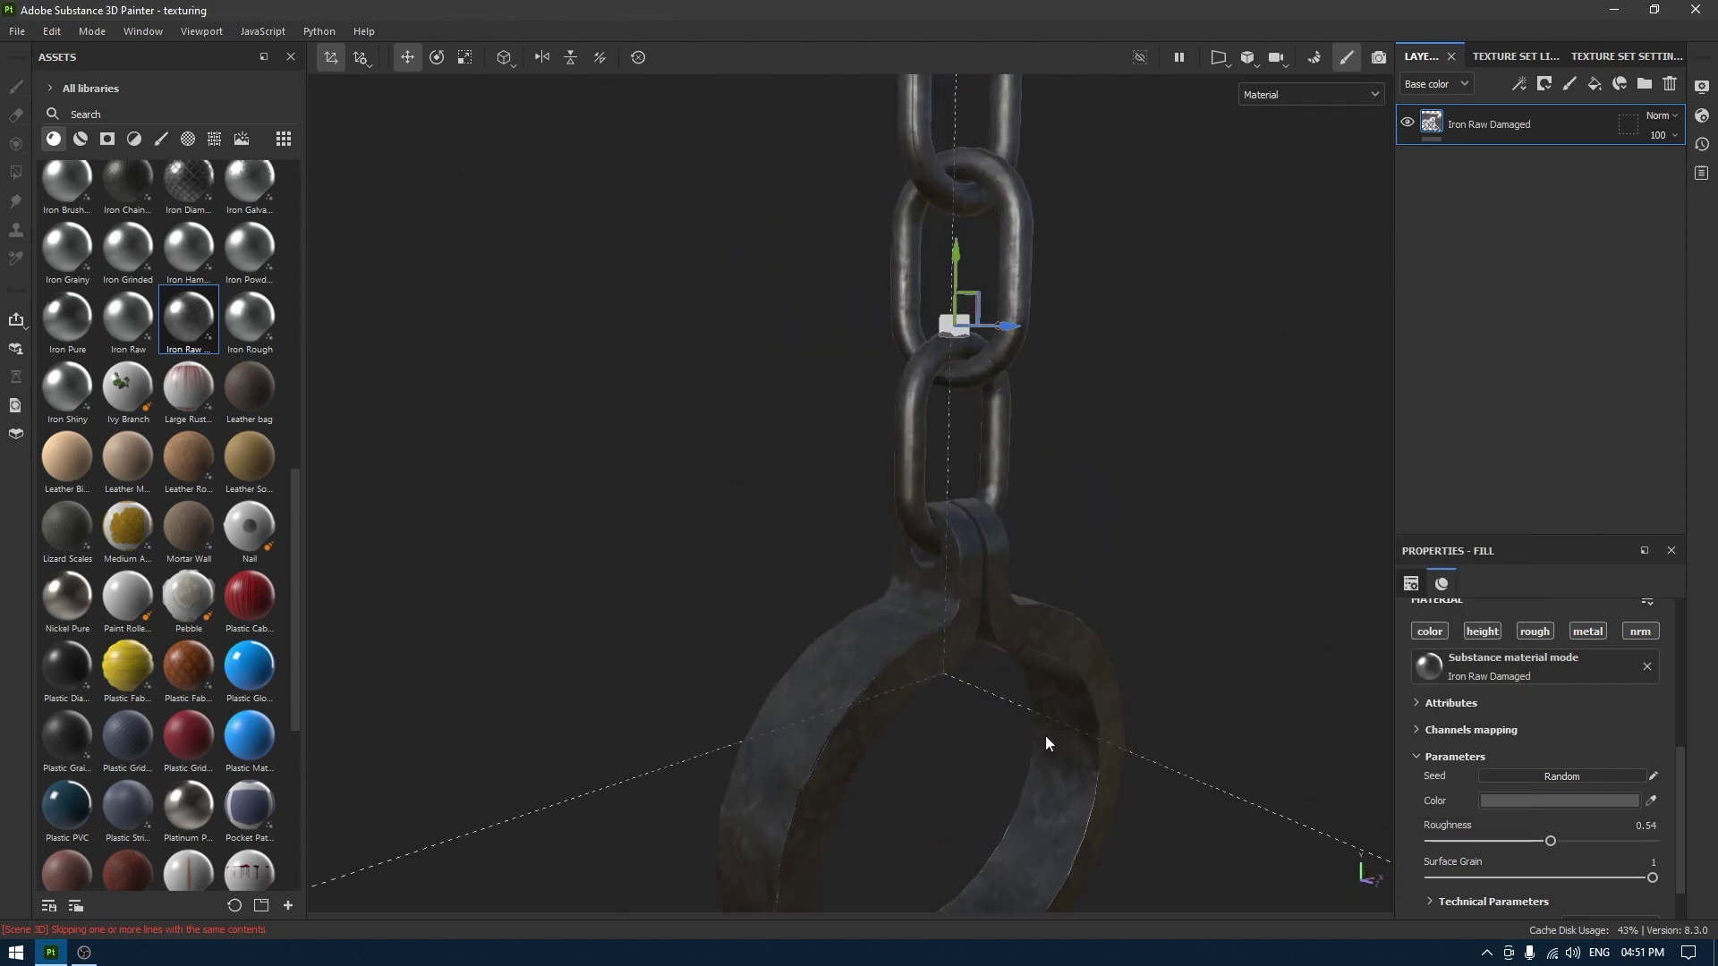
right_click_drag(1045, 735, 1004, 702, "shift")
middle_click_drag(1004, 703, 993, 593, "alt")
scroll(986, 766, "up", 2)
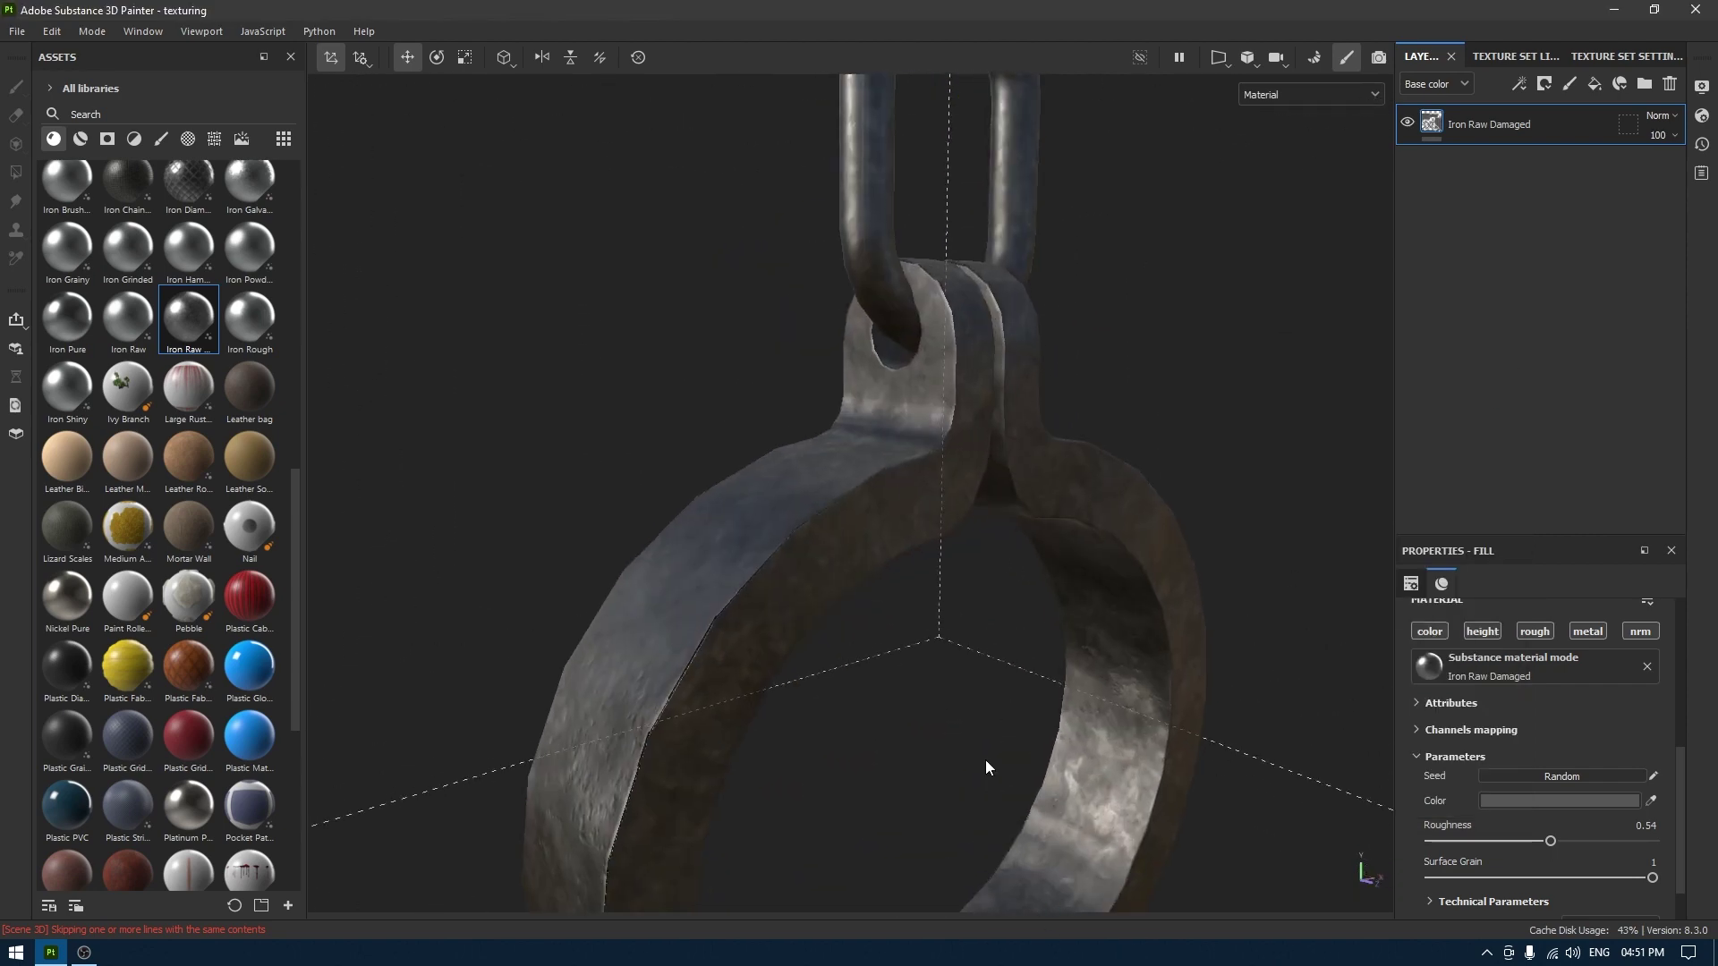
mouse_move(985, 767)
left_mouse_down("alt")
mouse_move(1128, 755)
mouse_move(992, 760)
left_mouse_up("alt")
middle_click_drag(992, 761, 998, 546, "alt")
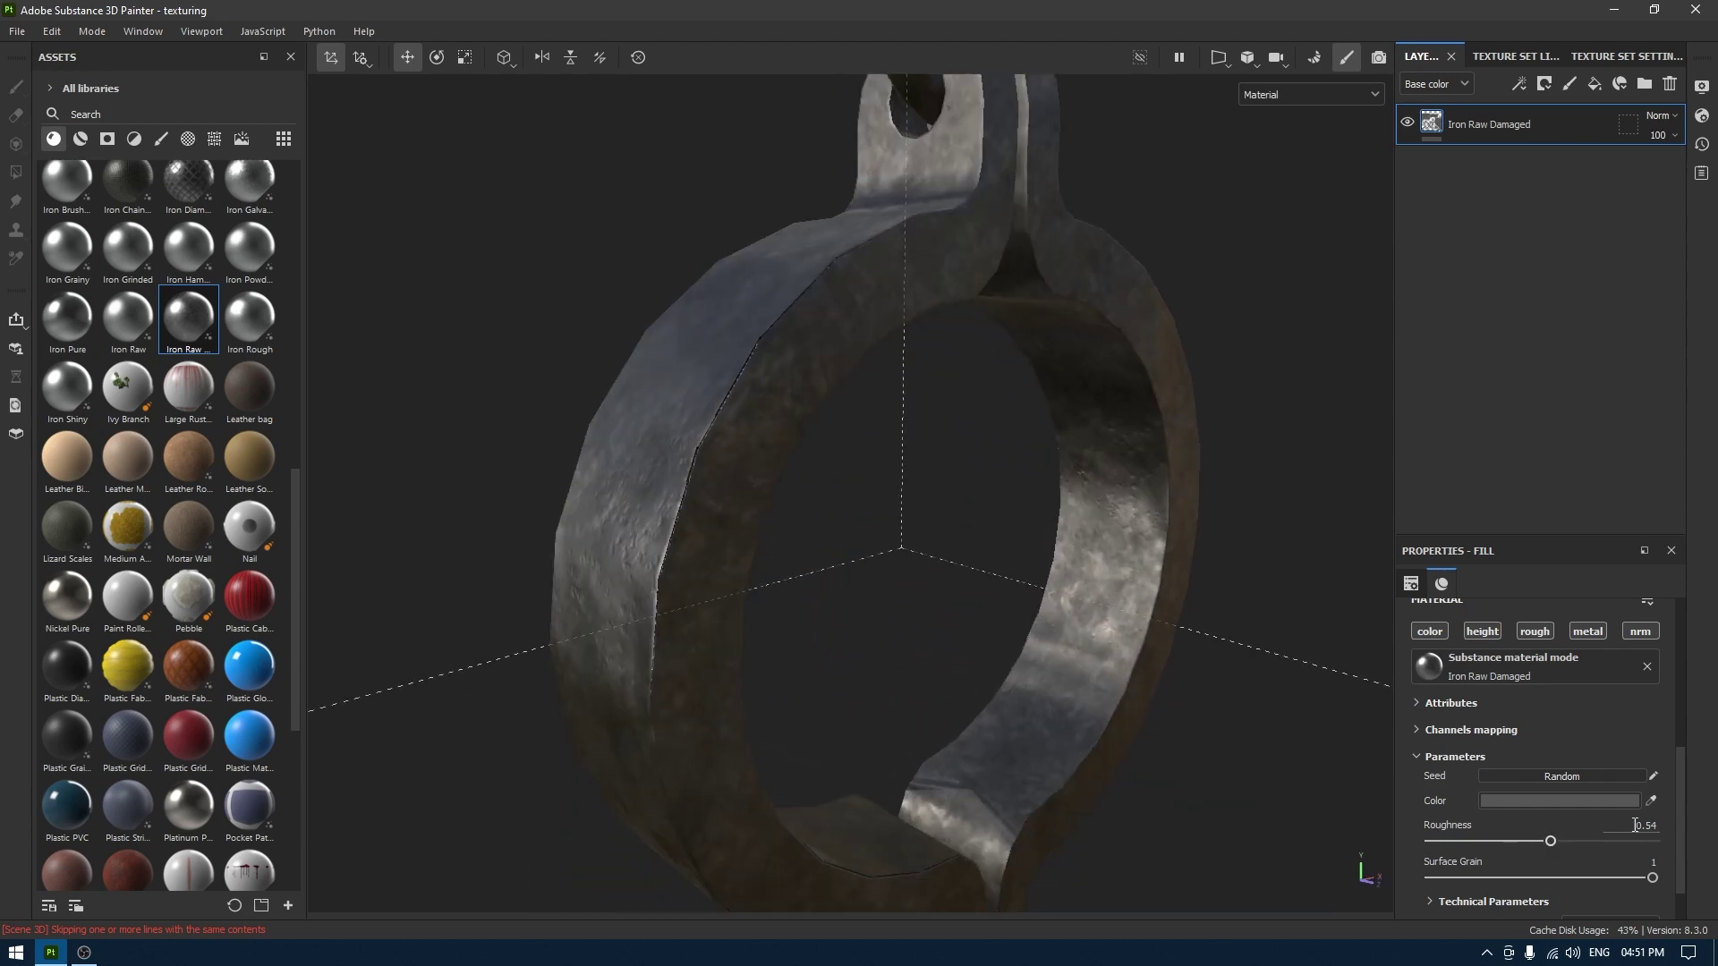
type("0.5")
key("Return")
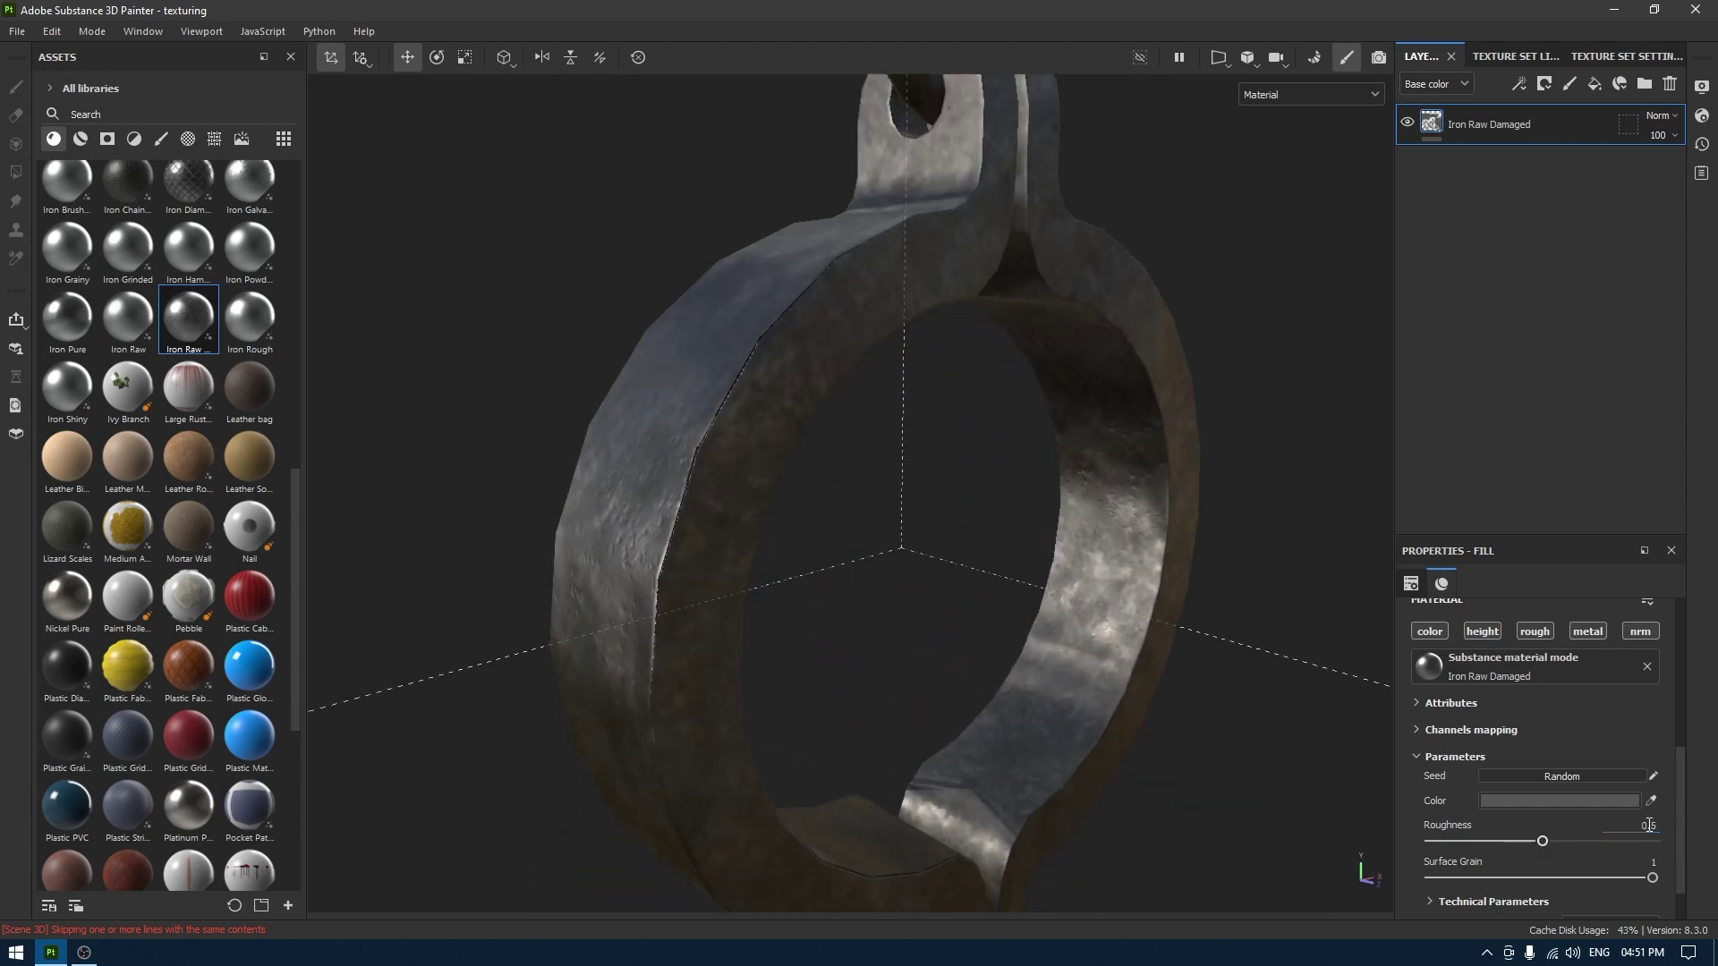
Examine the iron surface on the shackle ring and chain links from several angles.
scroll(977, 566, "down", 2)
left_click_drag(977, 566, 883, 571, "alt")
scroll(882, 571, "down", 3)
middle_click_drag(882, 572, 909, 433, "alt")
left_click_drag(910, 433, 1059, 414, "alt")
scroll(1036, 728, "up", 2)
left_click_drag(1035, 729, 924, 658, "alt")
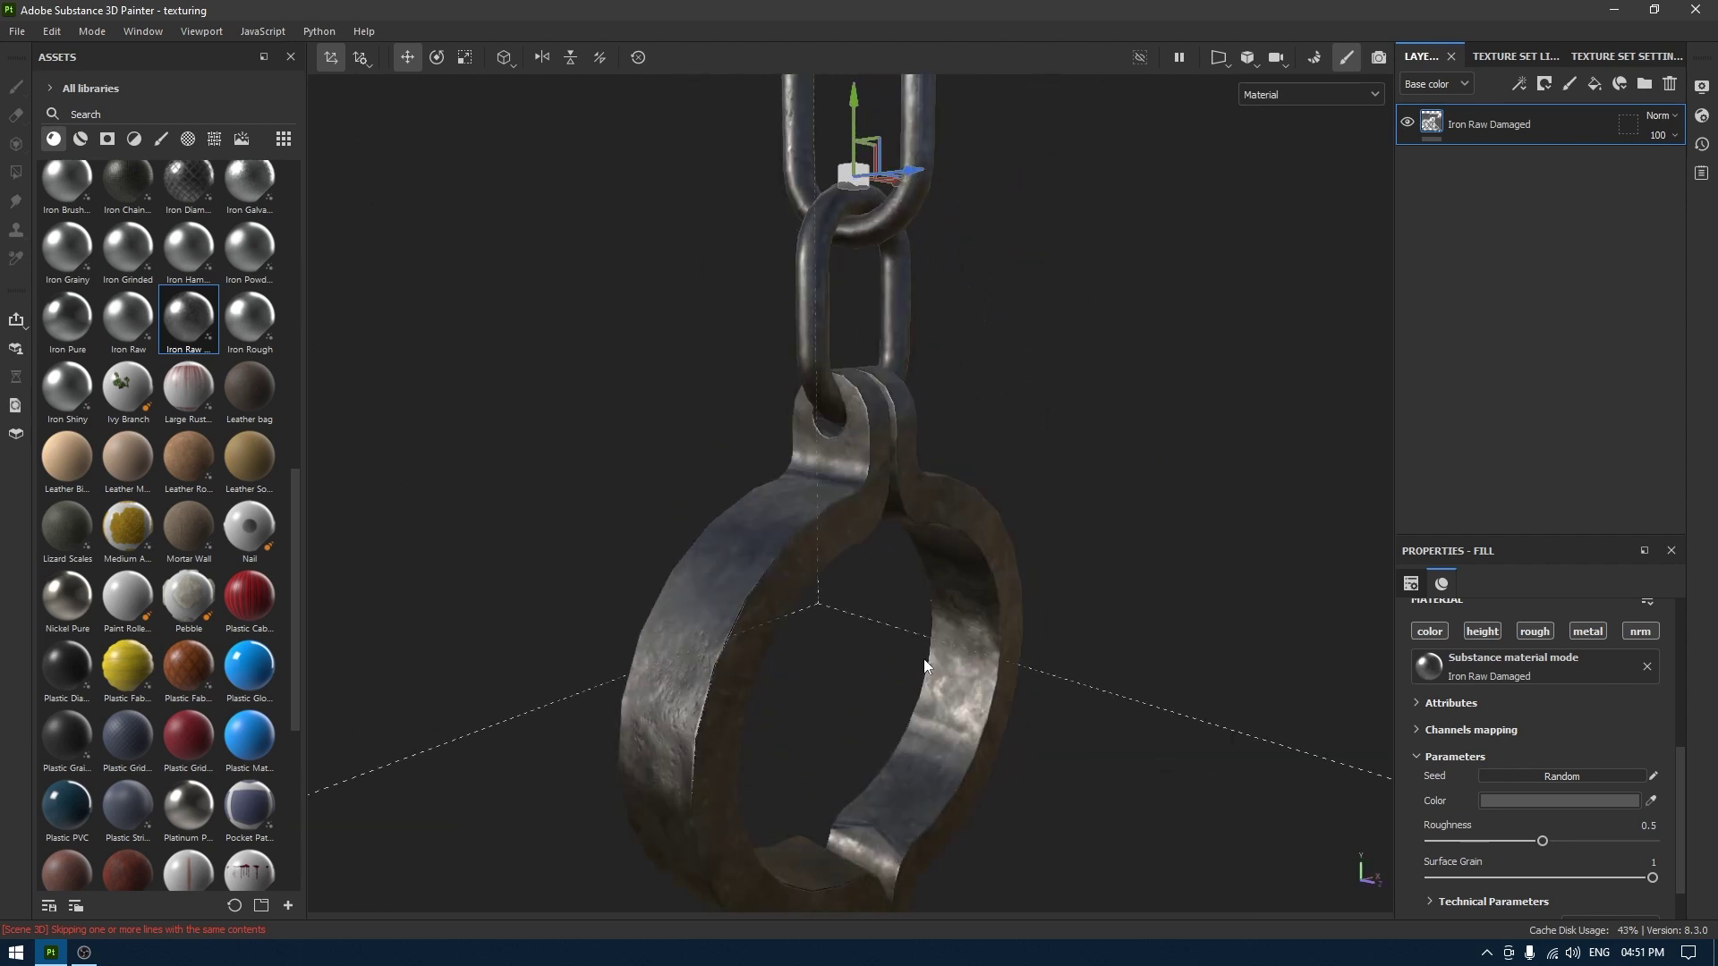
middle_click_drag(923, 659, 981, 610, "alt")
mouse_move(981, 609)
right_mouse_down("alt")
mouse_move(925, 534)
mouse_move(975, 617)
right_mouse_up("alt")
left_click_drag(976, 618, 883, 599, "alt")
right_click_drag(883, 599, 1043, 486, "alt")
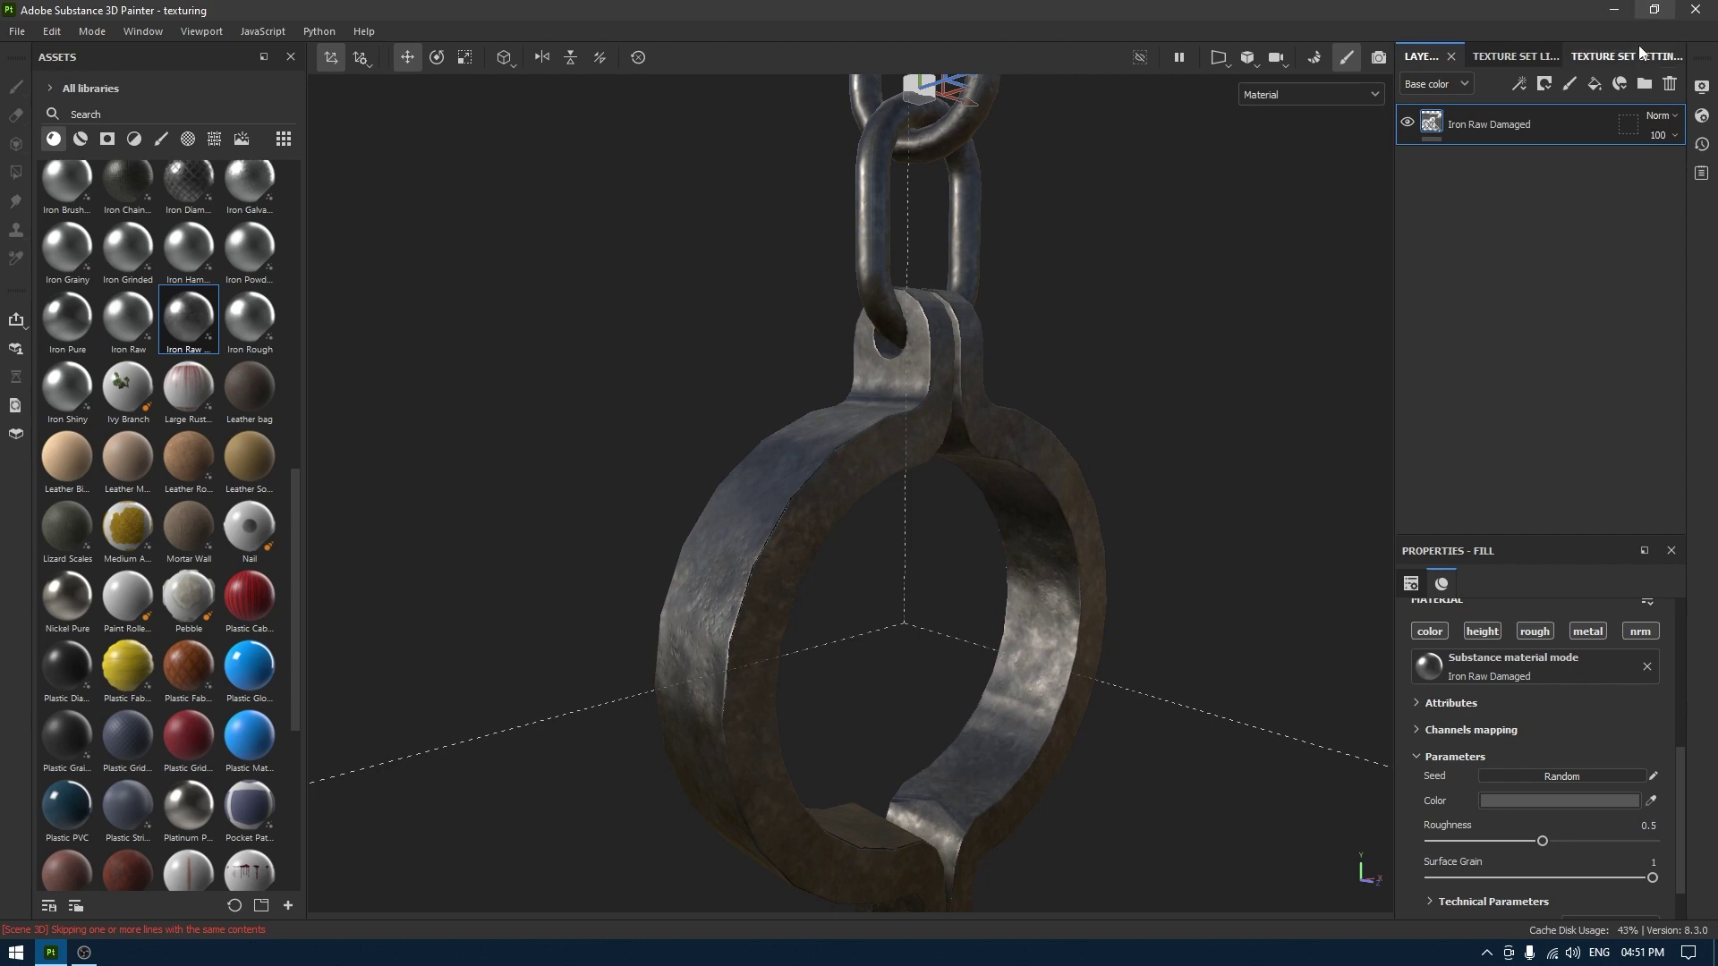
Add a fill layer above the Iron Raw Damaged layer and give it a black mask.
left_click(1597, 89)
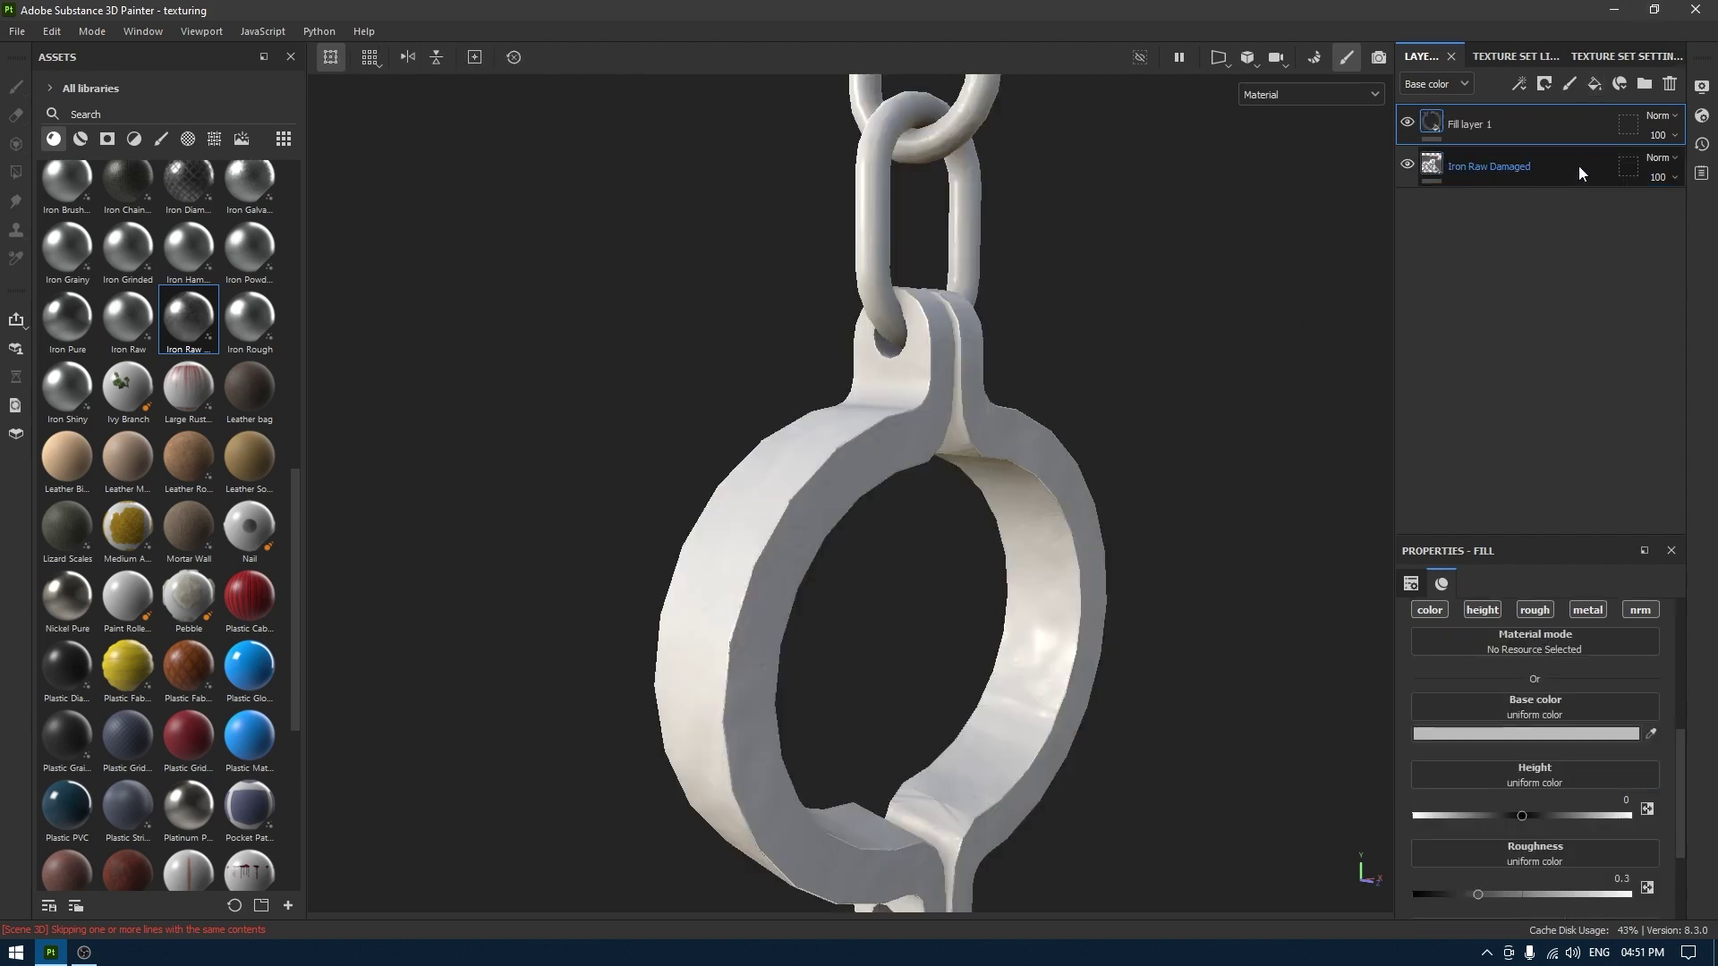
right_click(1523, 133)
left_click(1534, 164)
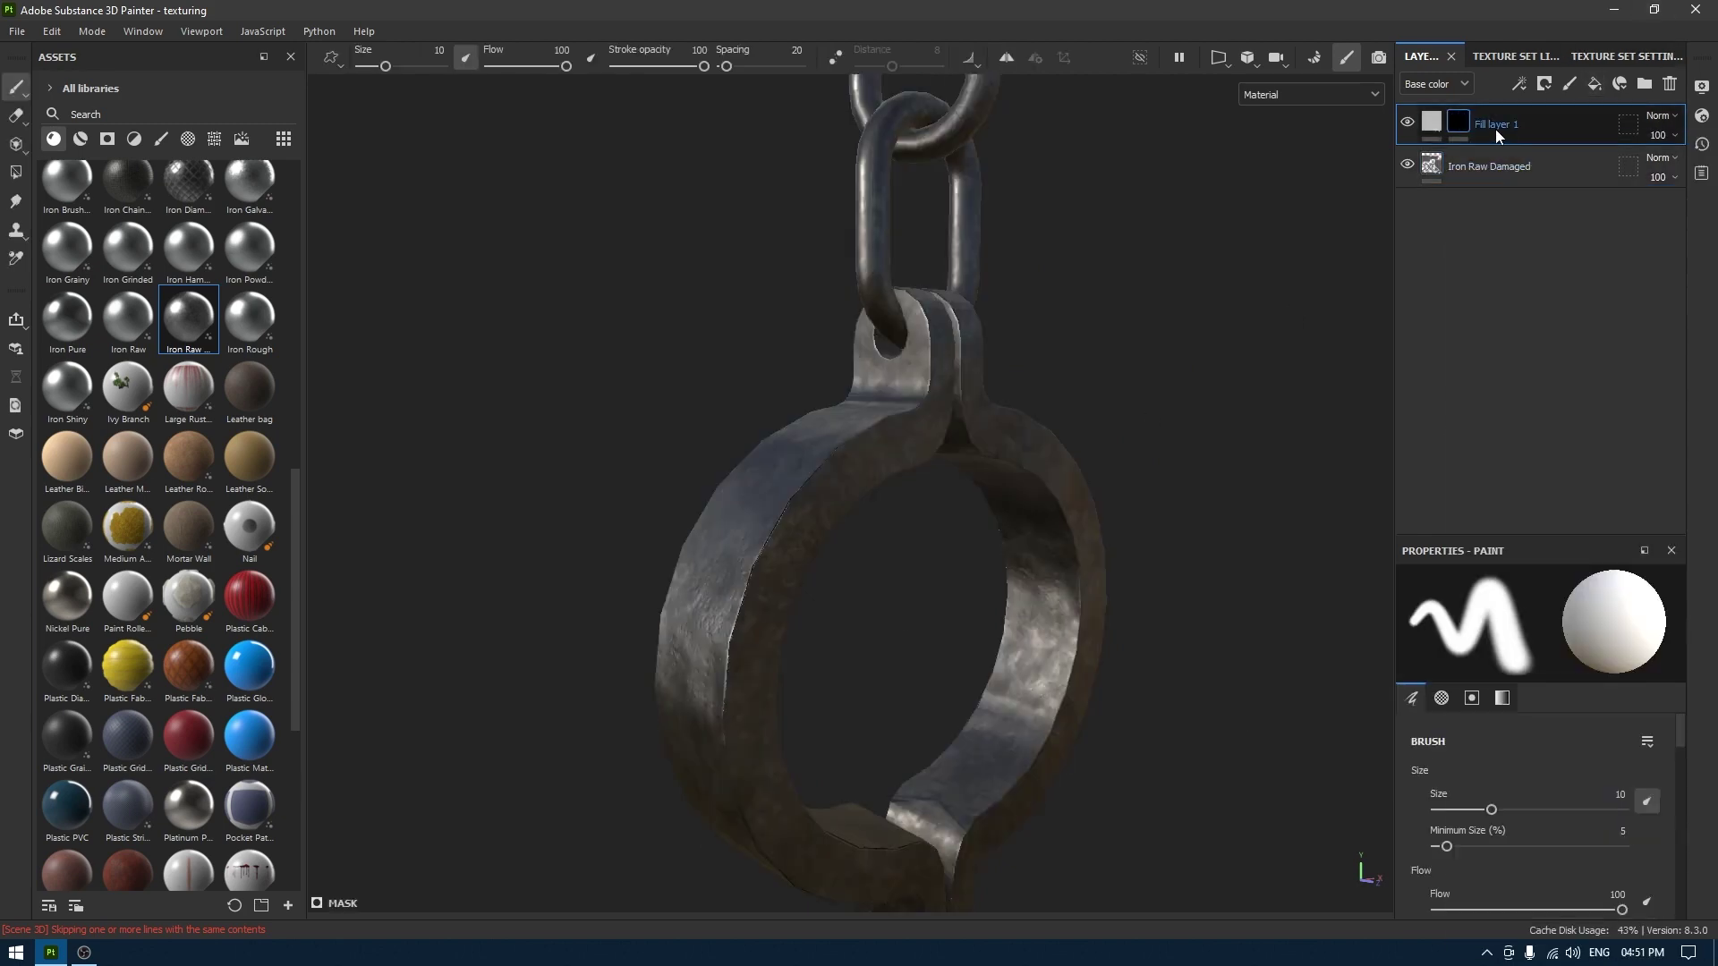
Add a fill effect to the fill layer's mask and use BnW Spots 2 as its grayscale pattern.
right_click(1496, 128)
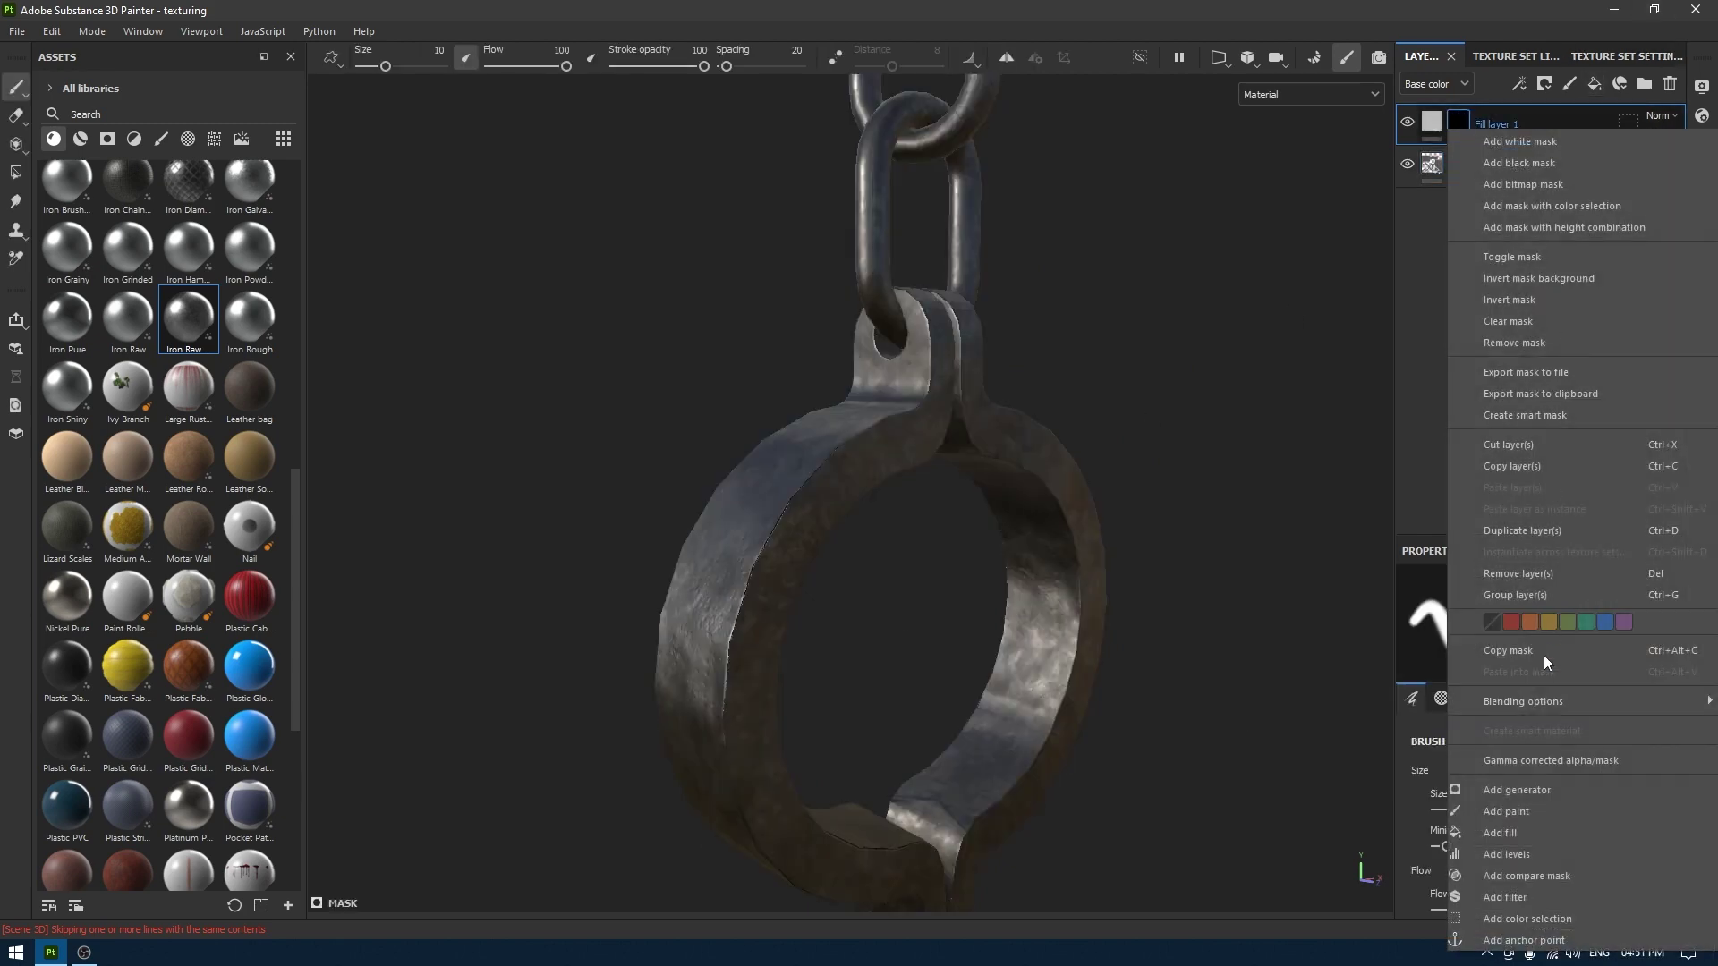
left_click(1528, 835)
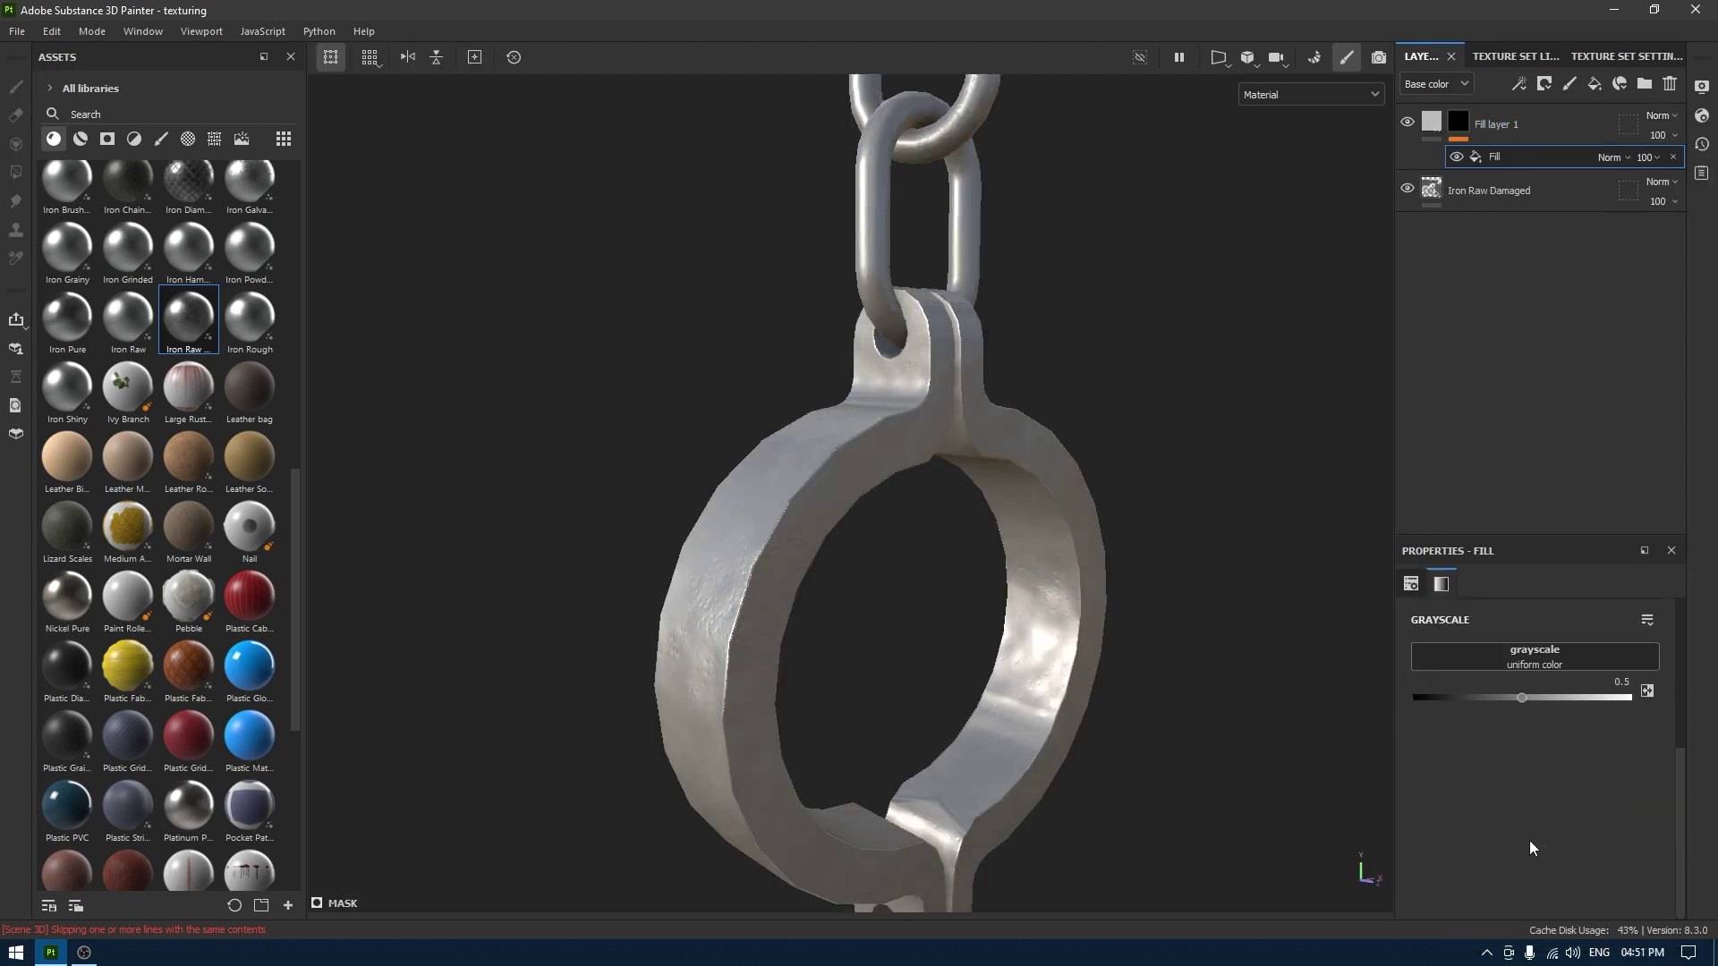
left_click(214, 139)
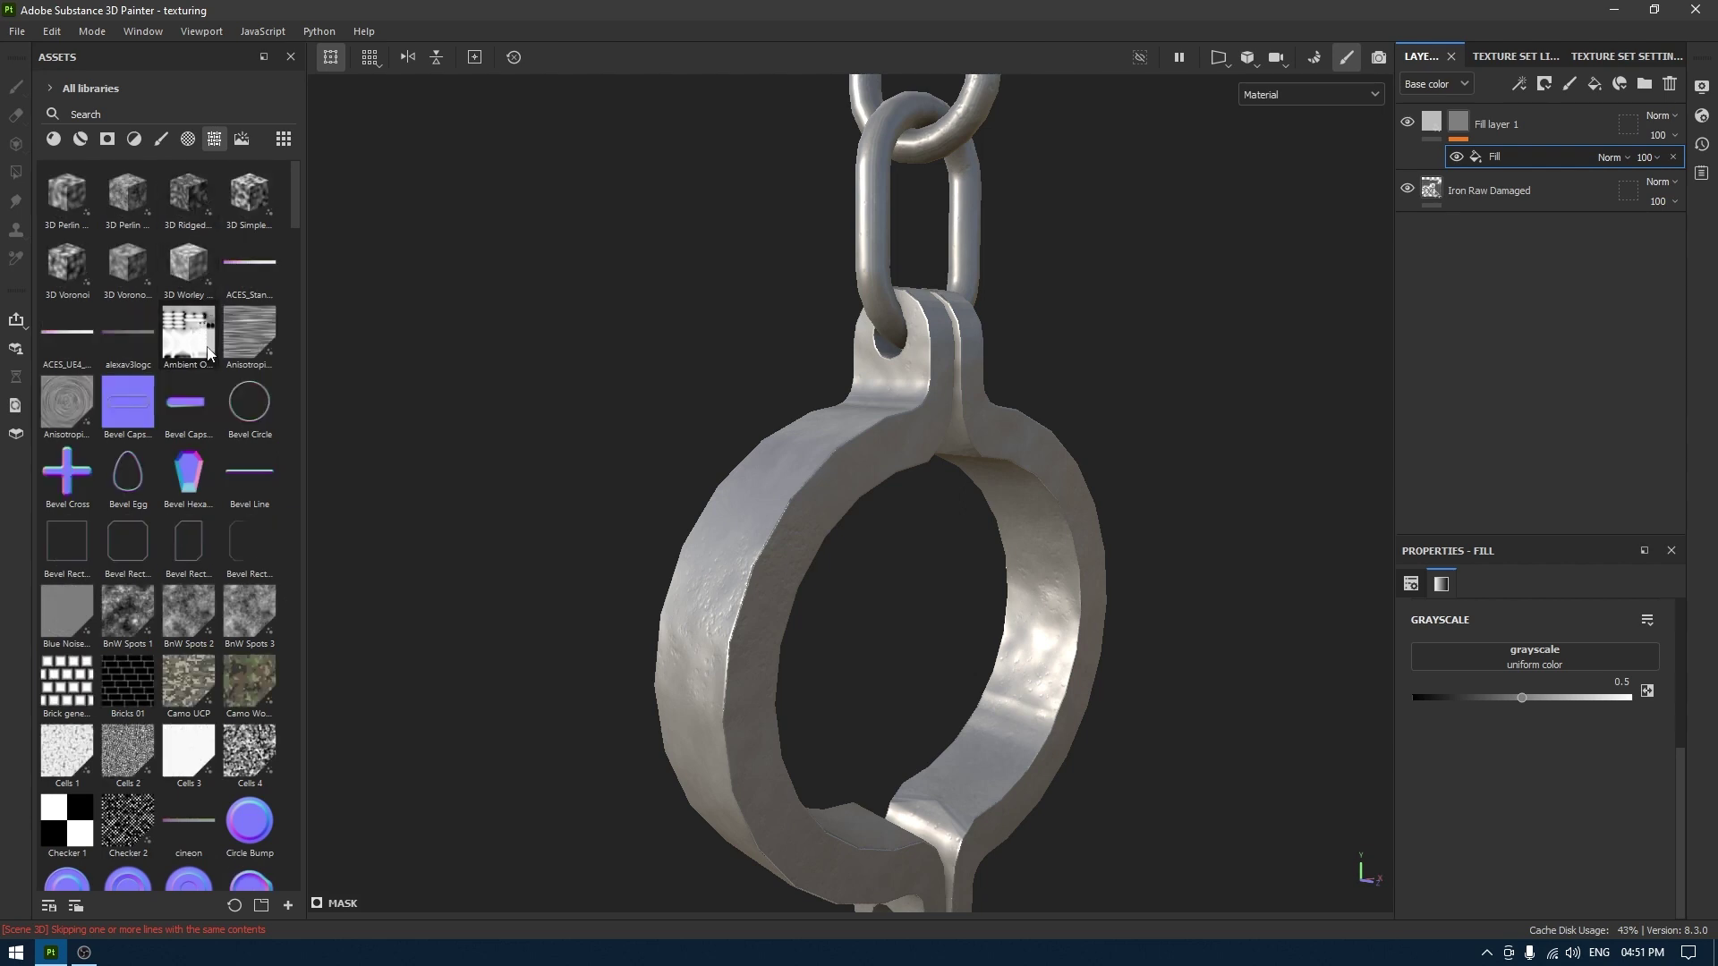
scroll(206, 364, "down", 3)
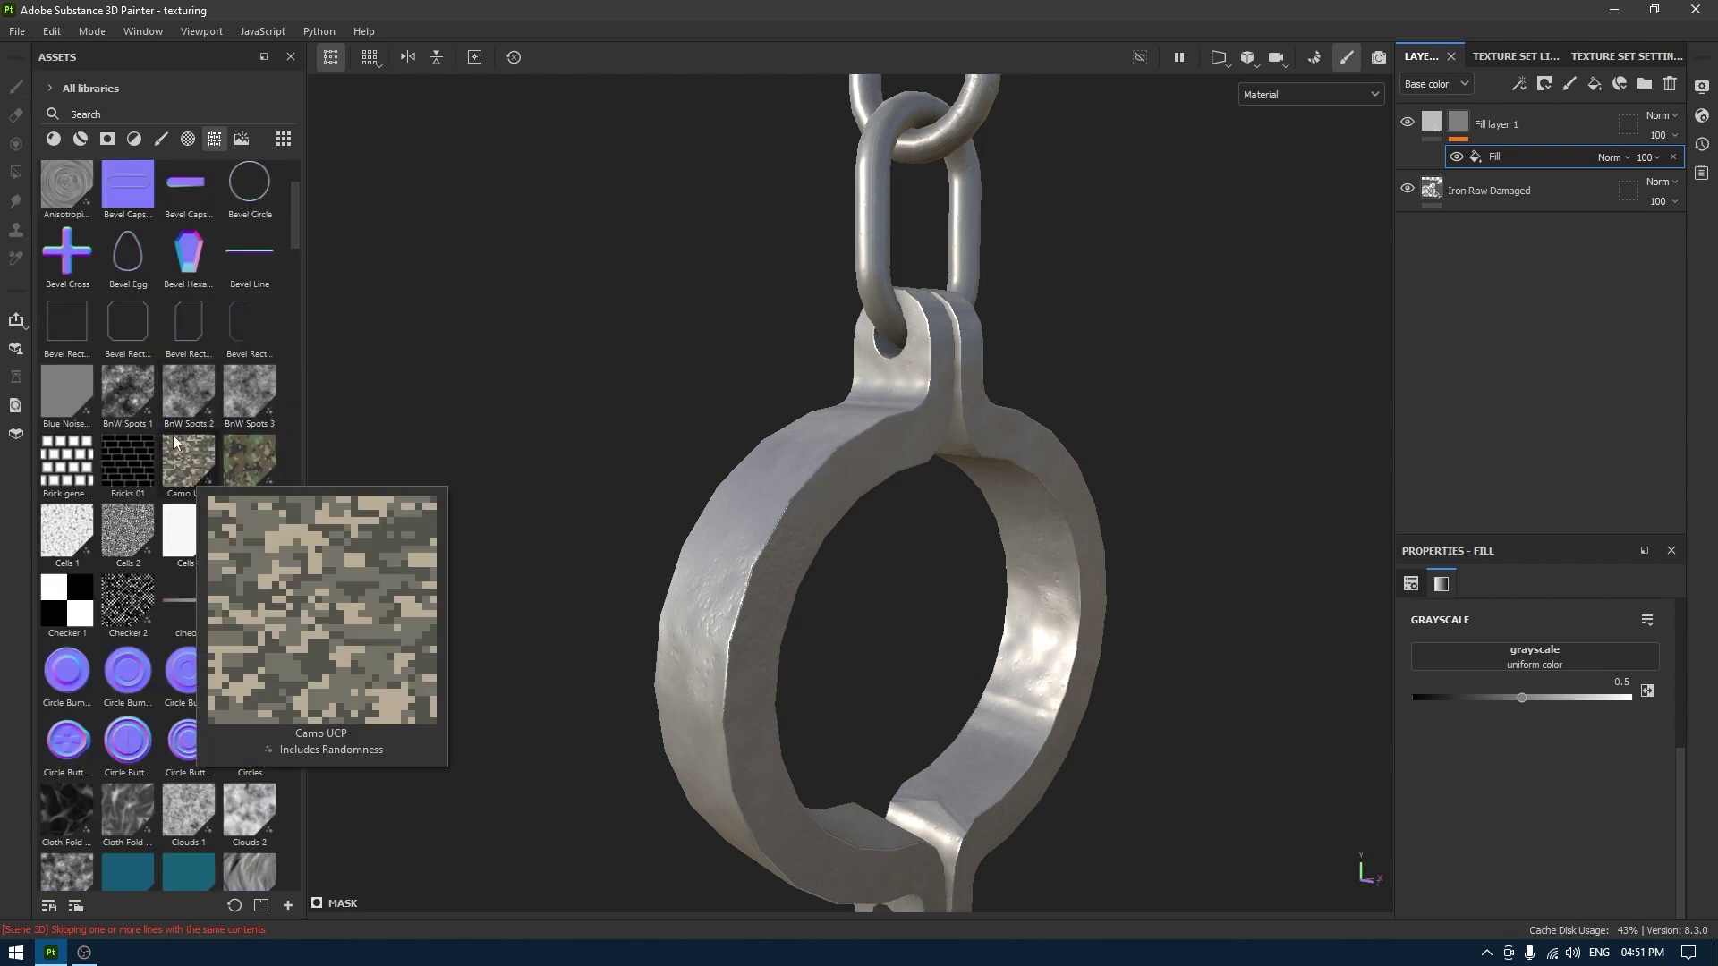
mouse_move(250, 400)
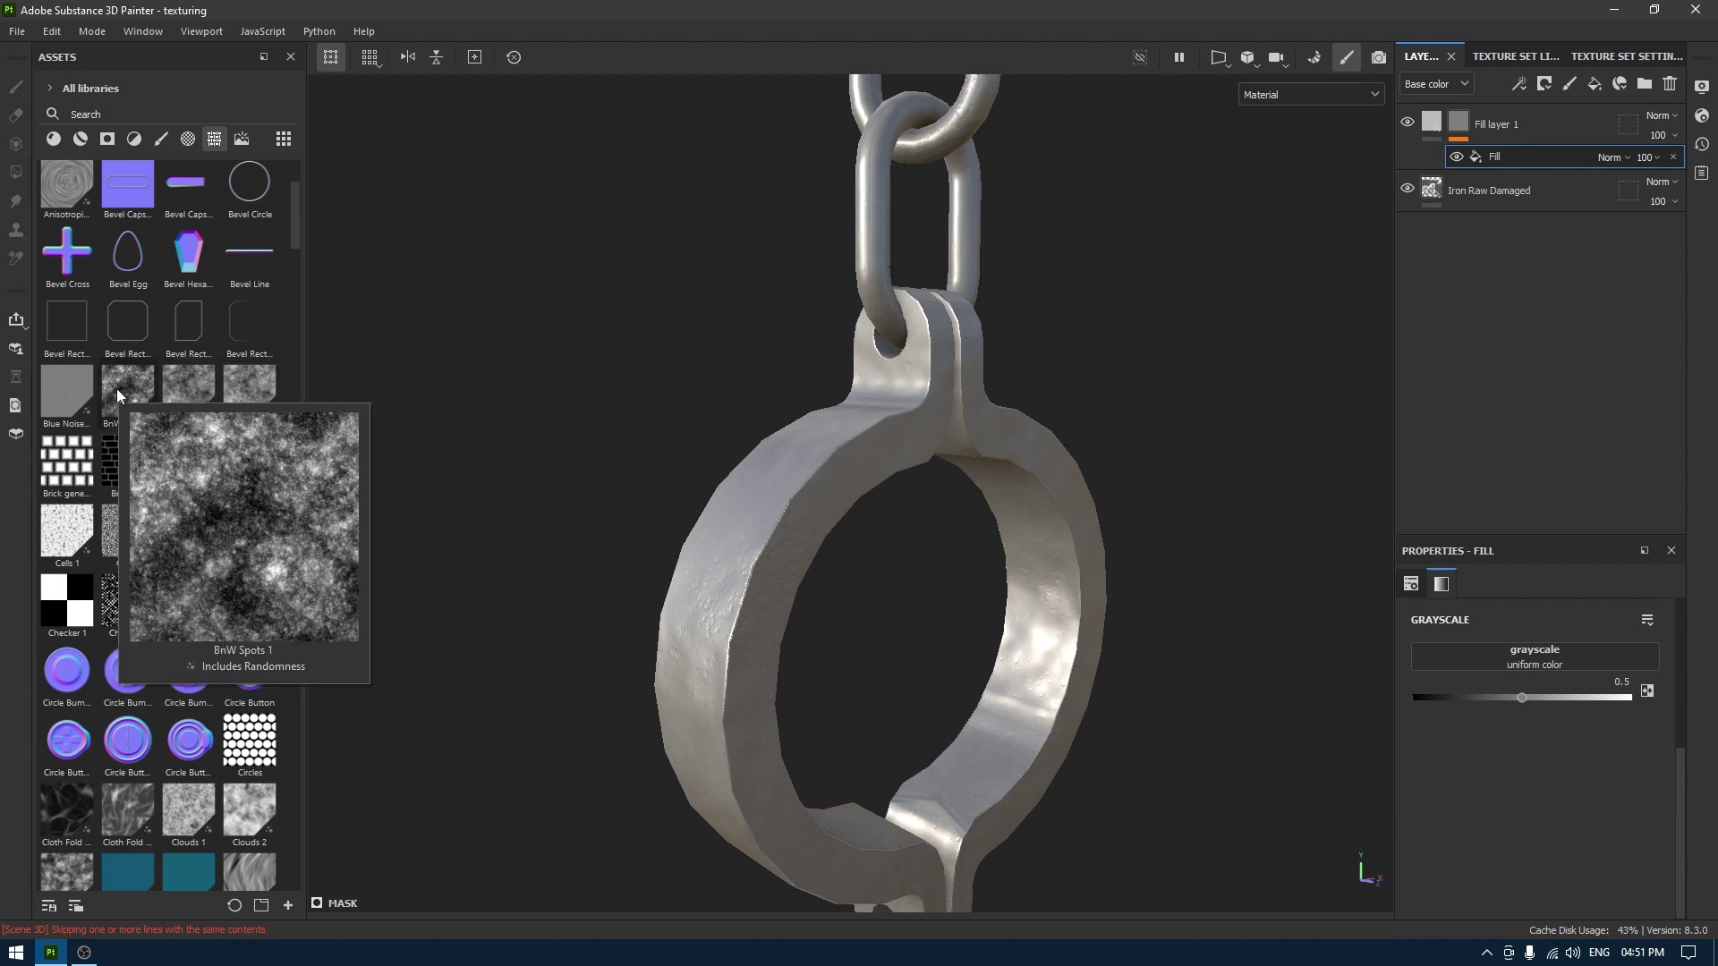
mouse_move(180, 400)
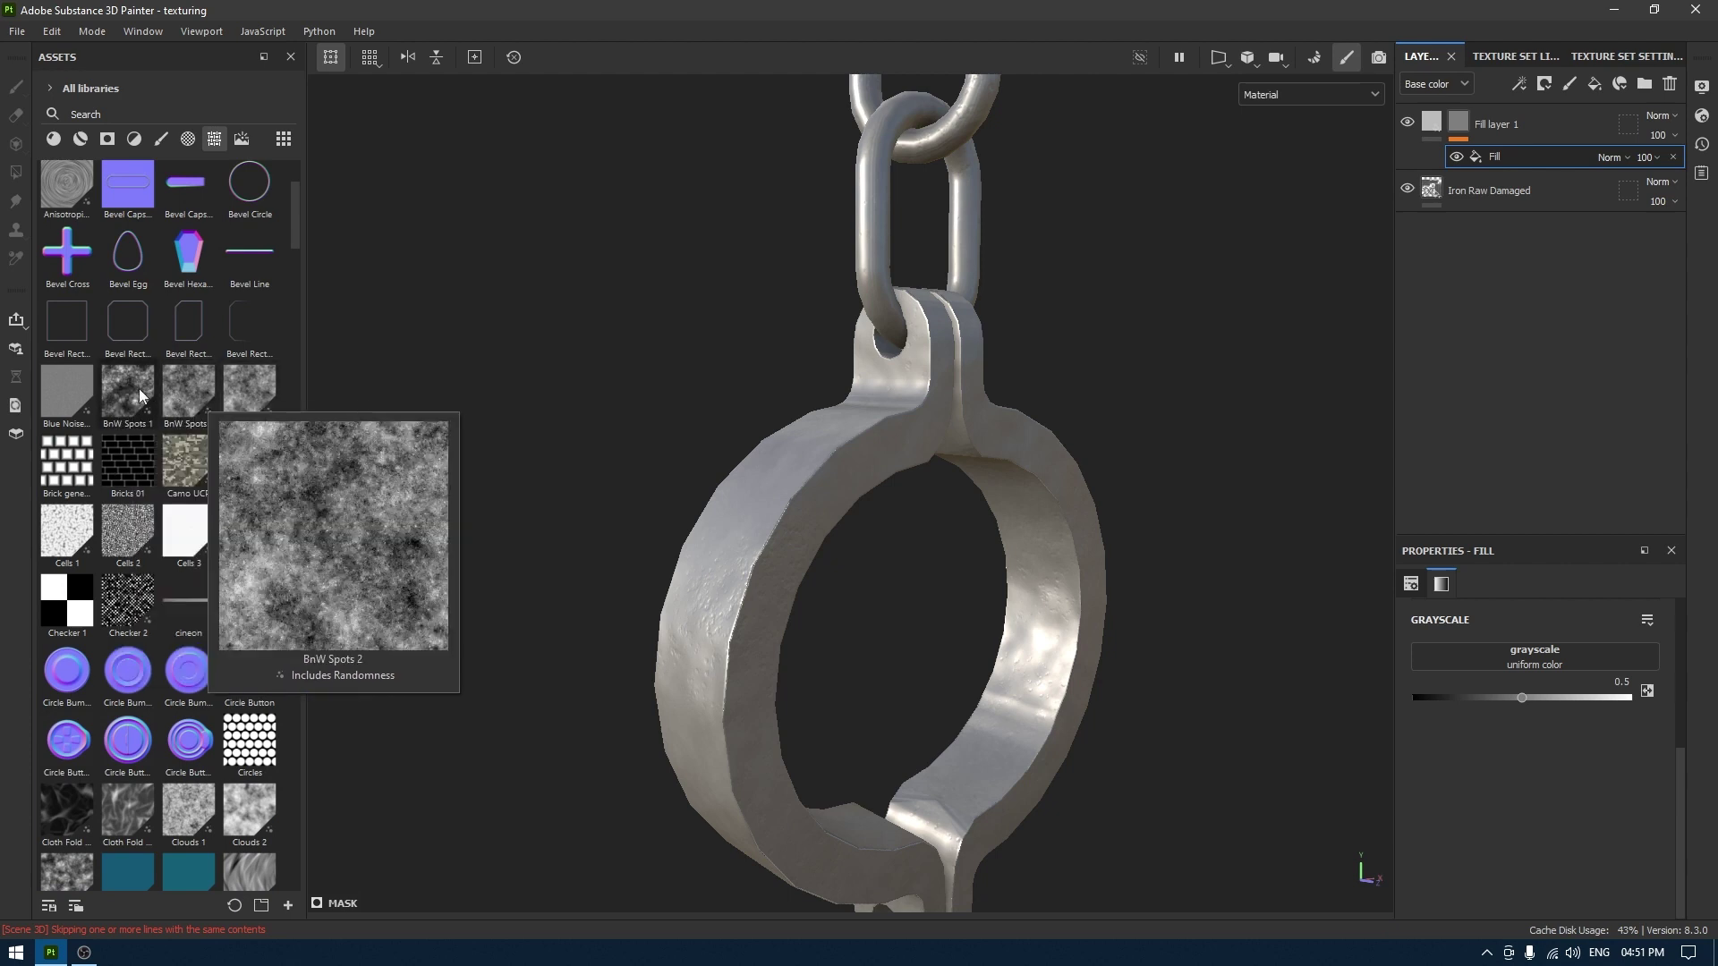
left_click_drag(188, 394, 1513, 662)
left_click_drag(524, 431, 626, 453, "alt")
middle_click_drag(671, 452, 617, 379, "alt")
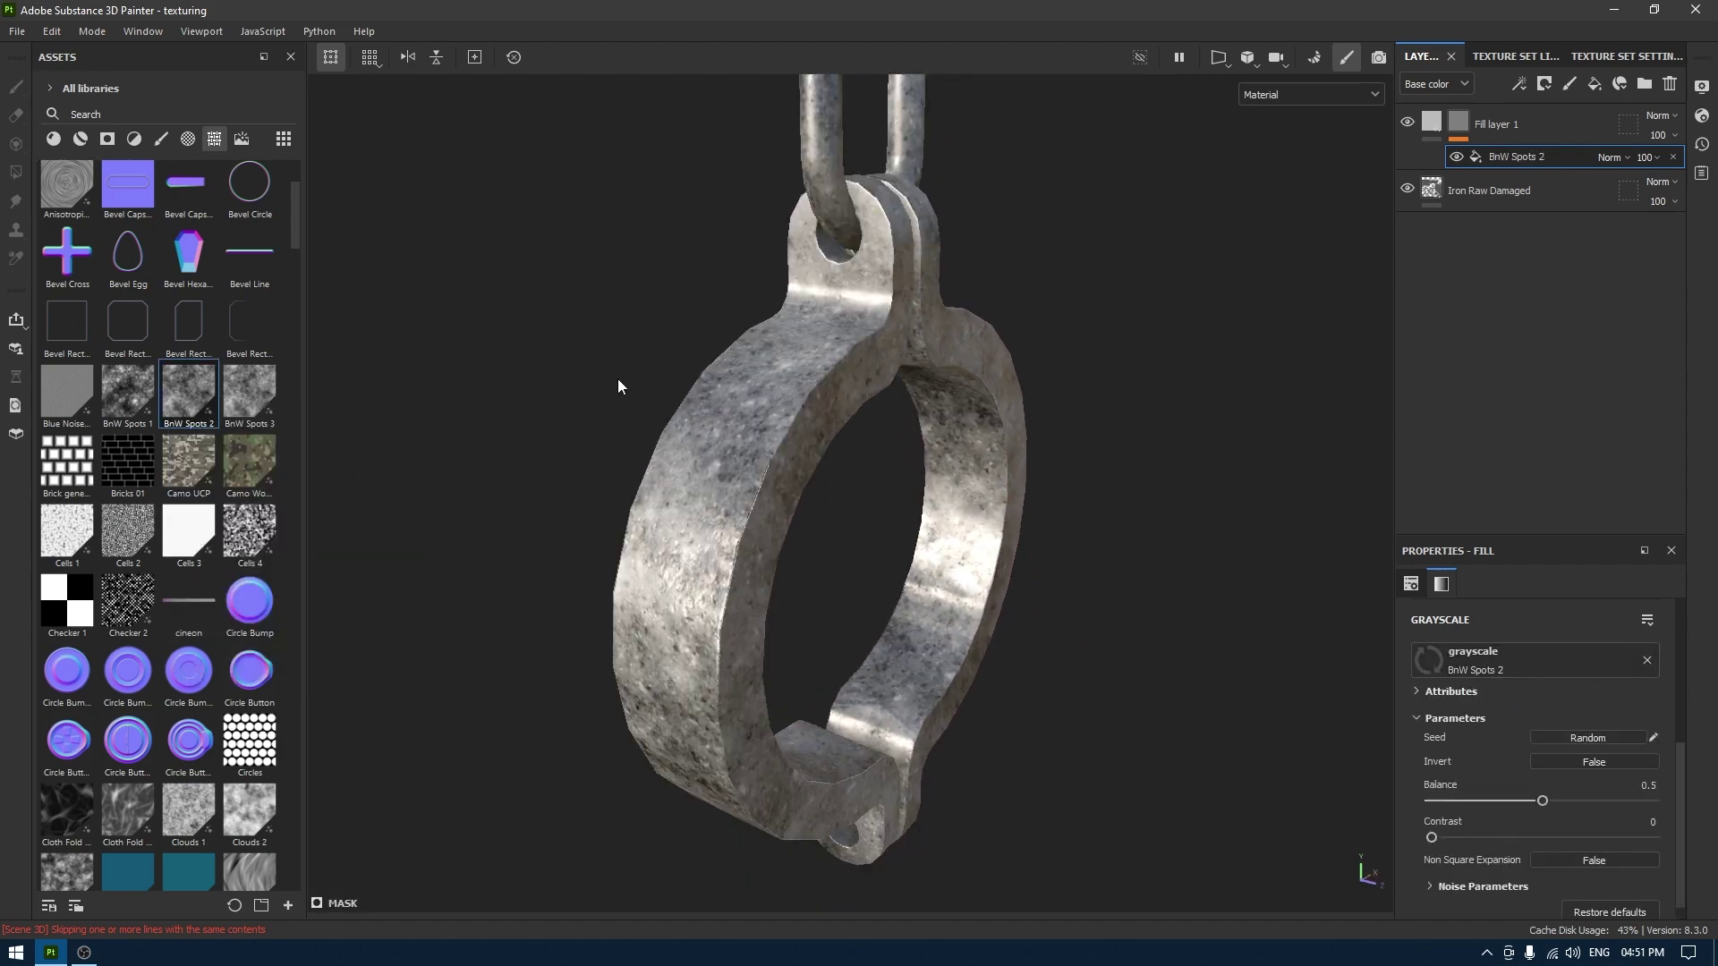
right_click_drag(617, 378, 761, 434, "alt")
left_click_drag(761, 434, 723, 438, "alt")
Set the masked fill layer's base colour to a very dark reddish grey, 1E1919, and check it on the ring.
left_click(1455, 142)
left_click_drag(906, 474, 1084, 483, "alt")
left_click(1423, 778)
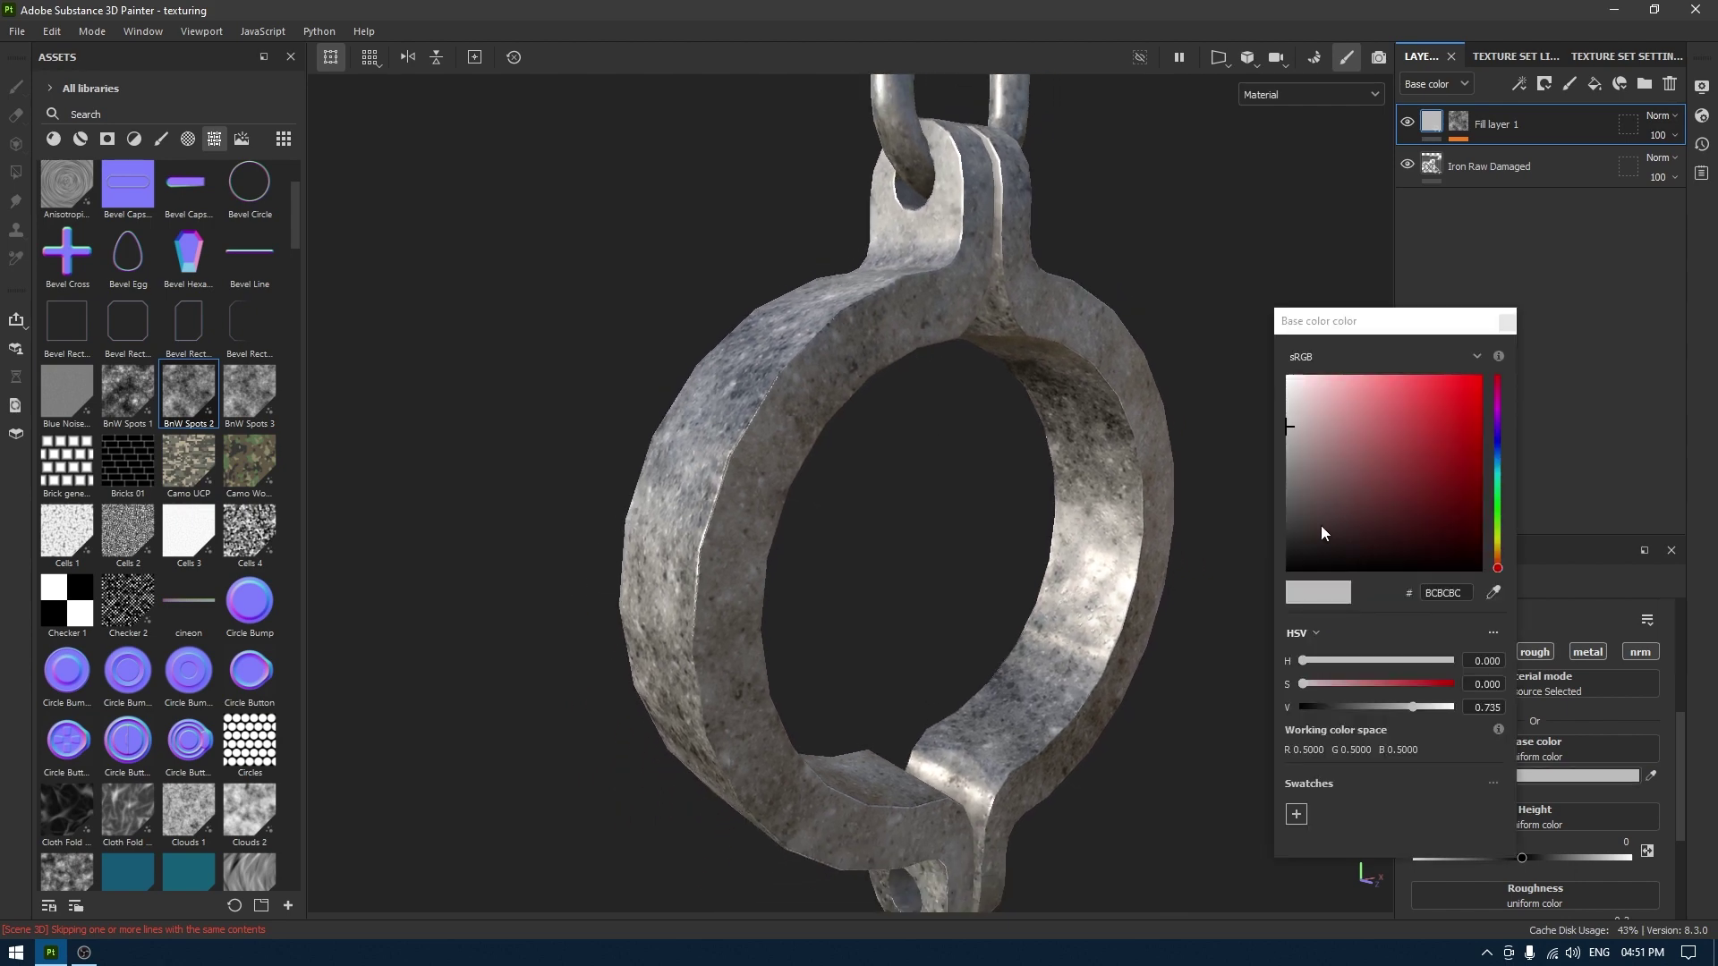
left_click_drag(1323, 528, 1313, 540)
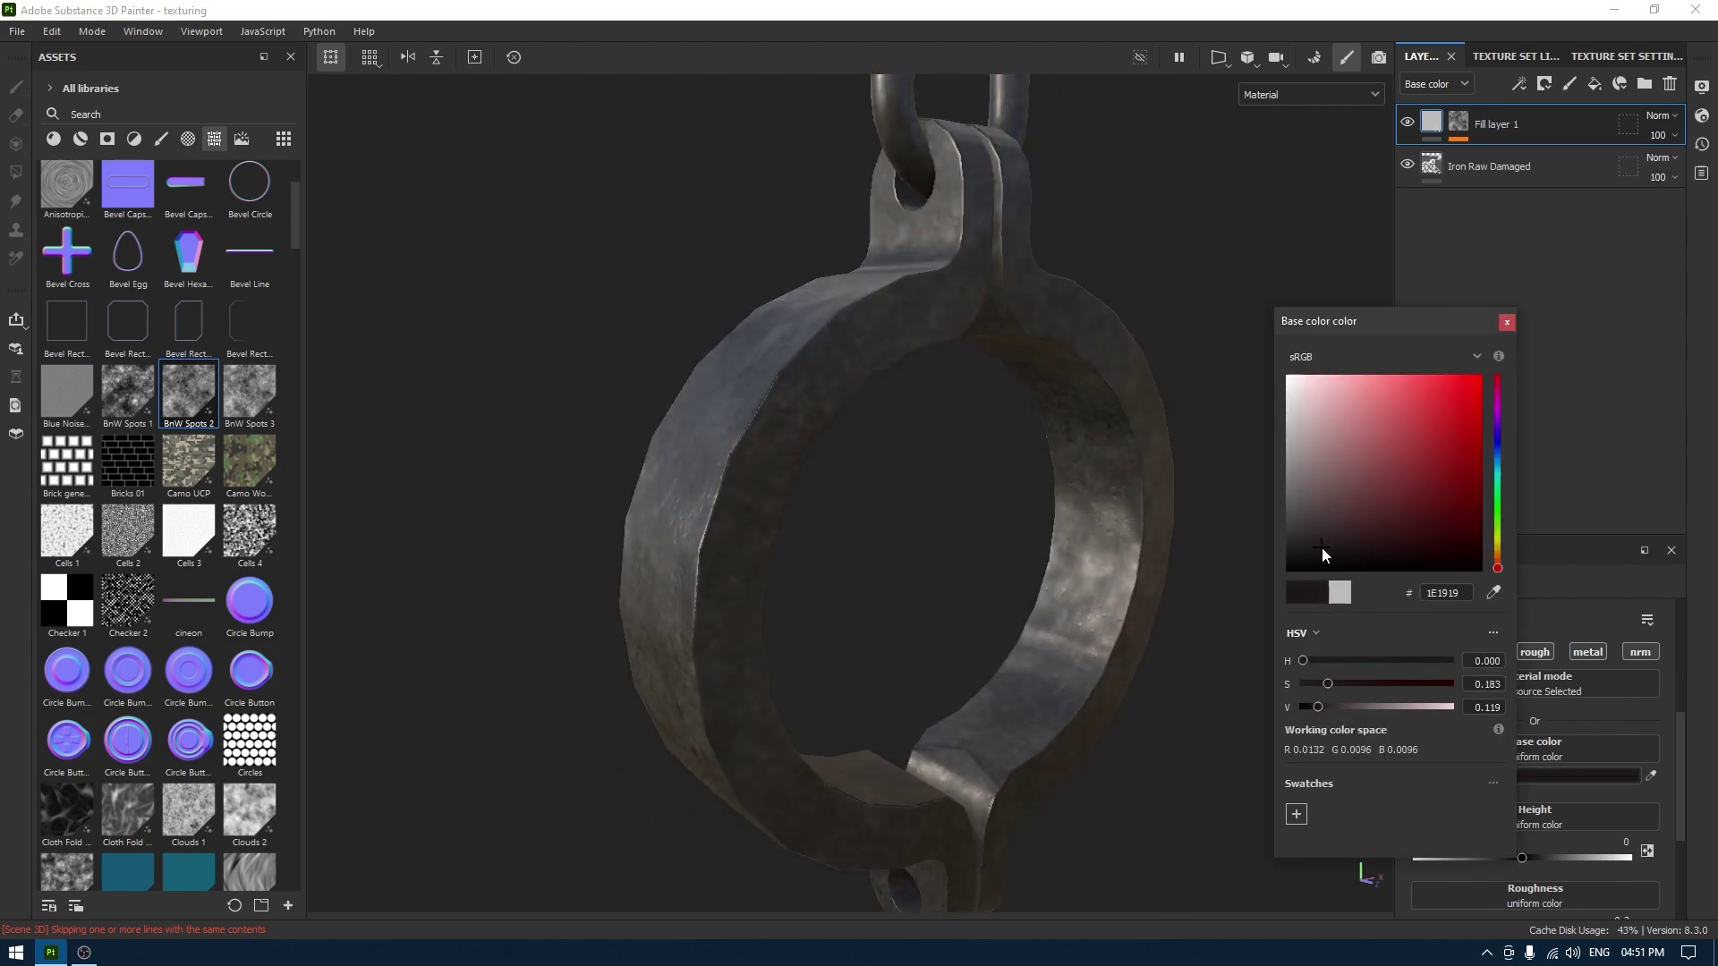
left_click_drag(967, 537, 1070, 529, "alt")
right_click_drag(1070, 529, 1047, 675, "alt")
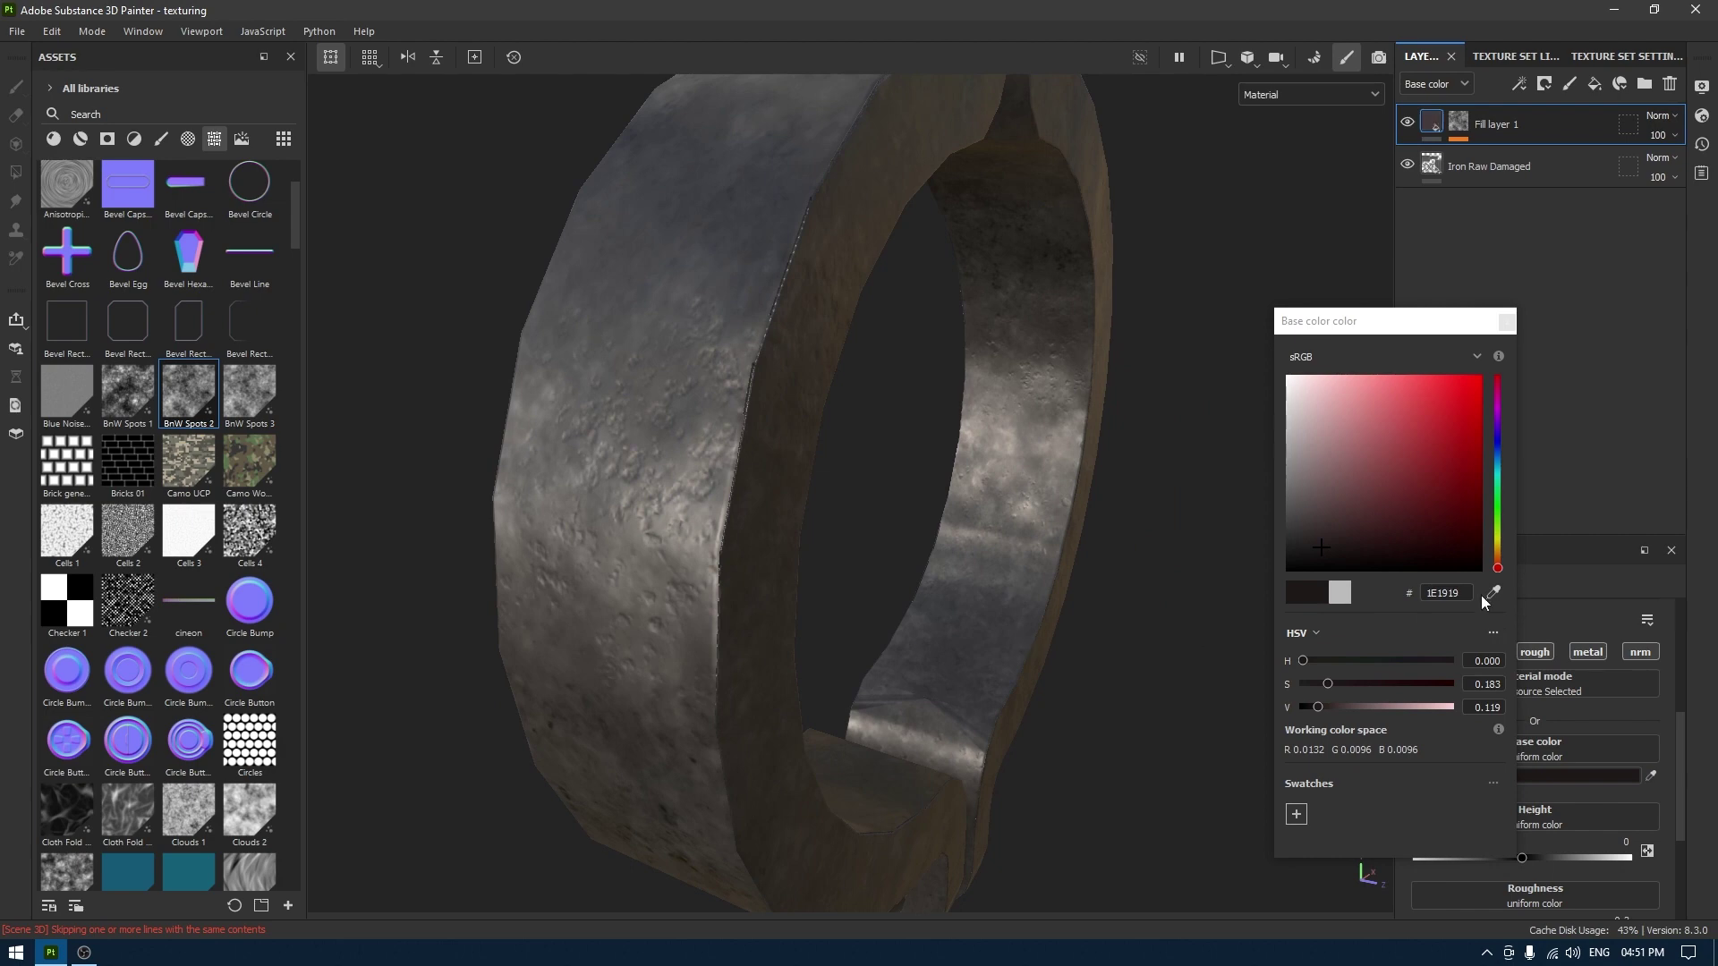
Sample a new base colour from the ring's inner surface and darken it to near-black 1C1B1A.
left_click(1491, 593)
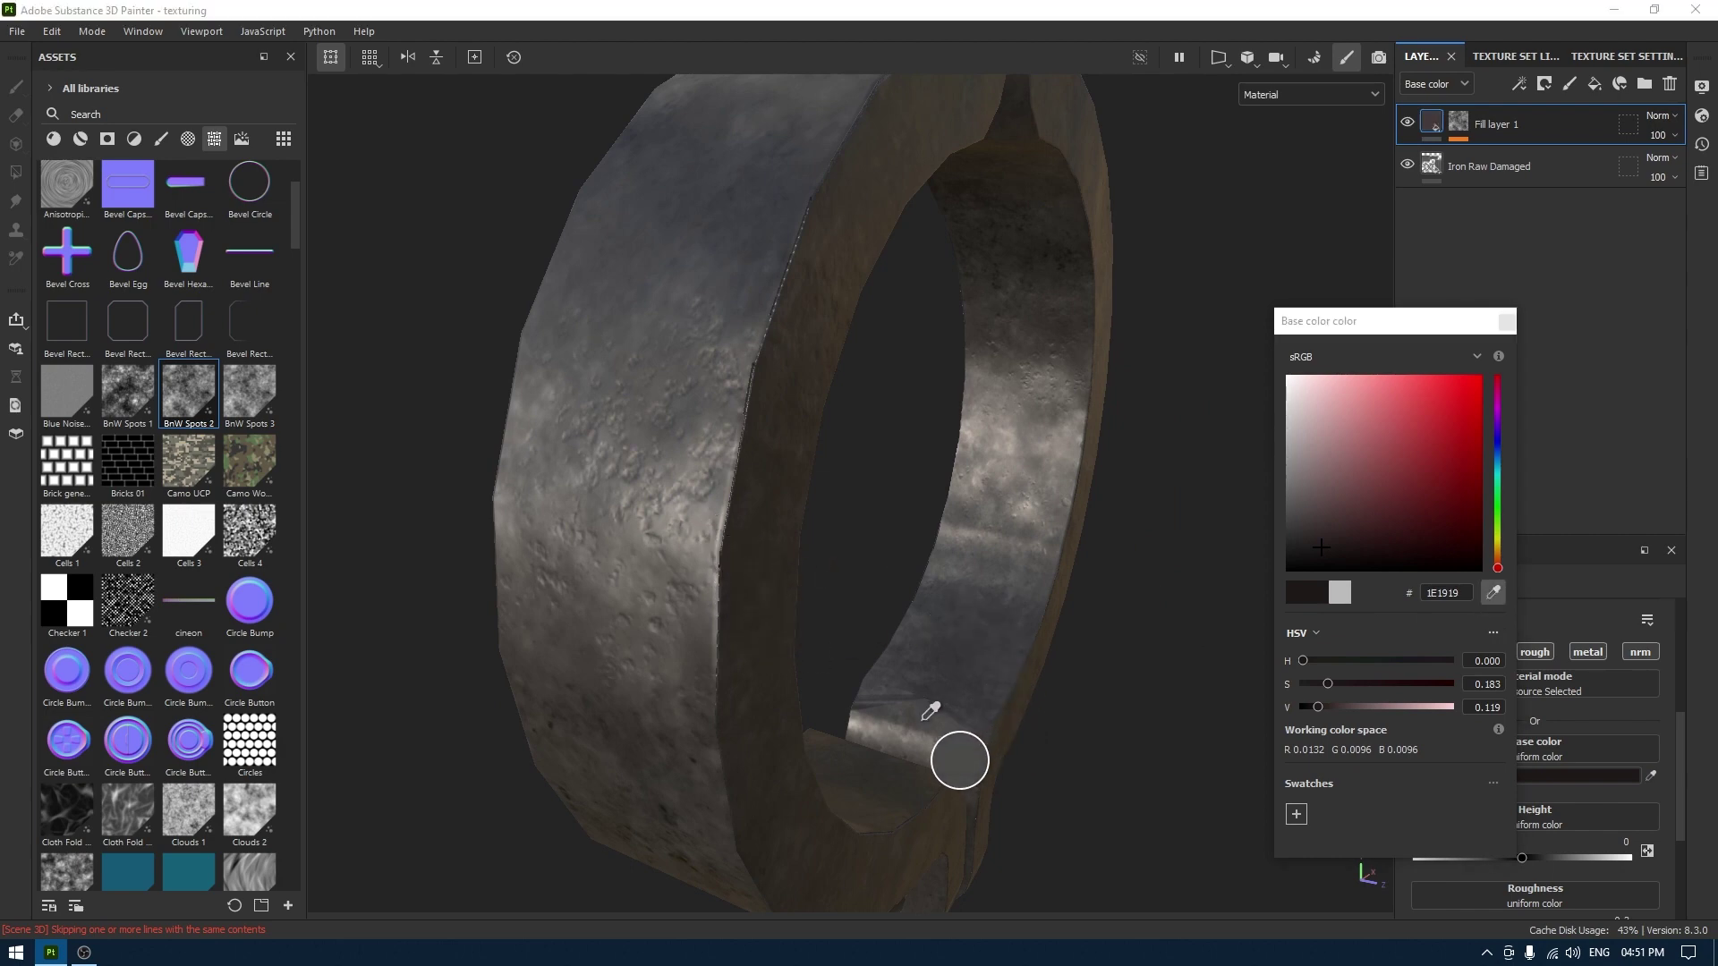
left_click(924, 718)
left_click_drag(932, 611, 1020, 610, "alt")
mouse_move(1290, 517)
left_mouse_down()
mouse_move(1297, 537)
mouse_move(1280, 438)
mouse_move(1276, 506)
left_mouse_up()
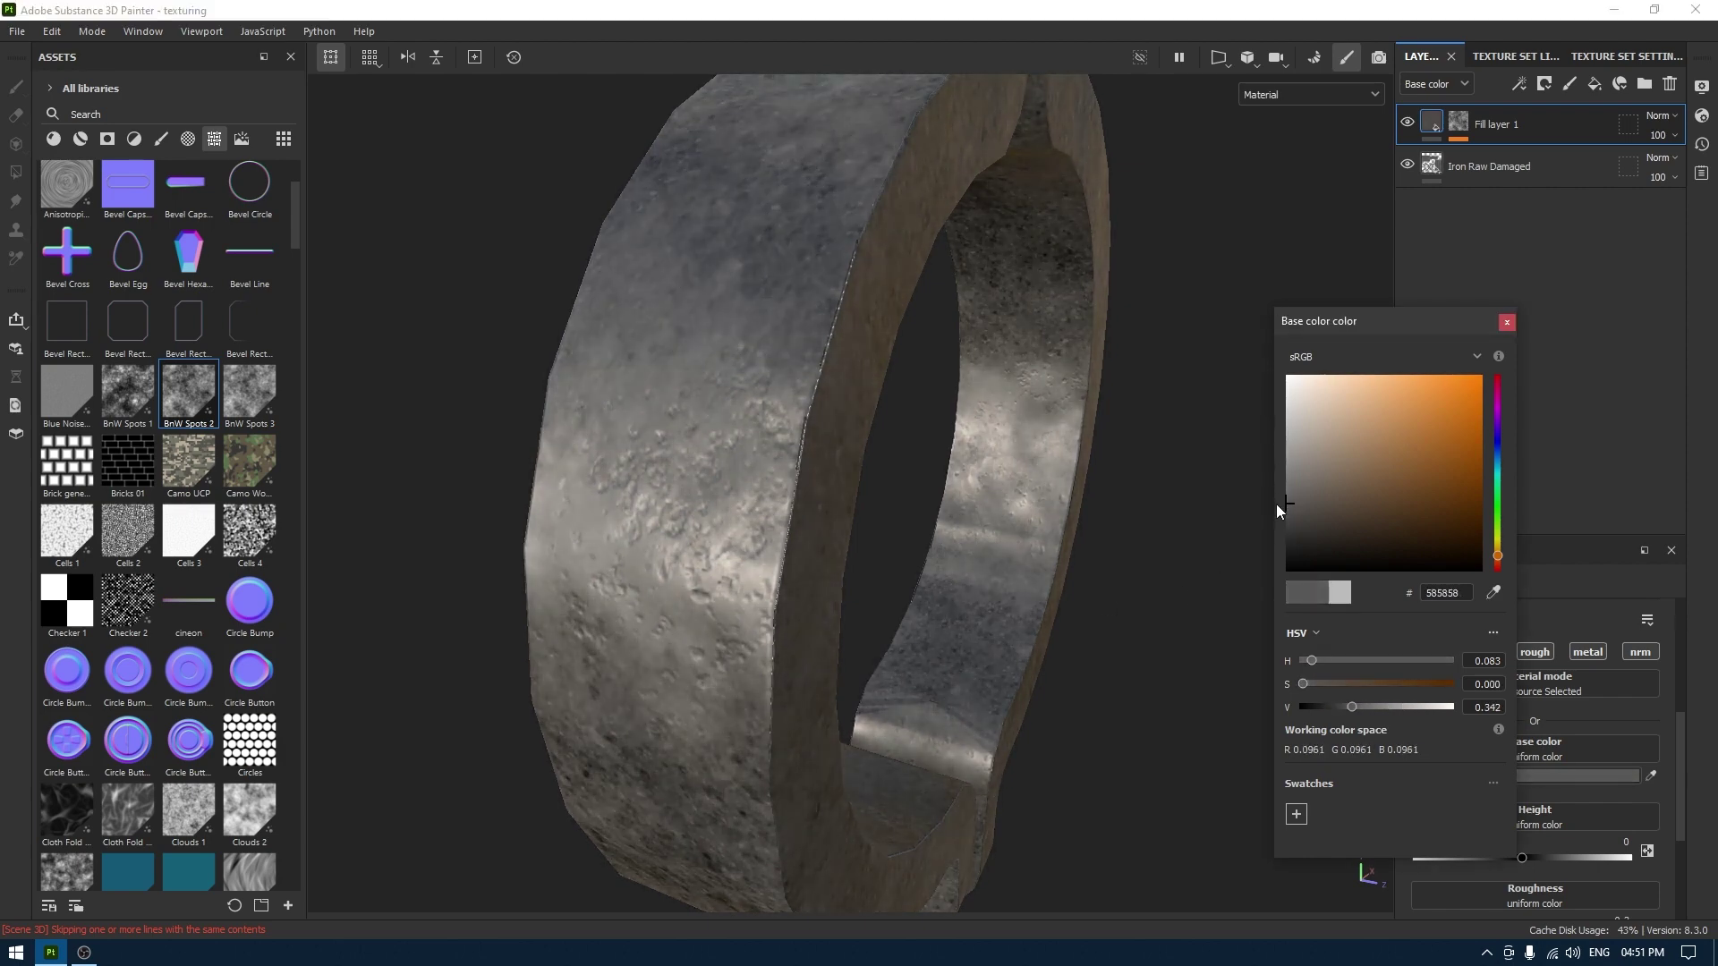
left_click_drag(1070, 583, 903, 524, "alt")
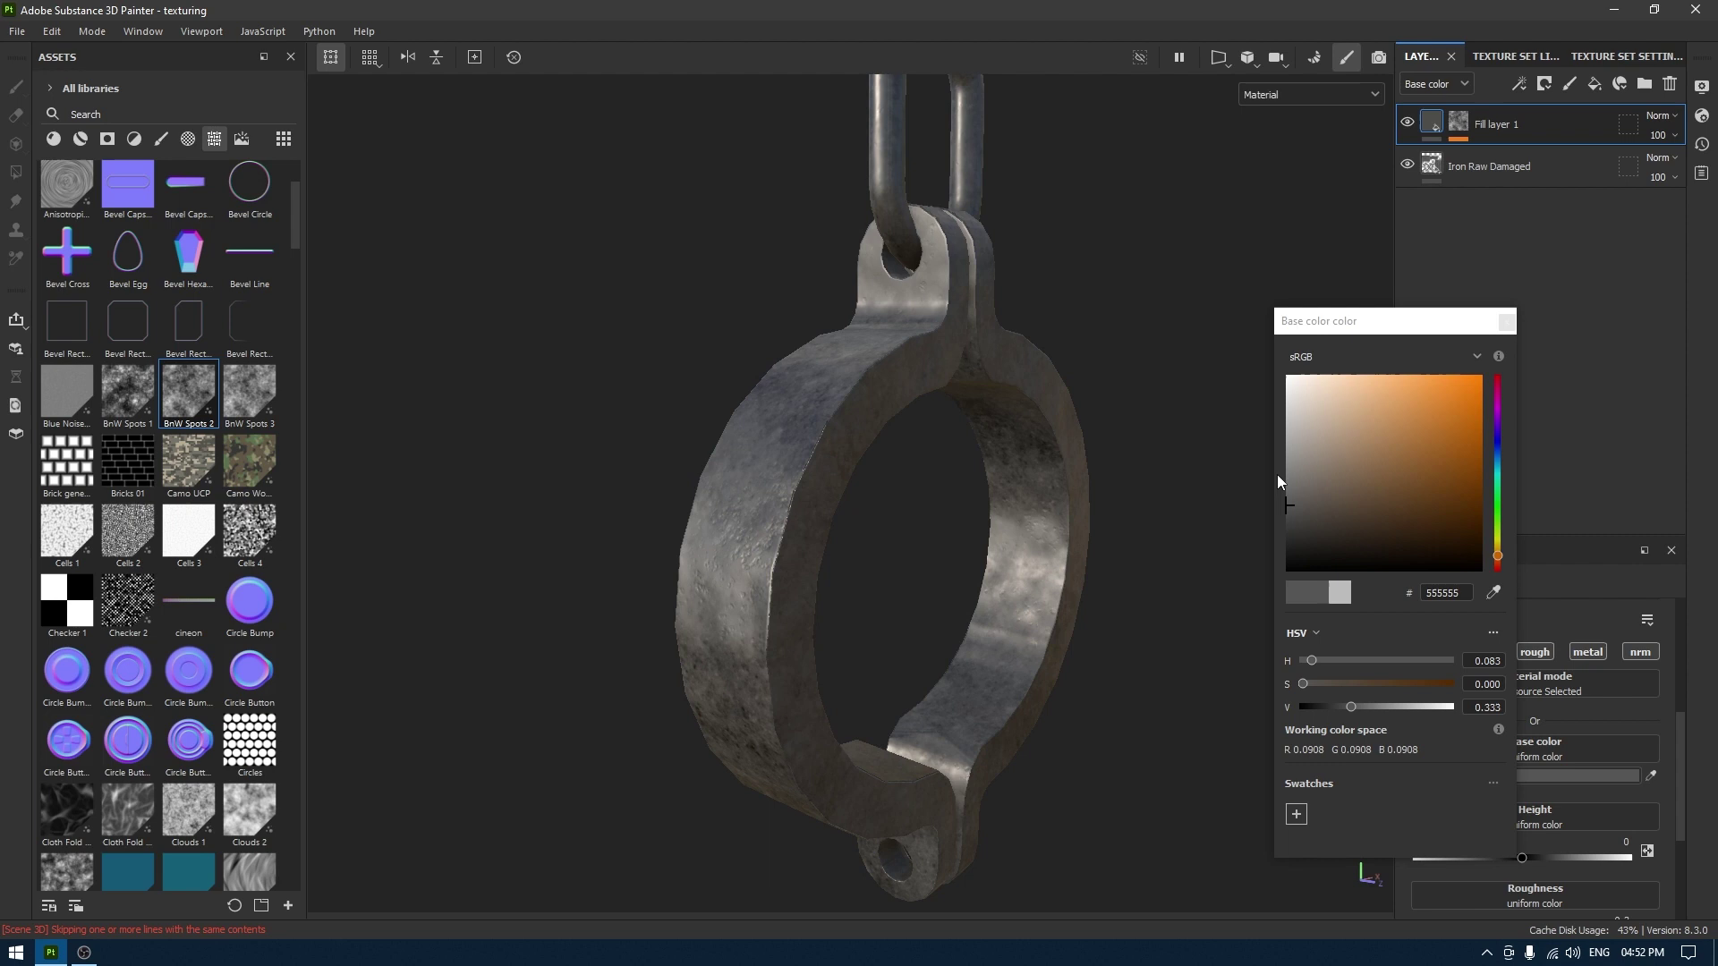
mouse_move(1290, 507)
left_mouse_down()
mouse_move(1312, 564)
mouse_move(1303, 549)
left_mouse_up()
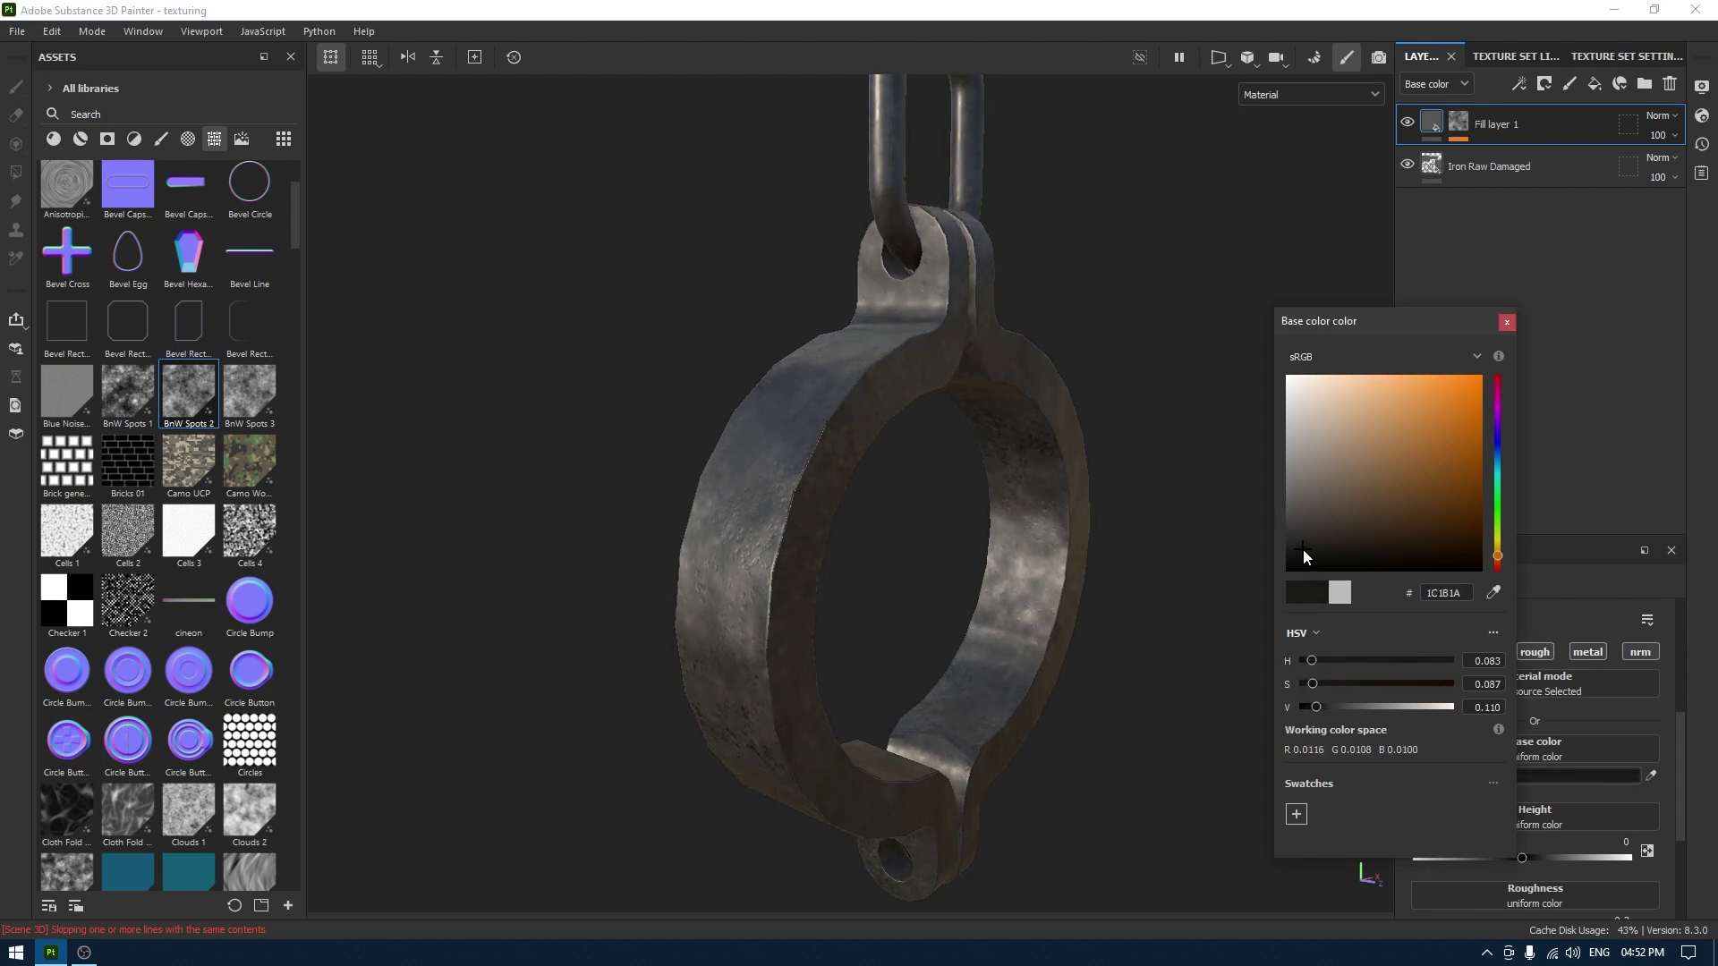
mouse_move(899, 559)
left_mouse_down("alt")
mouse_move(1030, 547)
mouse_move(850, 523)
left_mouse_up("alt")
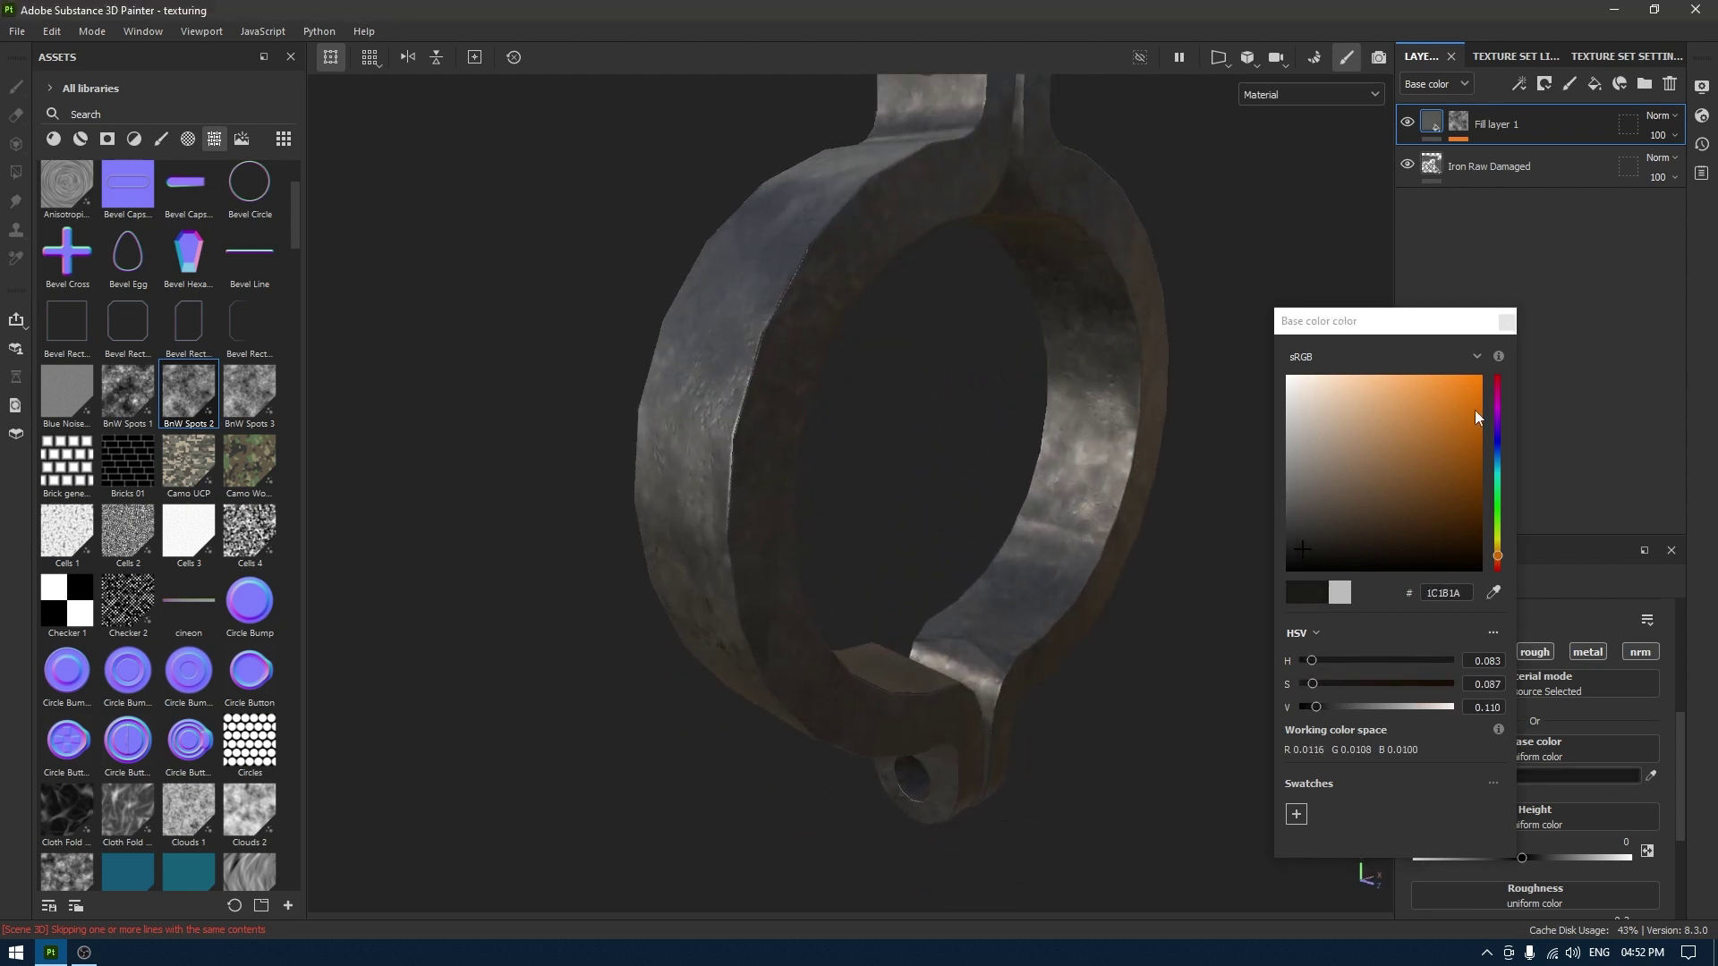
left_click(1507, 321)
Try high roughness on the masked fill layer, settling on a value of 0.6.
left_click_drag(990, 465, 1038, 550, "alt")
scroll(1521, 808, "down", 3)
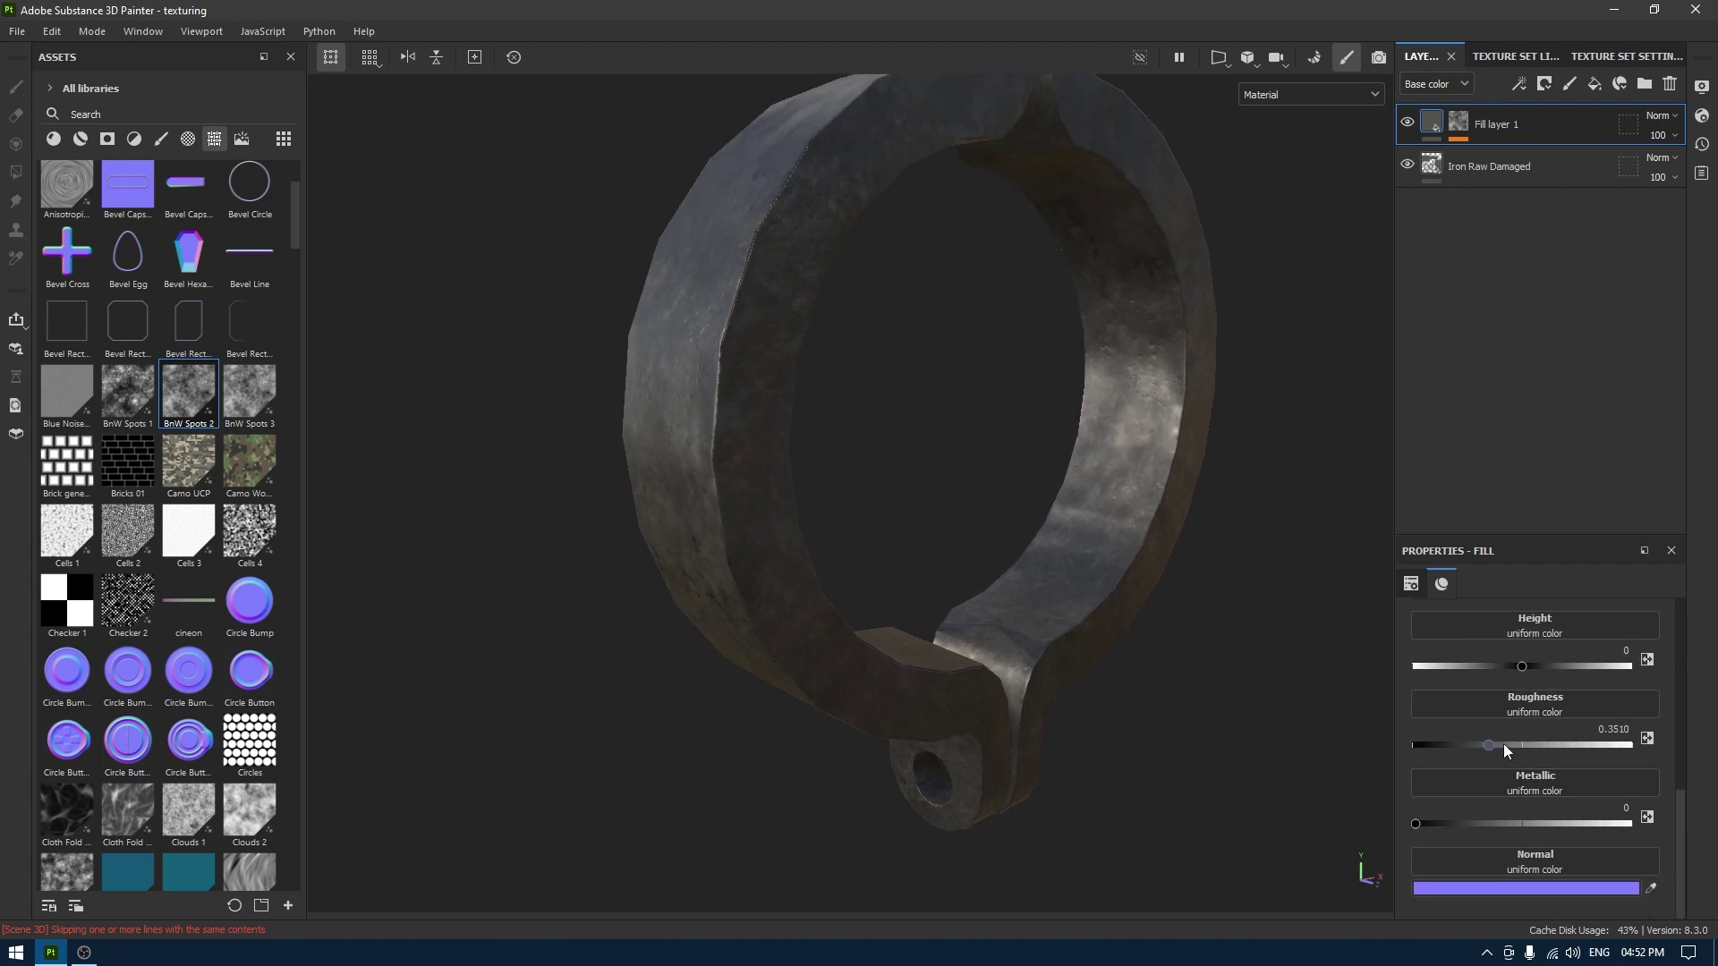
left_click_drag(1505, 745, 1622, 743)
mouse_move(779, 537)
left_mouse_down("alt")
mouse_move(1003, 501)
mouse_move(874, 567)
mouse_move(755, 514)
left_mouse_up("alt")
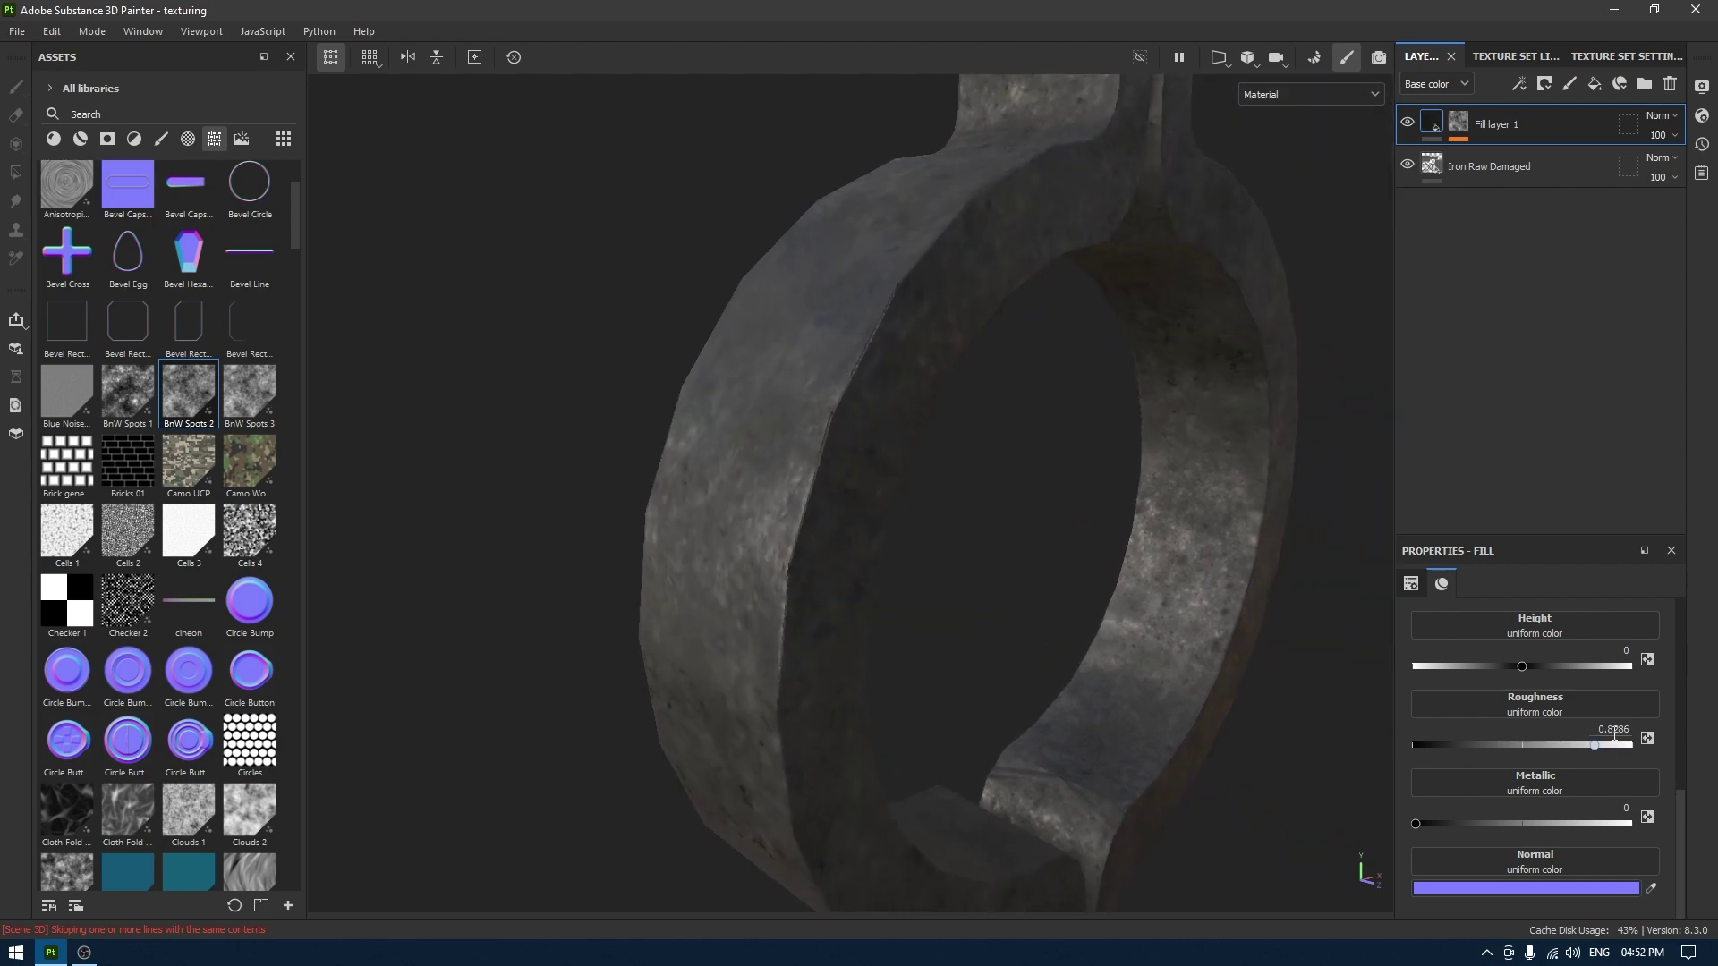
type("6")
key("Return")
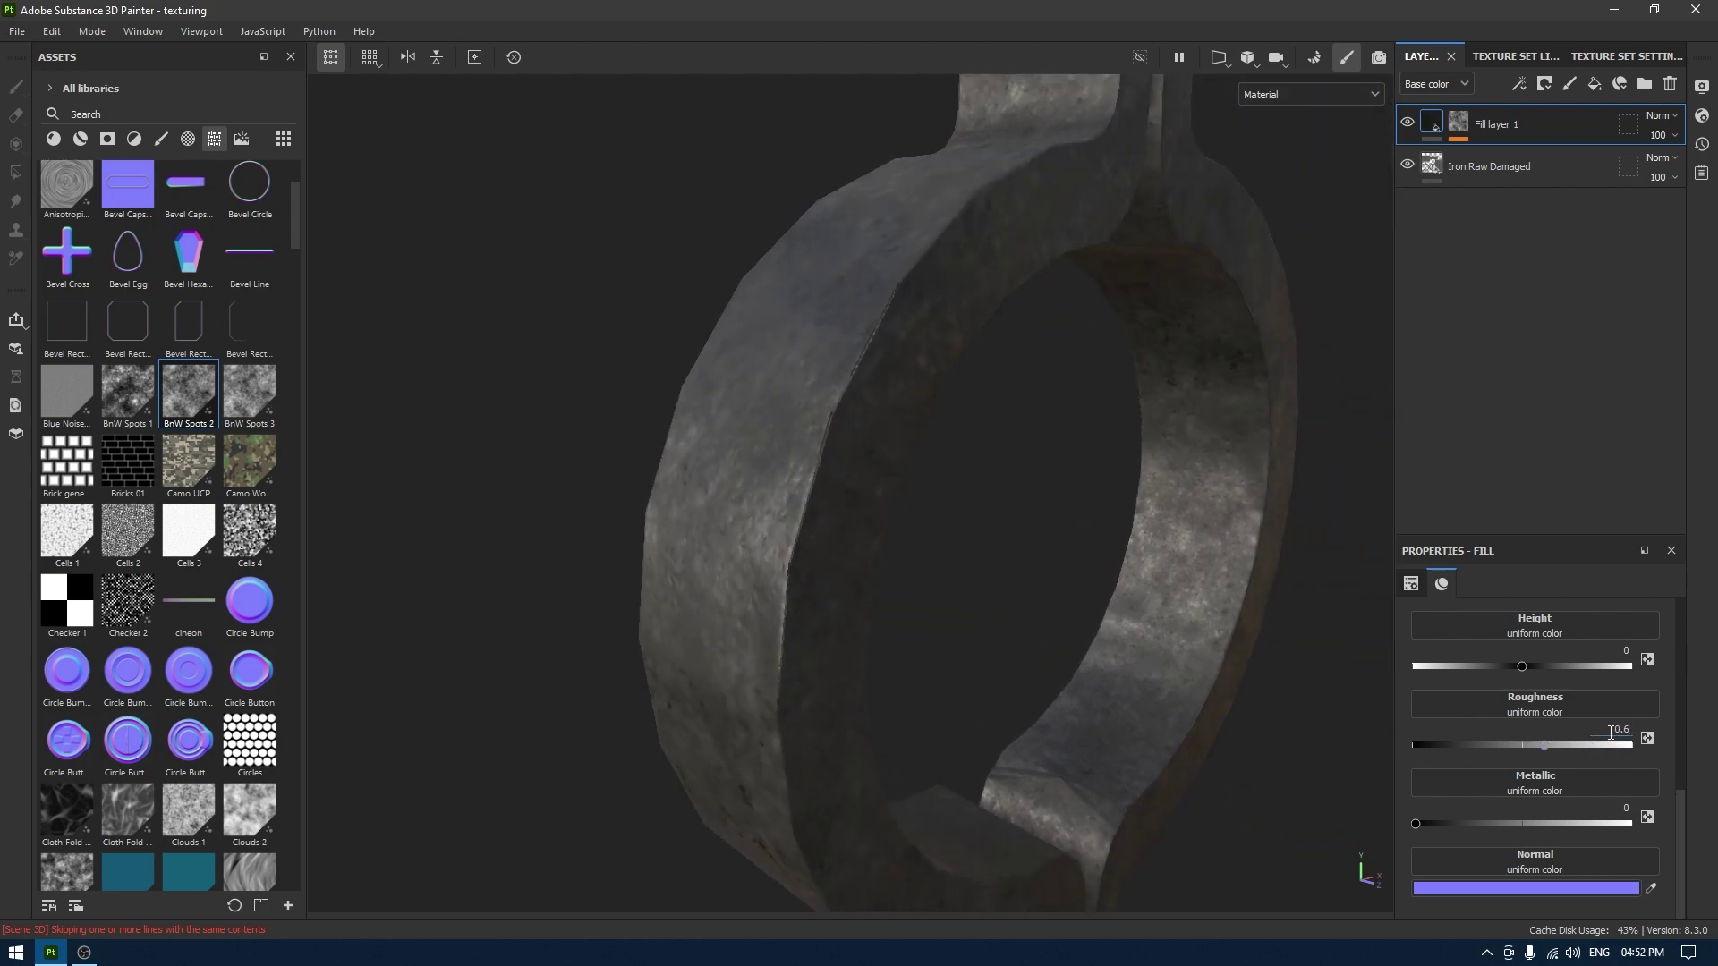
Set the masked fill layer's height to -0.1 so the spots are pressed into the metal.
scroll(1541, 841, "up", 2)
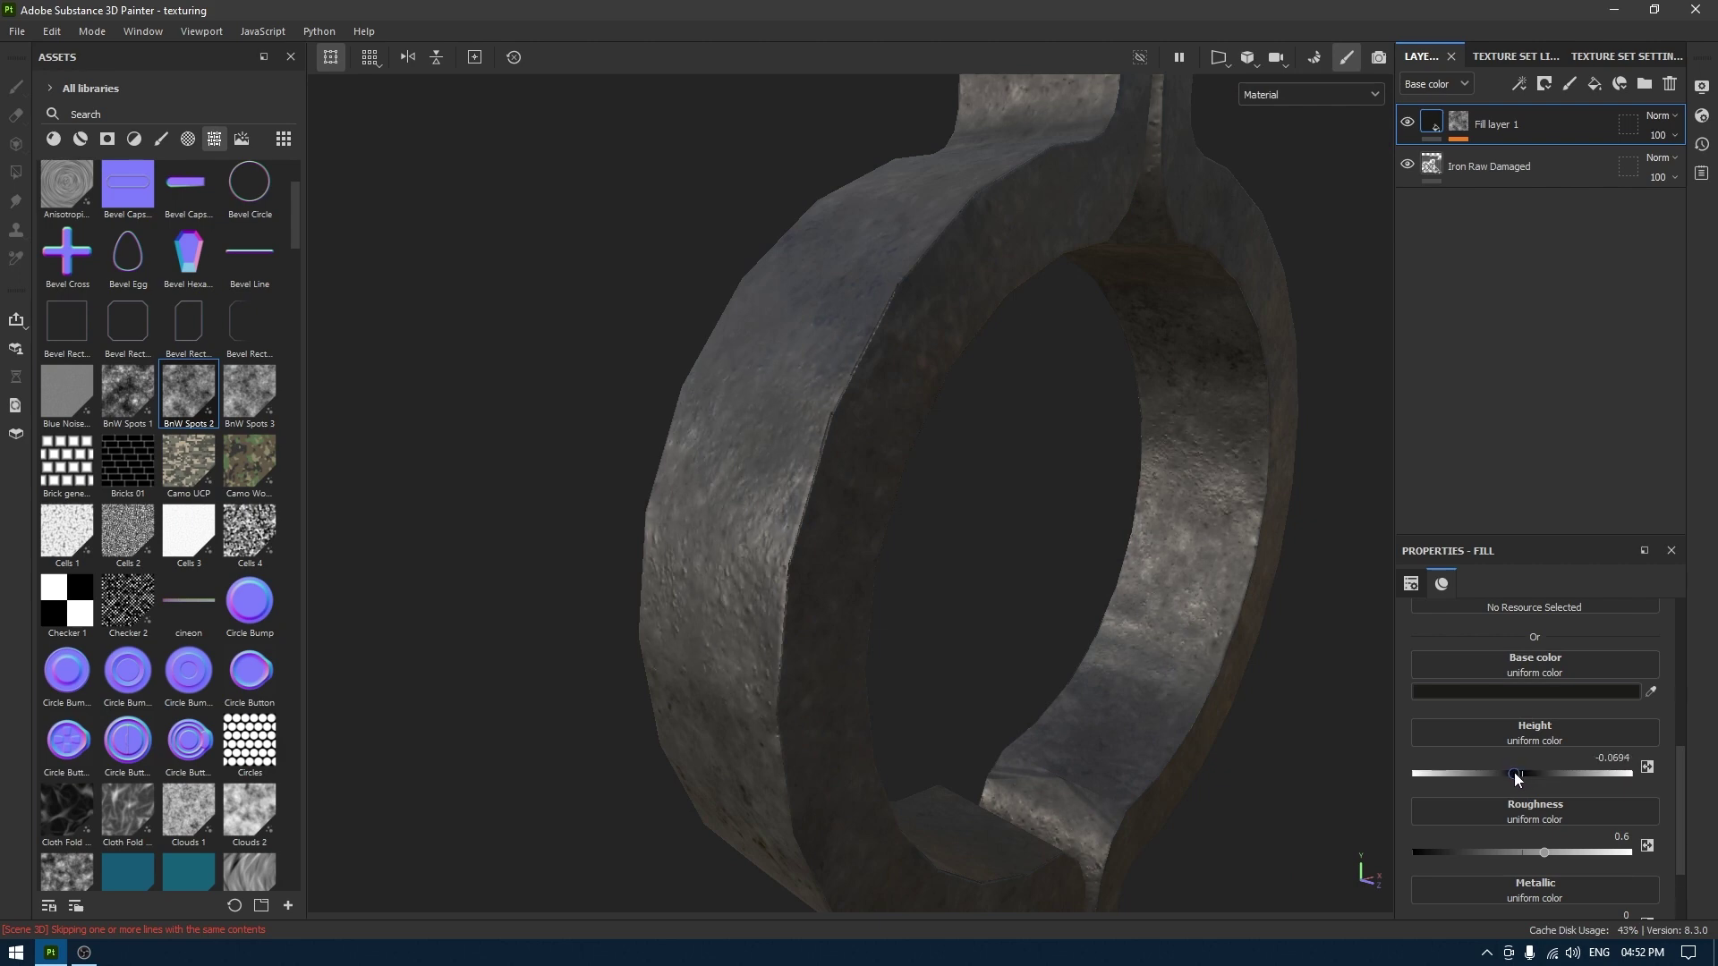
left_click_drag(886, 666, 832, 626, "alt")
scroll(786, 361, "down", 4)
left_click_drag(786, 360, 1038, 529, "alt")
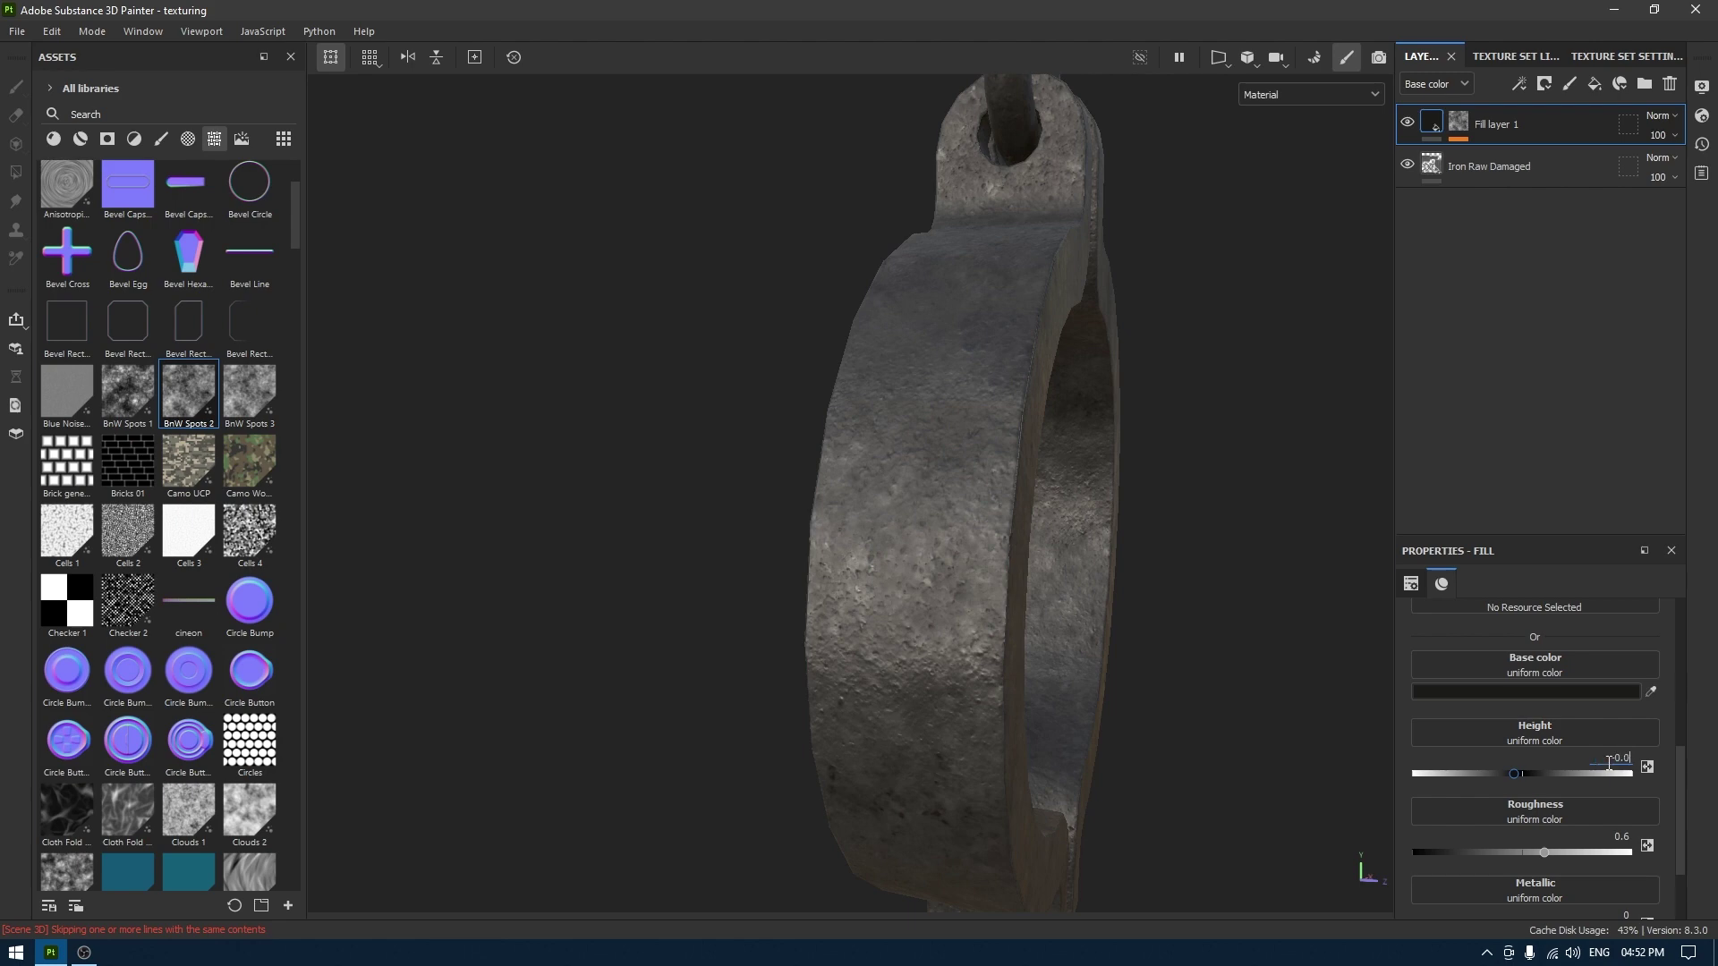
key("Return")
key("Return")
left_click_drag(1219, 704, 714, 510, "alt")
Set the masked fill layer's roughness to 0.5.
left_click(1625, 833)
type("0.5")
key("Return")
left_click_drag(857, 508, 916, 492, "alt")
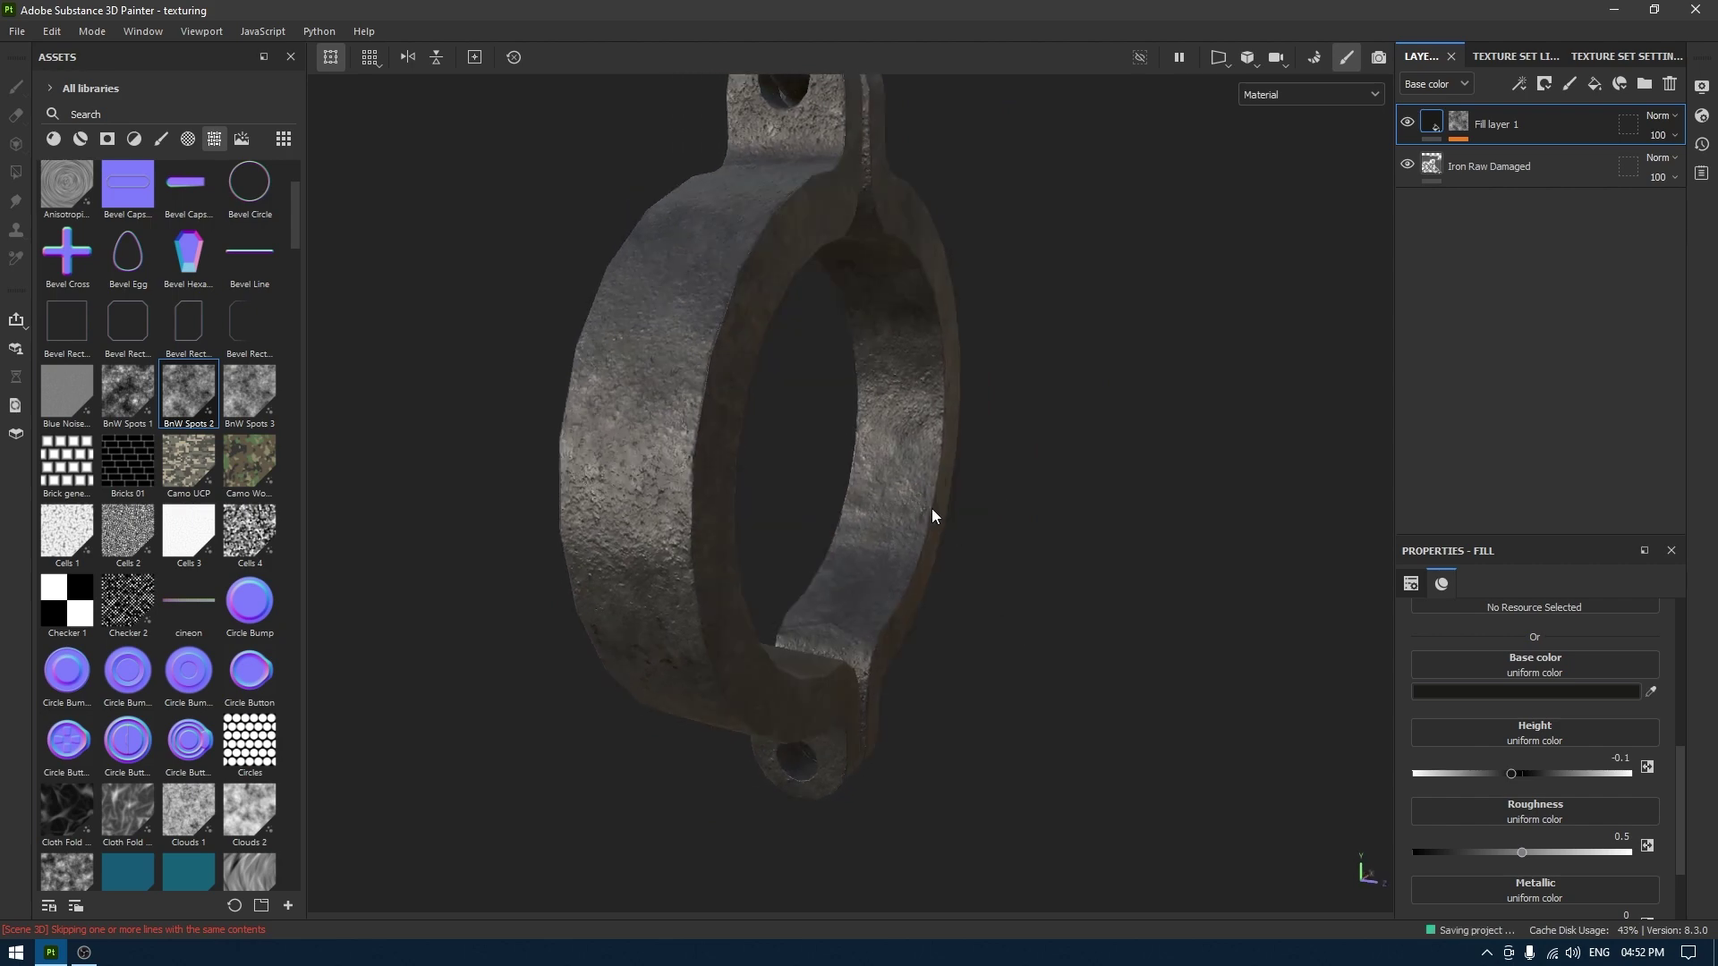
Examine the pitted spots surface on the shackle ring and the chain links from several angles and distances.
left_click_drag(931, 551, 792, 295, "alt")
middle_click_drag(792, 295, 884, 416, "alt")
scroll(884, 416, "down", 3)
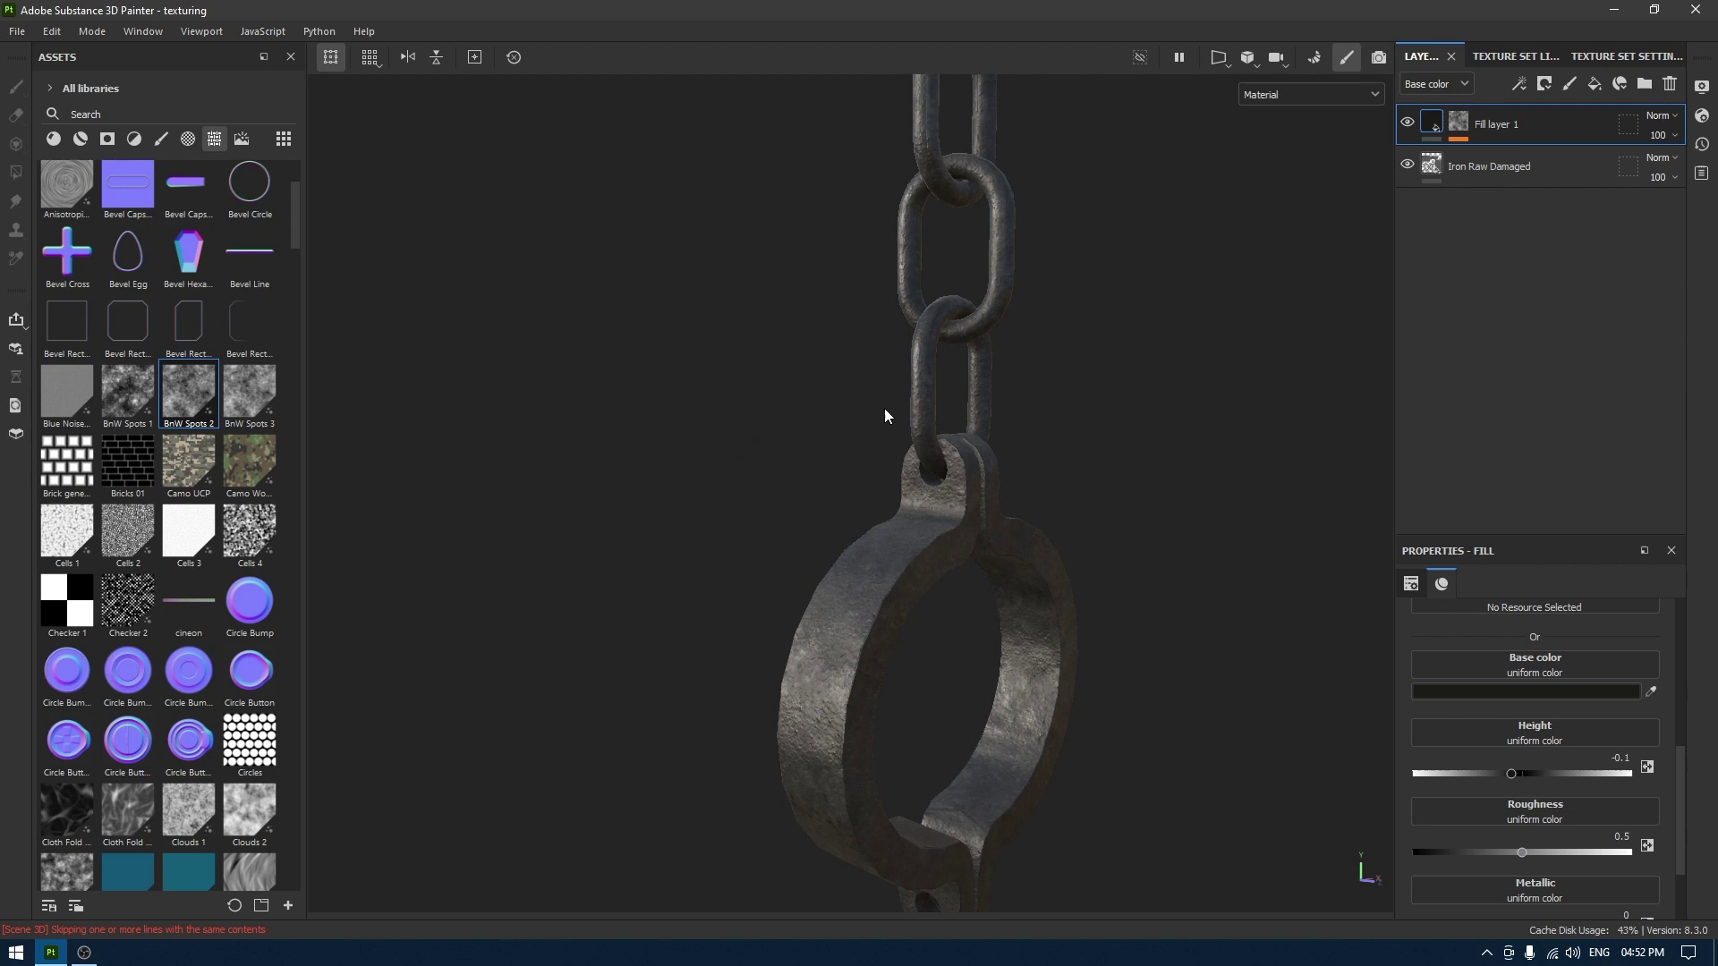
middle_click_drag(981, 89, 978, 491, "alt")
right_click_drag(978, 491, 1070, 825, "alt")
mouse_move(1070, 825)
left_mouse_down("alt")
mouse_move(894, 717)
mouse_move(1072, 799)
left_mouse_up("alt")
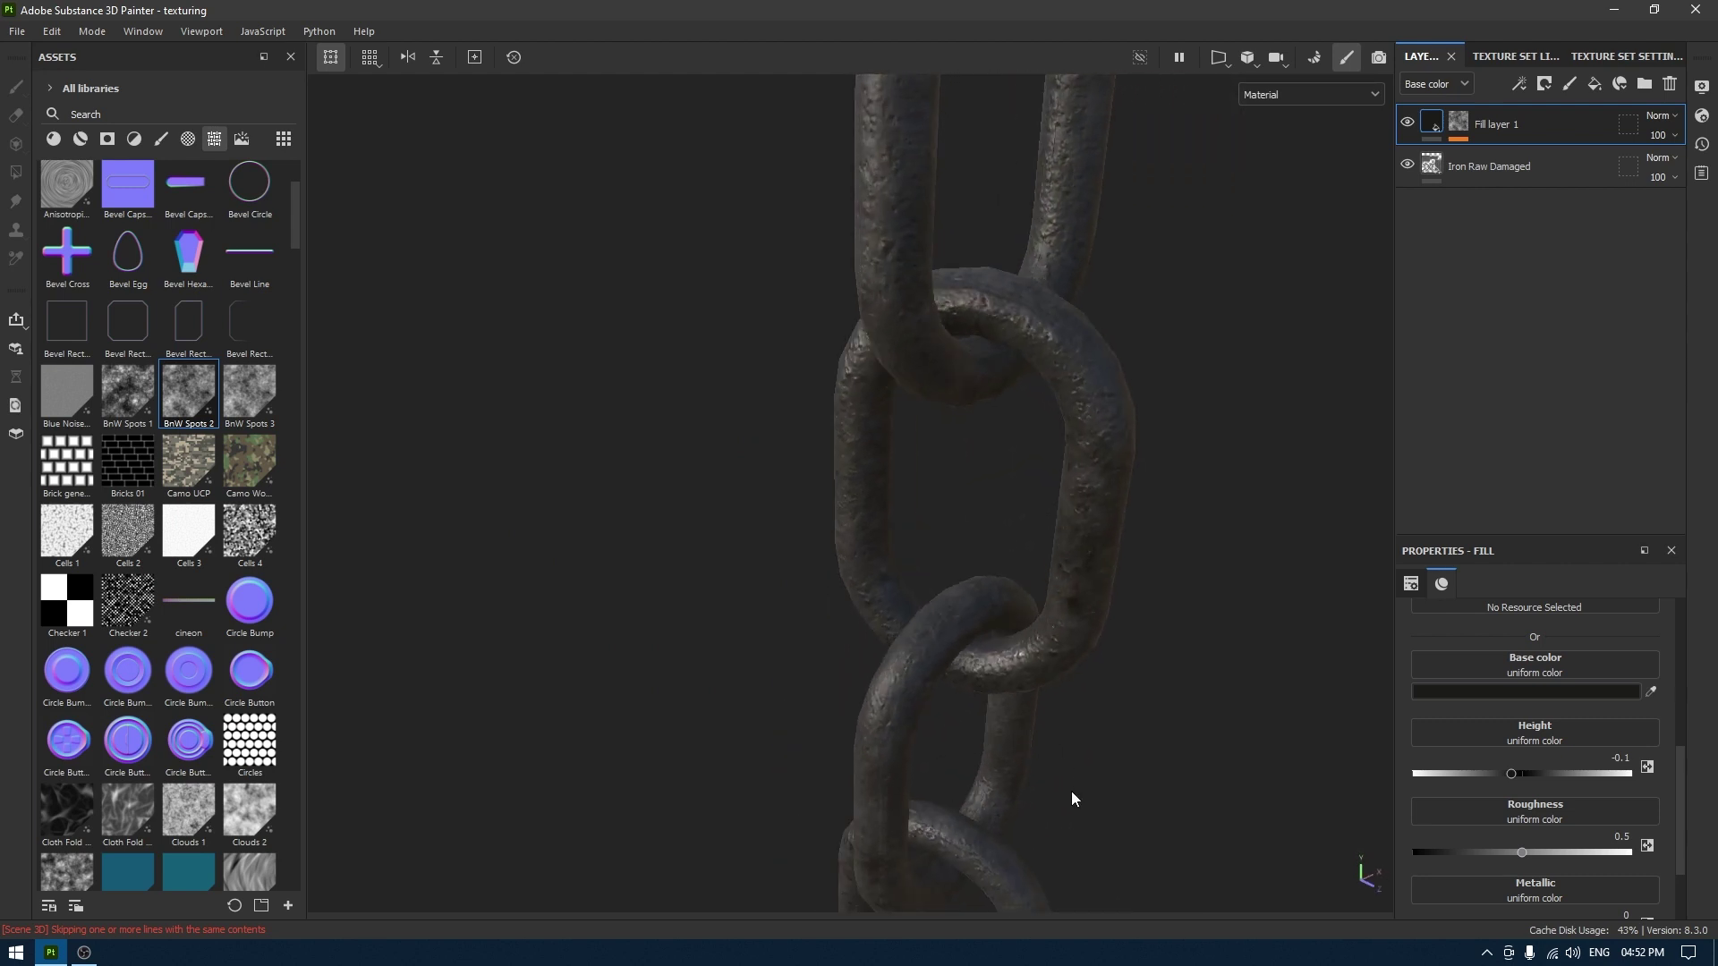
right_click_drag(1072, 799, 948, 354, "alt")
middle_click_drag(1015, 725, 993, 518, "alt")
left_click_drag(993, 518, 989, 307, "alt")
middle_click_drag(935, 609, 1015, 345, "alt")
right_click_drag(1015, 345, 1013, 368, "alt")
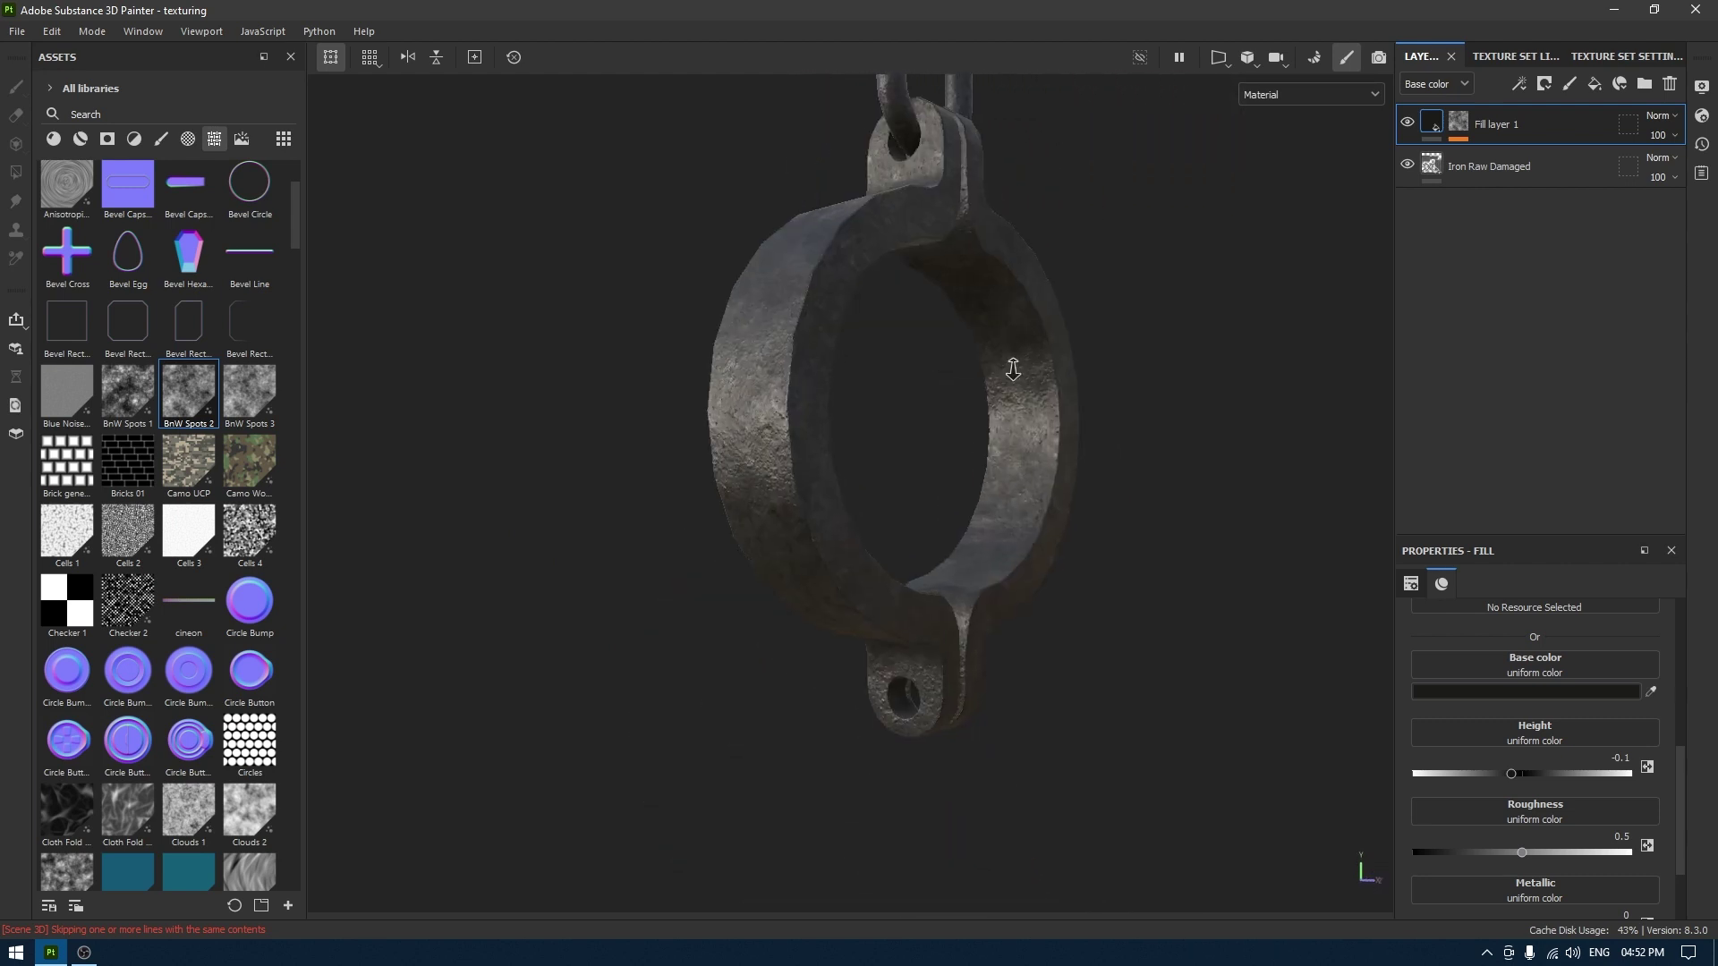
left_click_drag(1013, 369, 955, 357, "alt")
middle_click_drag(955, 357, 997, 445, "alt")
right_click_drag(997, 446, 973, 390, "alt")
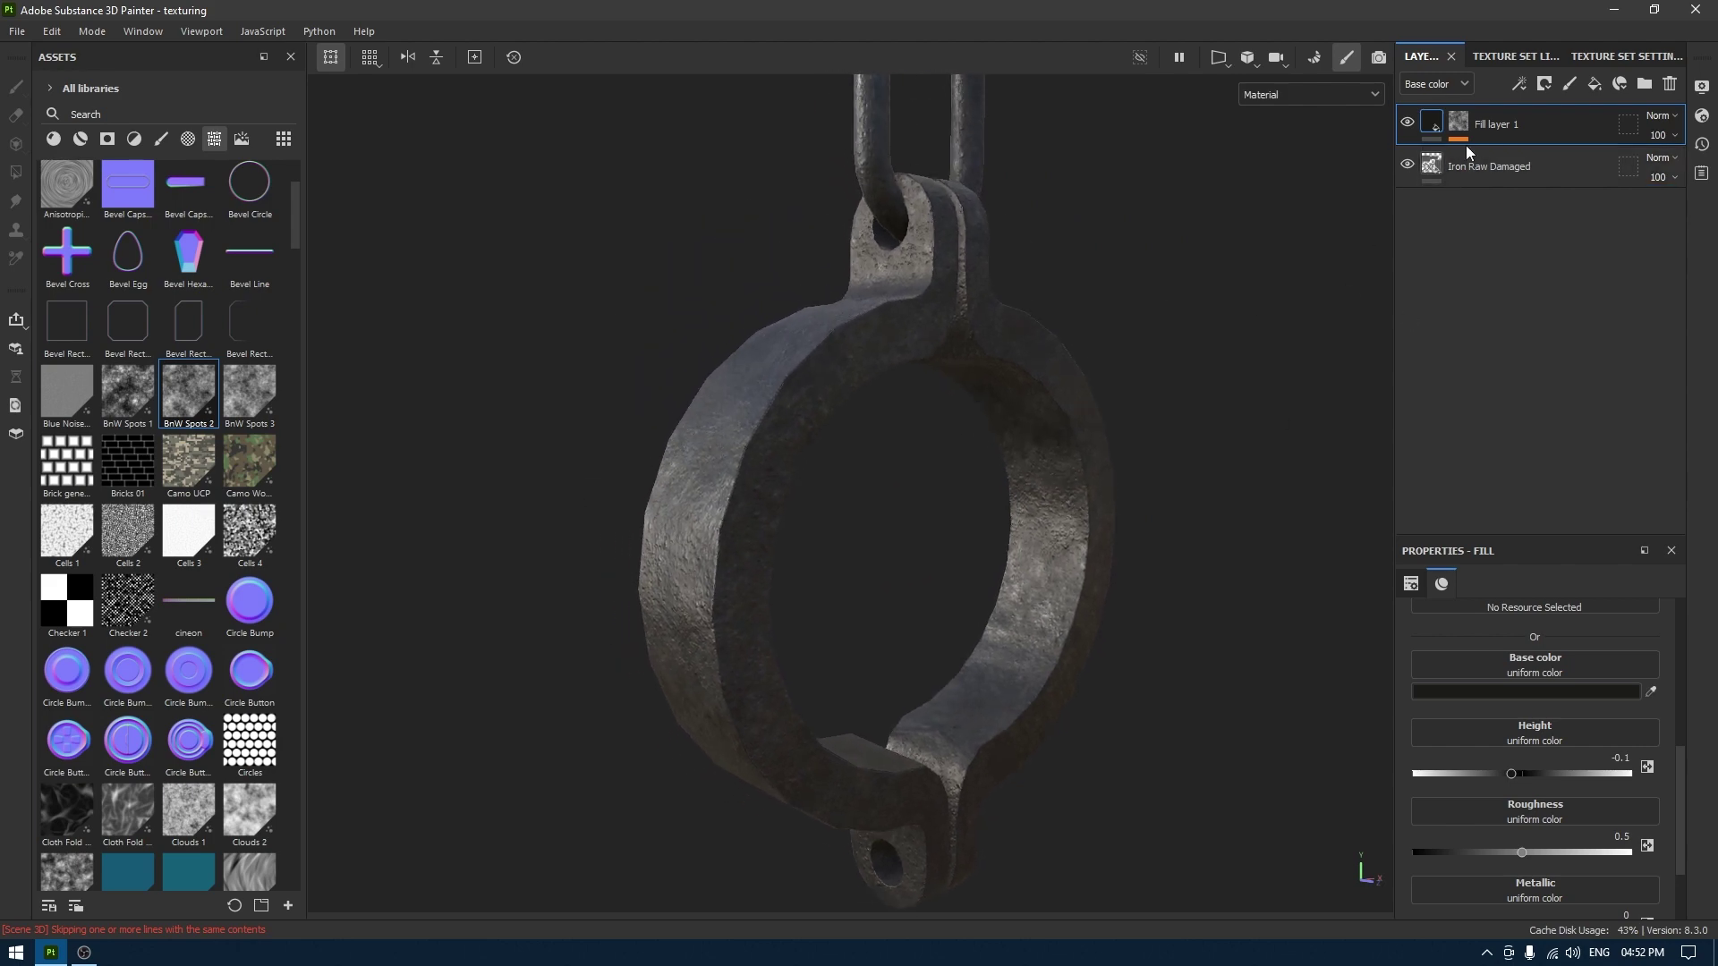
Rename the spotted fill layer as Noise.
double_click(1491, 124)
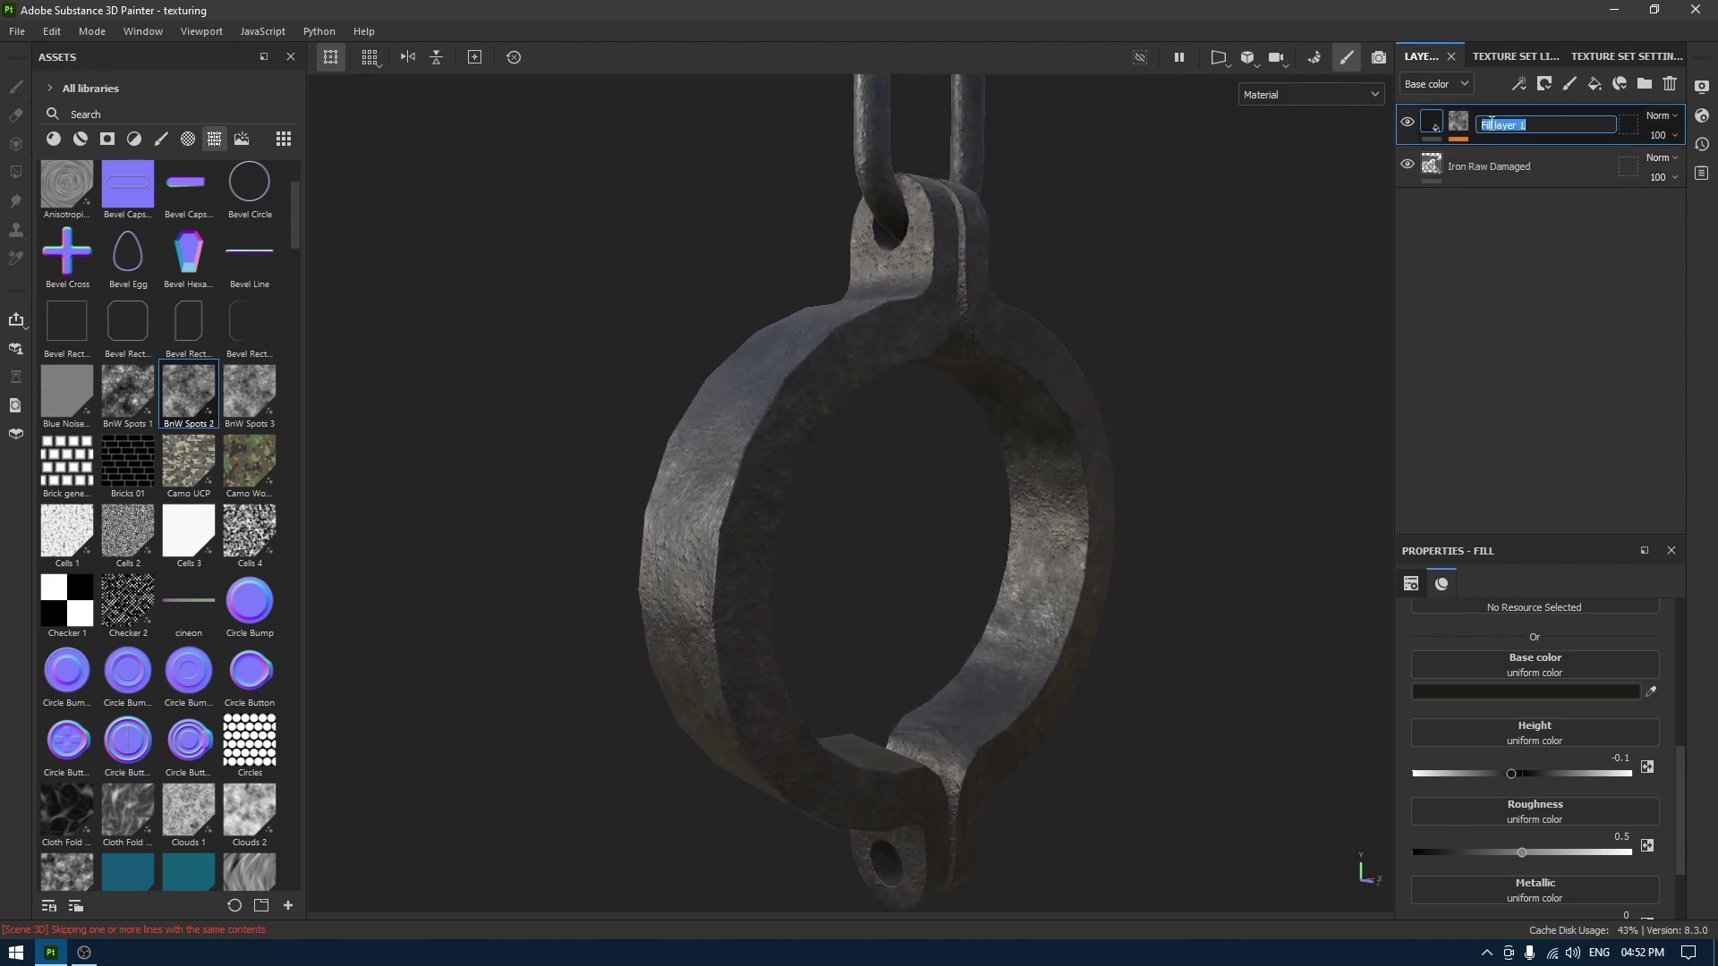
type("Noise")
key("Return")
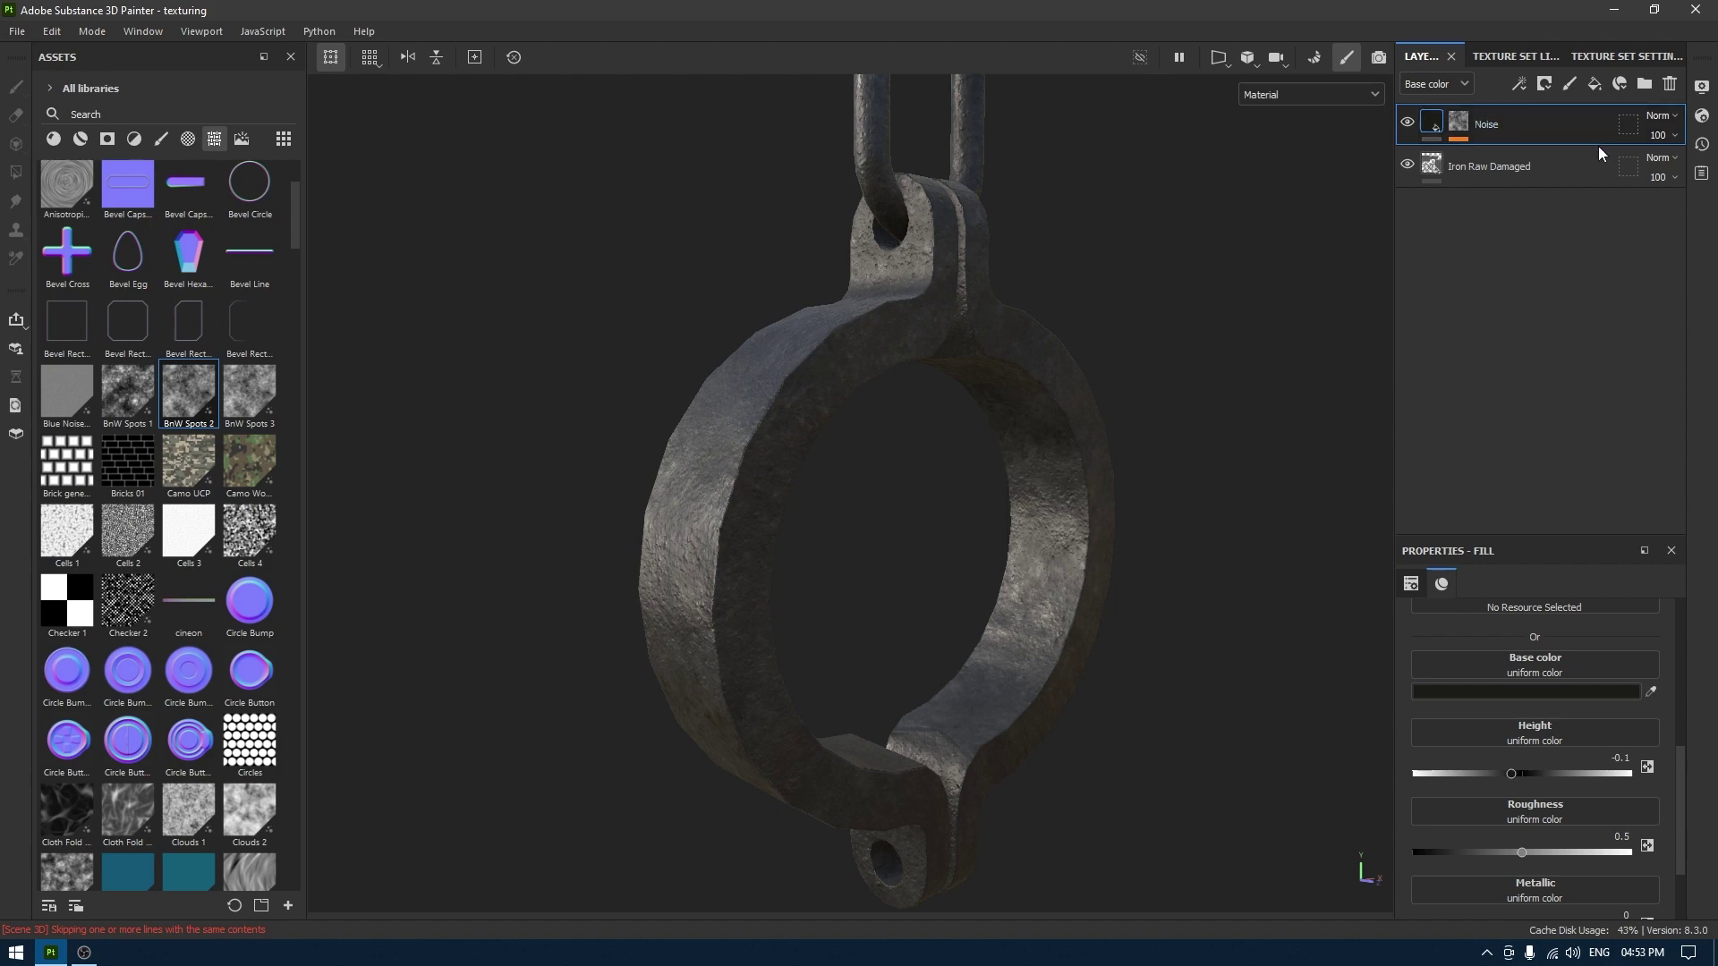
Add a new fill layer above the Noise layer and give it a black mask.
left_click(1594, 84)
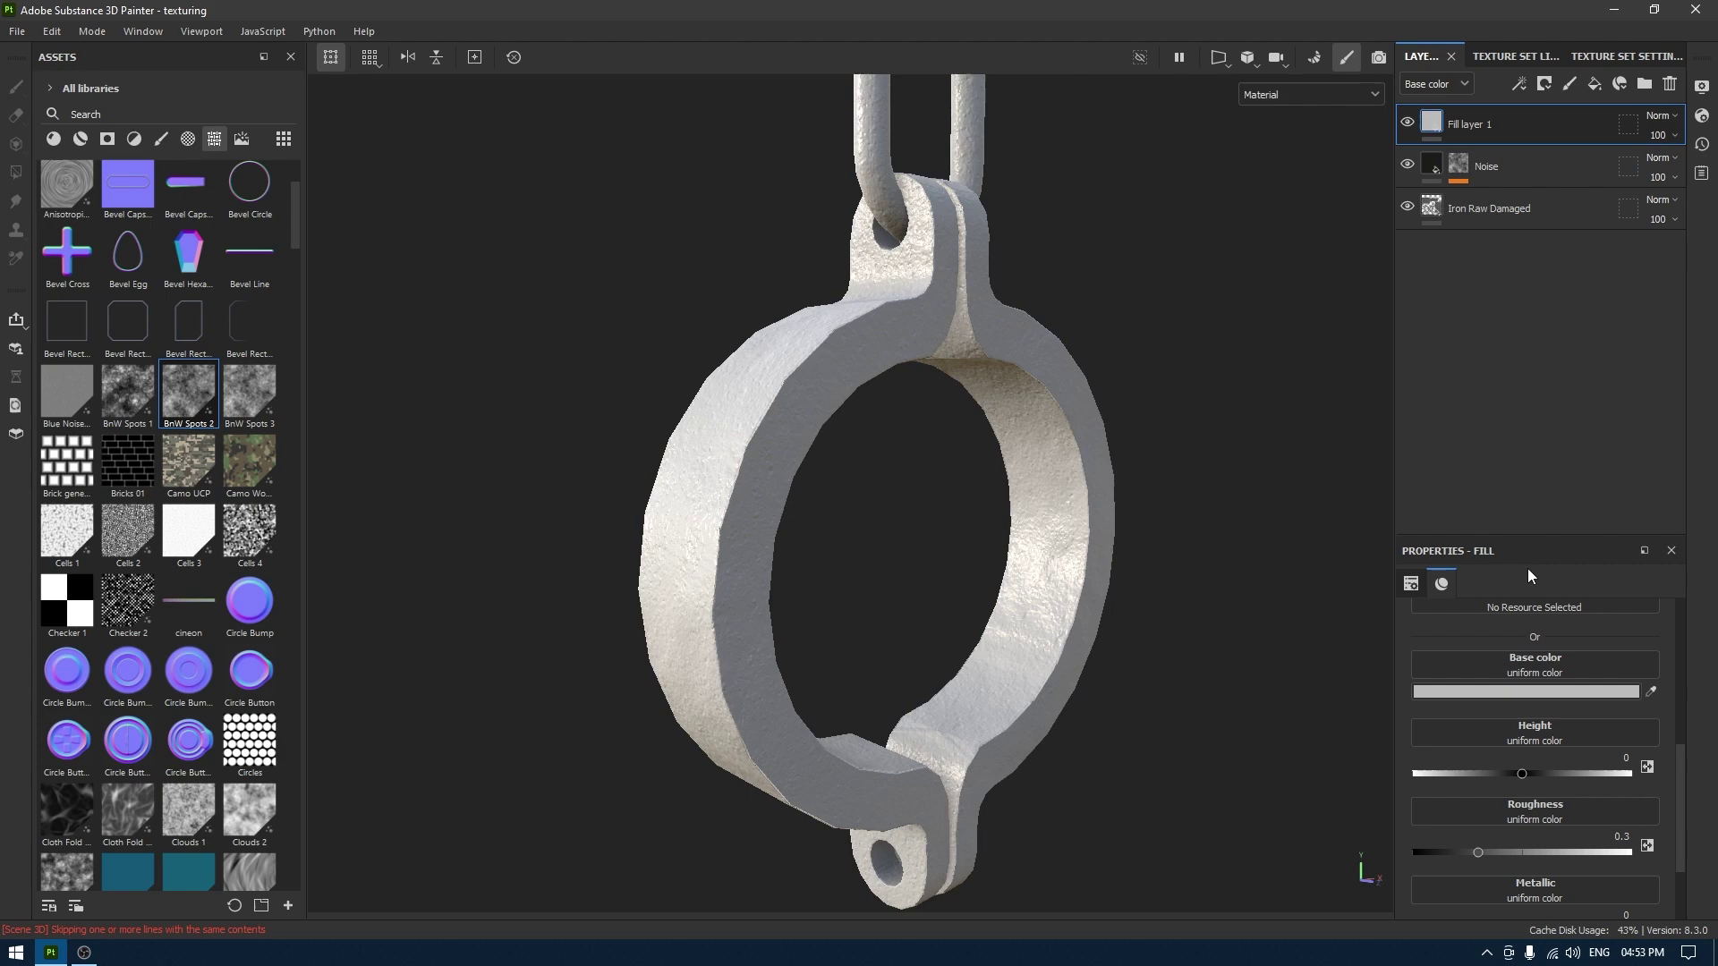
right_click(1505, 119)
left_click(1530, 152)
Add a fill effect to the new layer's mask, search the textures for "scra", and assign Grunge Scratches Rough as its grayscale.
right_click(1518, 122)
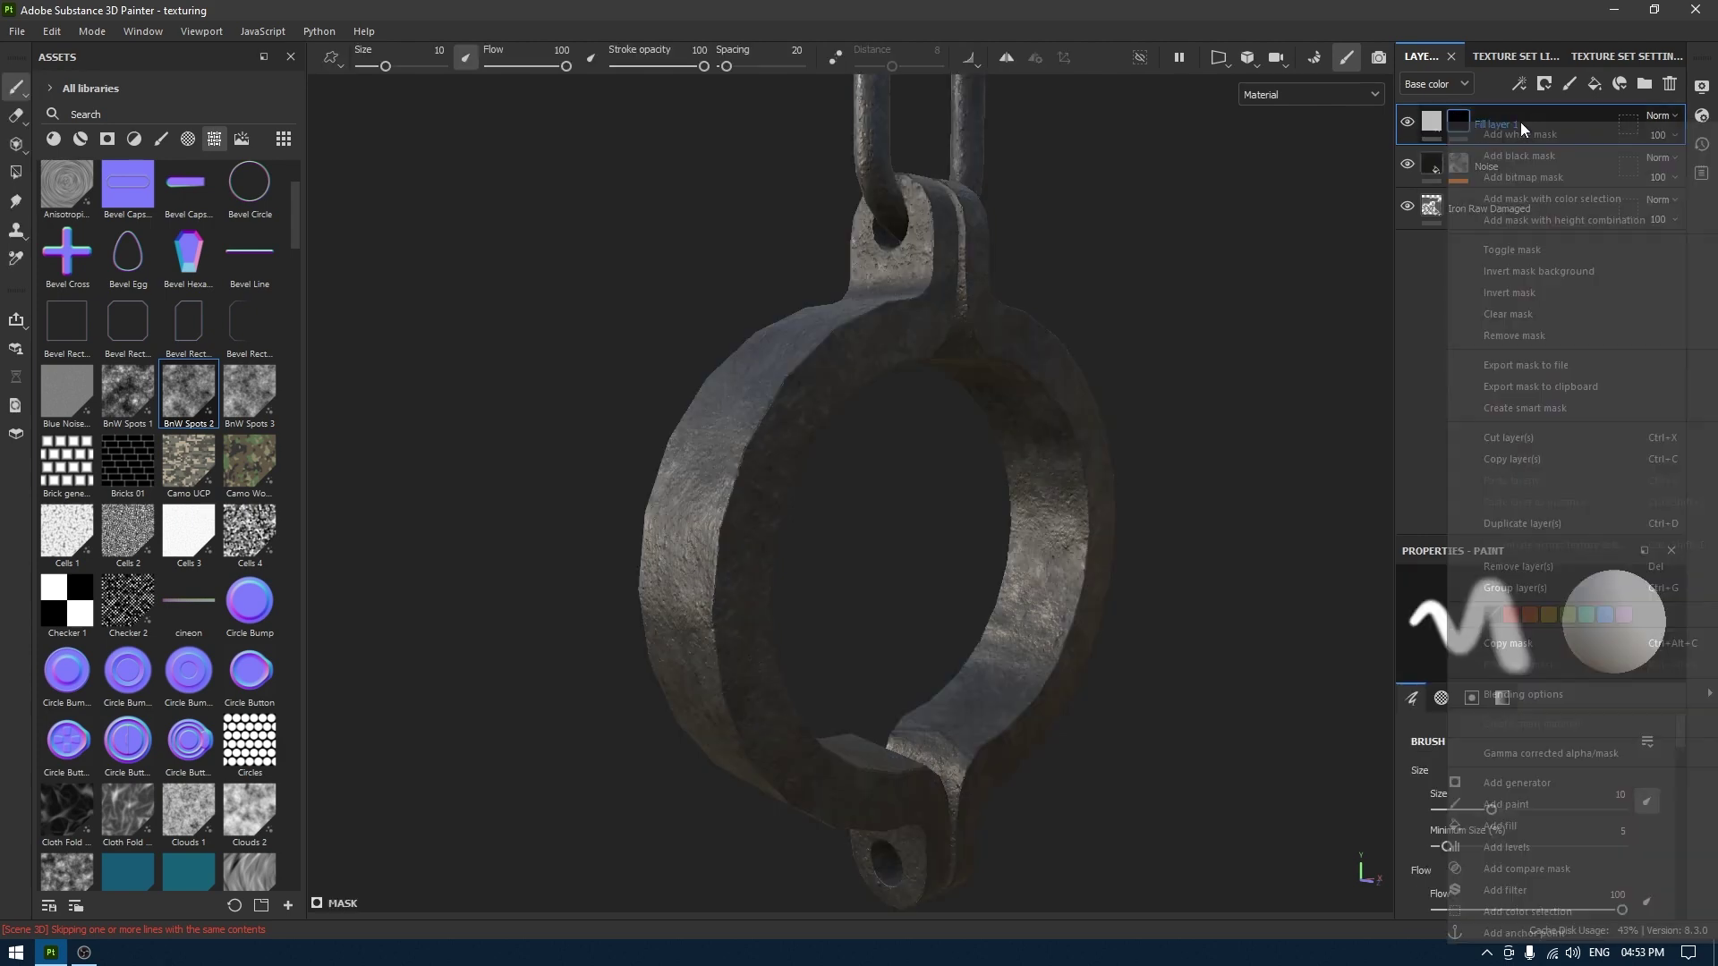
left_click(1544, 823)
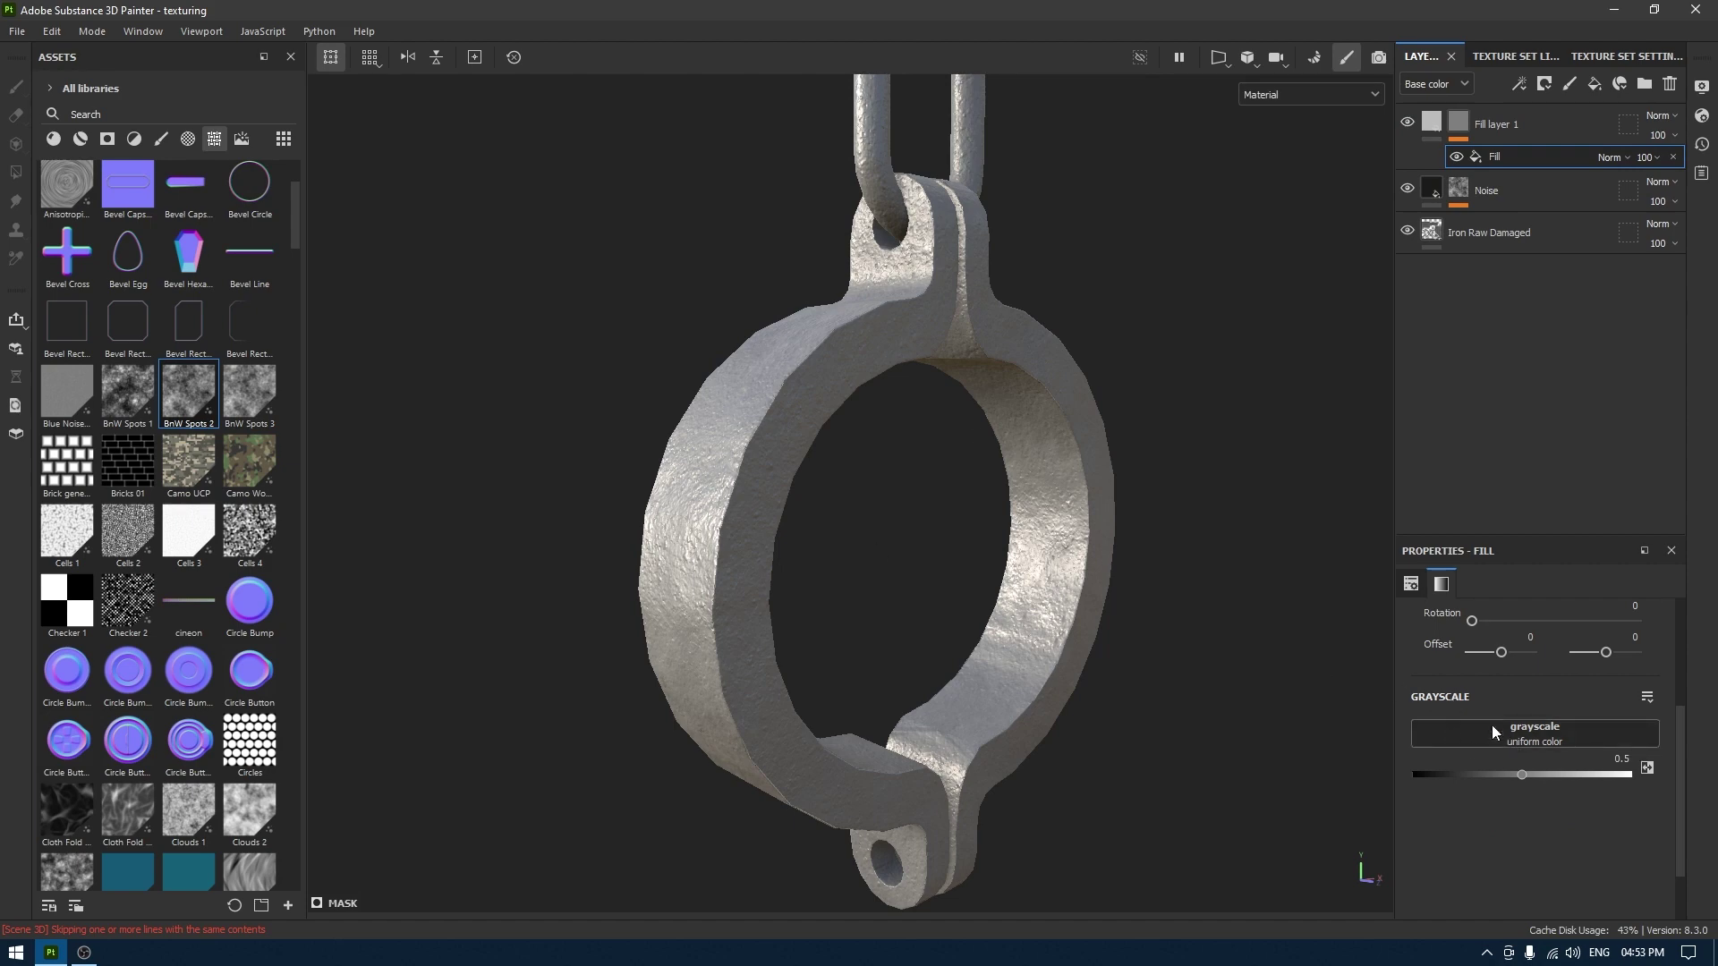
left_click(158, 114)
type("scra")
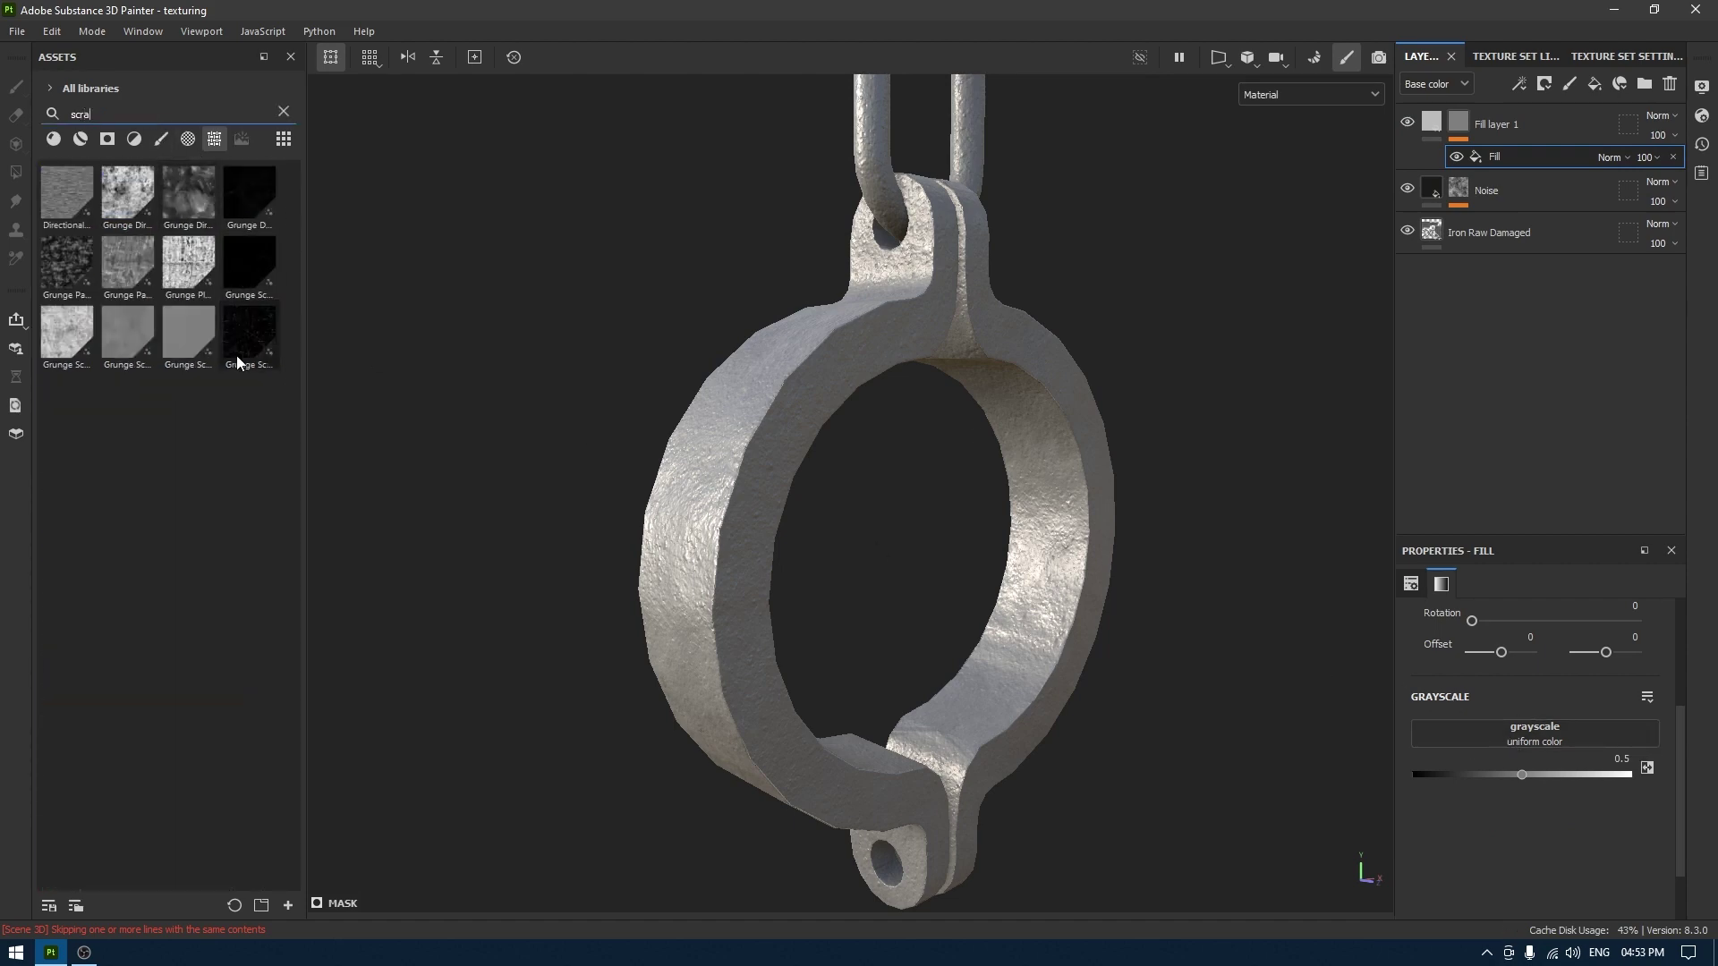
mouse_move(239, 360)
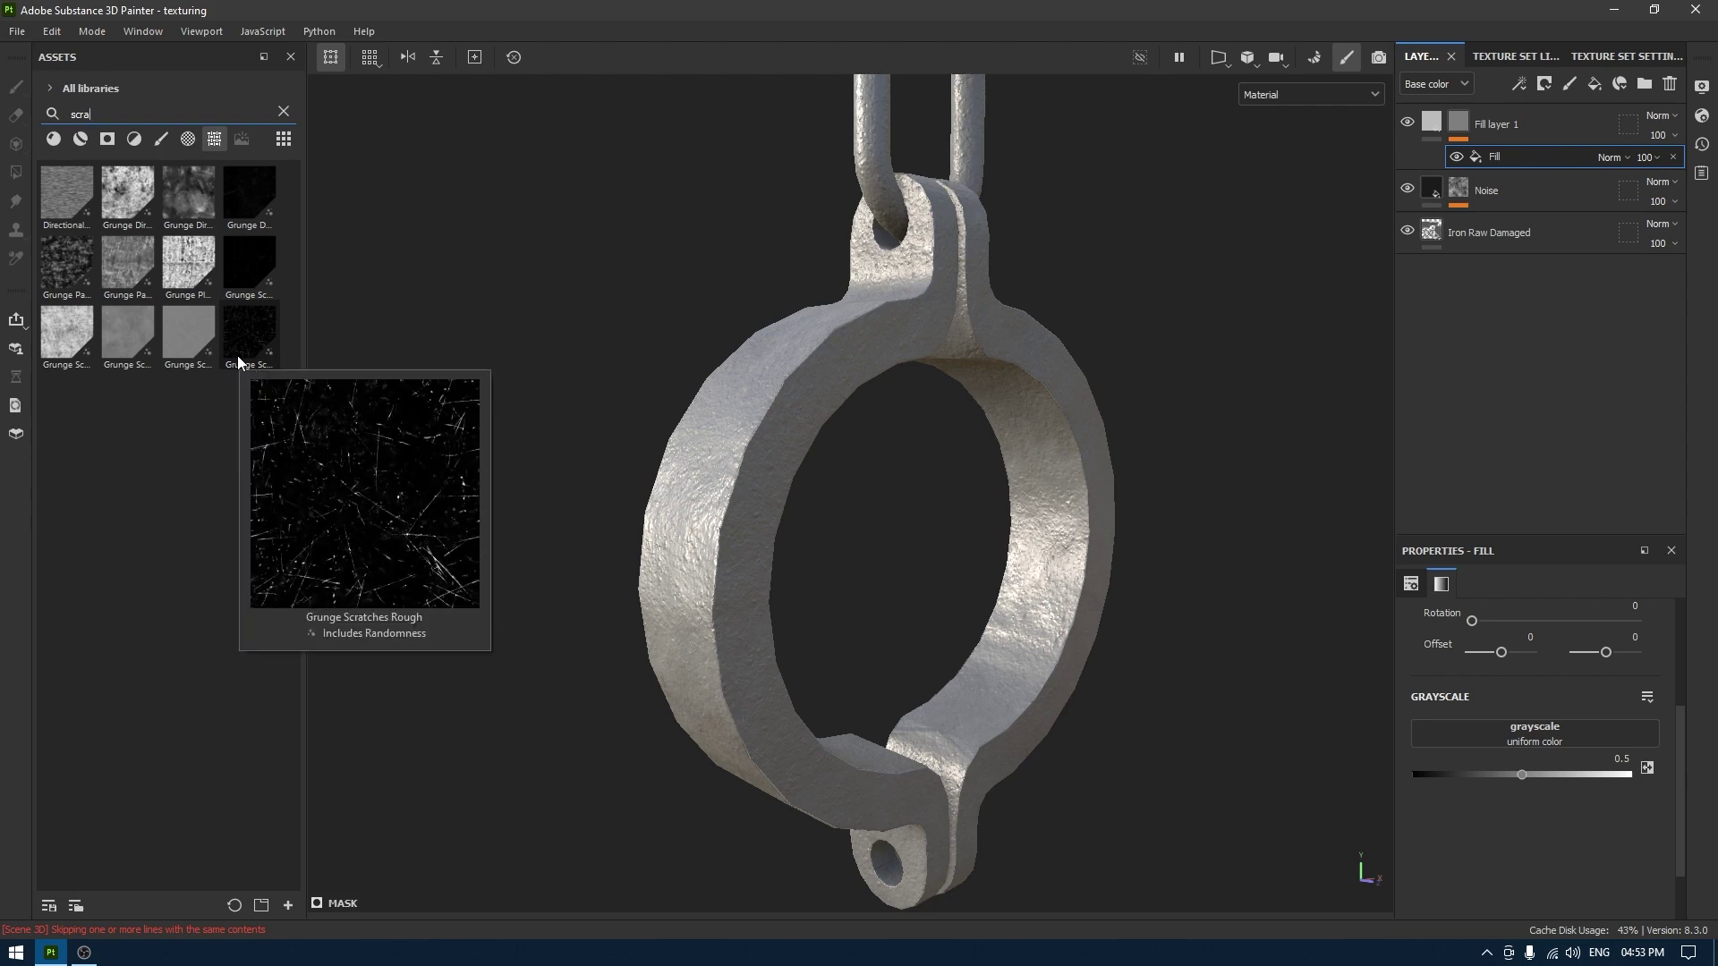
left_click_drag(238, 356, 1527, 735)
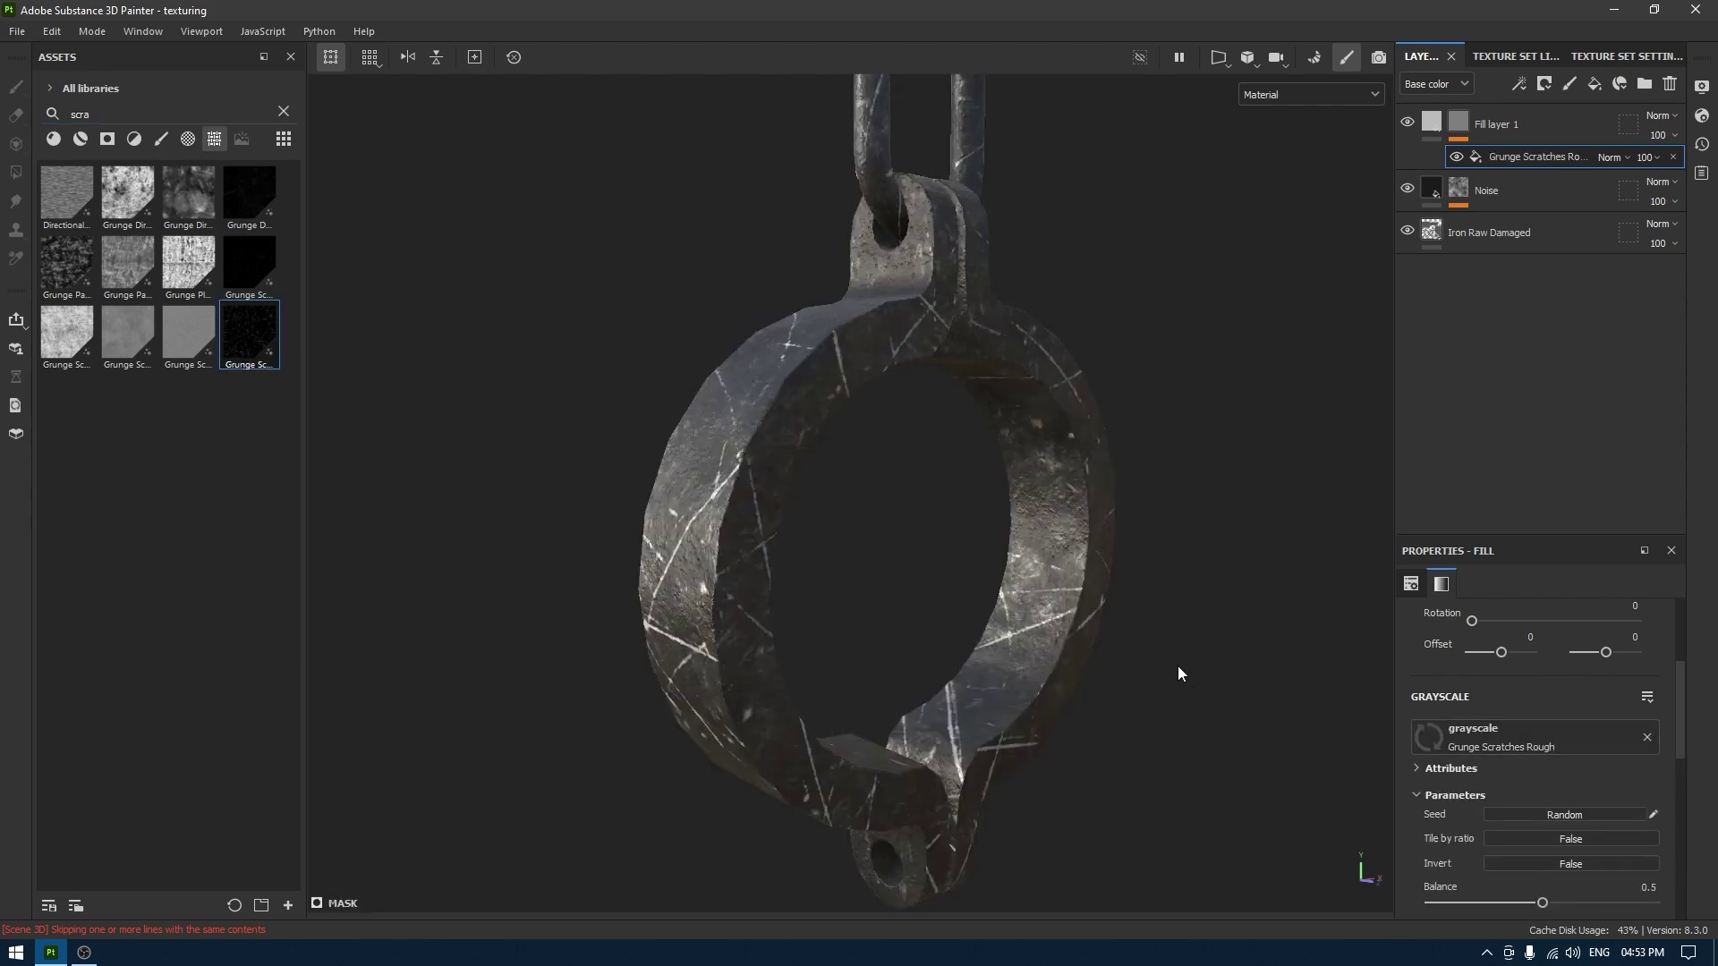
Switch the scratches mask fill to tri-planar projection.
scroll(1612, 655, "up", 4)
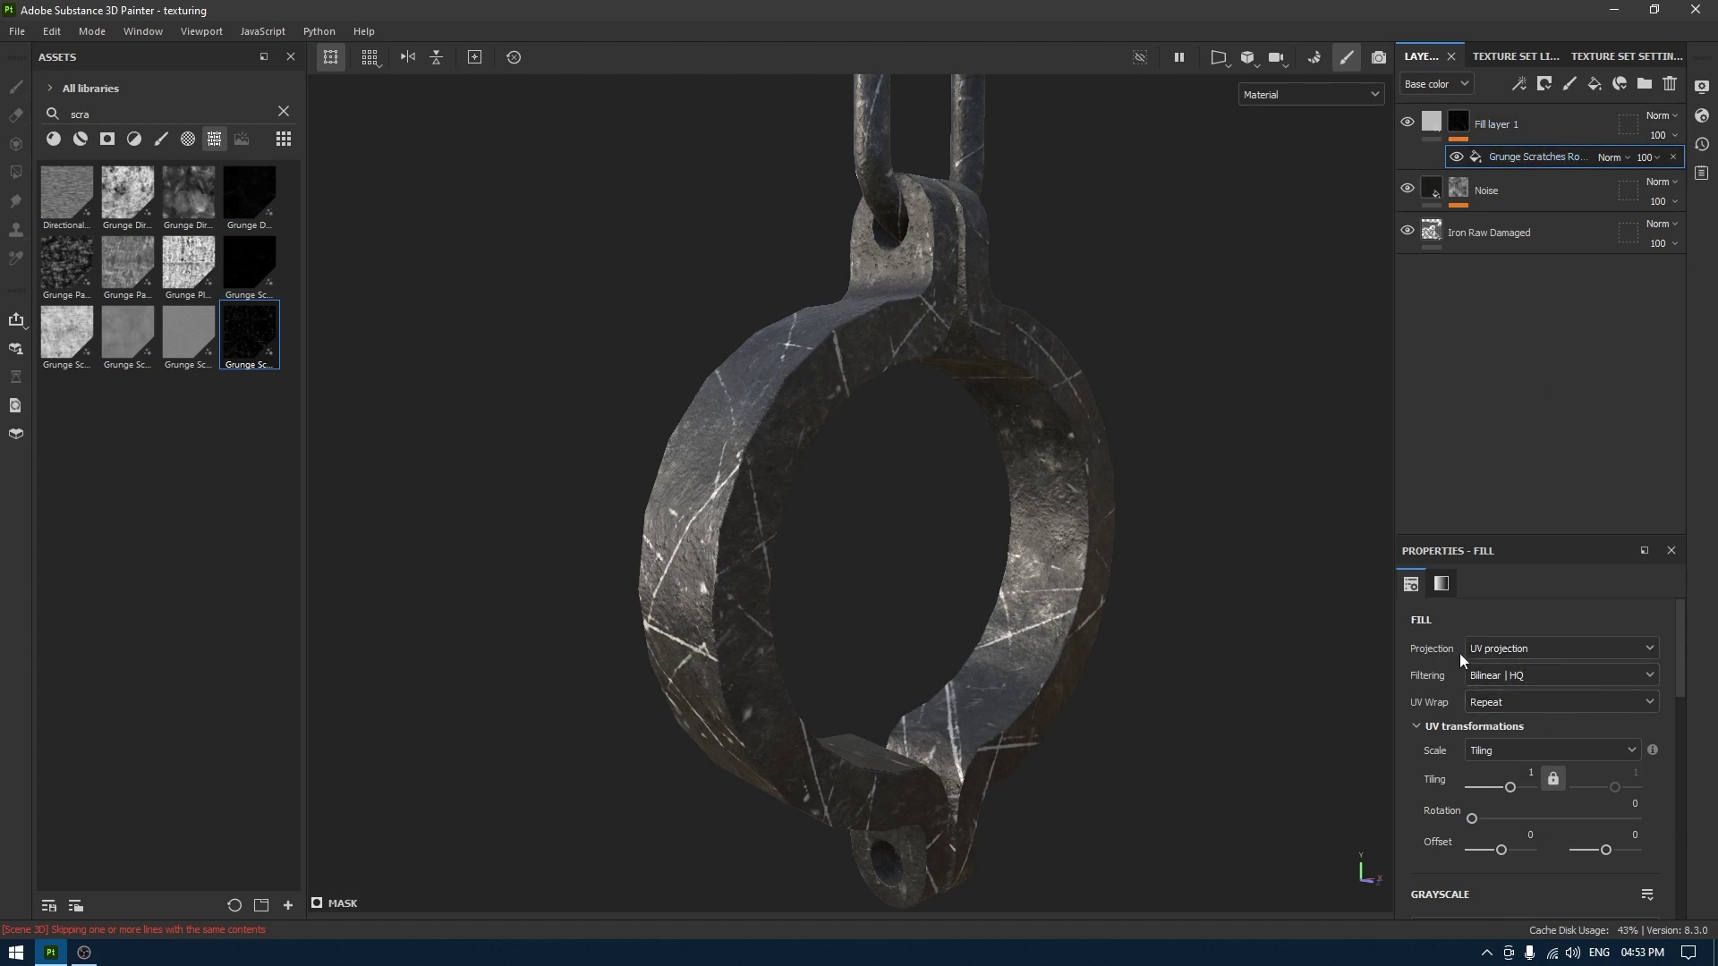
left_click(1534, 642)
left_click(1516, 709)
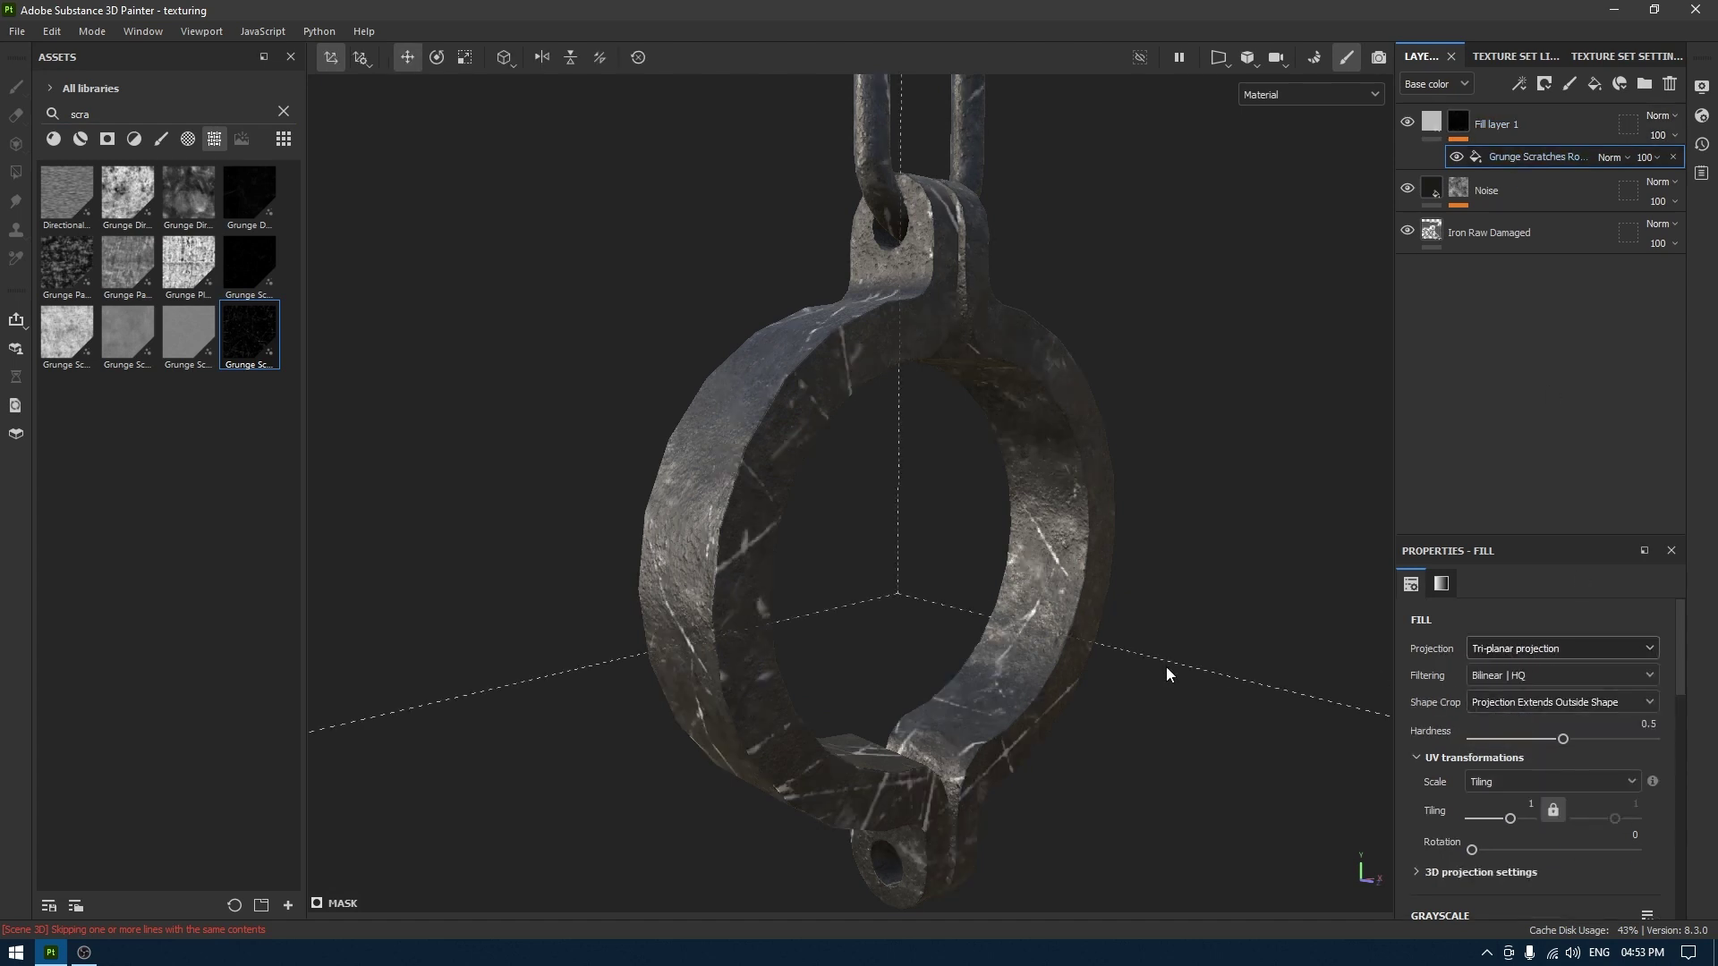
Limit the scratches fill layer to the height and roughness channels by disabling its color, metallic and normal channels.
left_click(1435, 130)
scroll(1517, 691, "down", 3)
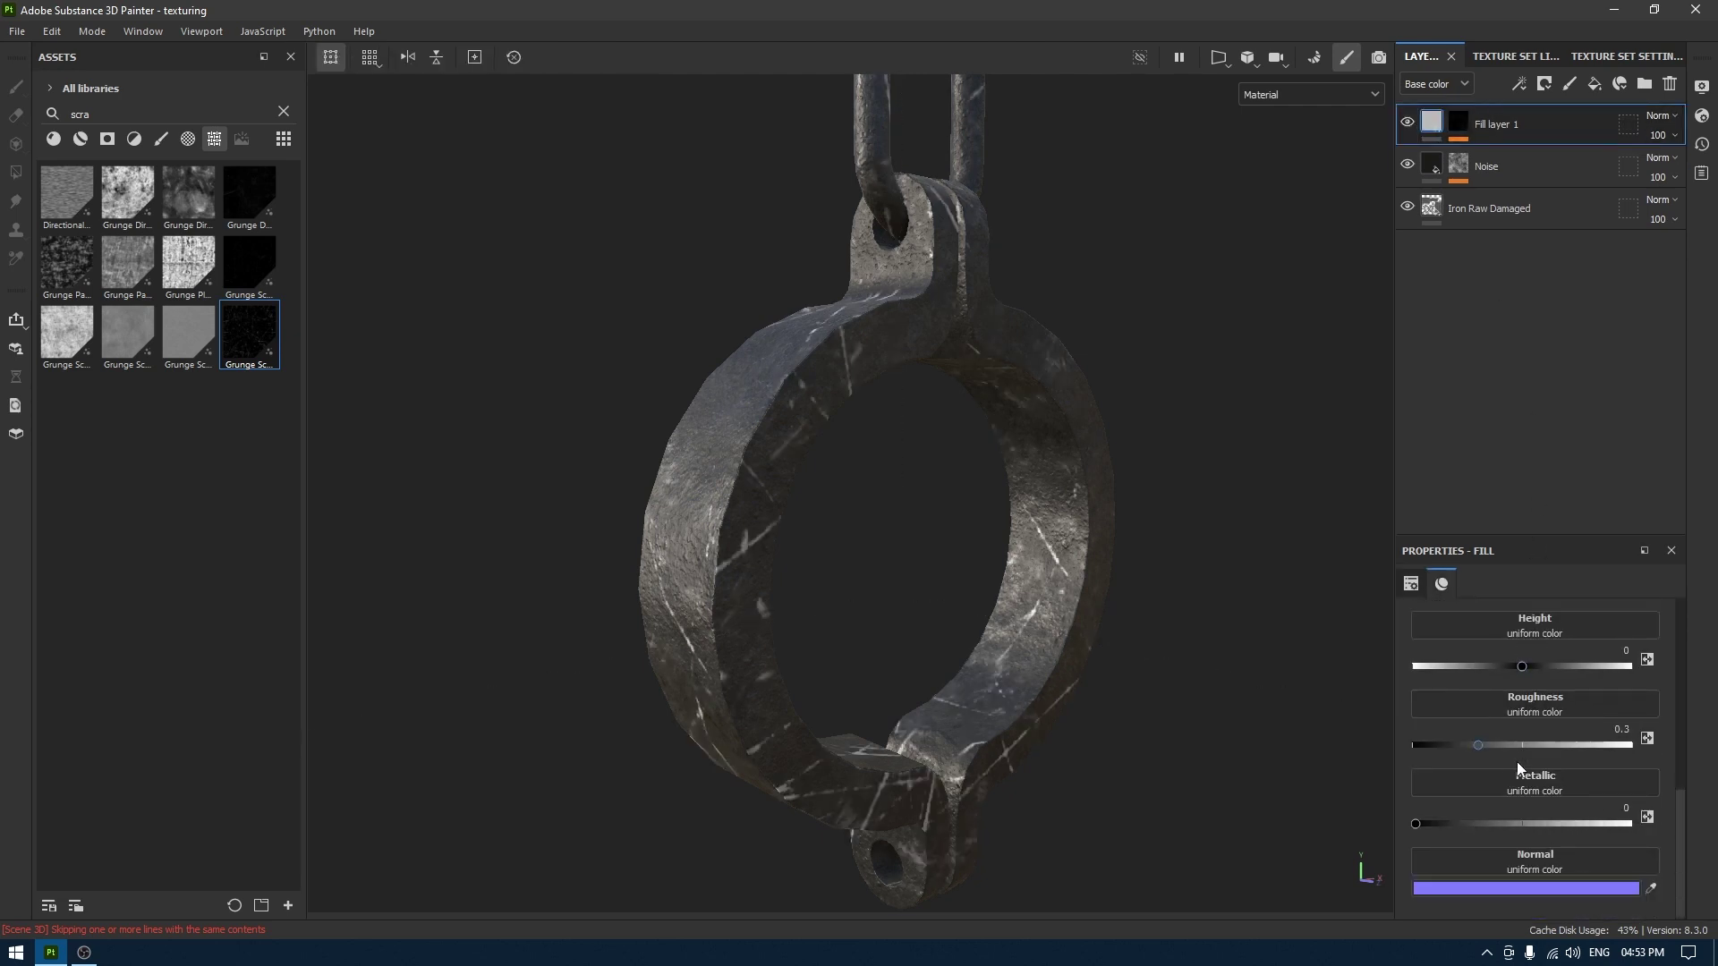
scroll(1453, 711, "up", 3)
left_click(1429, 622)
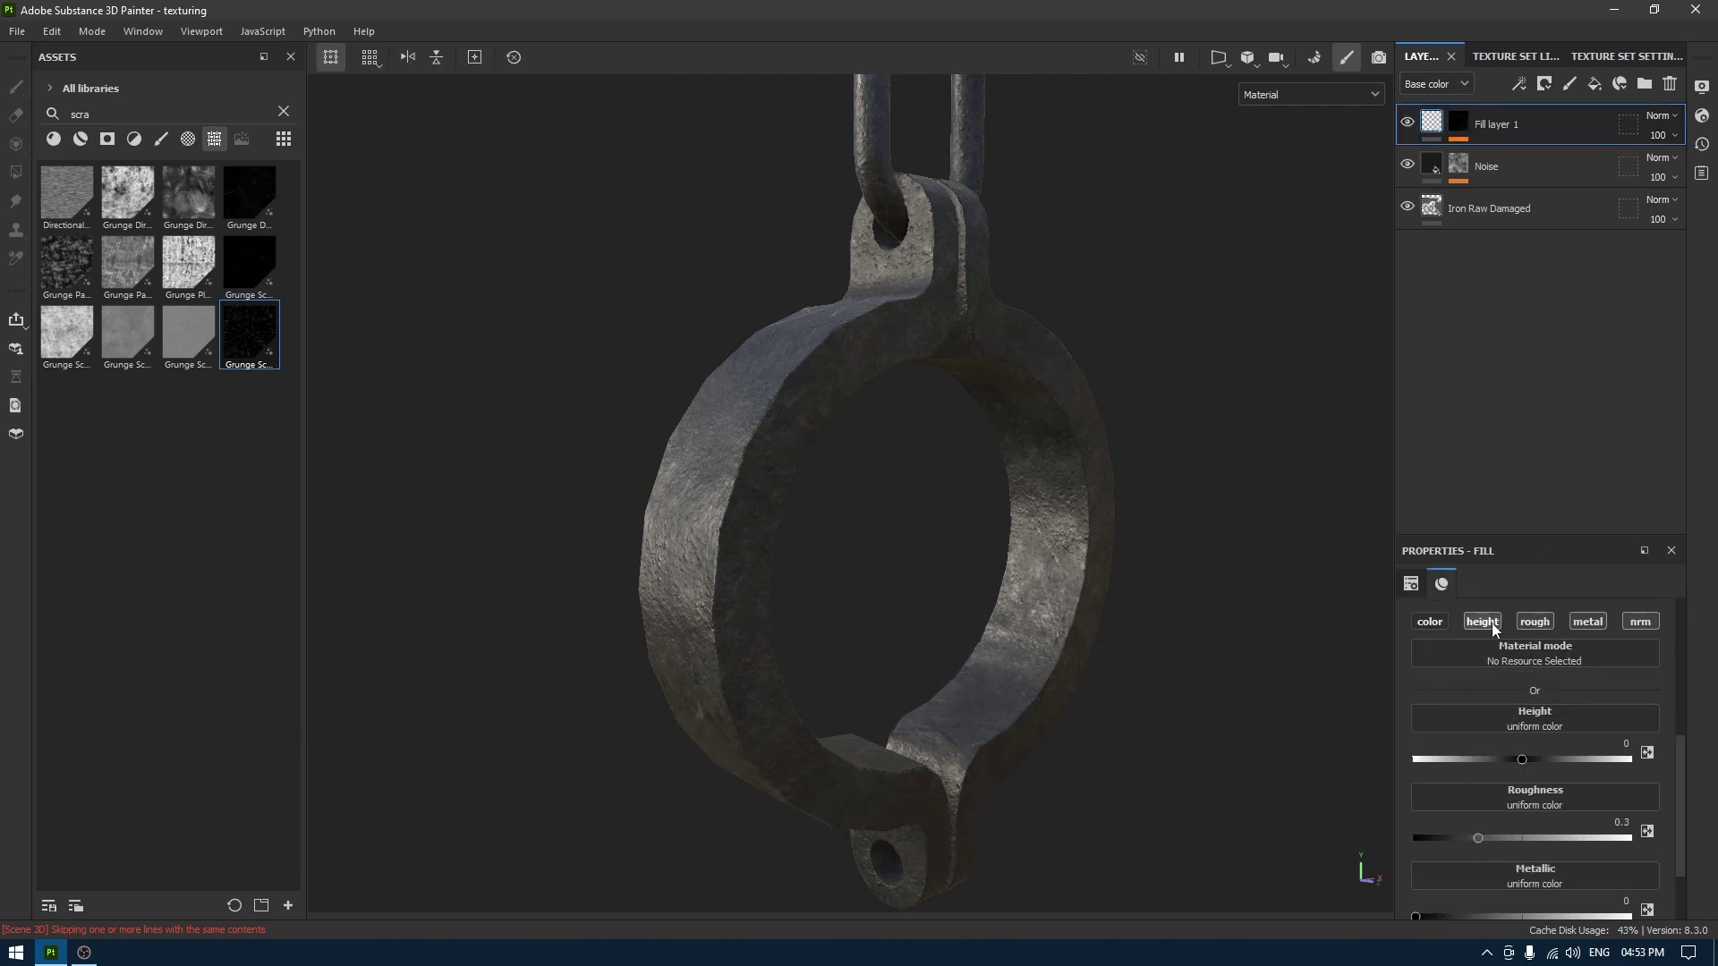
left_click(1593, 625)
left_click(1641, 621)
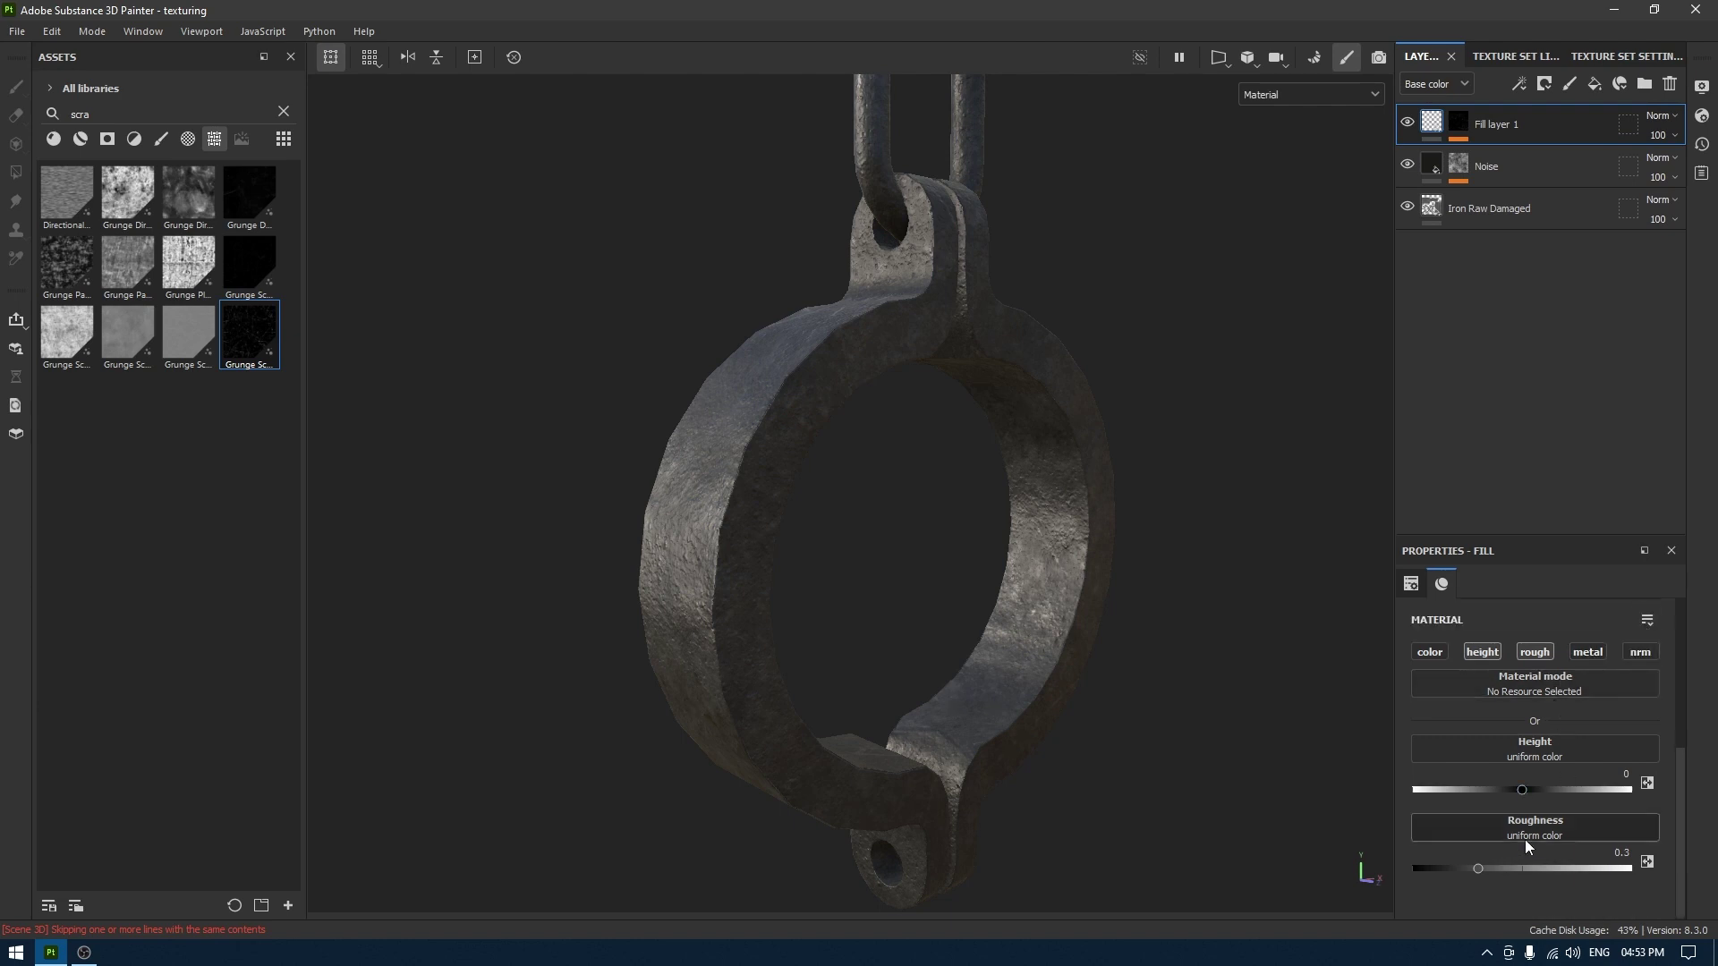
Set the scratches fill layer's roughness to about 0.79 and its height to about -0.16.
left_click_drag(1486, 867, 1582, 872)
left_click_drag(1521, 789, 1506, 792)
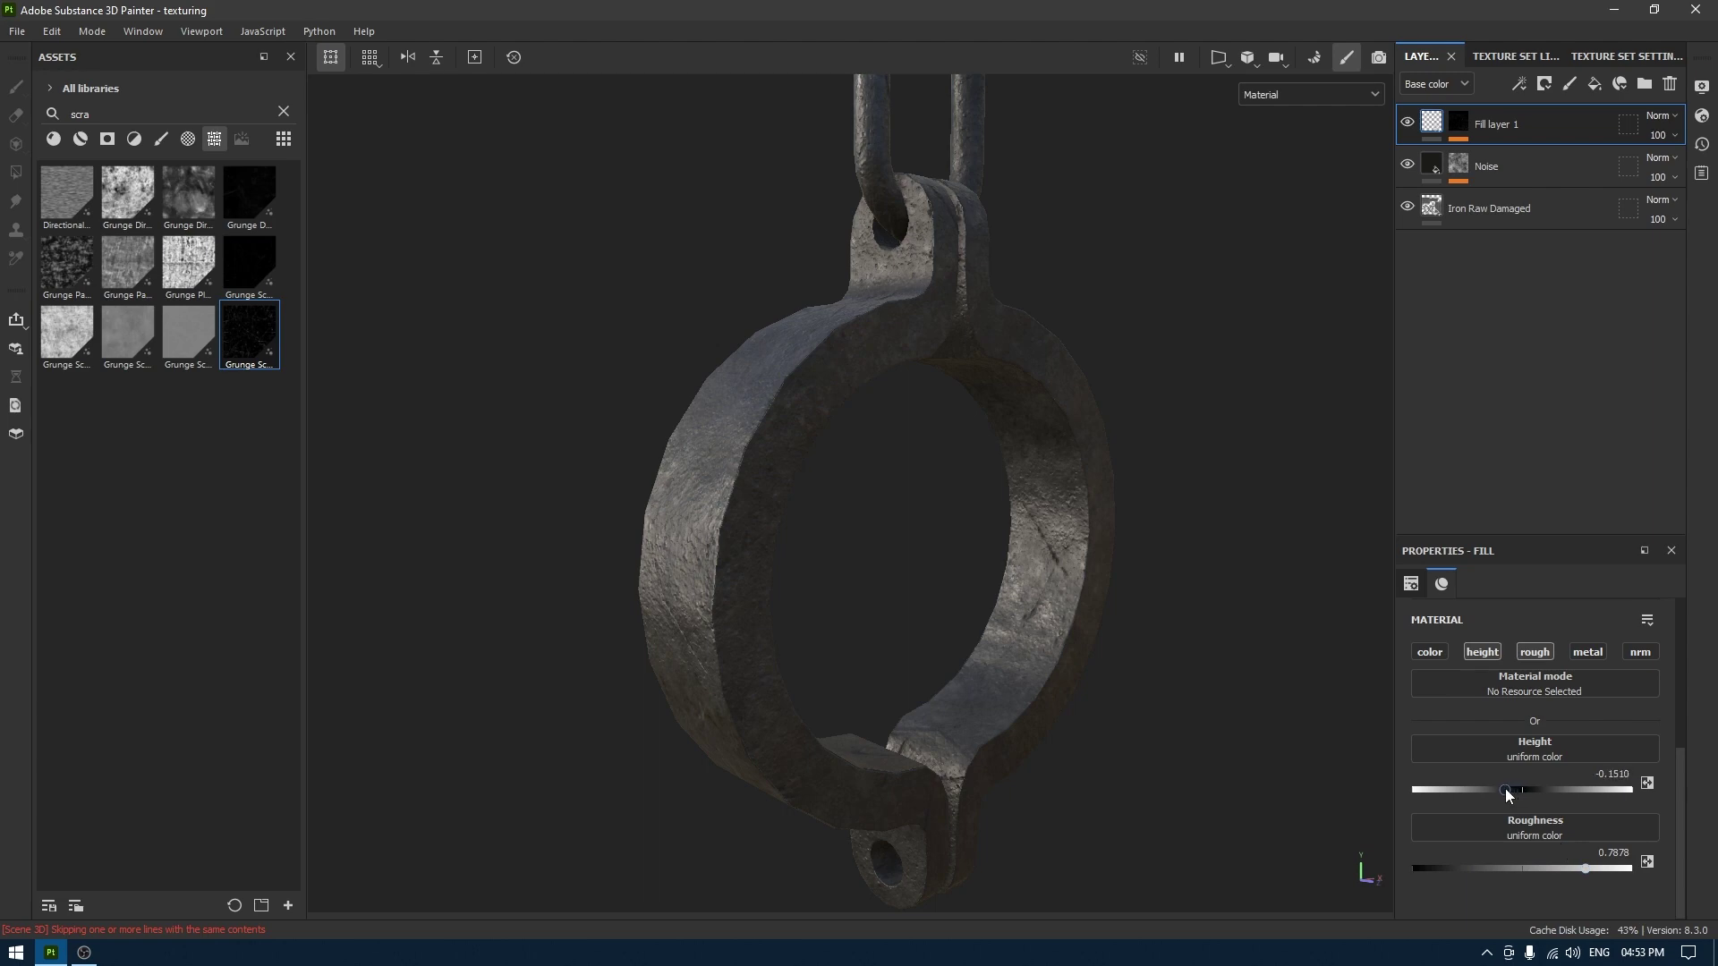
left_click_drag(1038, 707, 1058, 464, "alt")
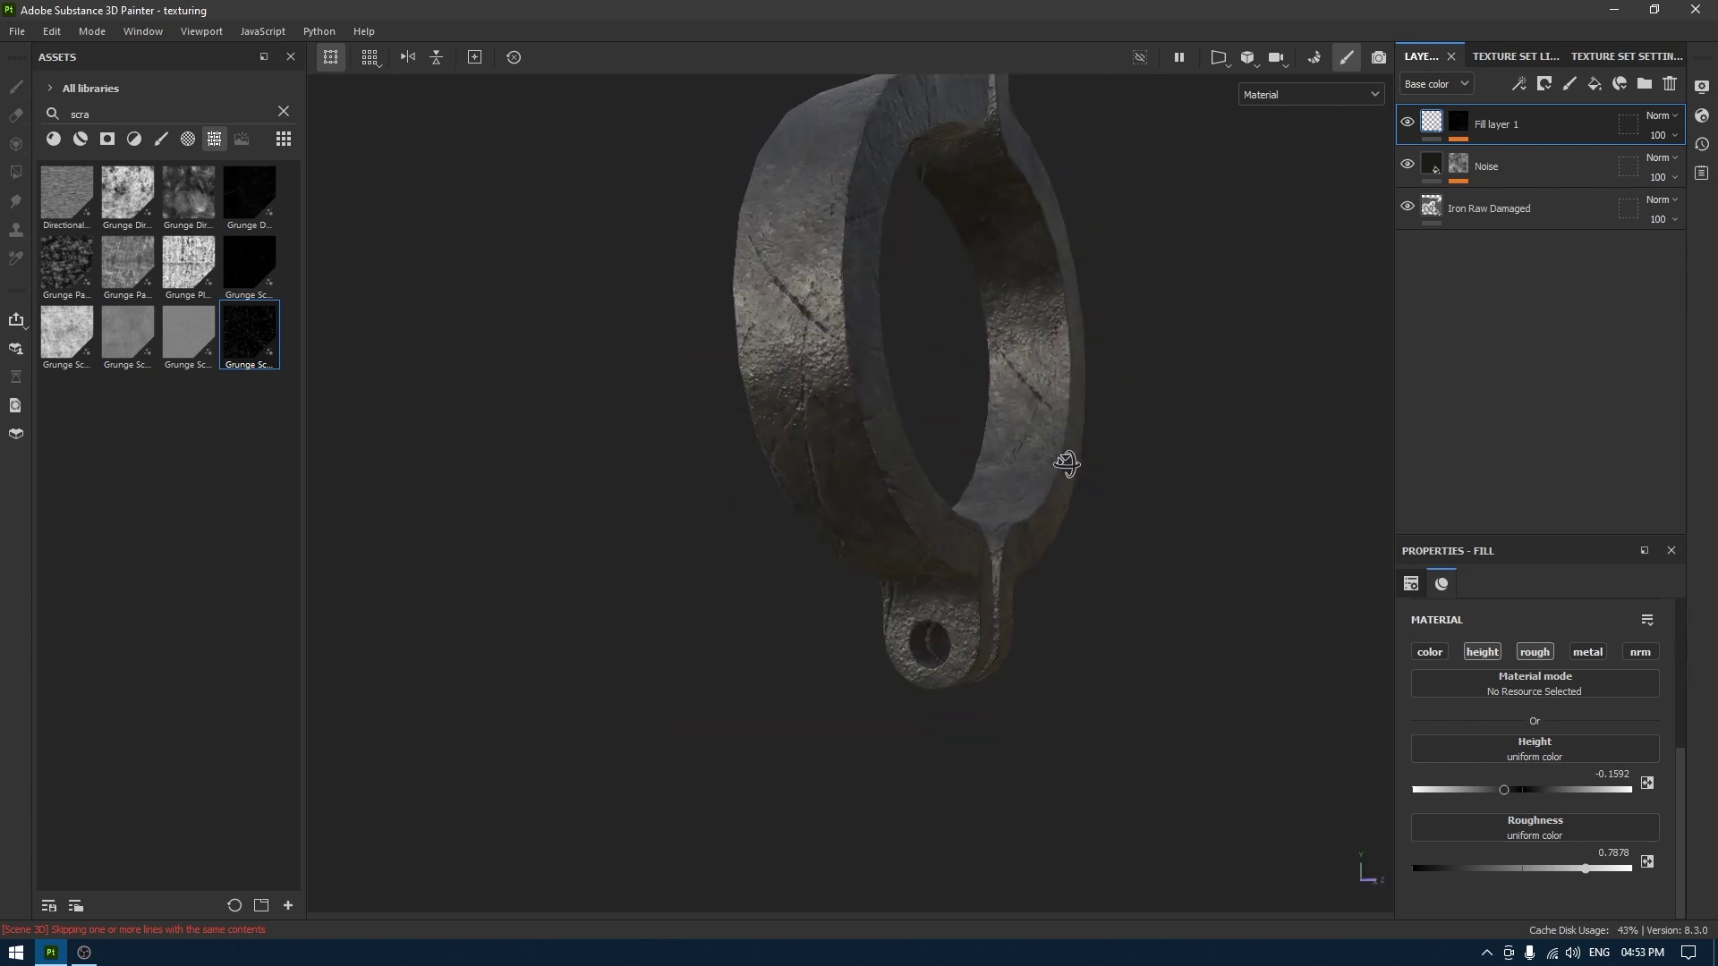
scroll(1078, 595, "up", 3)
left_click_drag(1078, 595, 1058, 621, "alt")
scroll(1547, 707, "up", 3)
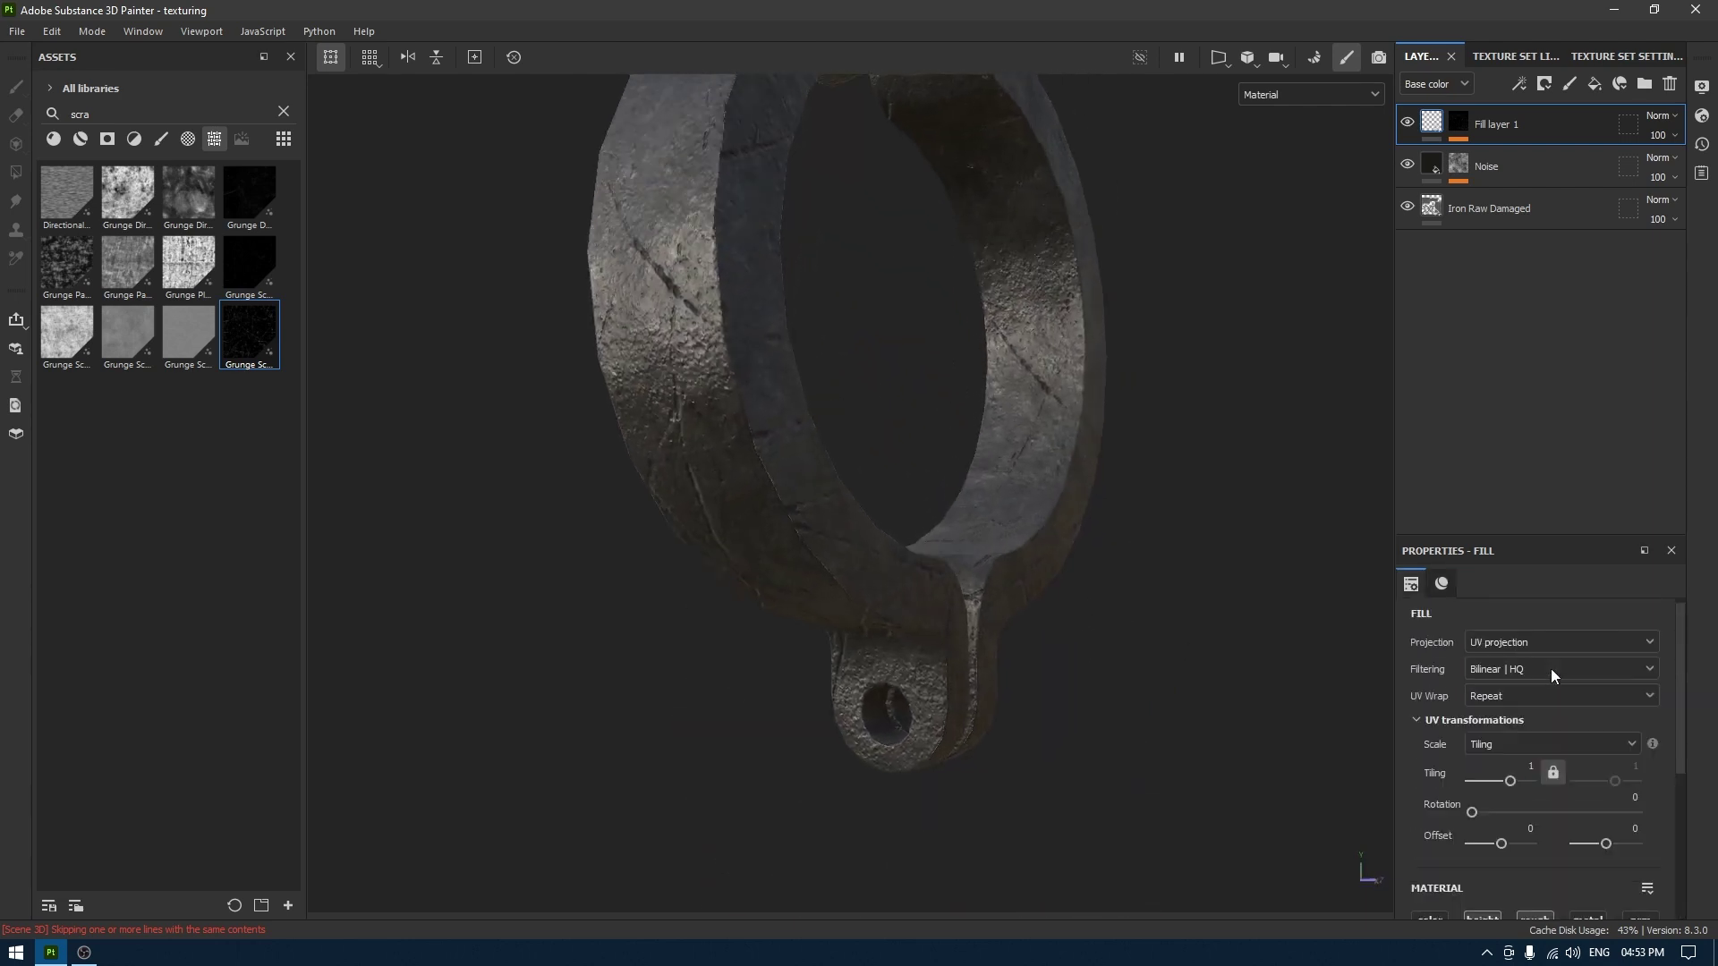
Set the balance of the Grunge Scratches Rough fill in the layer's mask to 0.44.
left_click(1457, 125)
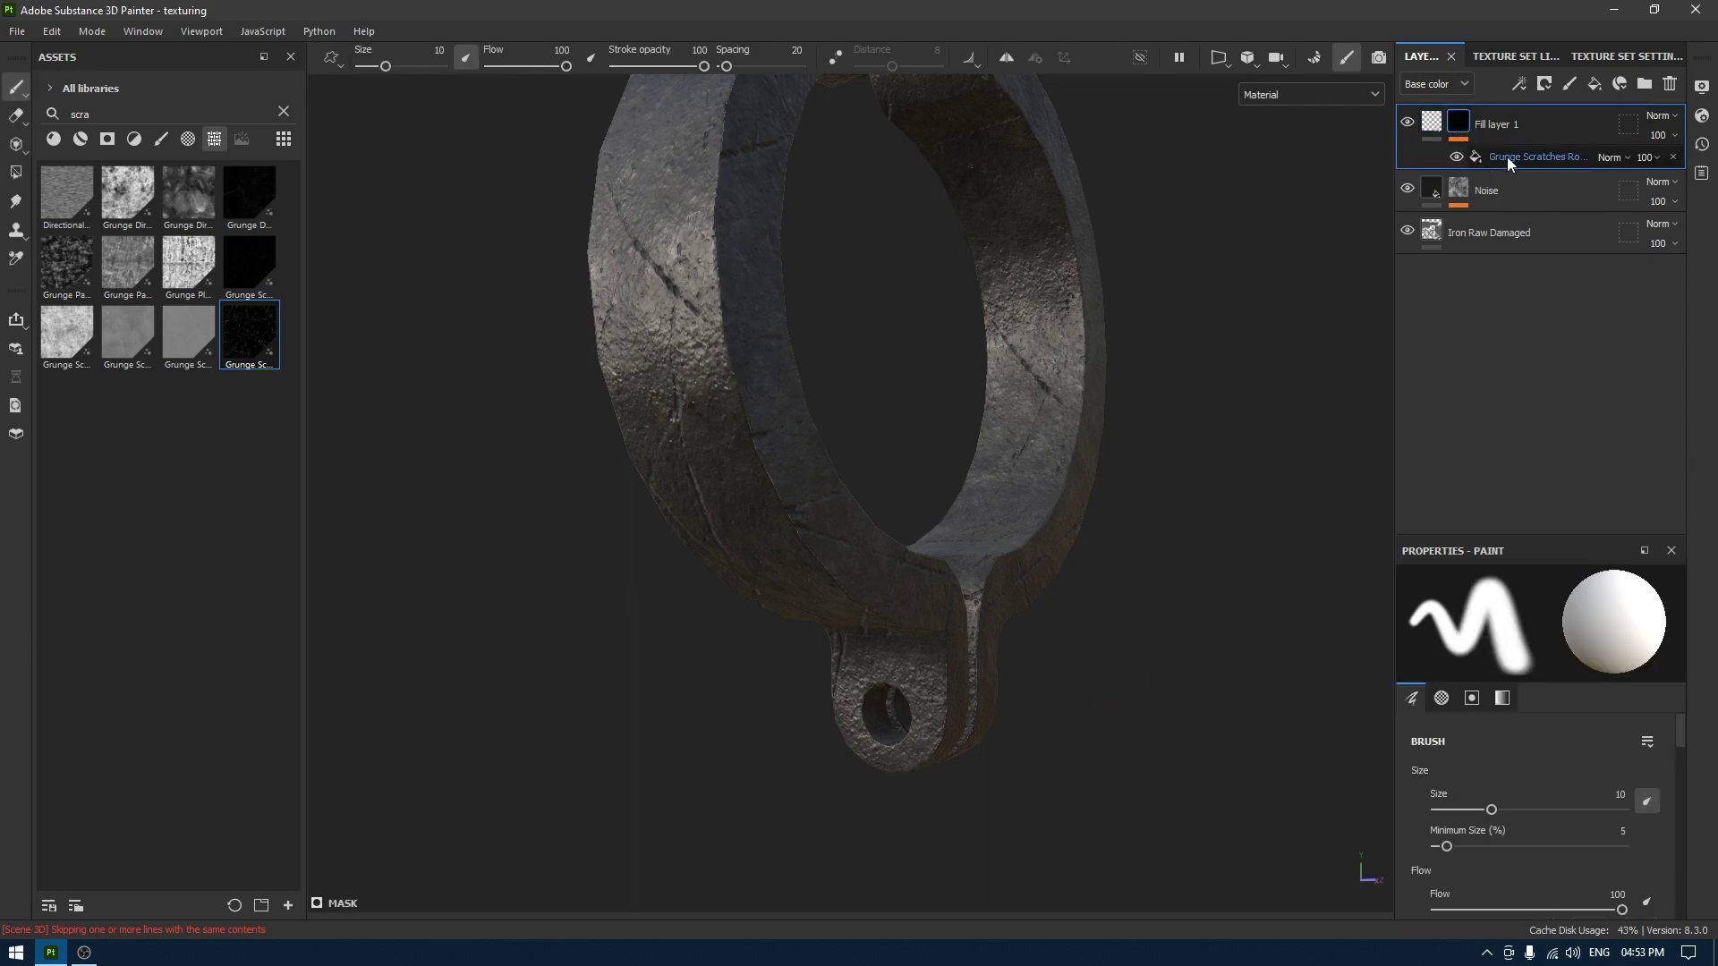
left_click(1507, 158)
left_click_drag(1389, 460, 970, 324, "alt")
scroll(1557, 698, "down", 5)
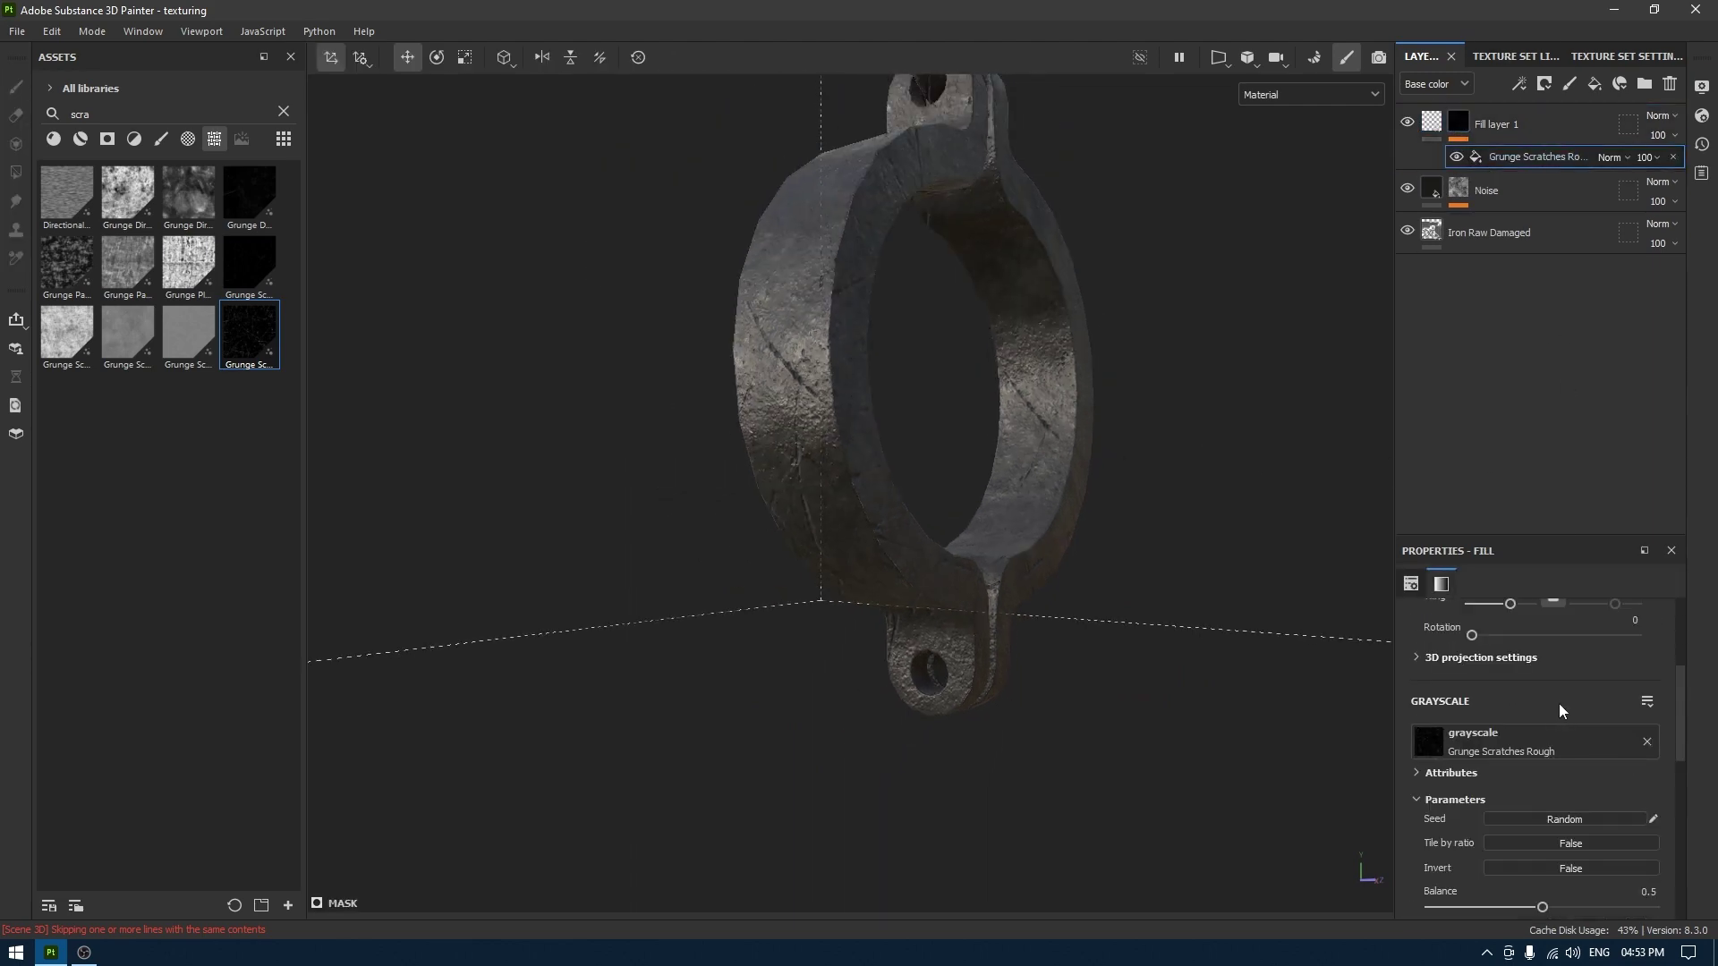
left_click_drag(1051, 601, 1011, 617, "alt")
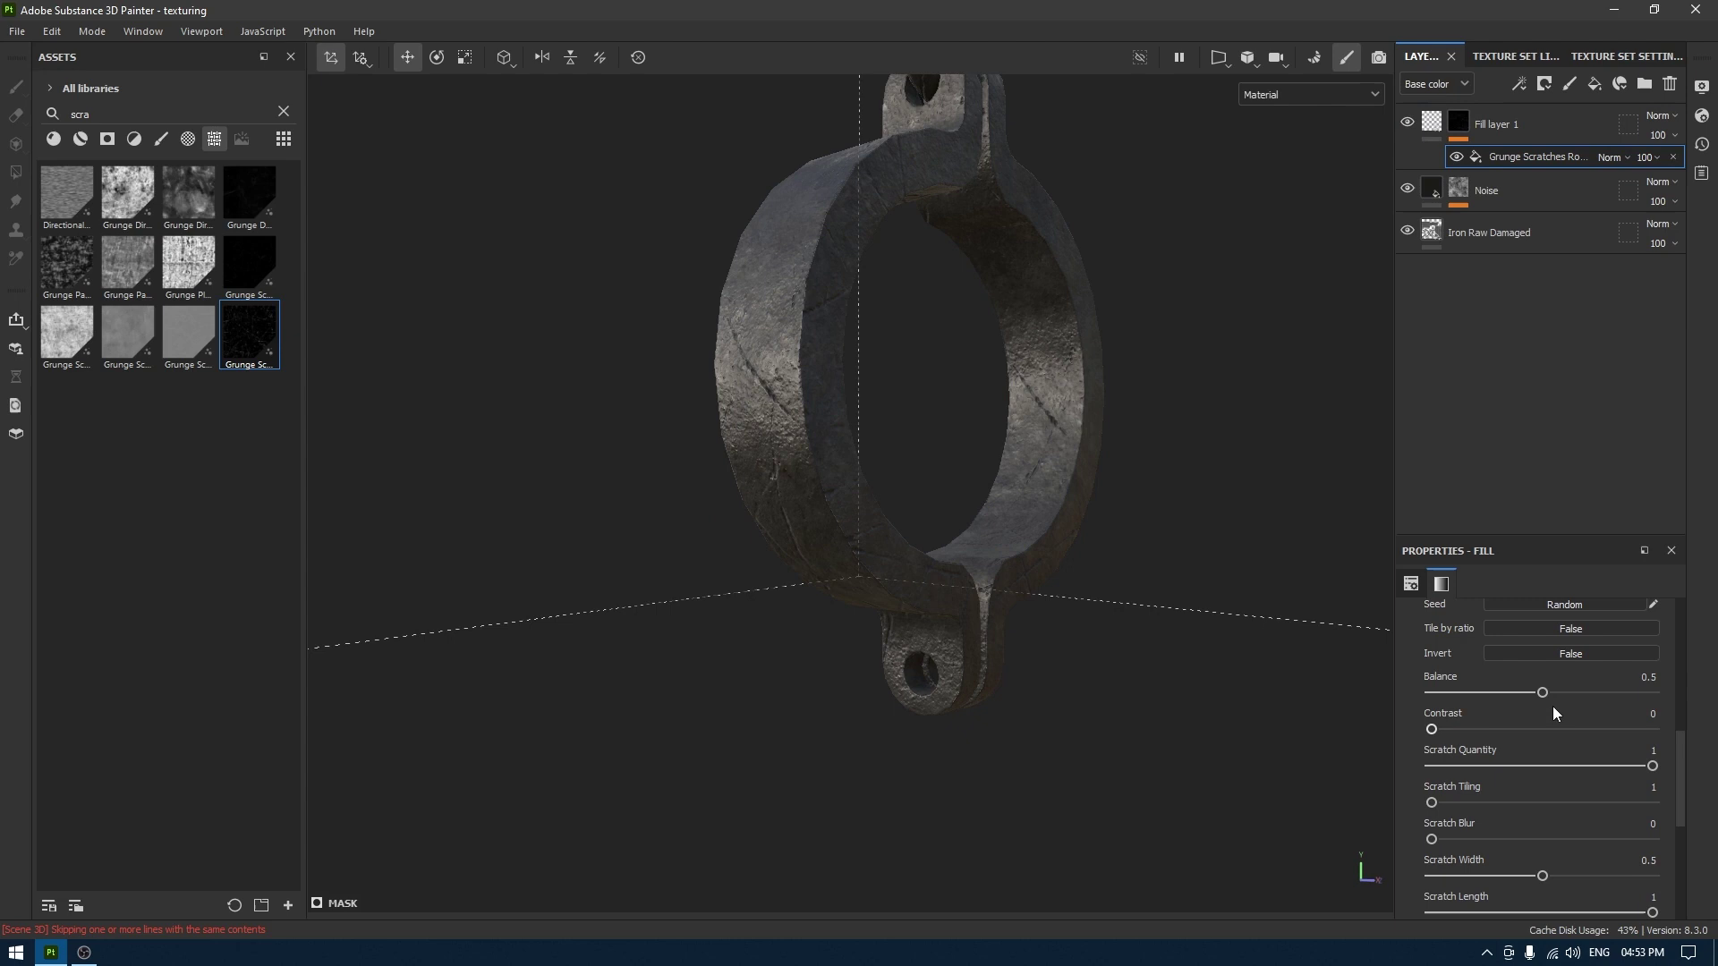
mouse_move(1543, 690)
left_mouse_down()
mouse_move(1493, 696)
mouse_move(1618, 696)
mouse_move(1532, 704)
left_mouse_up()
Examine how the engraved scratches look on the shackle ring and the chain links from several angles.
scroll(1330, 705, "down", 2)
middle_click_drag(921, 448, 897, 779, "alt")
left_click_drag(898, 778, 1159, 707, "alt")
scroll(1039, 690, "up", 3)
right_click_drag(1158, 707, 921, 238, "alt")
middle_click_drag(1038, 850, 1017, 528, "alt")
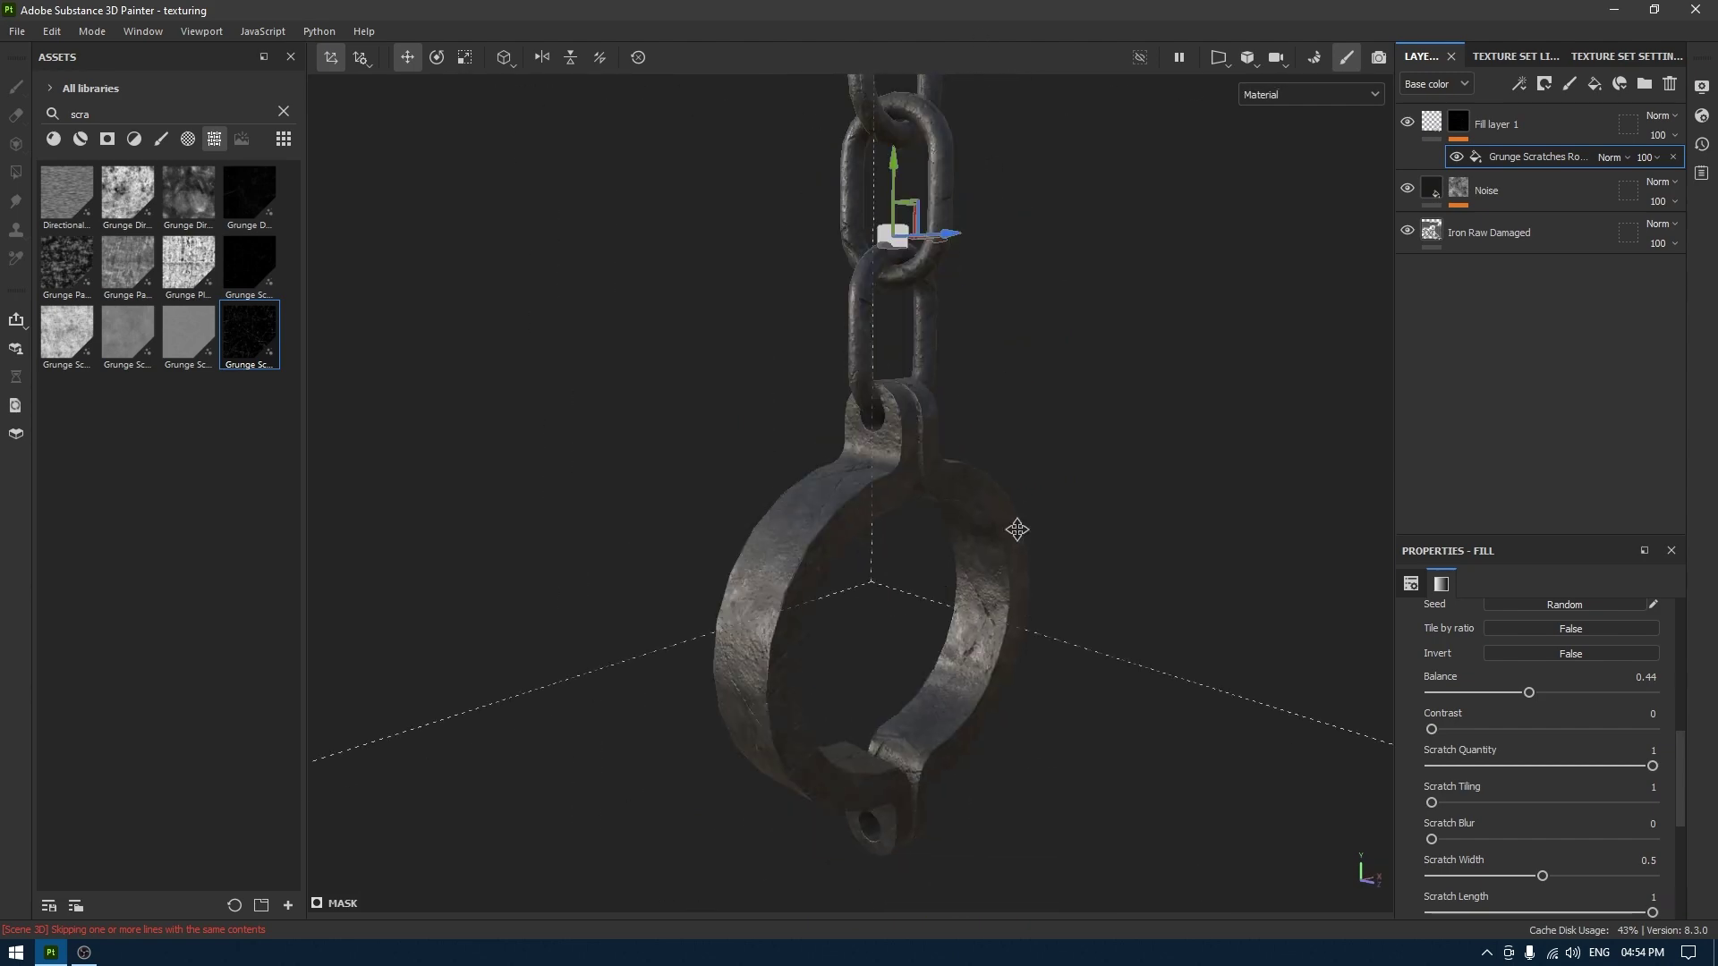
left_click_drag(1017, 529, 940, 510, "alt")
right_click_drag(939, 510, 1009, 602, "alt")
mouse_move(1008, 602)
left_mouse_down("alt")
mouse_move(1343, 594)
mouse_move(1155, 603)
mouse_move(991, 583)
left_mouse_up("alt")
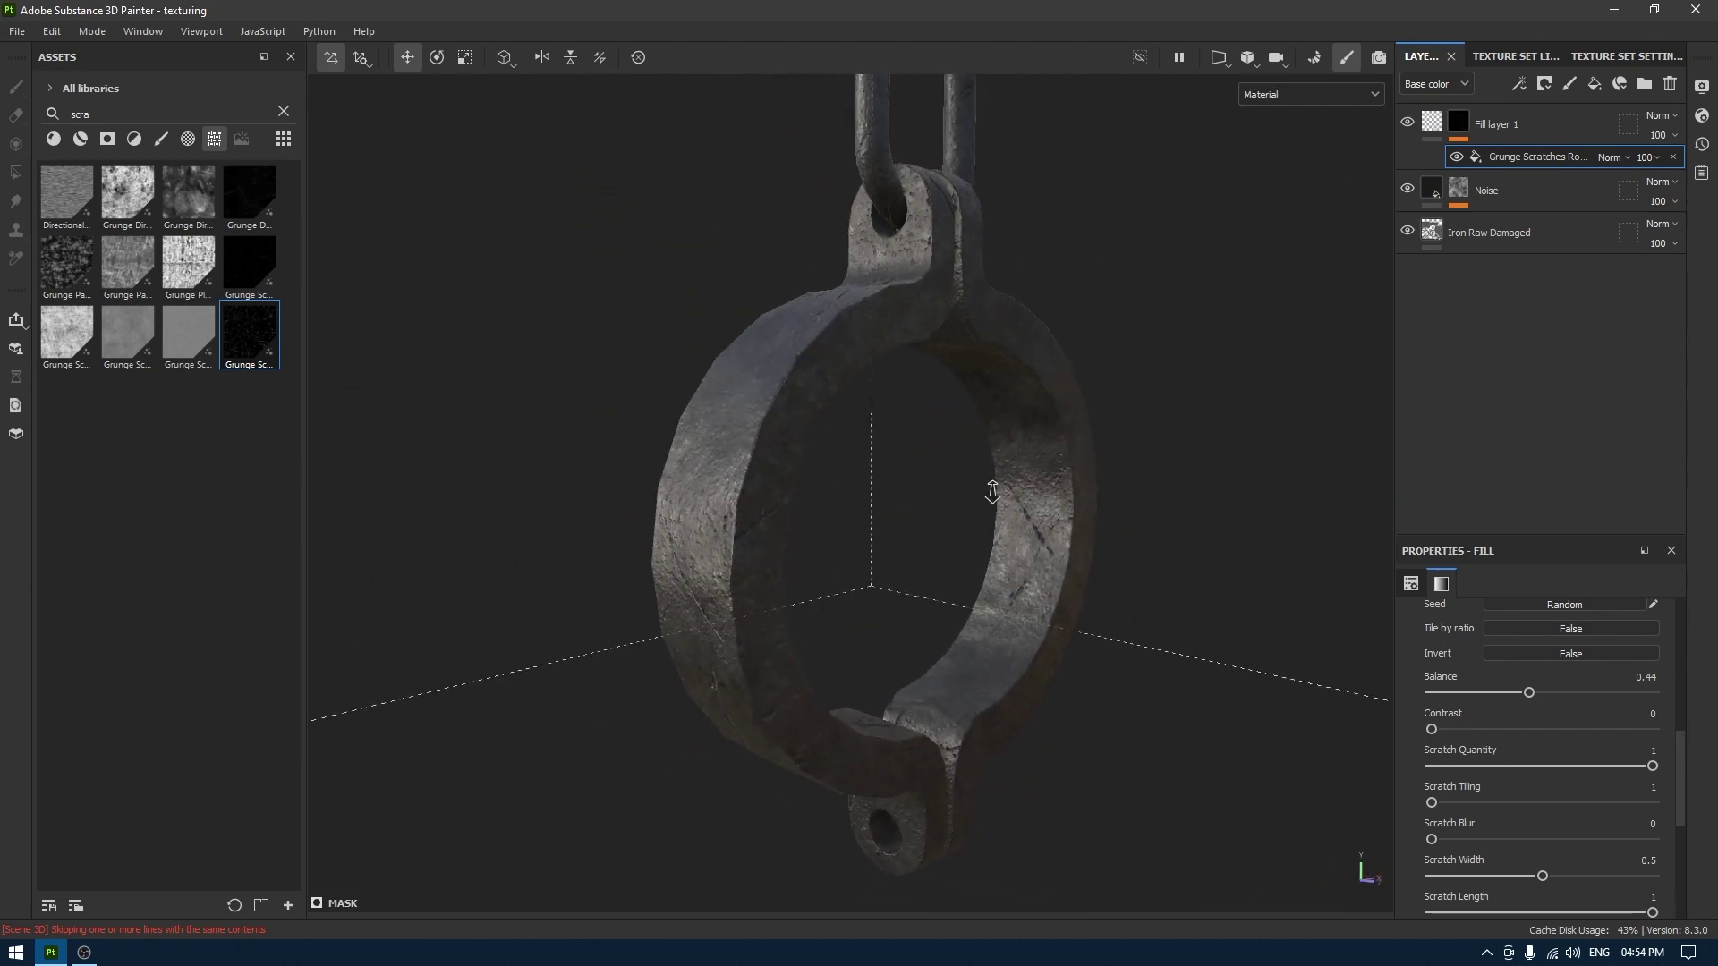
middle_click_drag(992, 583, 989, 543, "alt")
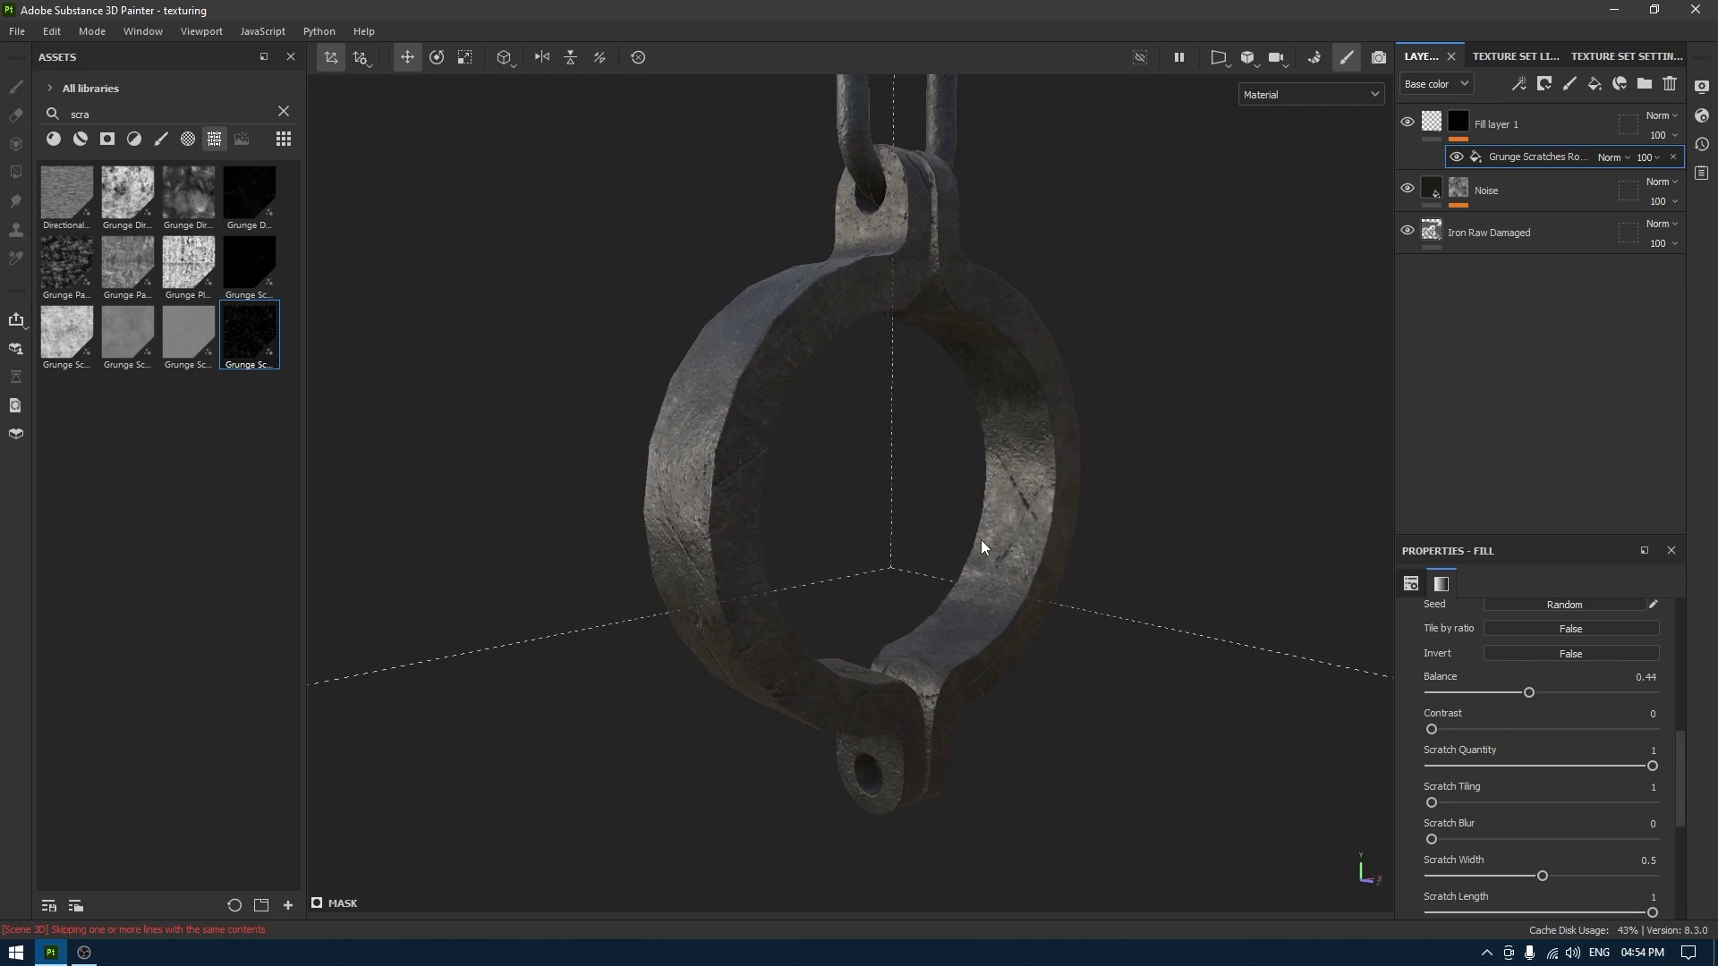
left_click_drag(981, 539, 991, 625, "alt")
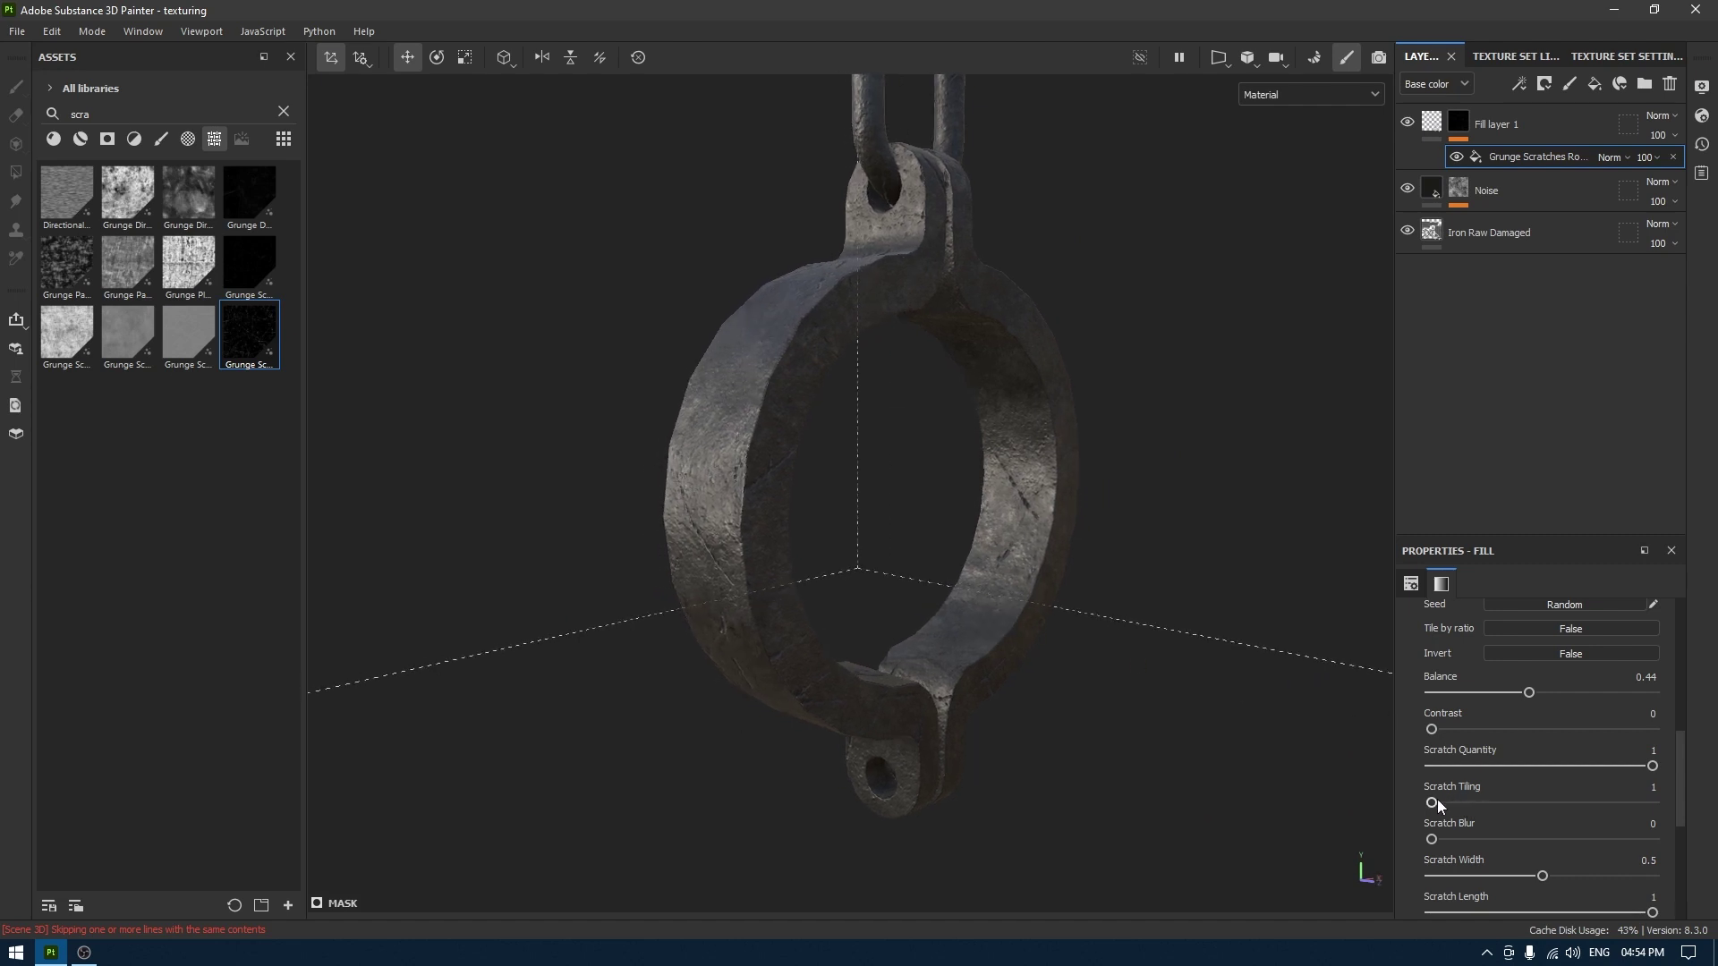
Set the scratch tiling of the mask's grunge to 3 and readjust its balance.
left_click_drag(1459, 804, 1518, 804)
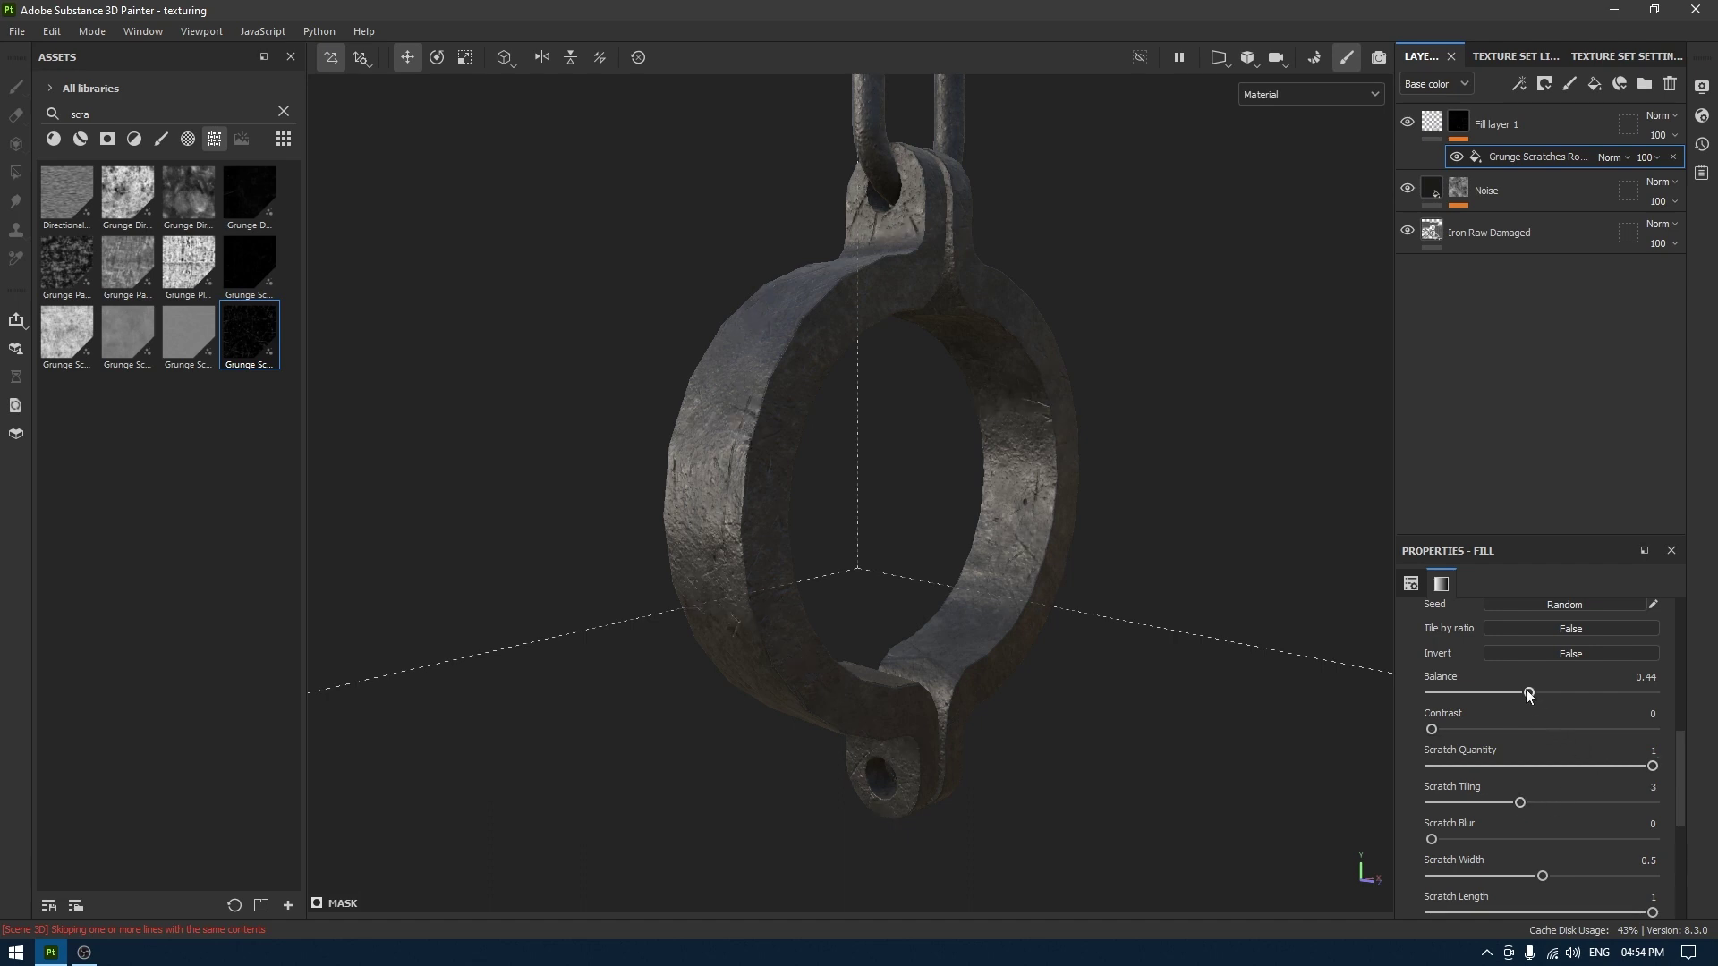
left_click_drag(1527, 691, 1514, 692)
left_click_drag(1539, 690, 1536, 691)
Set the scratch blur of the mask's grunge to 0.39 and review its remaining scratch parameters.
scroll(1522, 851, "down", 3)
left_click_drag(1432, 732, 1498, 740)
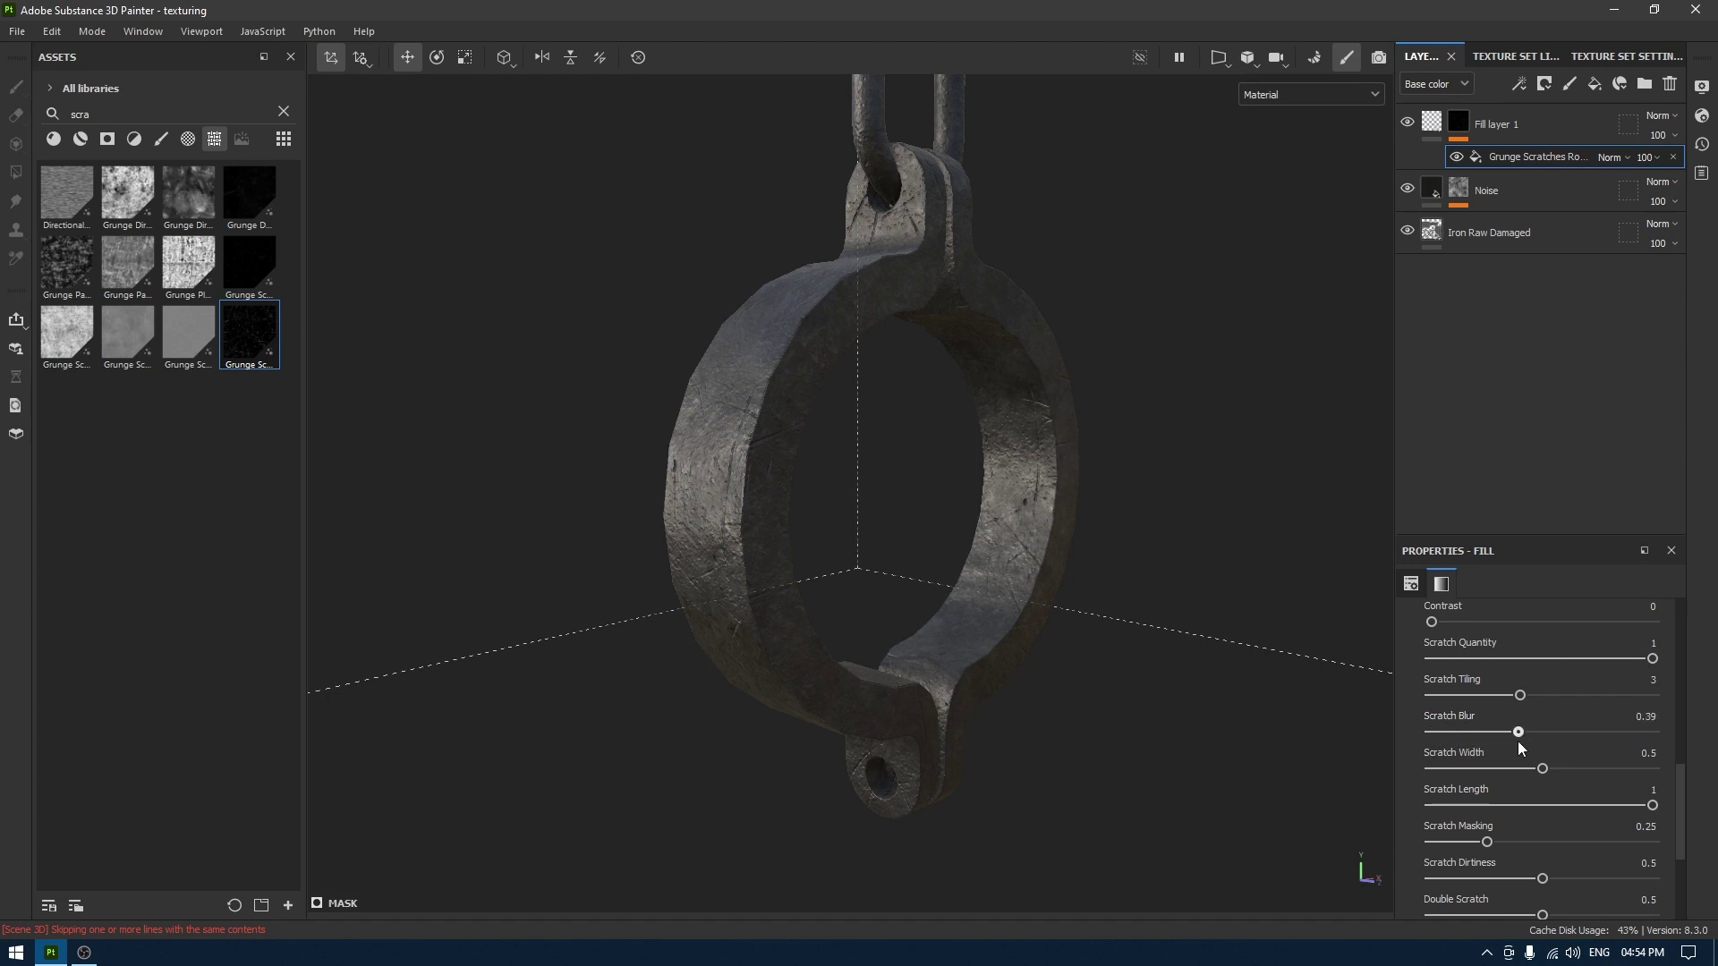
scroll(1489, 850, "down", 2)
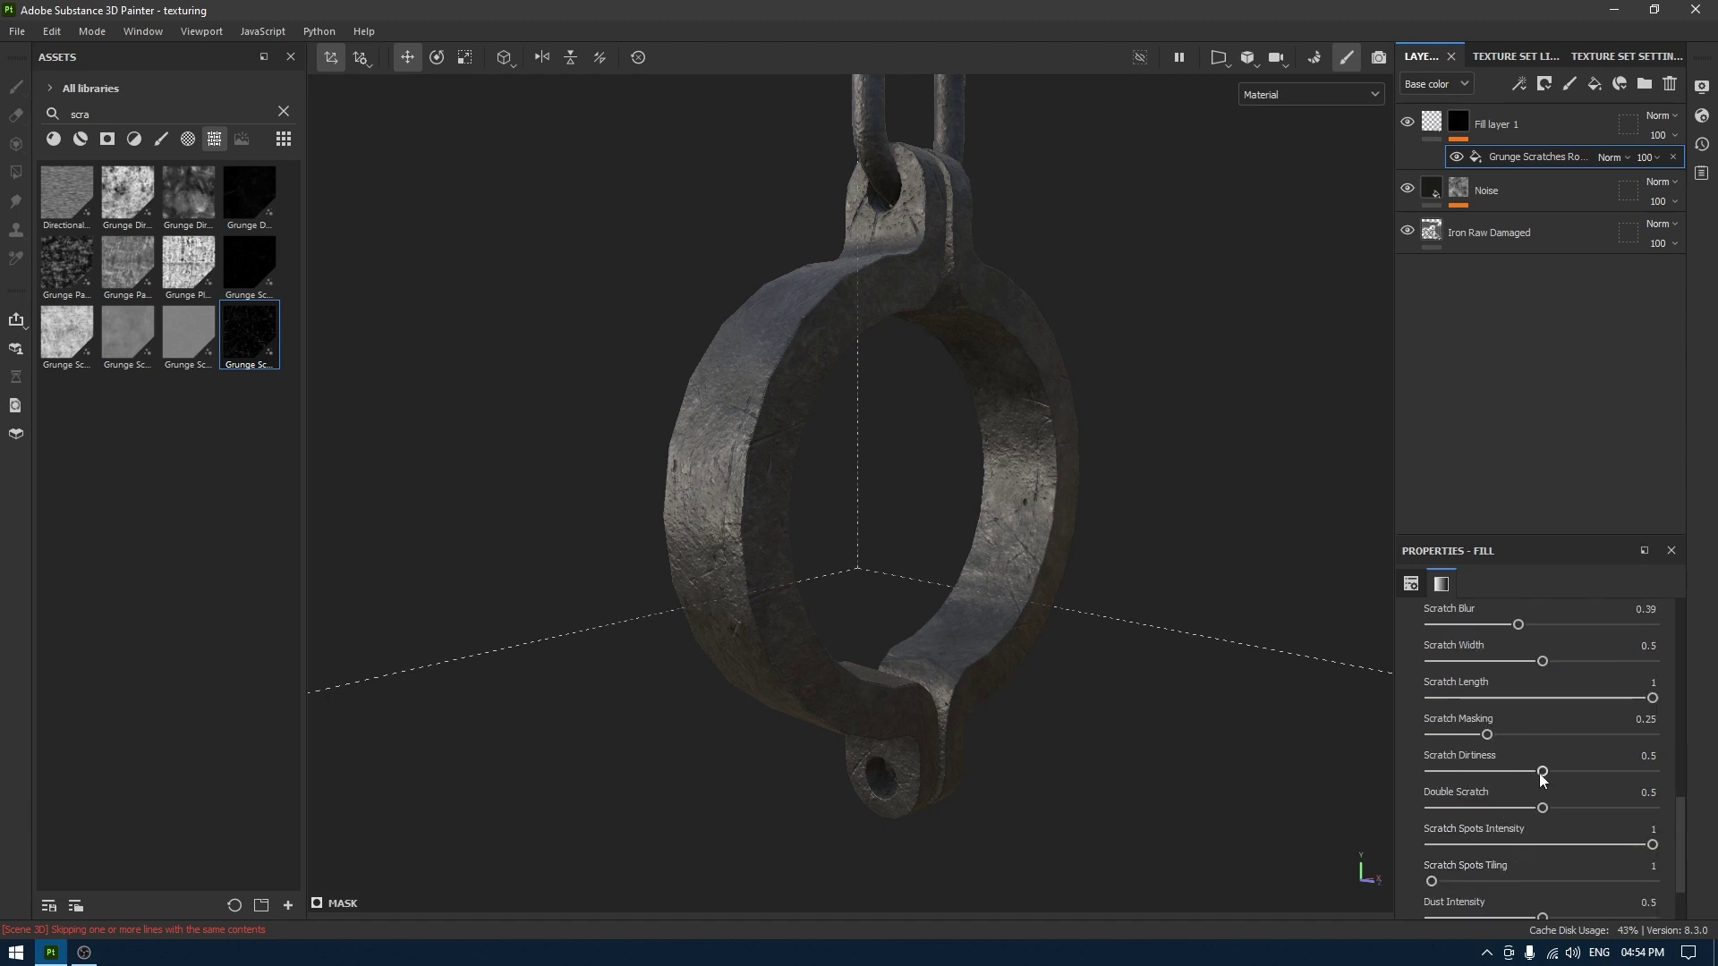
mouse_move(1542, 771)
left_mouse_down()
mouse_move(1600, 771)
mouse_move(1511, 777)
mouse_move(1541, 775)
left_mouse_up()
scroll(1512, 866, "down", 1)
scroll(1512, 866, "up", 3)
scroll(879, 184, "down", 4)
Rename the scratches fill layer as Scratch.
middle_click_drag(879, 185, 915, 377, "alt")
mouse_move(914, 377)
left_mouse_down("alt")
mouse_move(938, 454)
mouse_move(953, 447)
left_mouse_up("alt")
double_click(1494, 125)
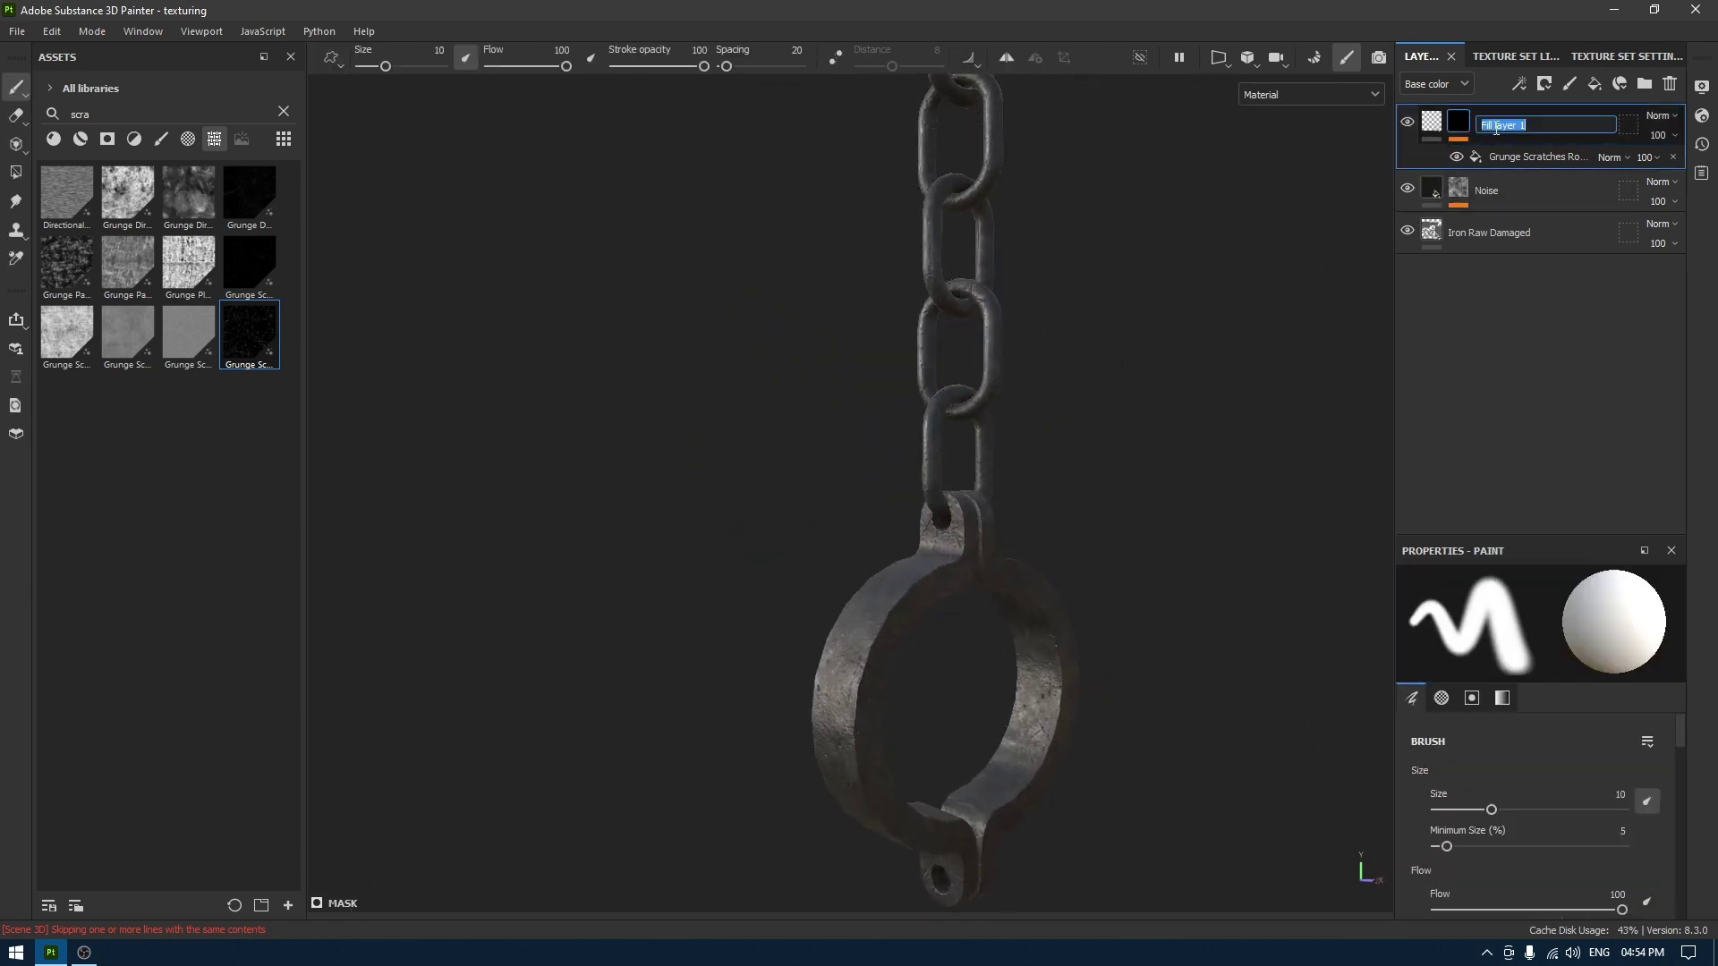
type("Scratch")
key("Return")
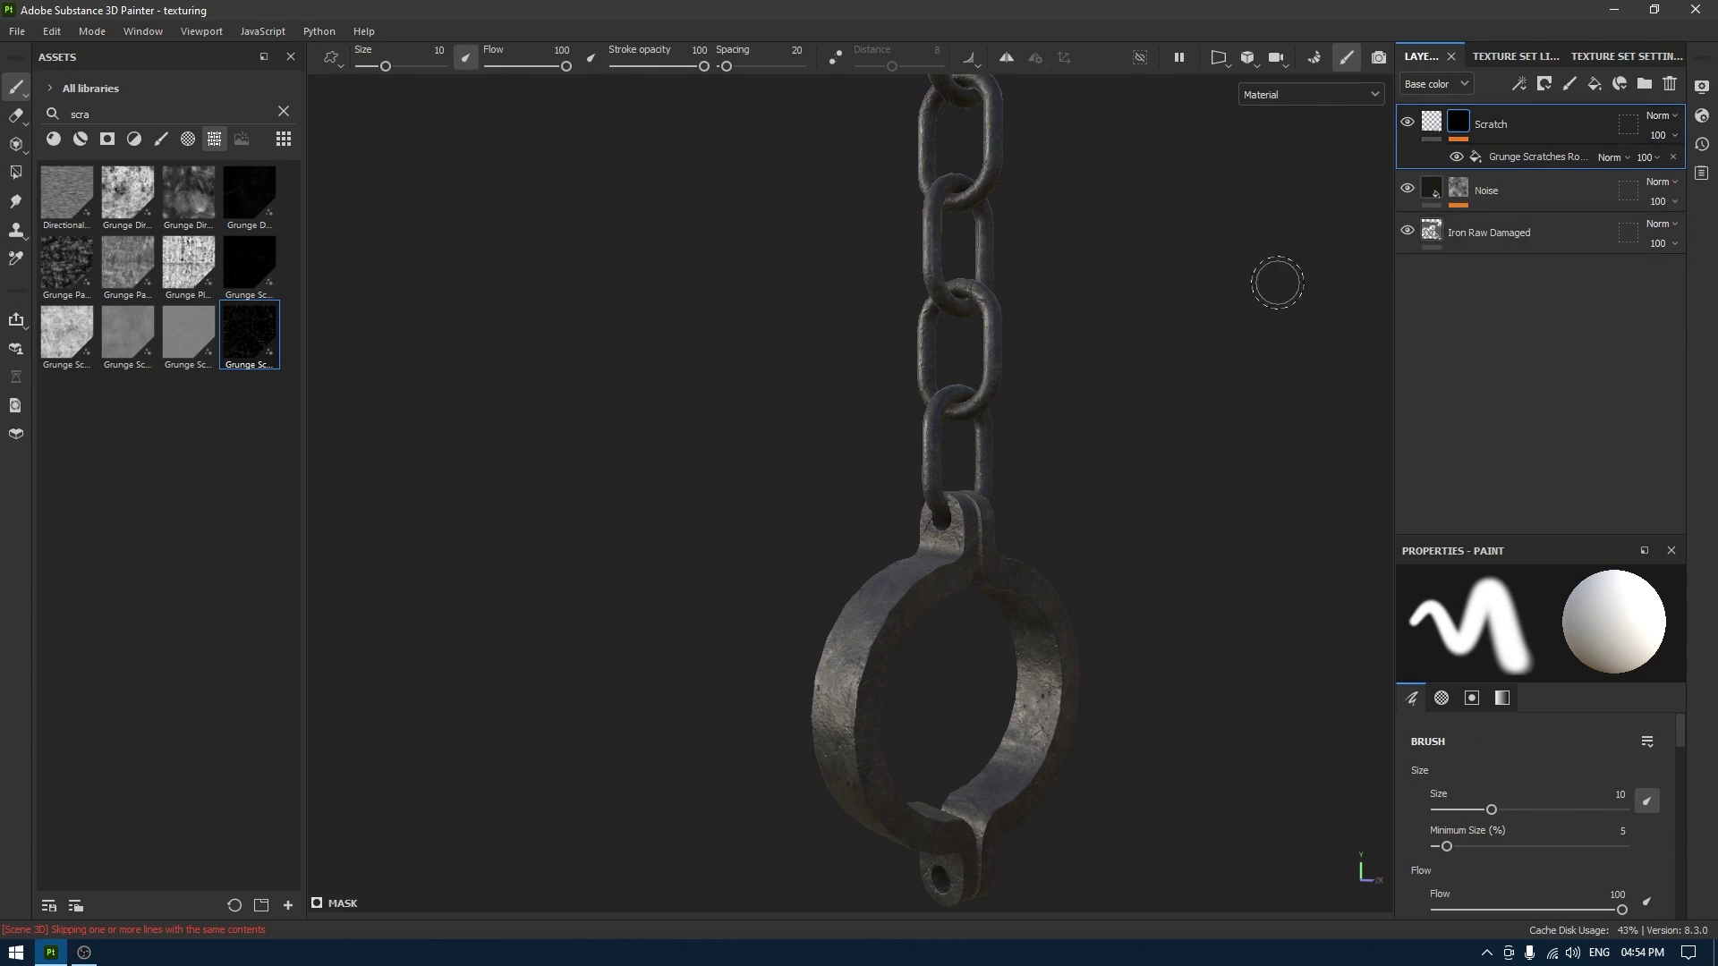
left_click_drag(1092, 234, 1079, 197, "alt")
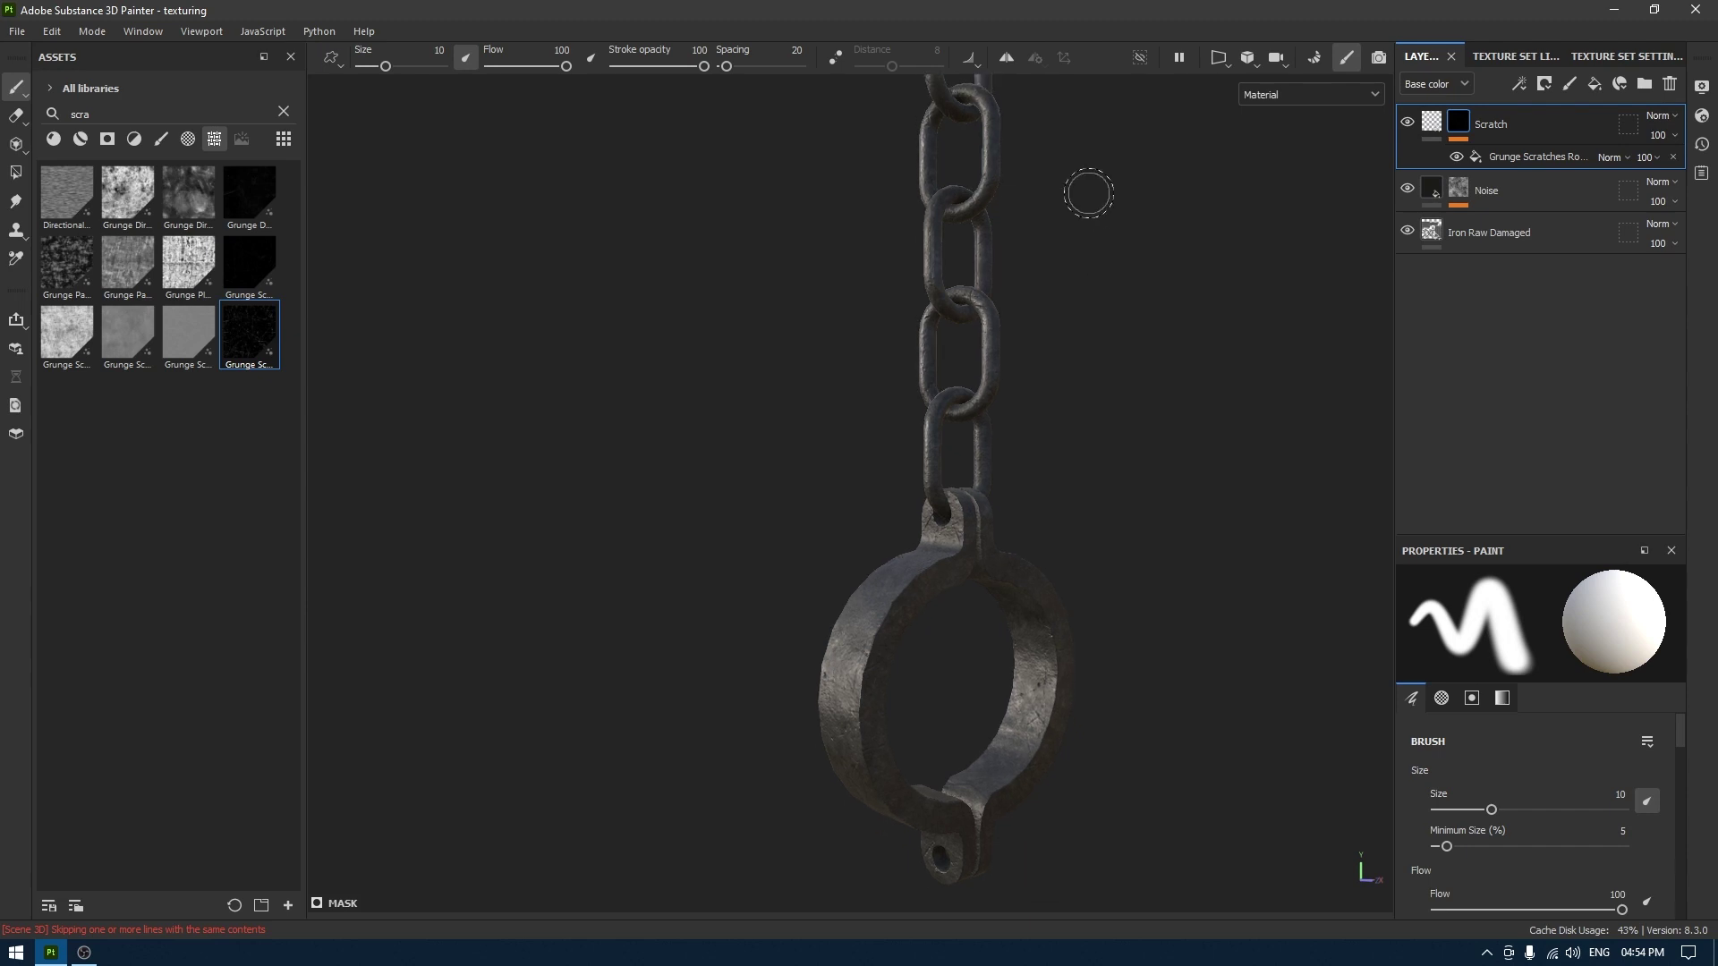
middle_click_drag(1086, 192, 1089, 201, "alt")
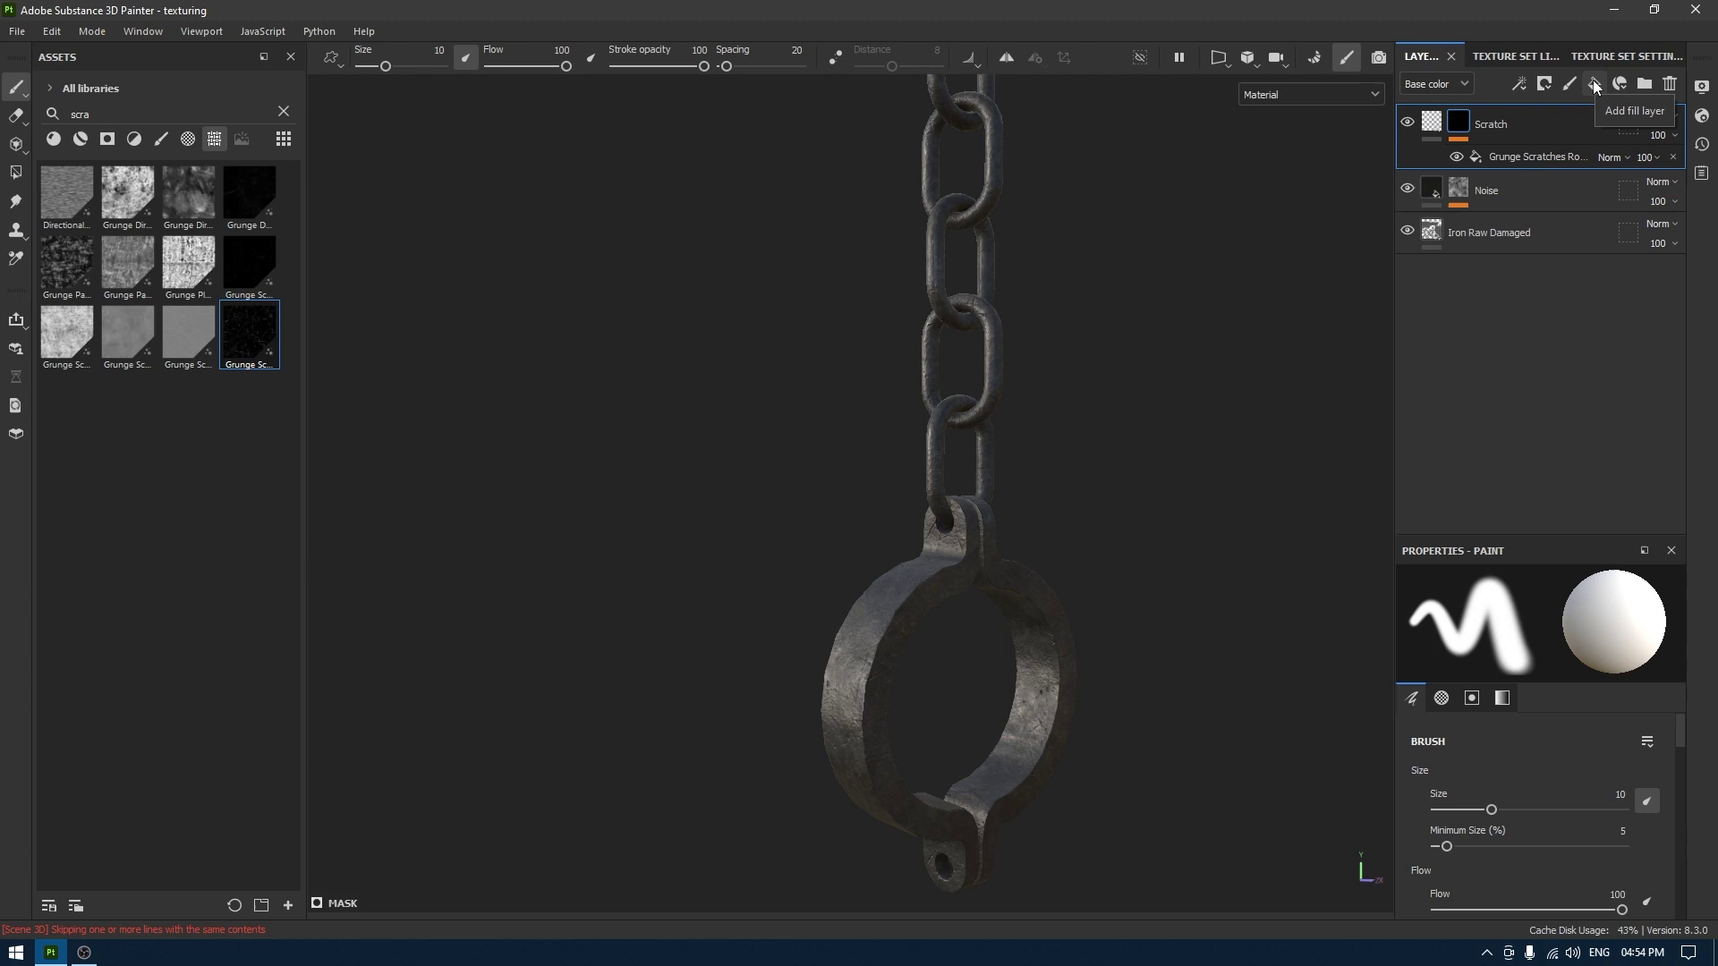
Add a new fill layer above the Scratch layer and give it a black mask.
left_click(1595, 85)
right_click(1479, 127)
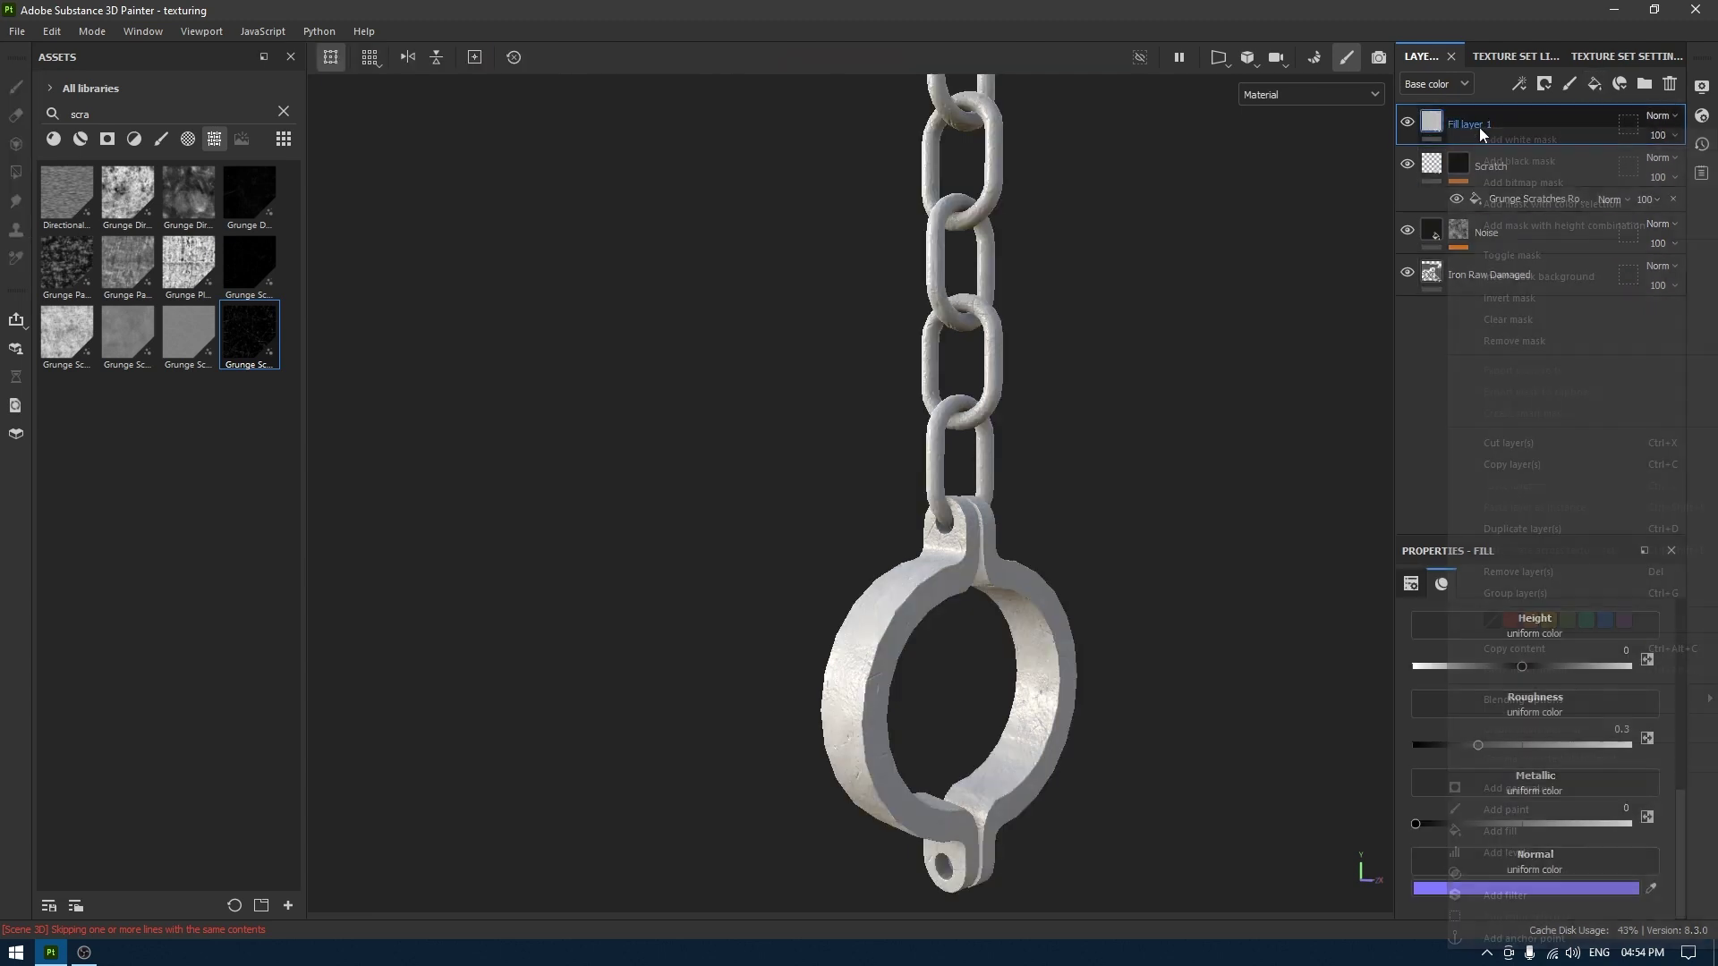
left_click(1514, 162)
Add a generator to the new layer's mask and assign Metal Edge Wear to it.
right_click(1495, 131)
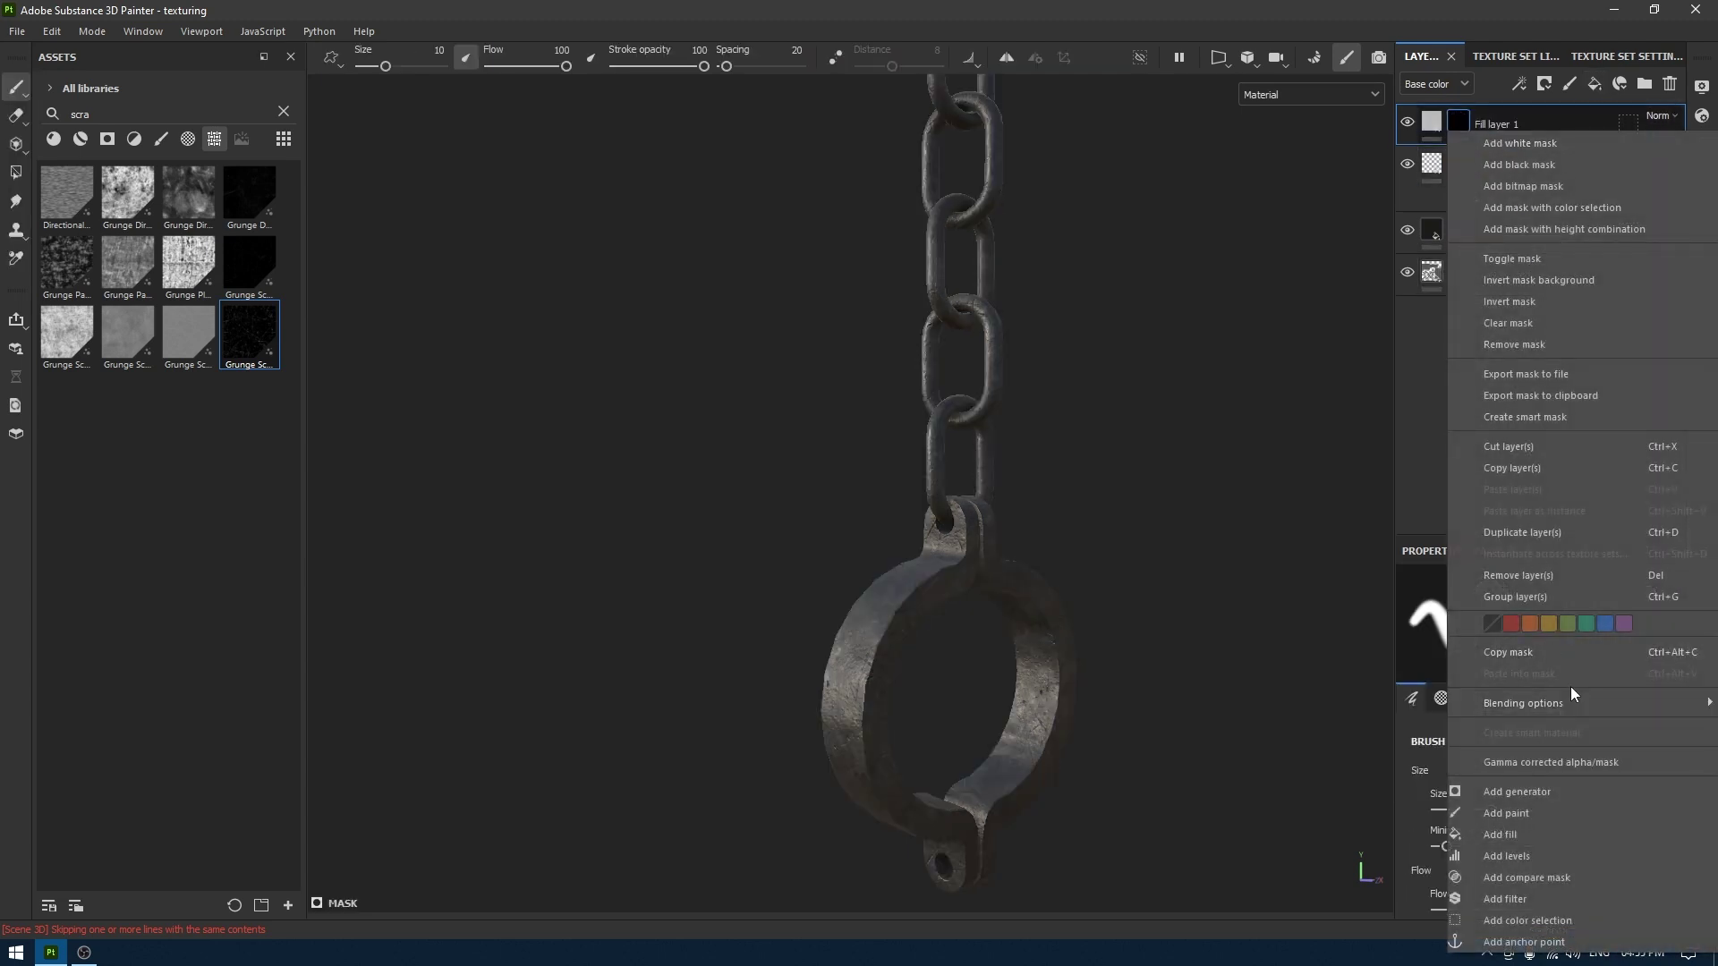
left_click(1532, 787)
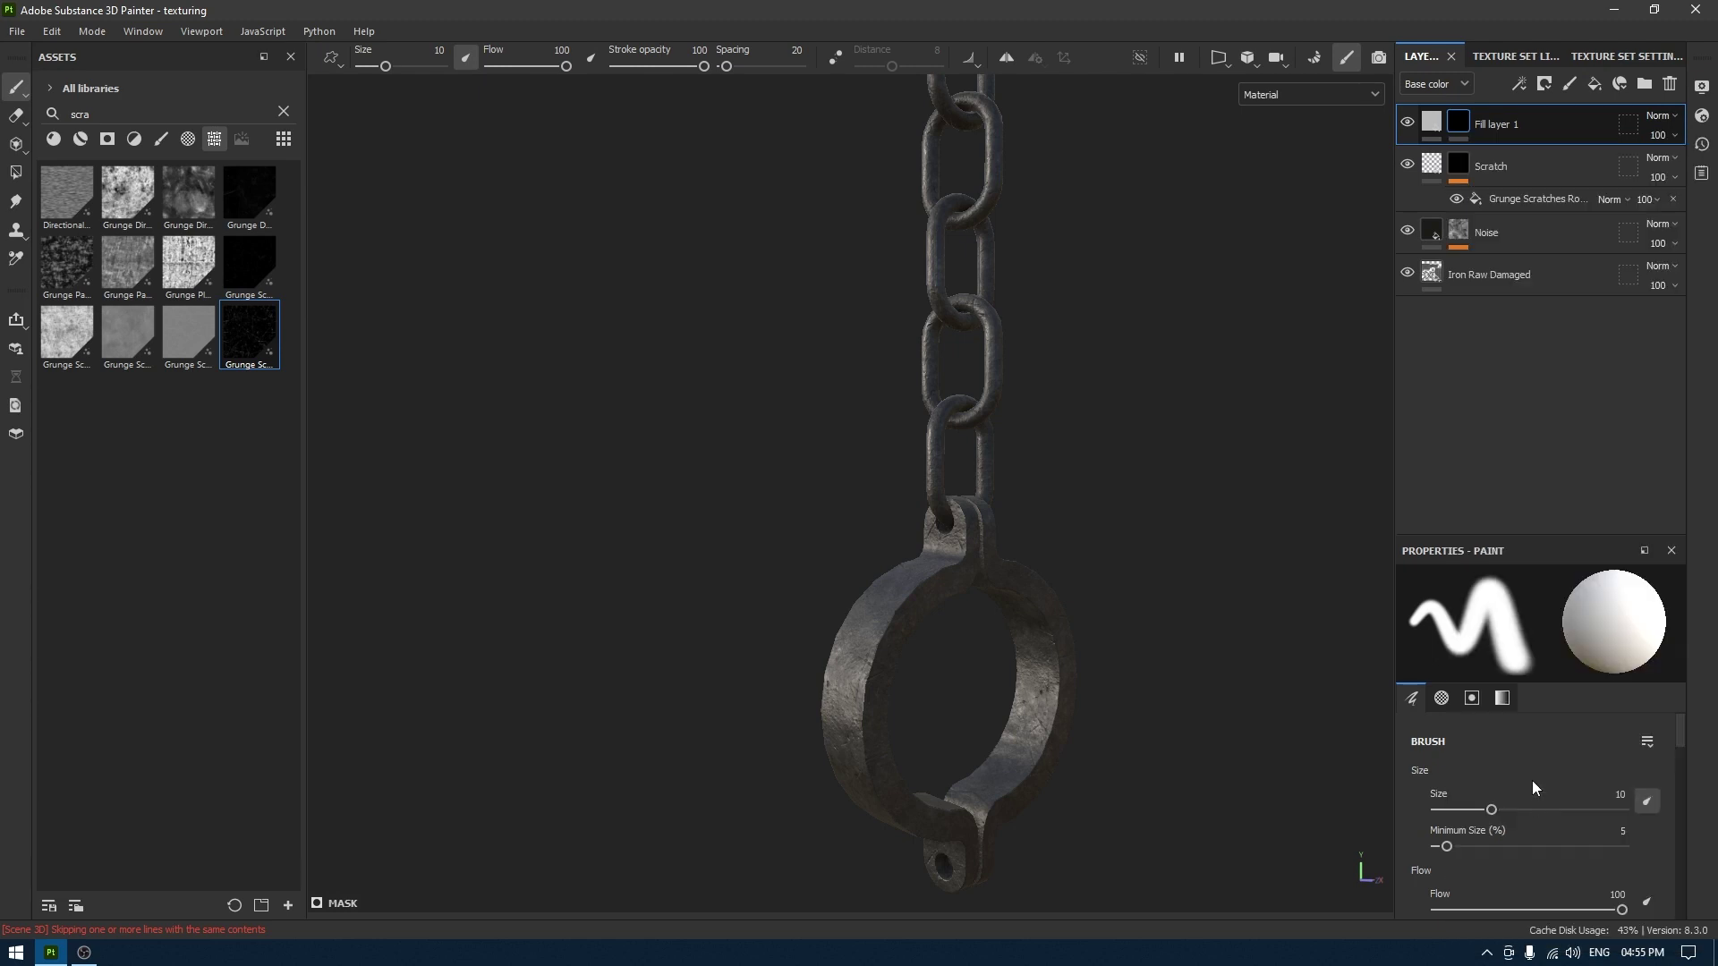
left_click(1525, 637)
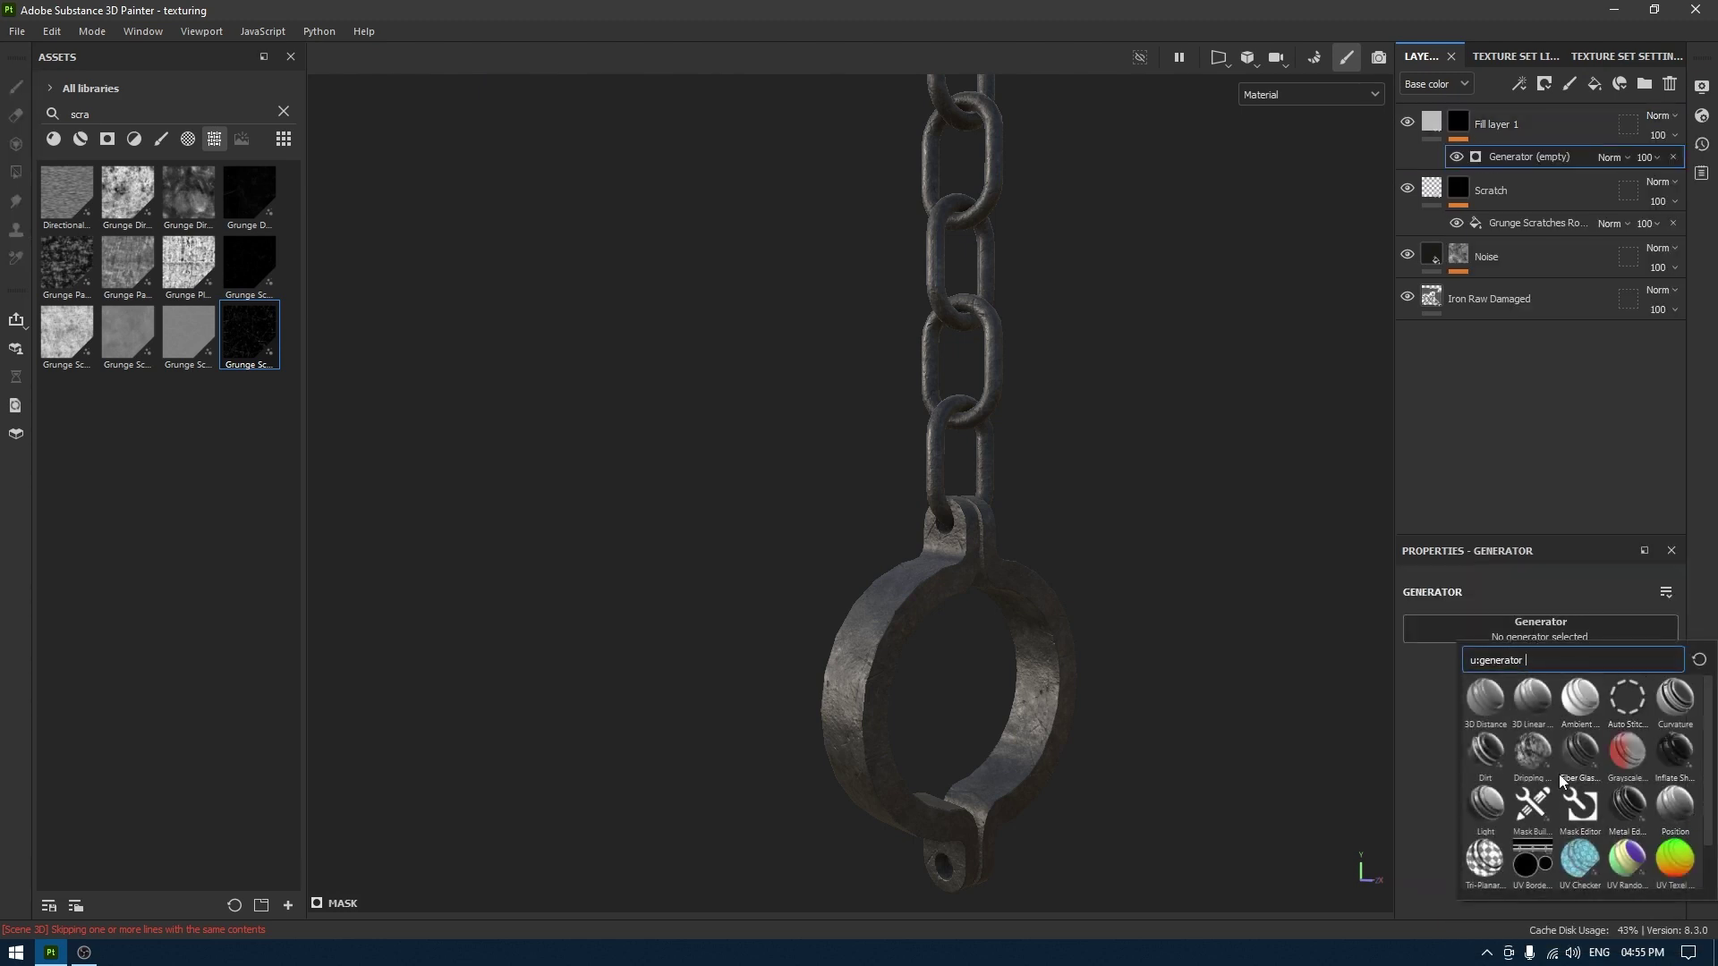
left_click(1634, 802)
middle_click_drag(1065, 641, 1071, 479, "alt")
left_click_drag(1071, 480, 1035, 541, "alt")
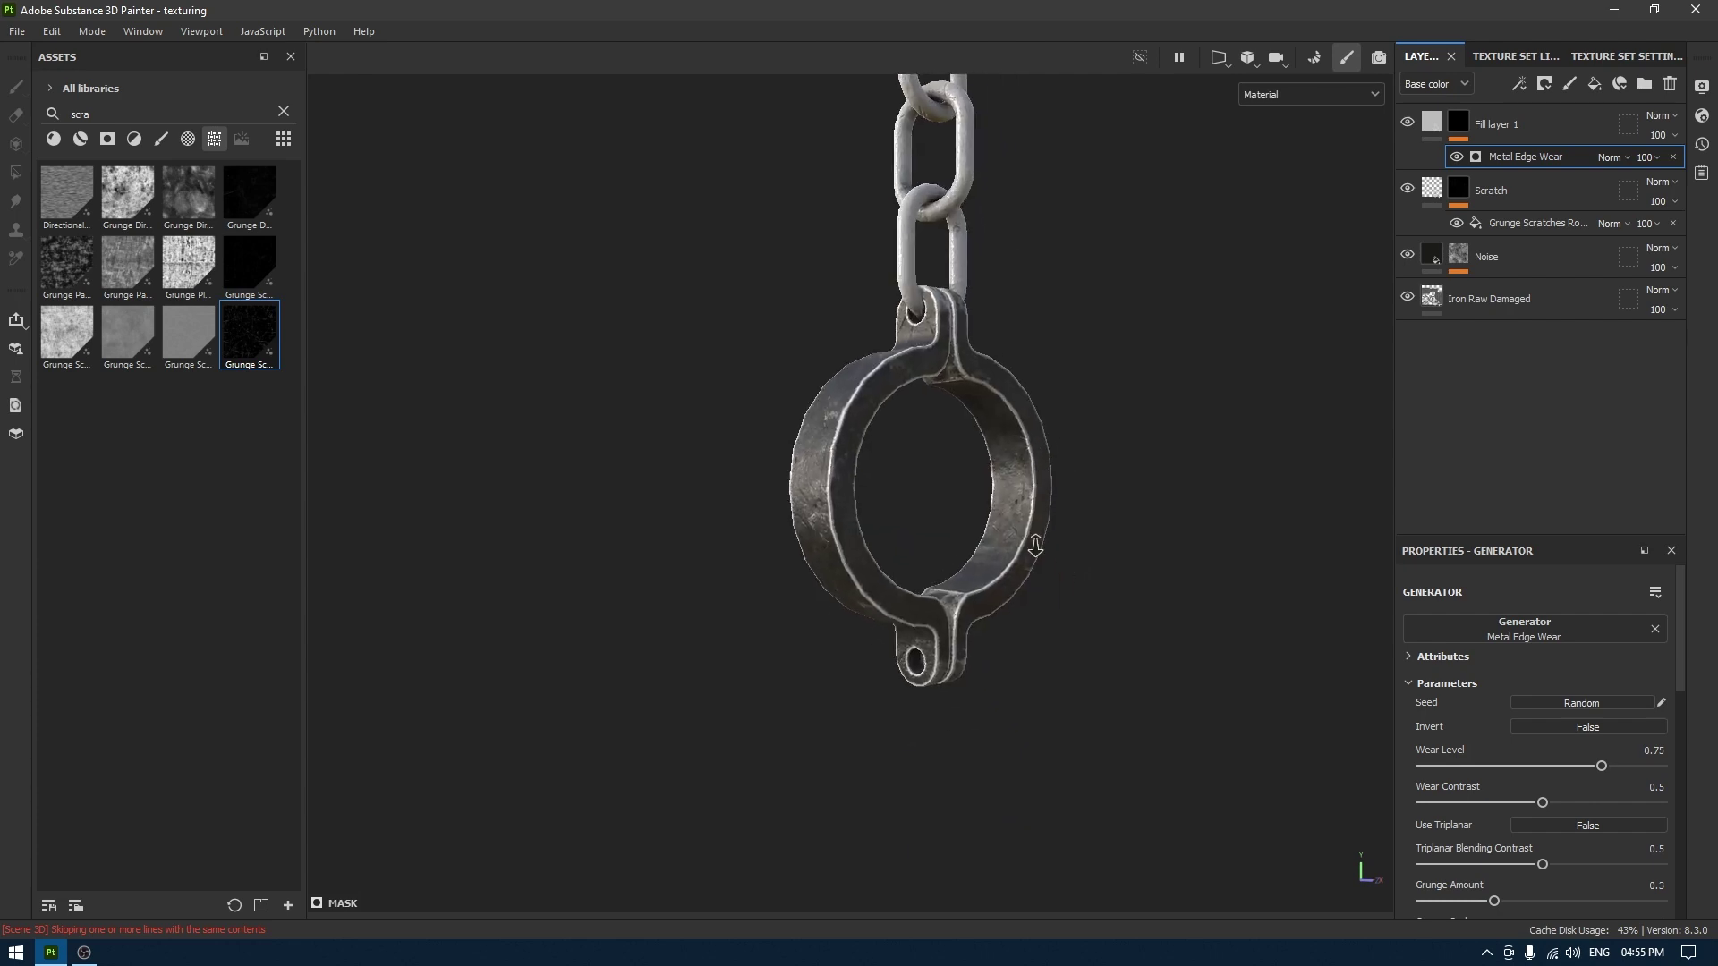
scroll(1027, 510, "up", 3)
middle_click_drag(1009, 669, 1041, 817, "alt")
left_click_drag(1144, 604, 1197, 487, "alt")
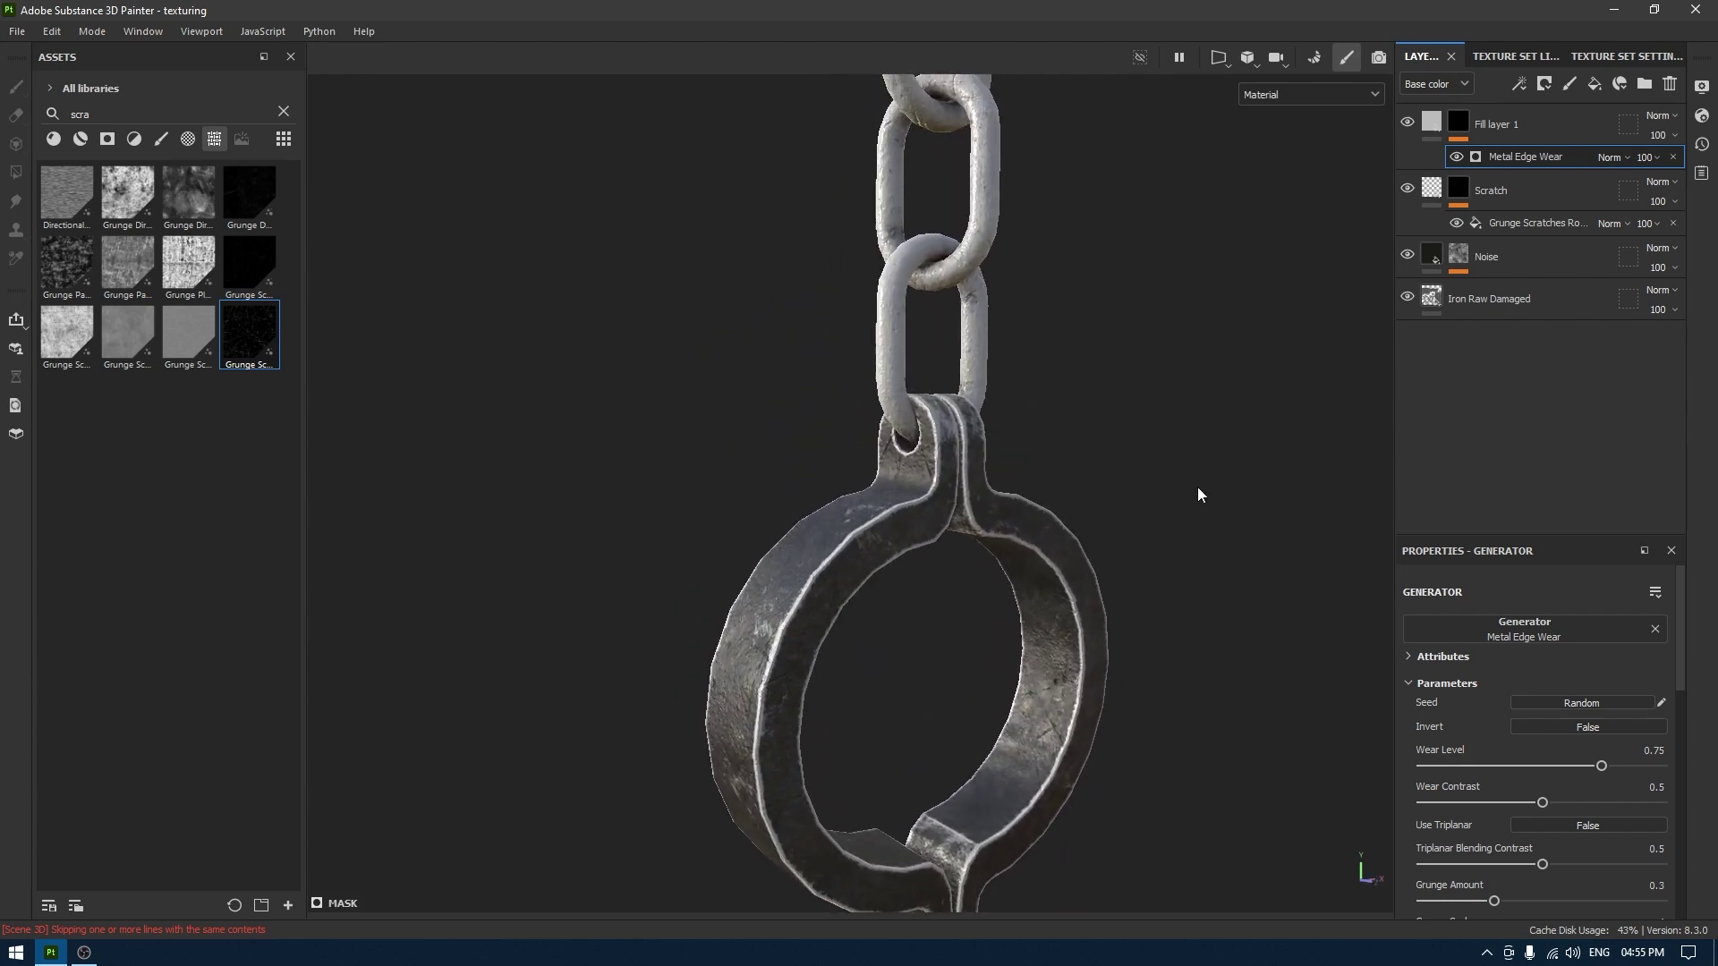
Set the height of the edge wear fill layer to -0.05.
left_click(1432, 123)
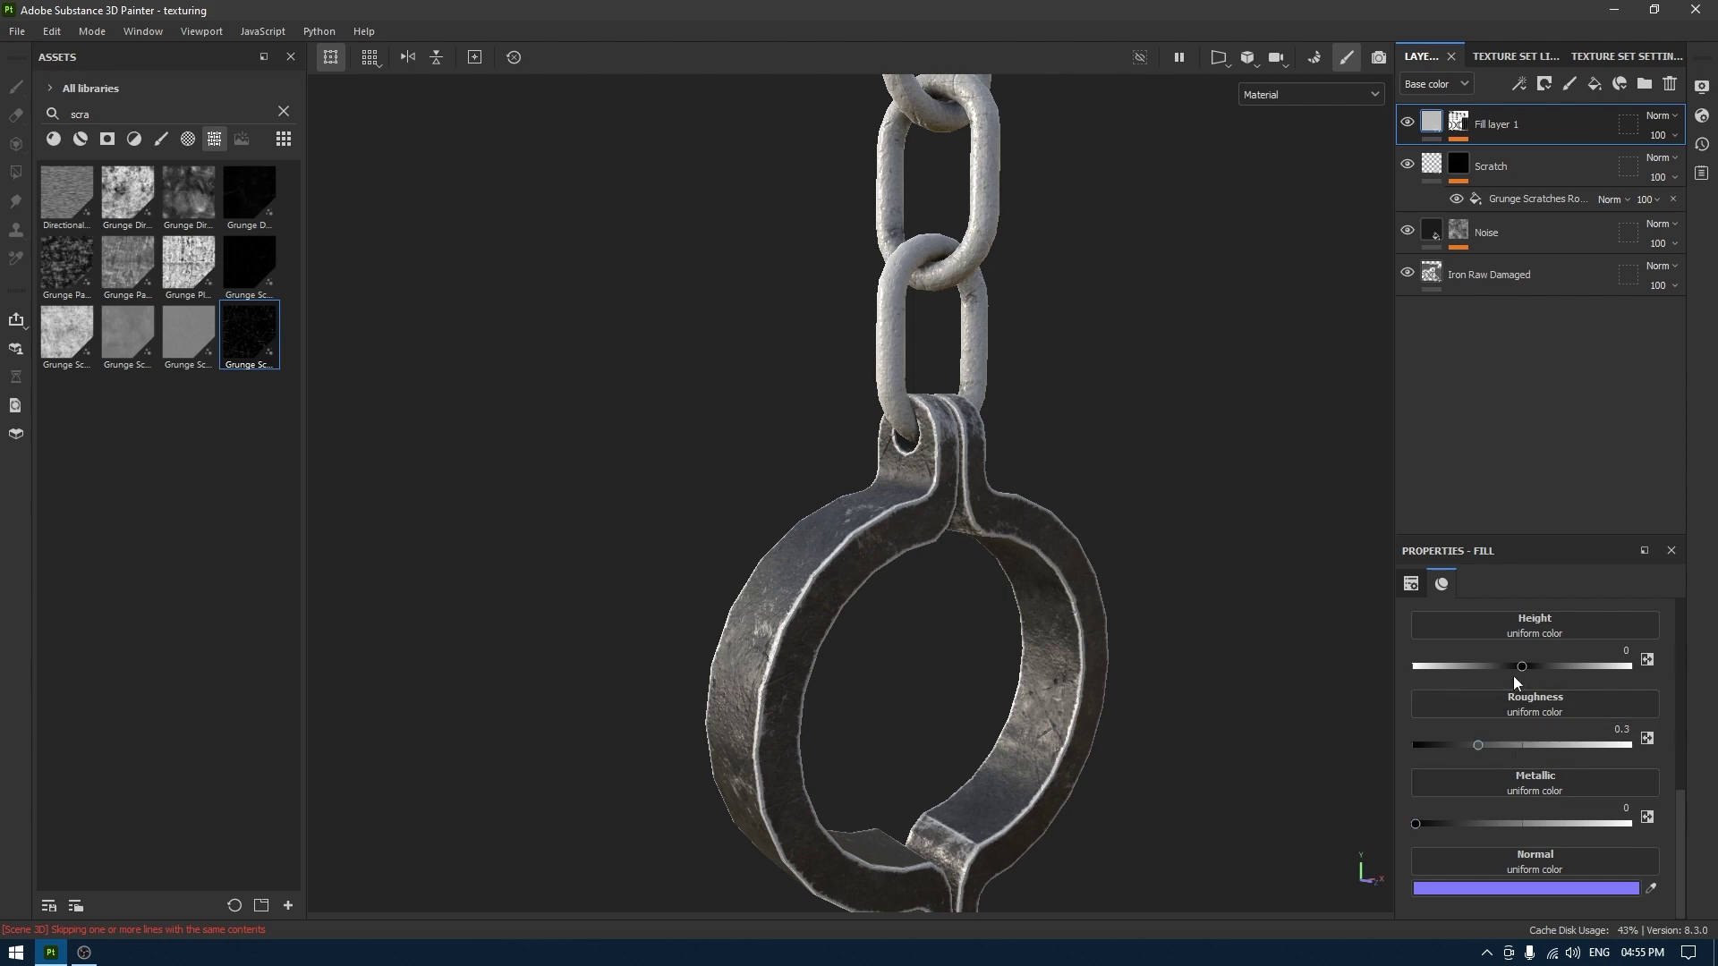
left_click_drag(1521, 664, 1505, 667)
right_click_drag(846, 532, 890, 821, "alt")
left_click_drag(890, 821, 957, 629, "alt")
left_click_drag(1487, 669, 1616, 649)
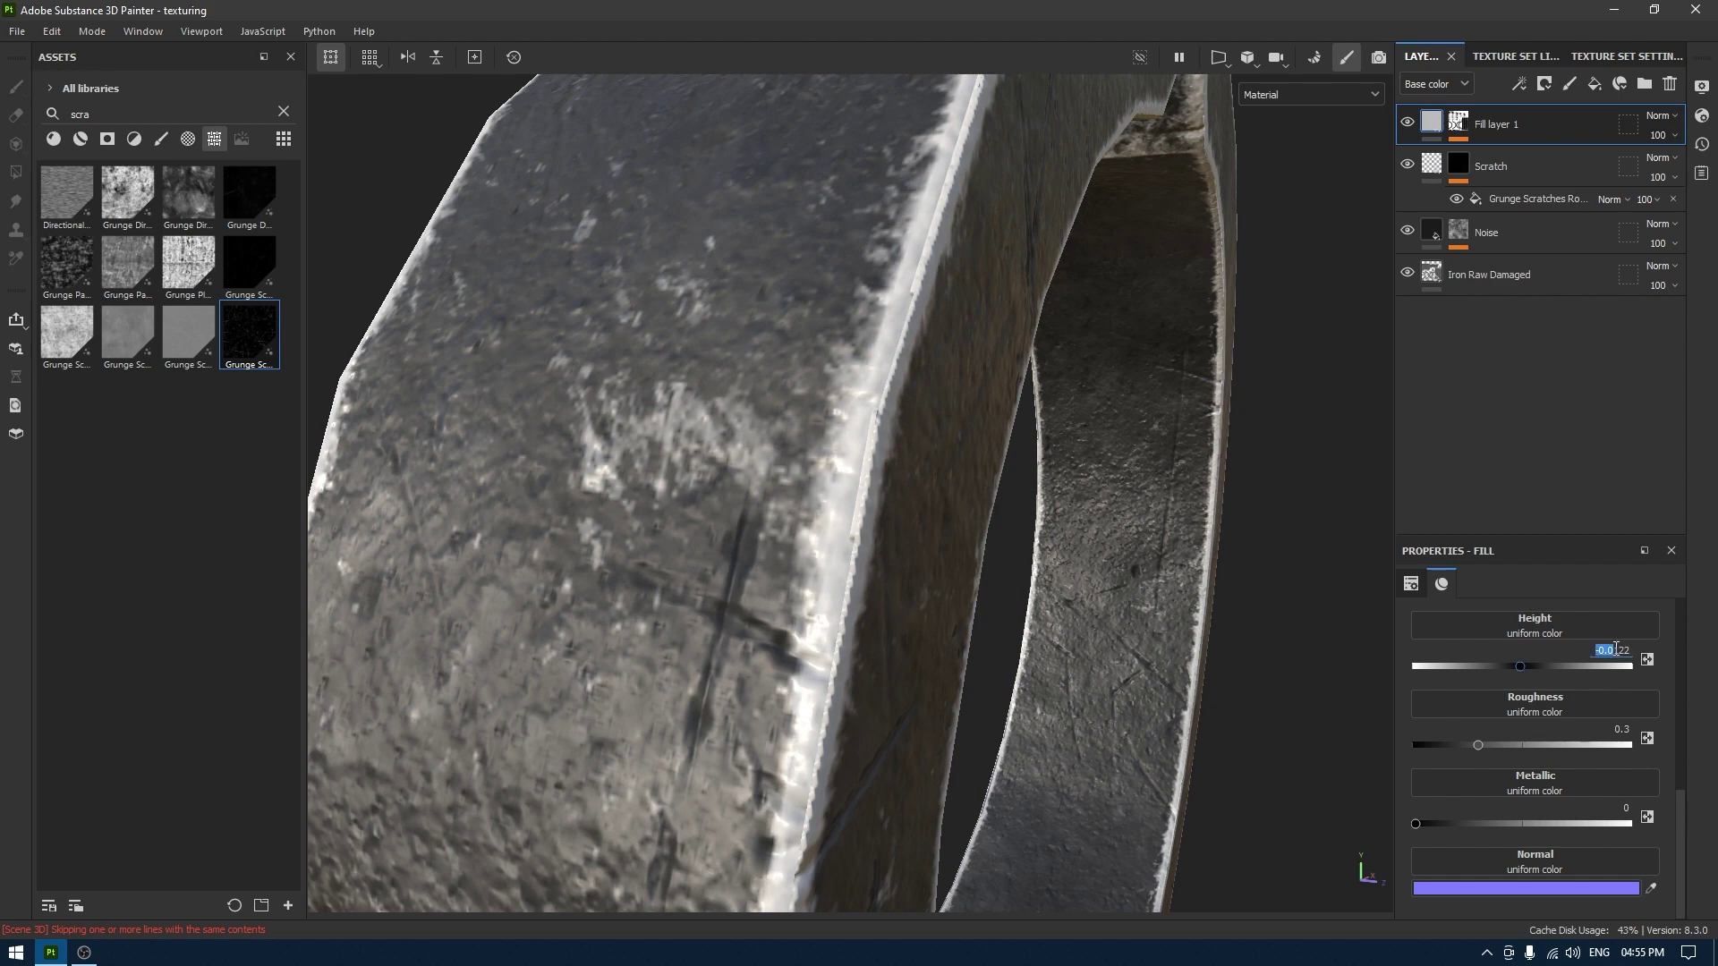
type("-2")
key("Return")
scroll(1050, 537, "down", 4)
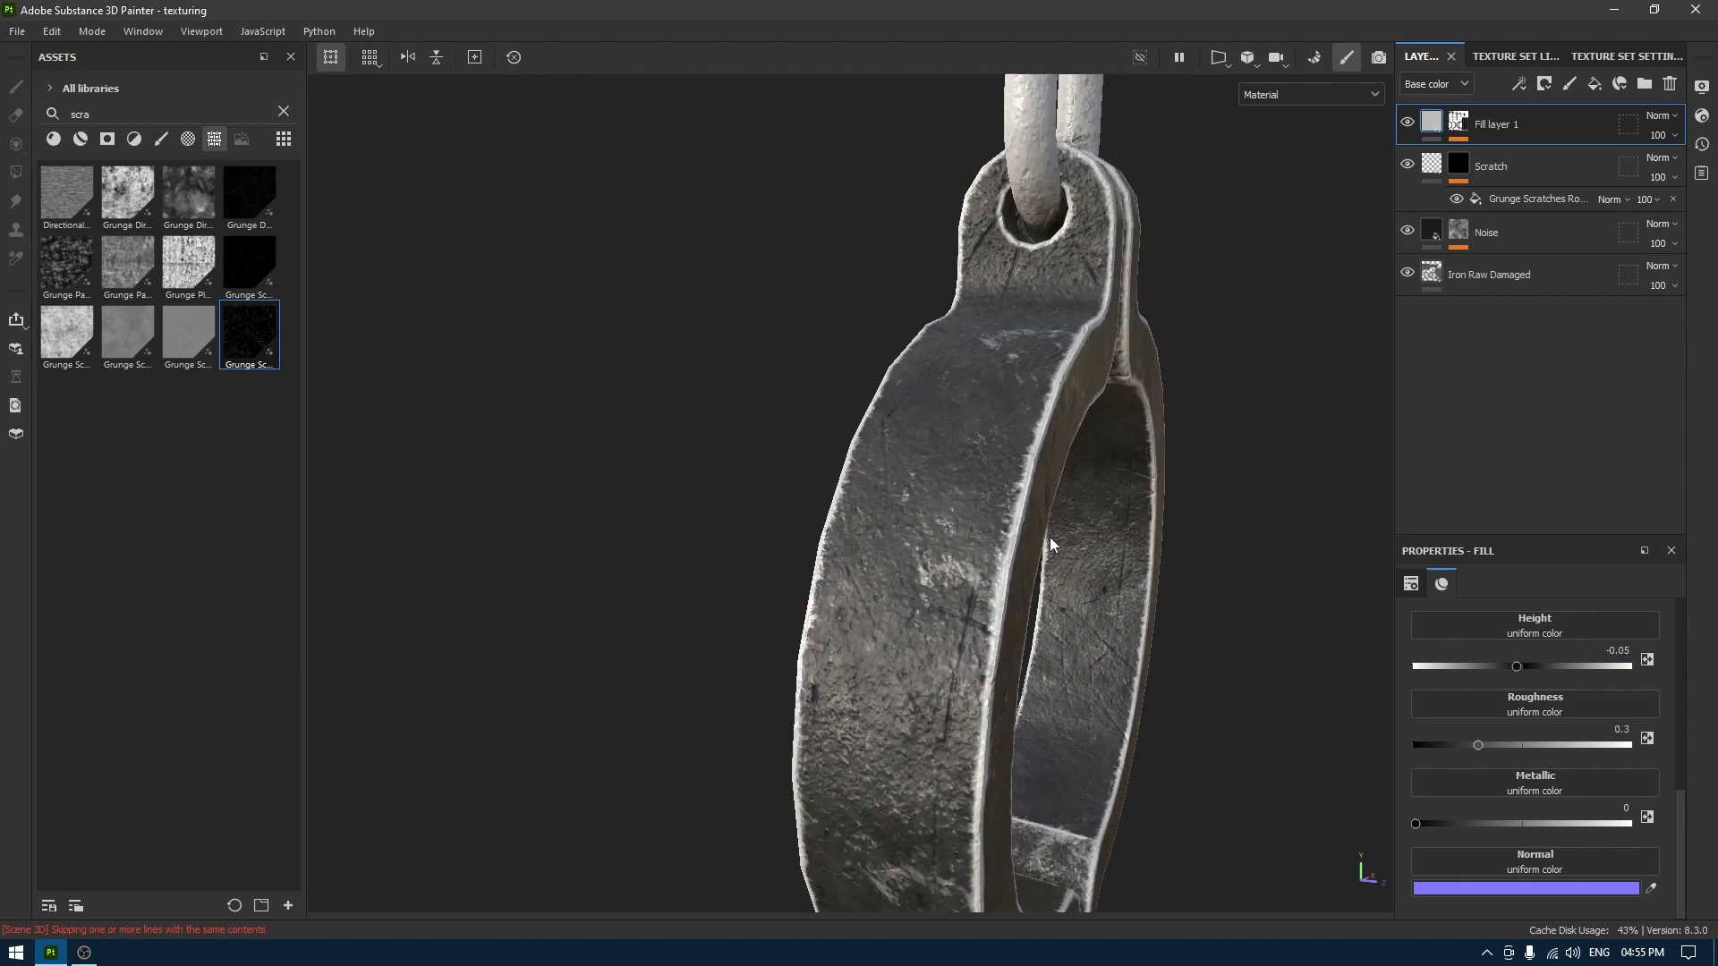
Enable triplanar mapping for the Metal Edge Wear generator in the layer's mask.
middle_click_drag(1049, 536, 1126, 599, "alt")
left_click(1467, 113)
left_click(1461, 124)
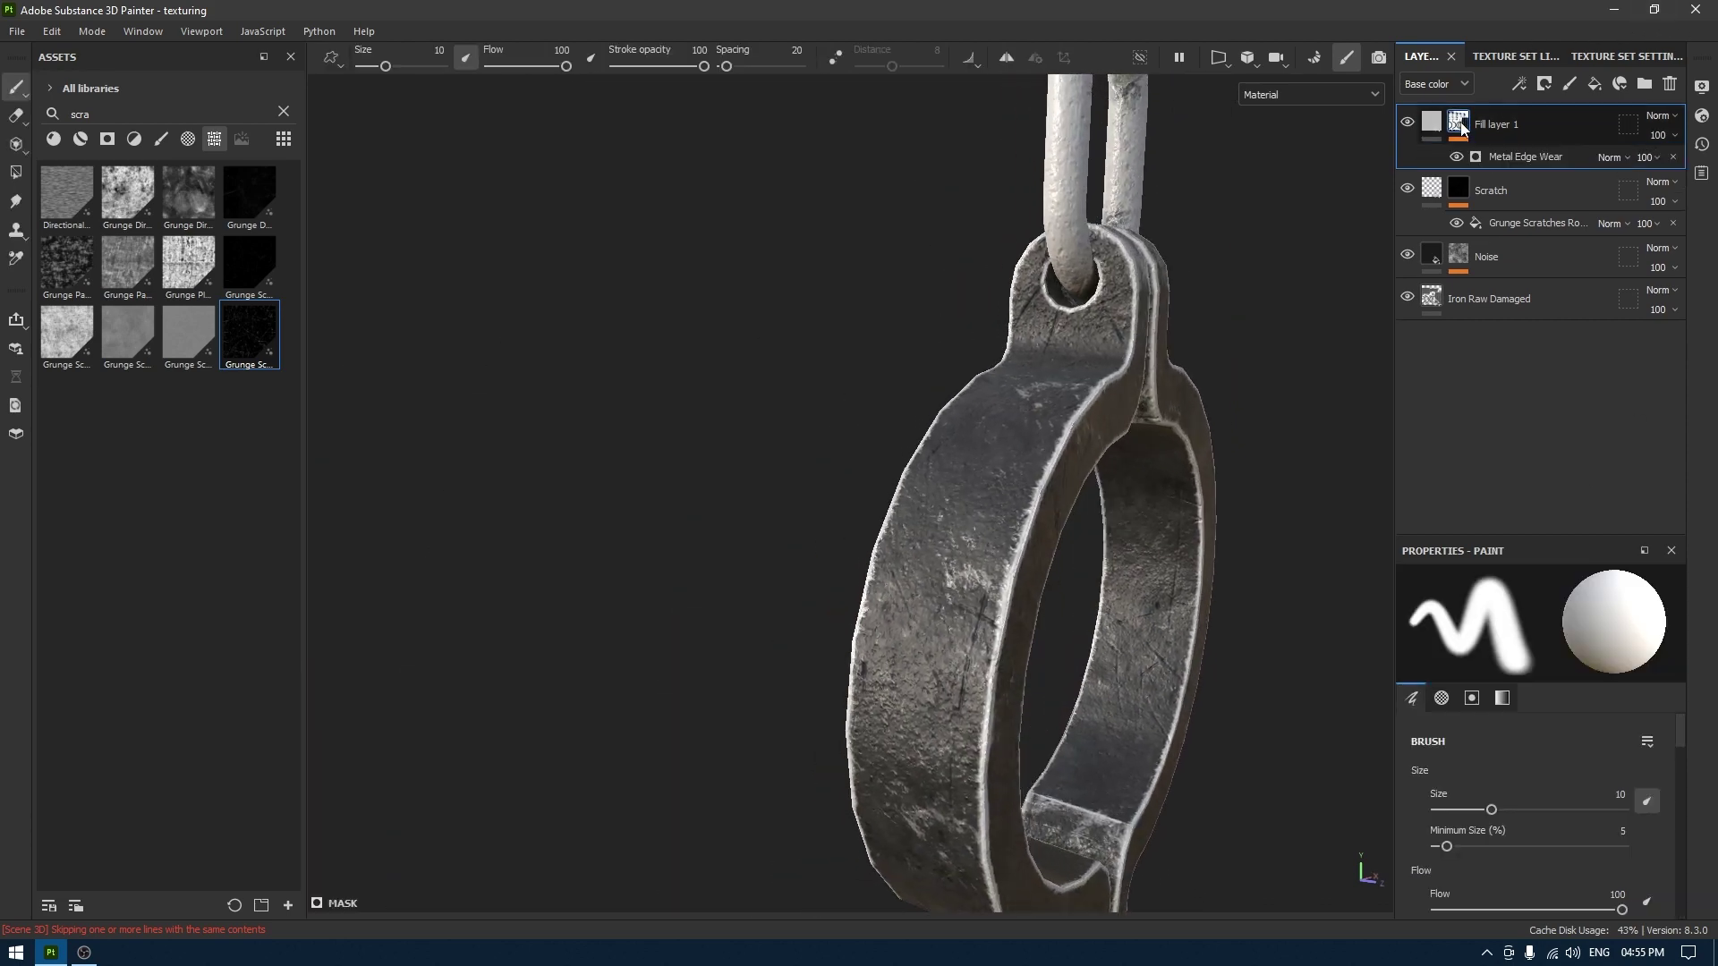
left_click(1510, 152)
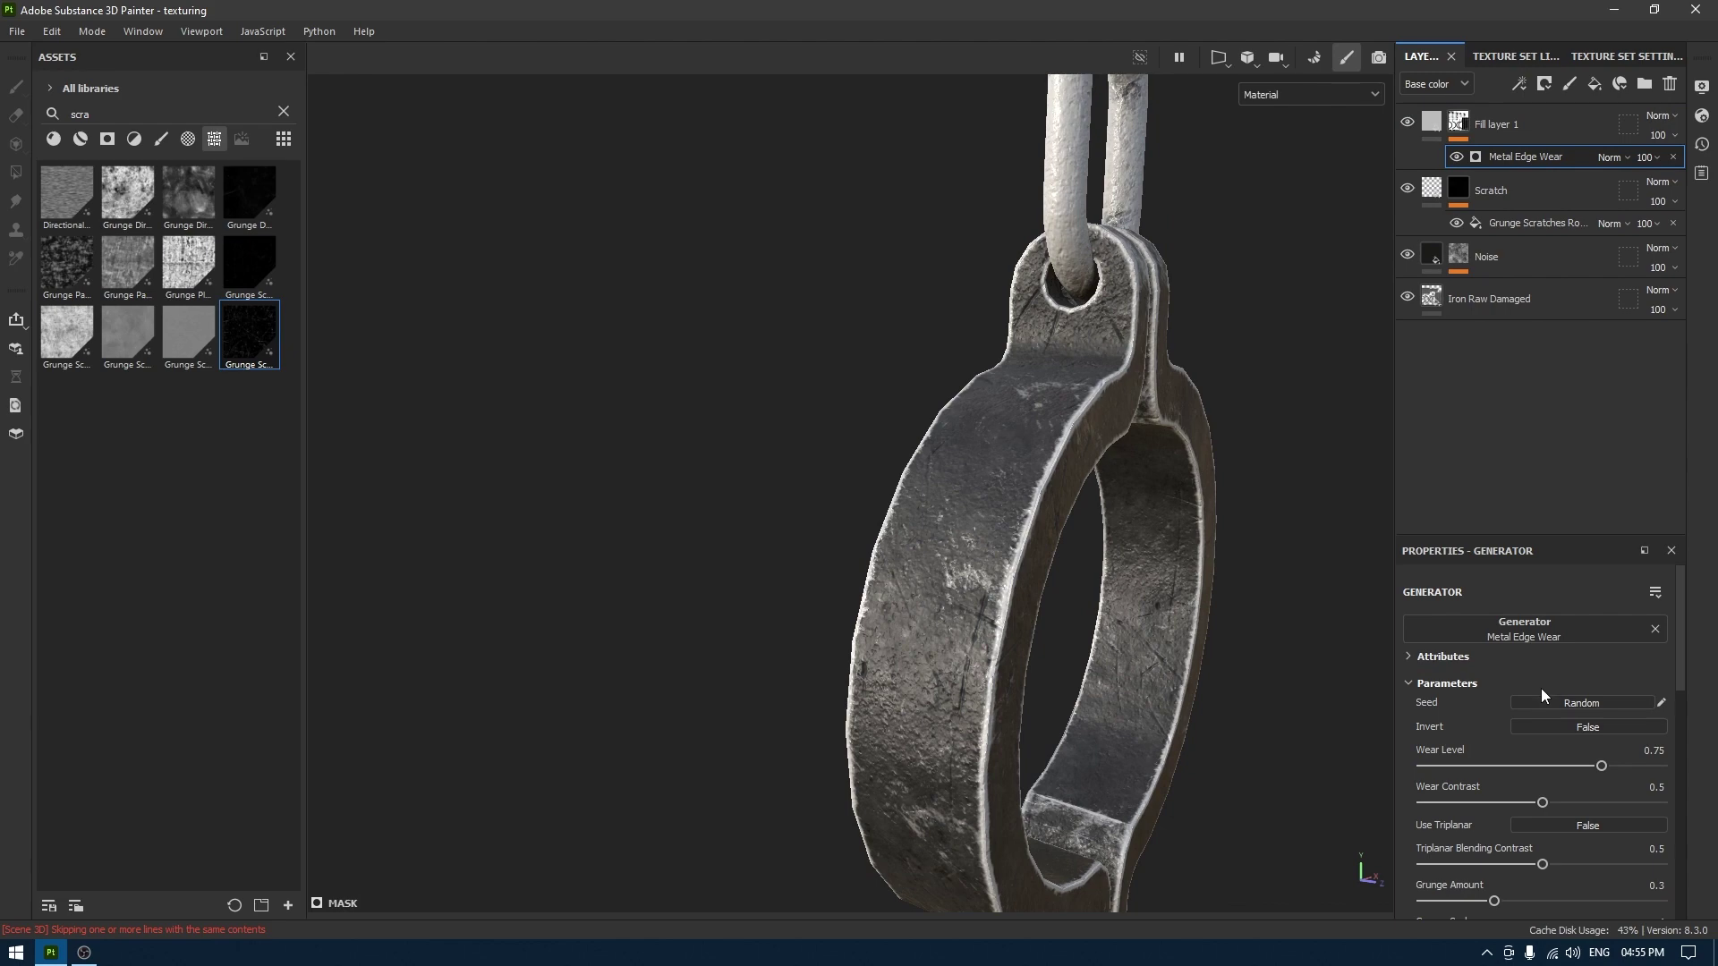
scroll(1540, 689, "down", 1)
left_click(1558, 774)
left_click_drag(1244, 703, 1188, 662, "alt")
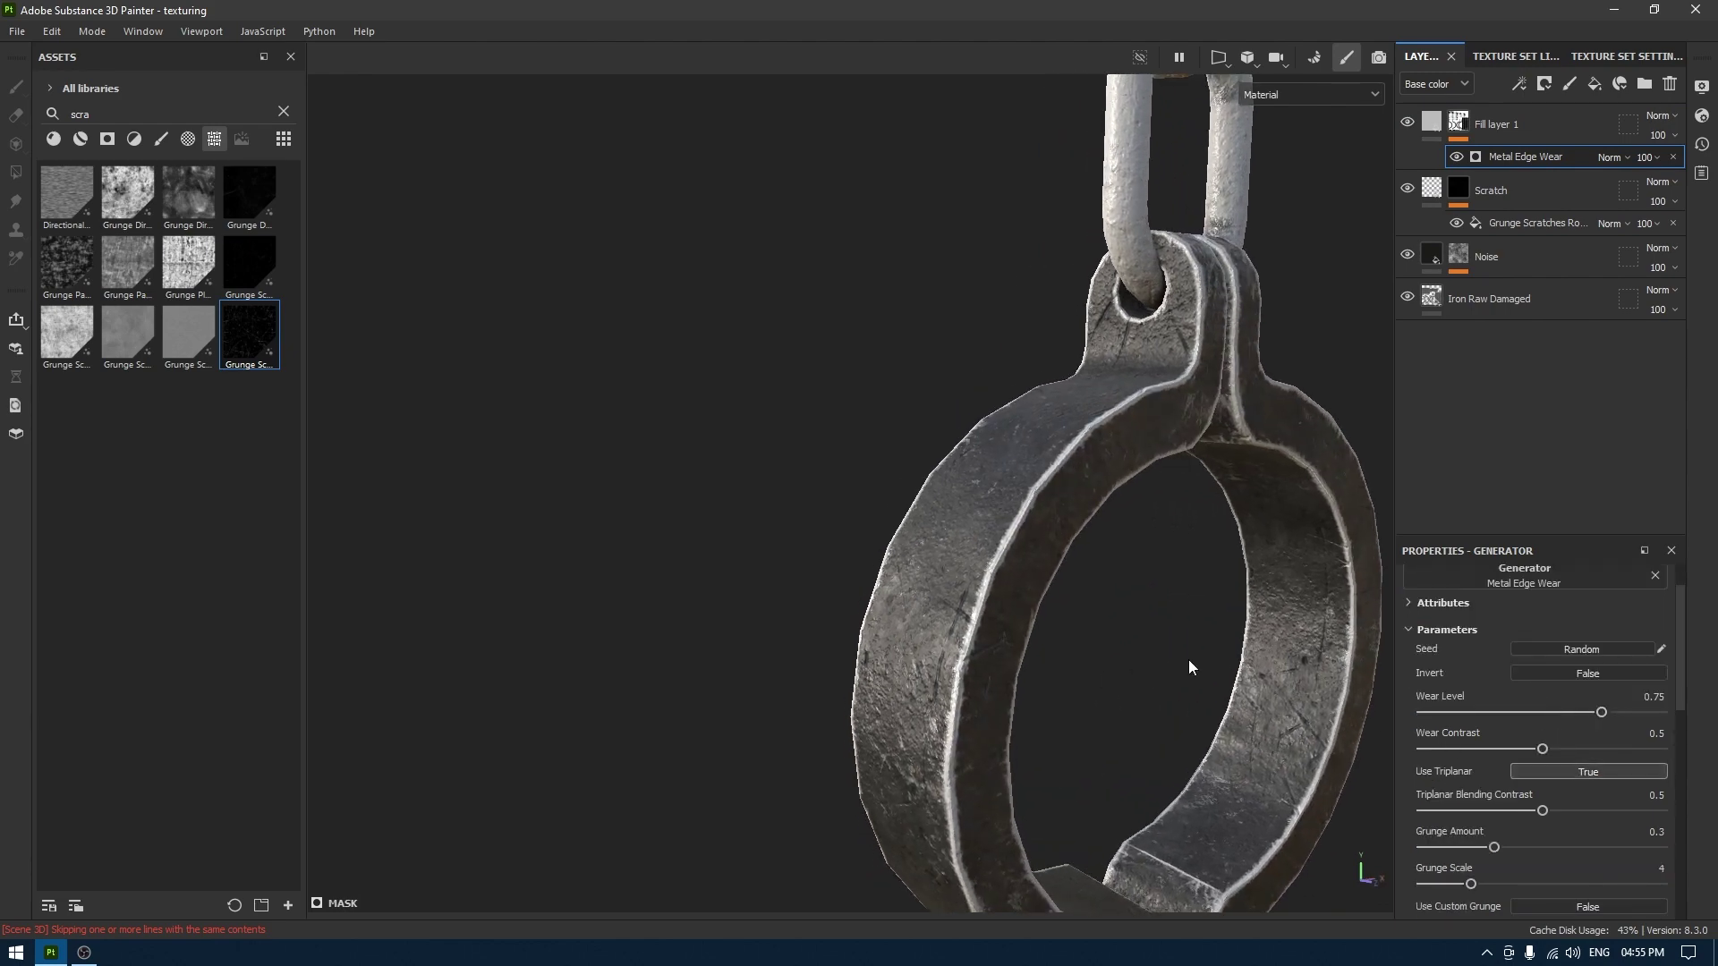
middle_click_drag(1188, 662, 1109, 626, "alt")
Set the Metal Edge Wear generator to wear level 0.4, wear contrast 0.28, grunge scale 11 and grunge amount 0.57.
left_click_drag(1600, 713, 1519, 718)
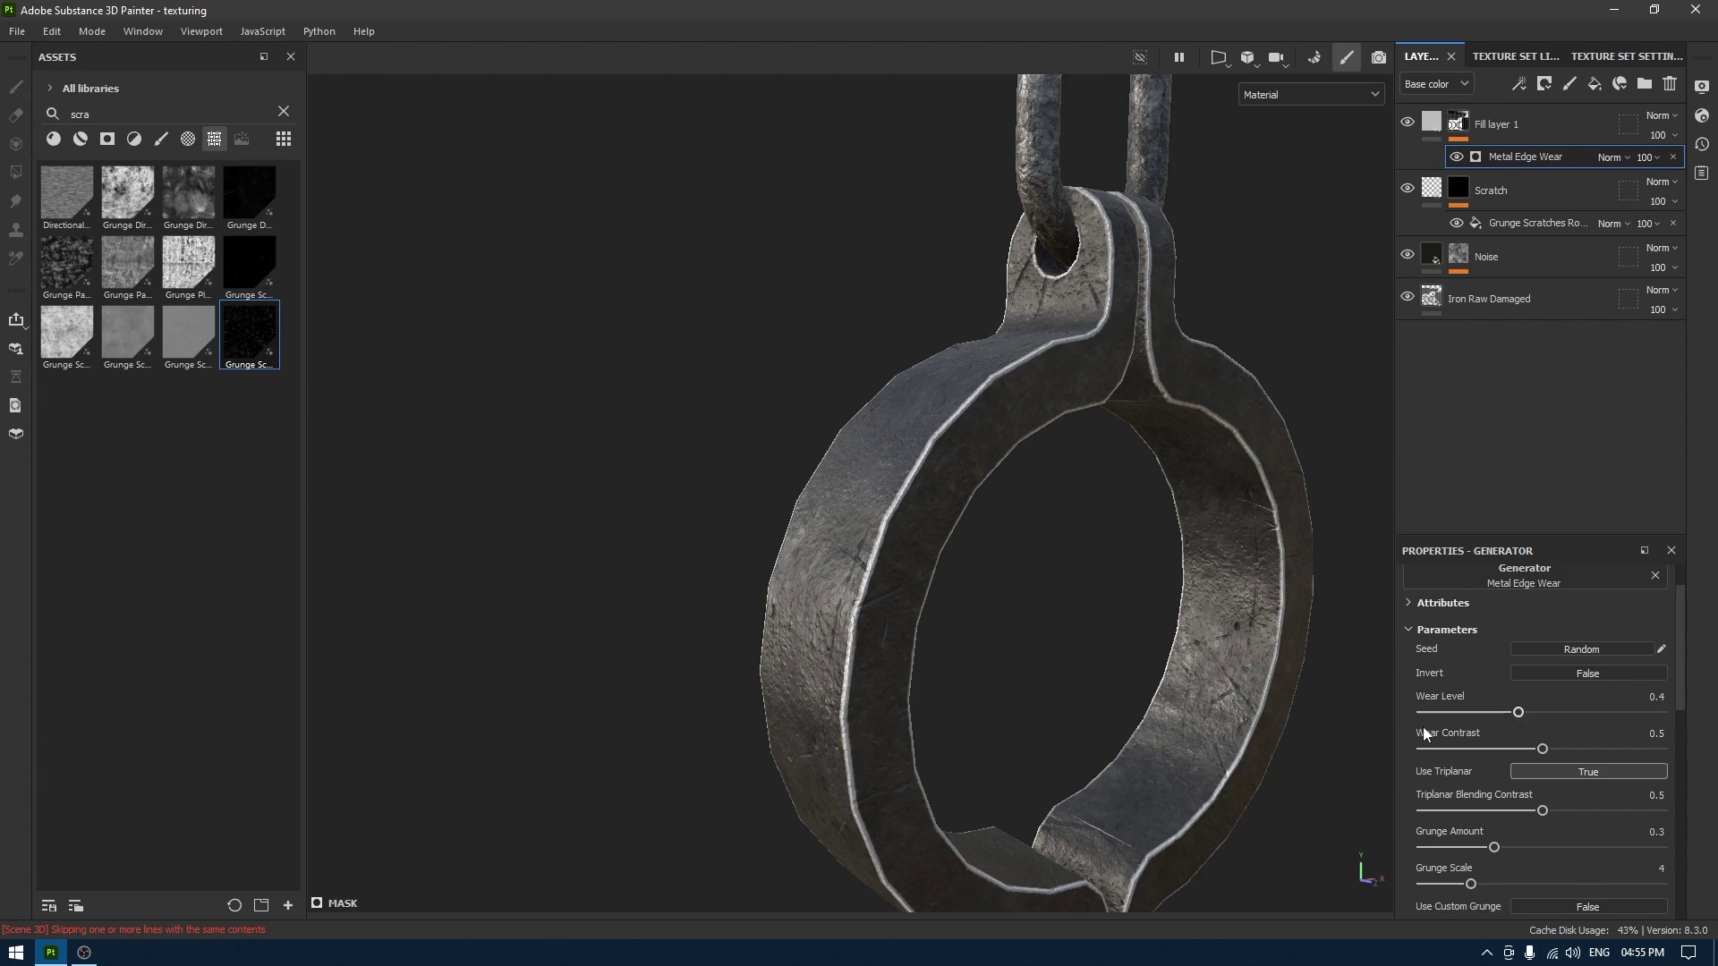
left_click_drag(1378, 693, 1251, 587, "alt")
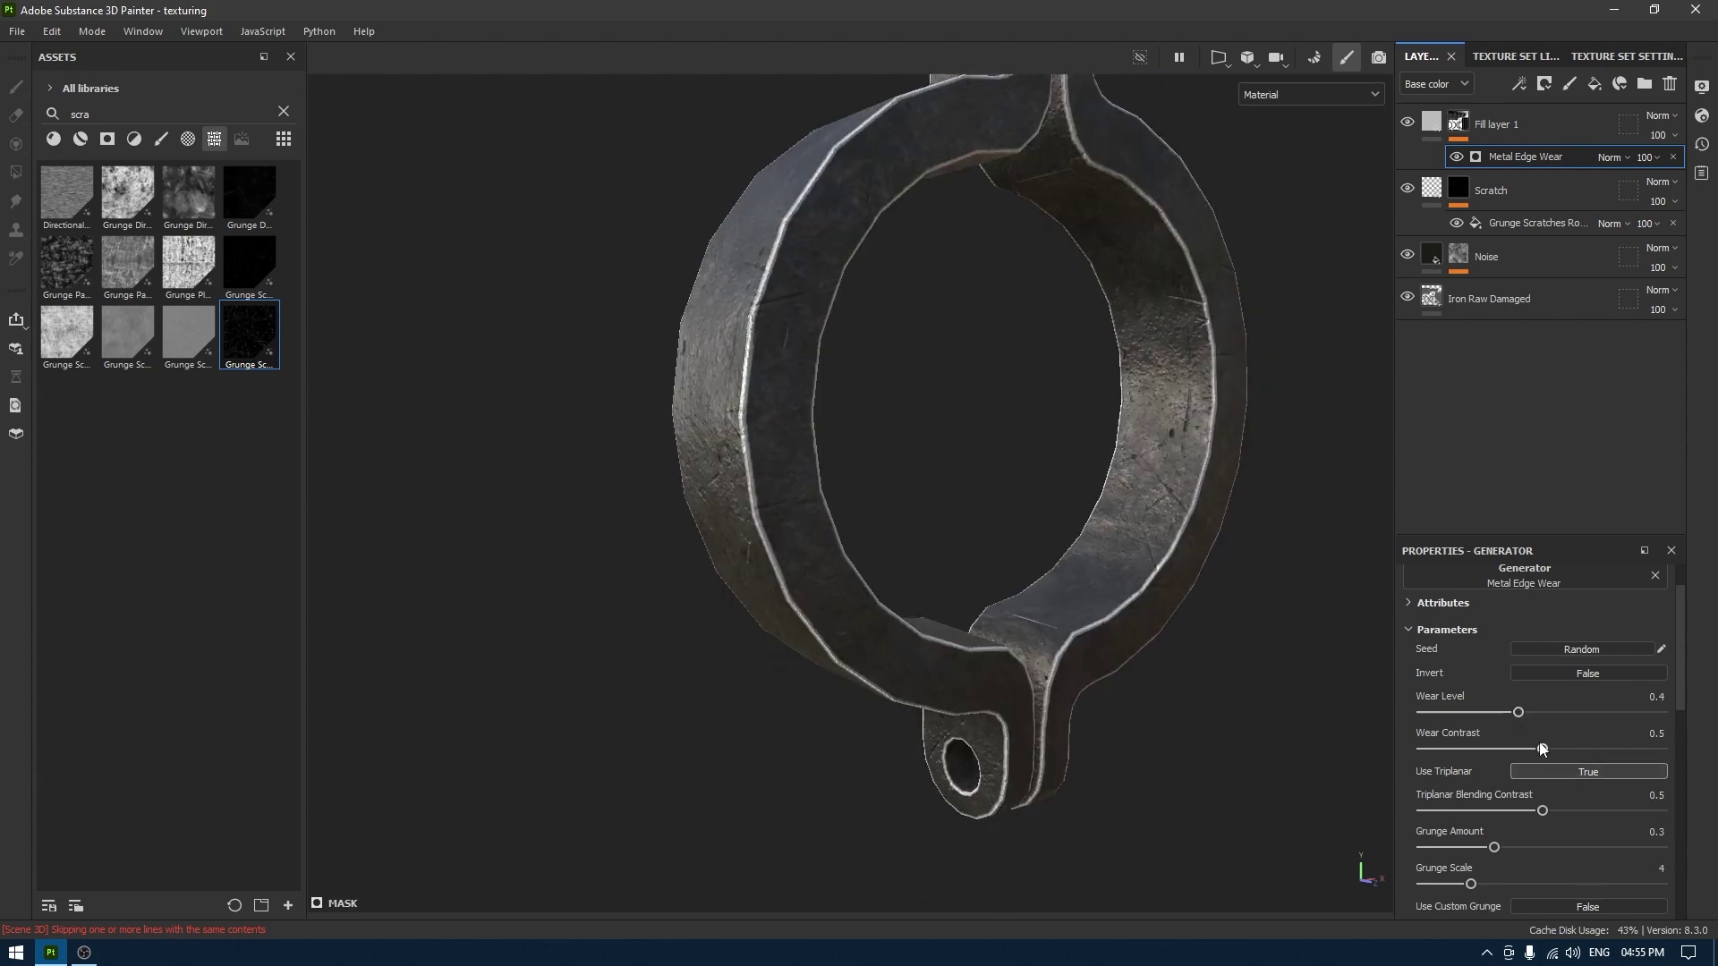
left_click_drag(1542, 749, 1512, 759)
left_click_drag(1474, 886, 1591, 886)
left_click_drag(1503, 849, 1560, 850)
left_click_drag(1378, 678, 1133, 585, "alt")
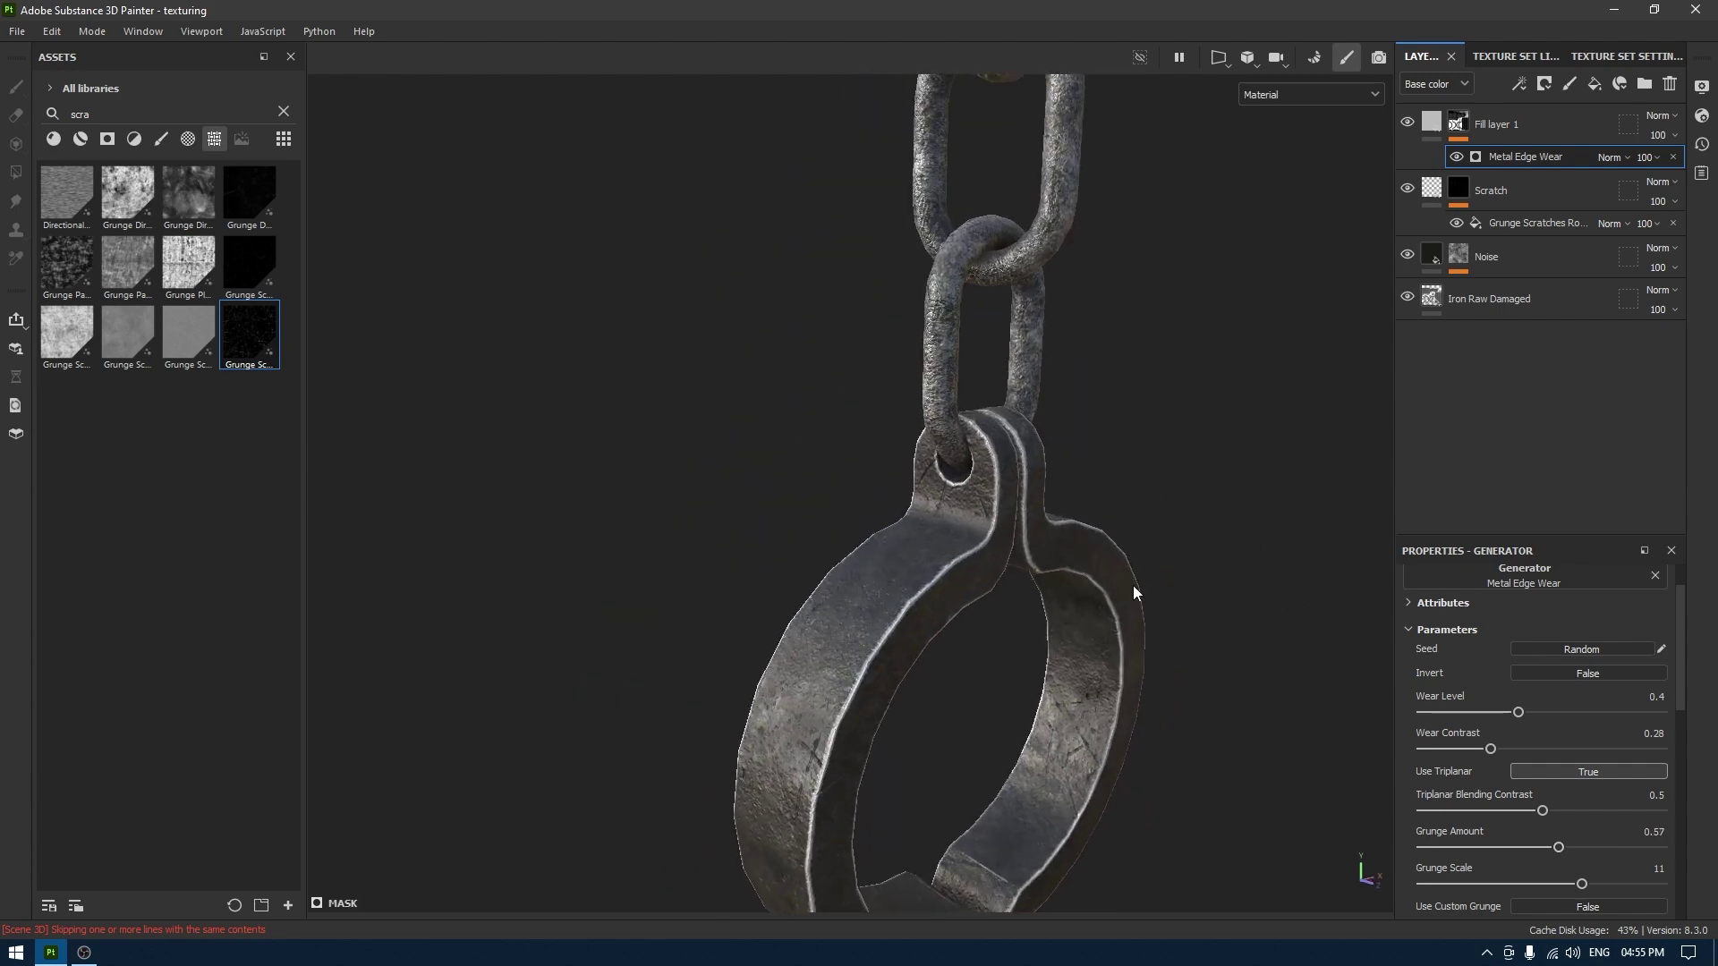
Darken the base color of the edge wear fill layer to 2B2626.
scroll(1133, 586, "down", 3)
middle_click_drag(1057, 301, 1031, 364, "alt")
left_click(1434, 124)
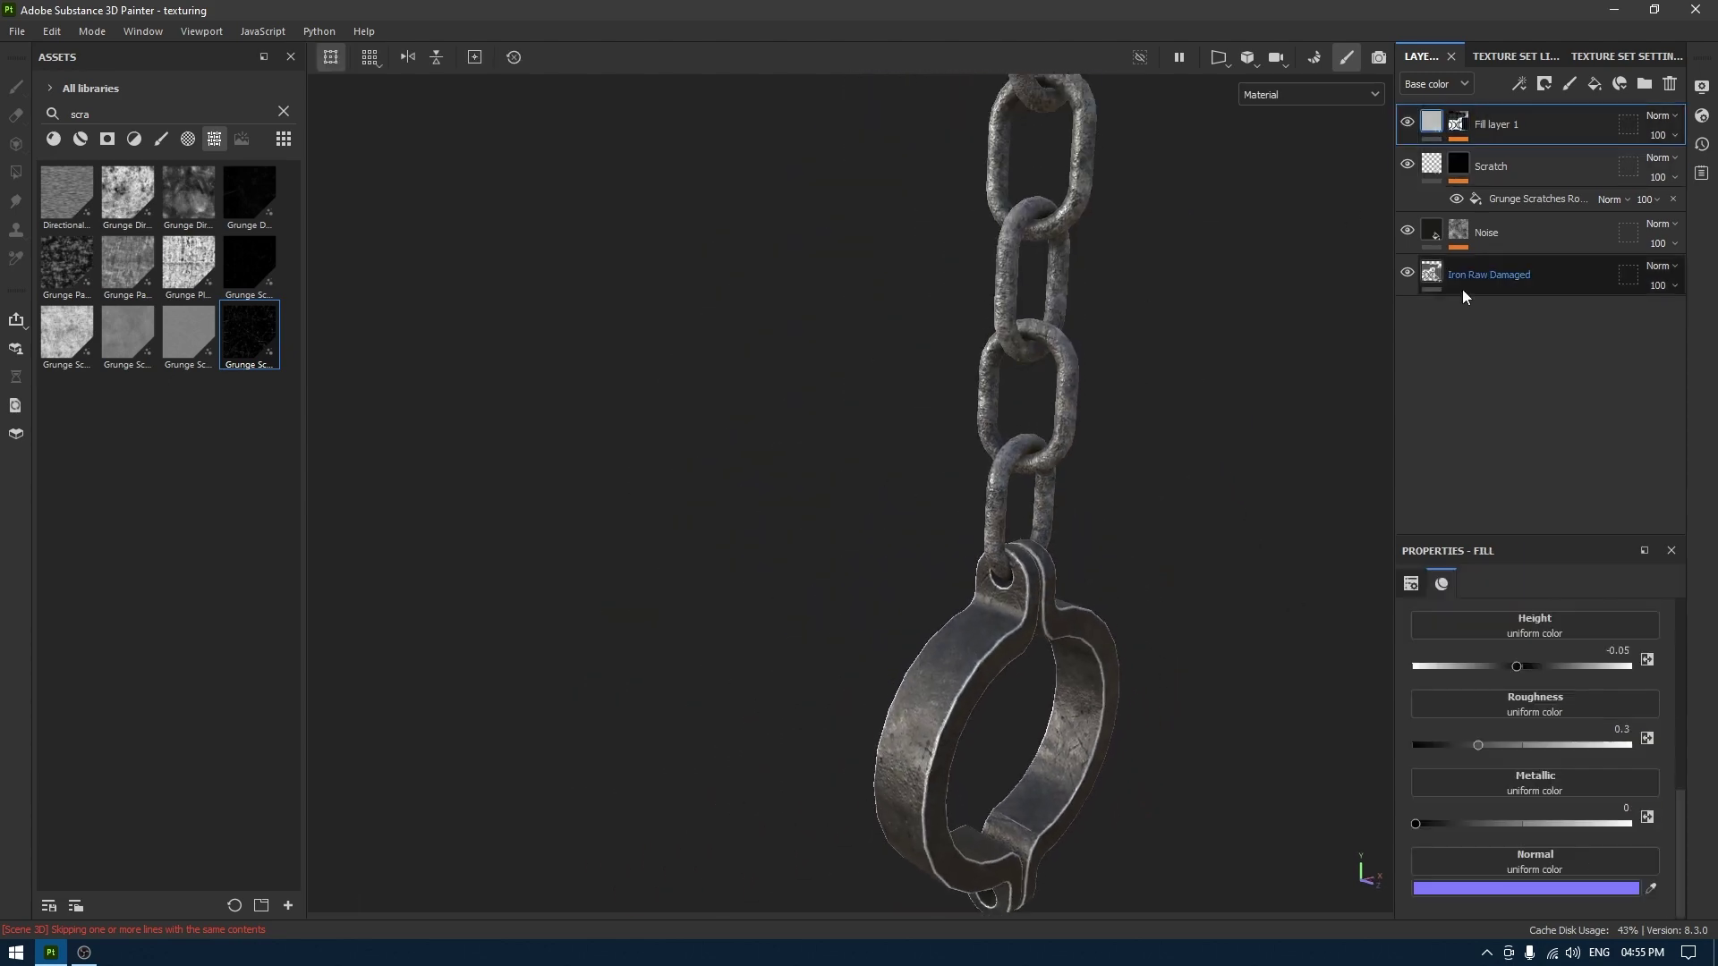
scroll(1521, 789, "up", 3)
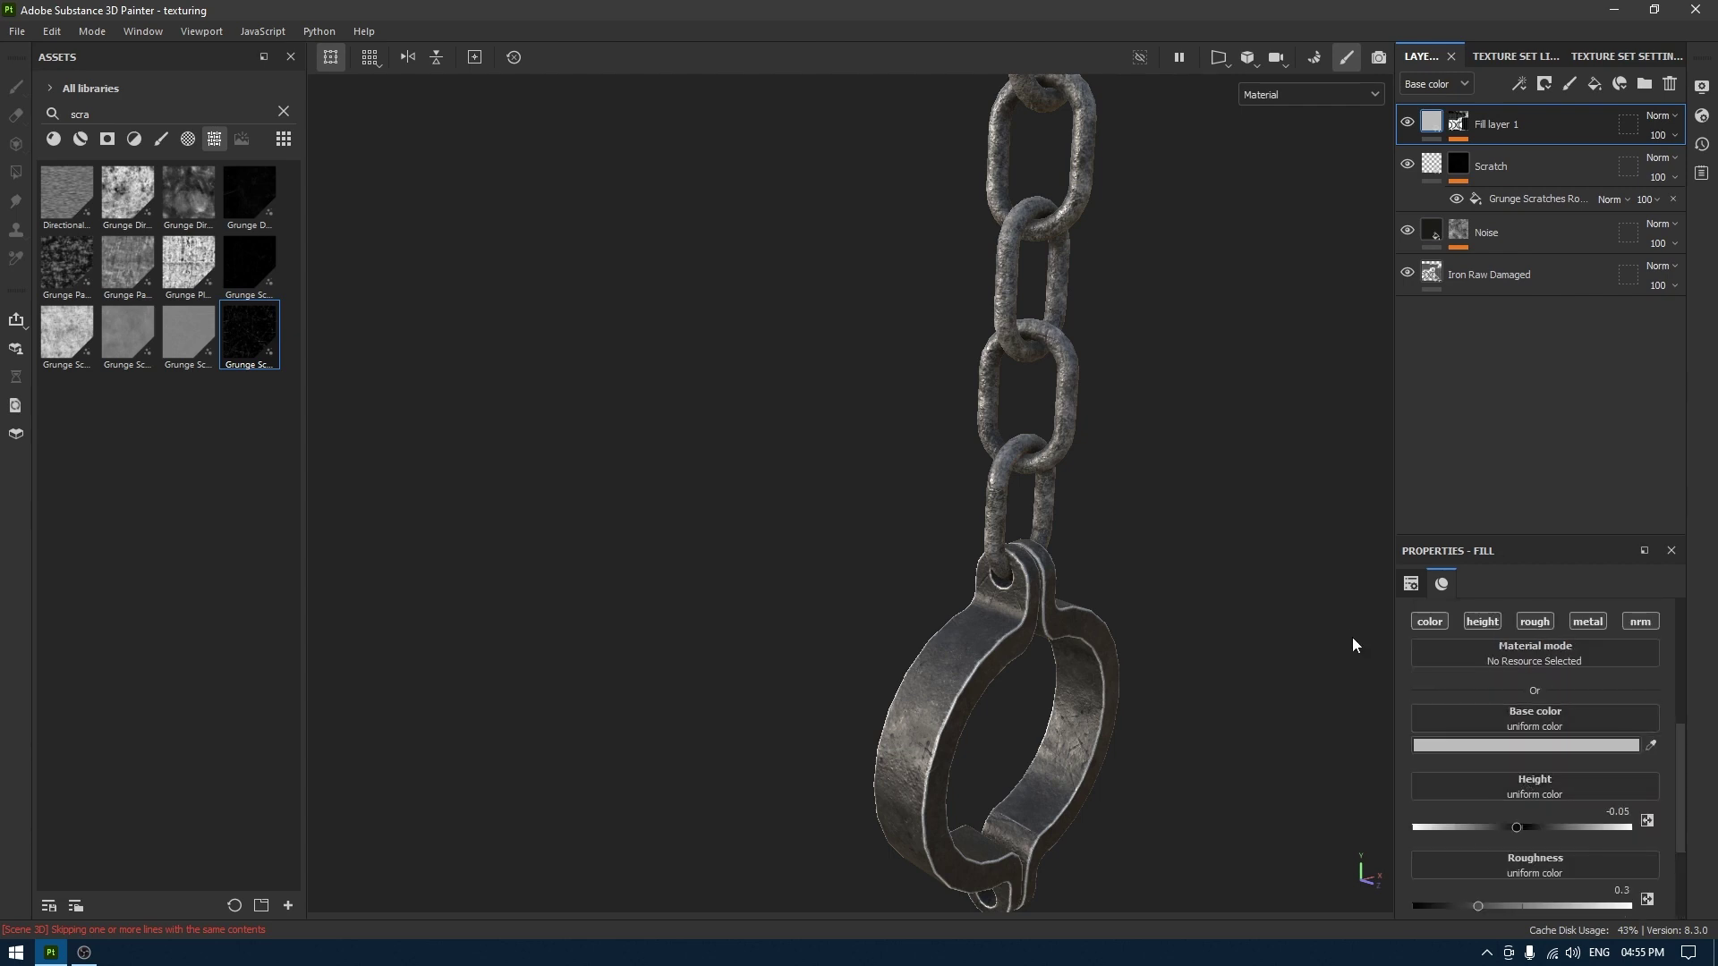
middle_click_drag(1113, 698, 1109, 531, "alt")
left_click_drag(1109, 532, 1226, 658, "alt")
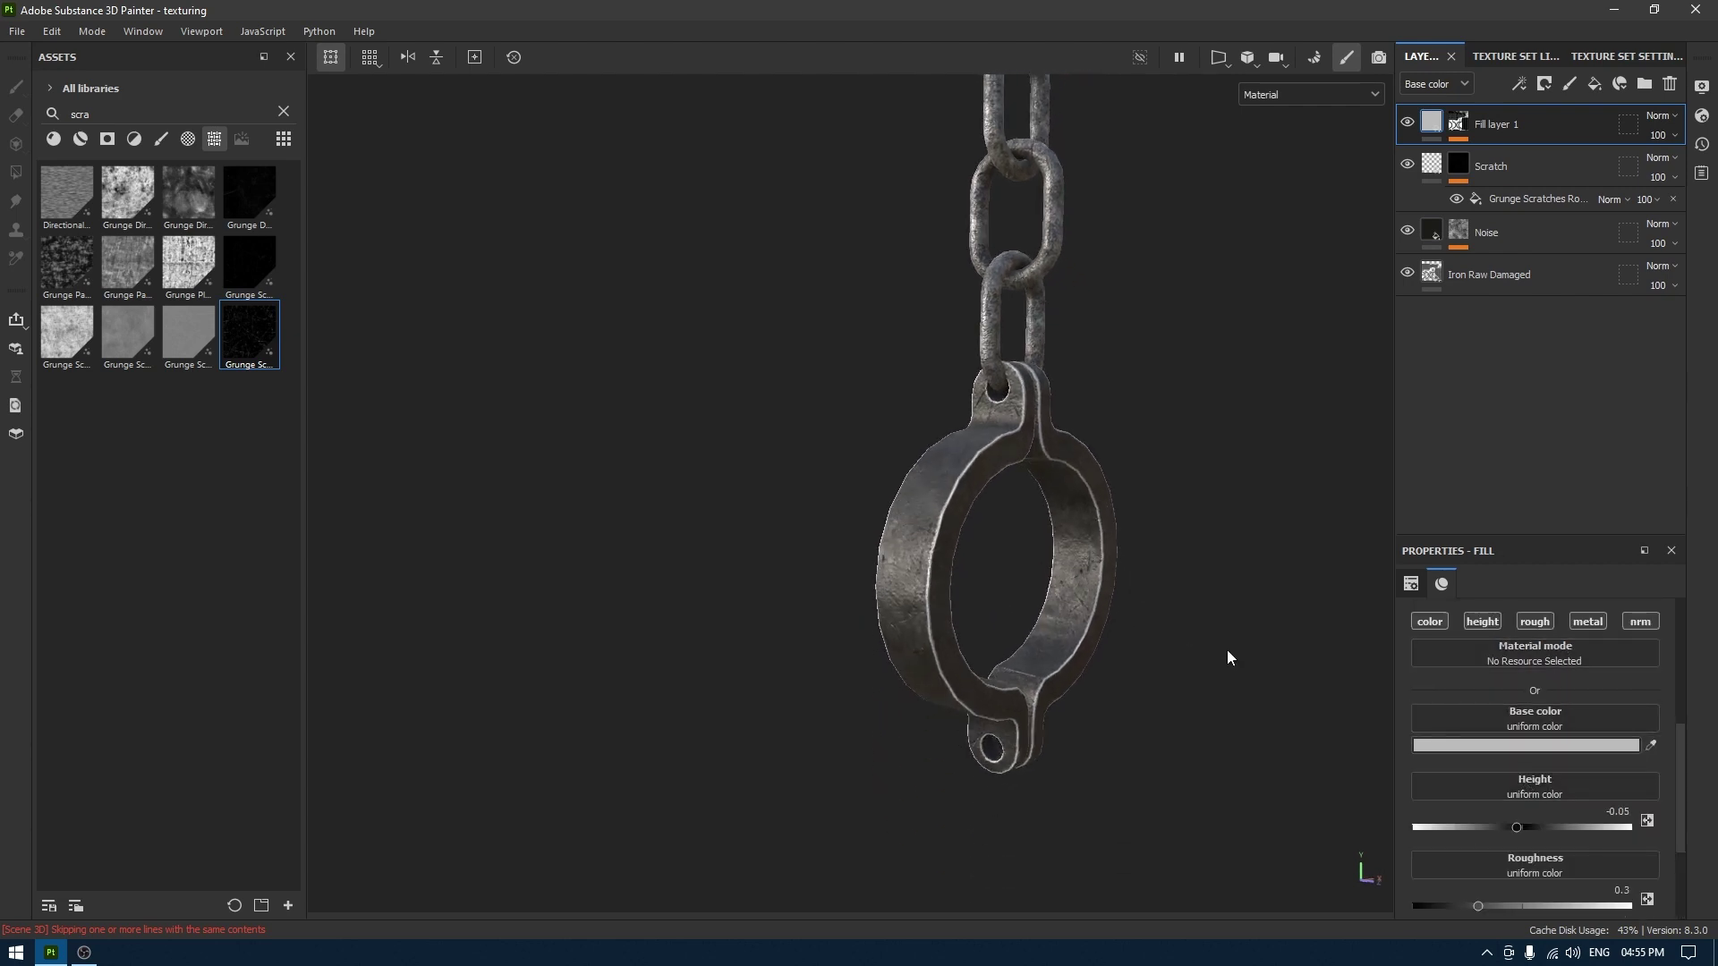
scroll(1228, 660, "up", 1)
scroll(1593, 825, "down", 3)
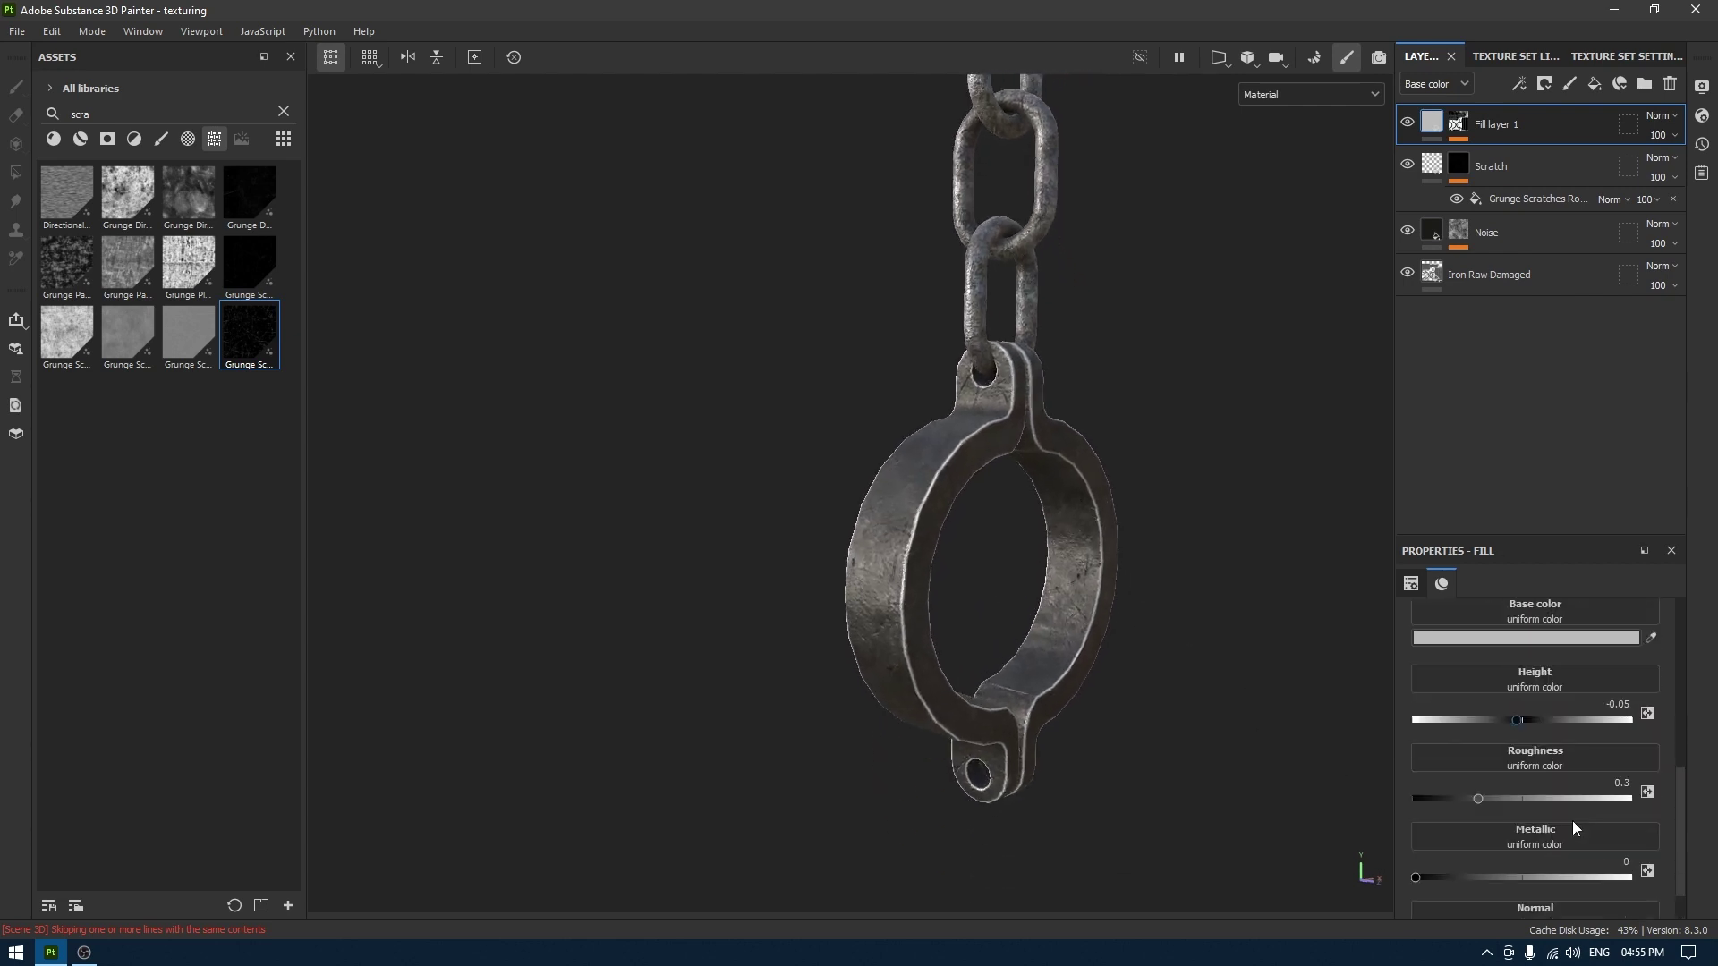
scroll(1522, 761, "up", 3)
left_click(1536, 746)
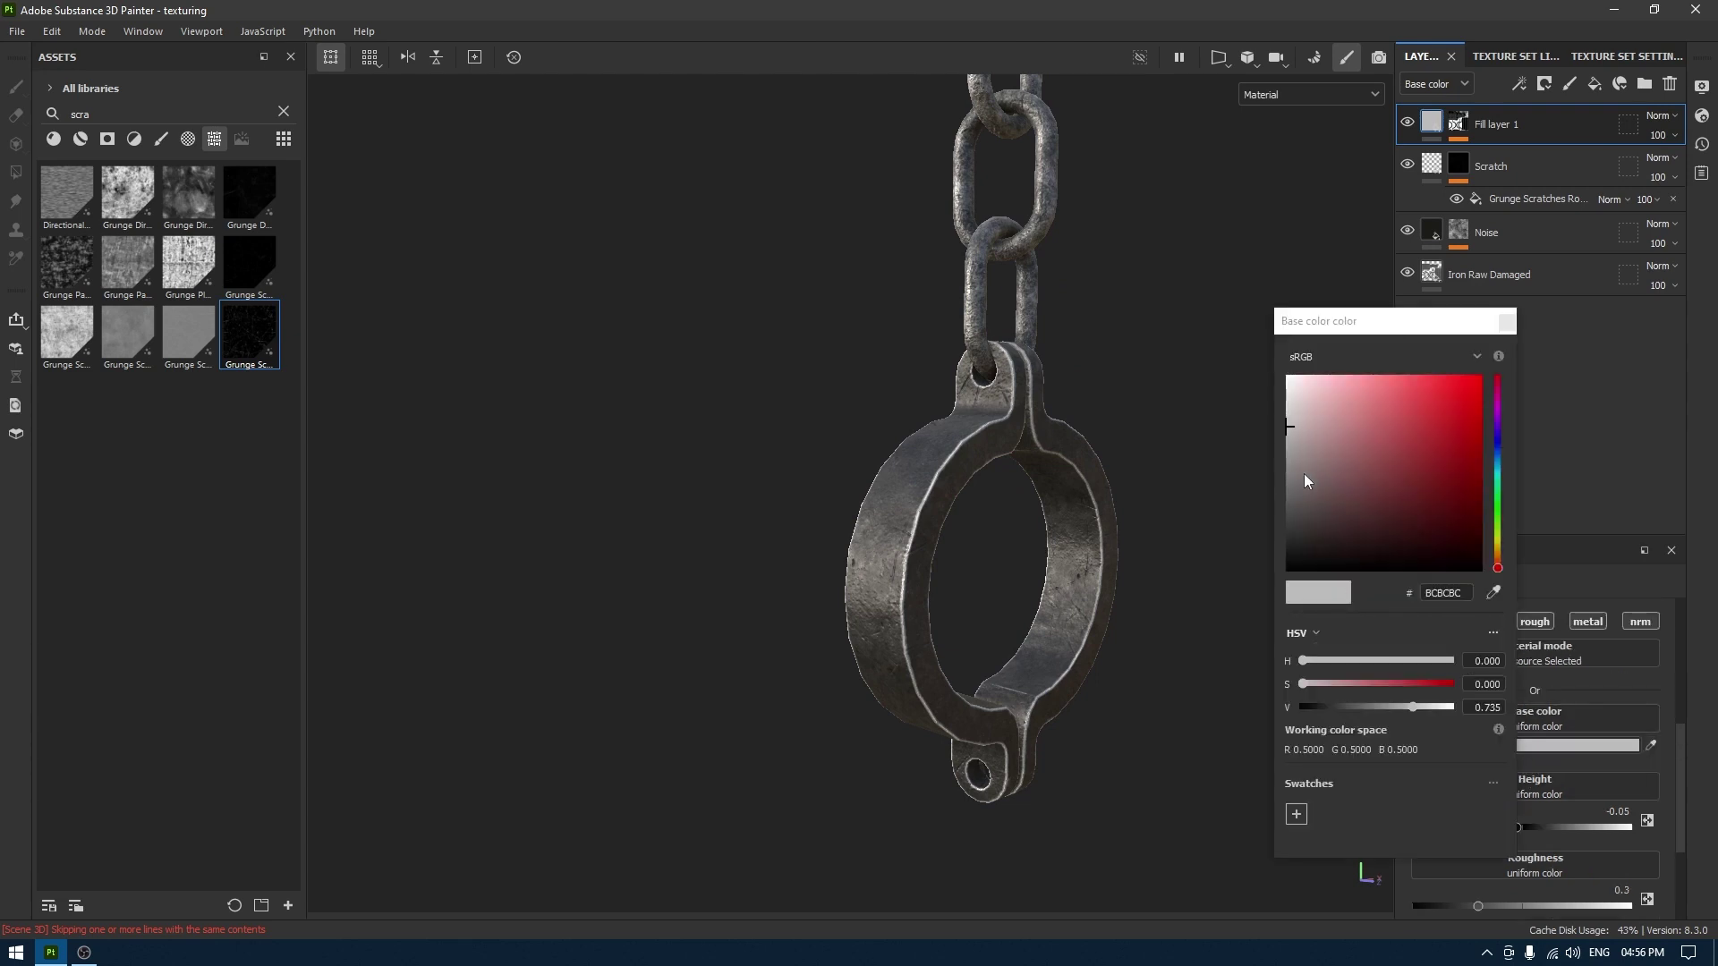
left_click_drag(1305, 476, 1301, 538)
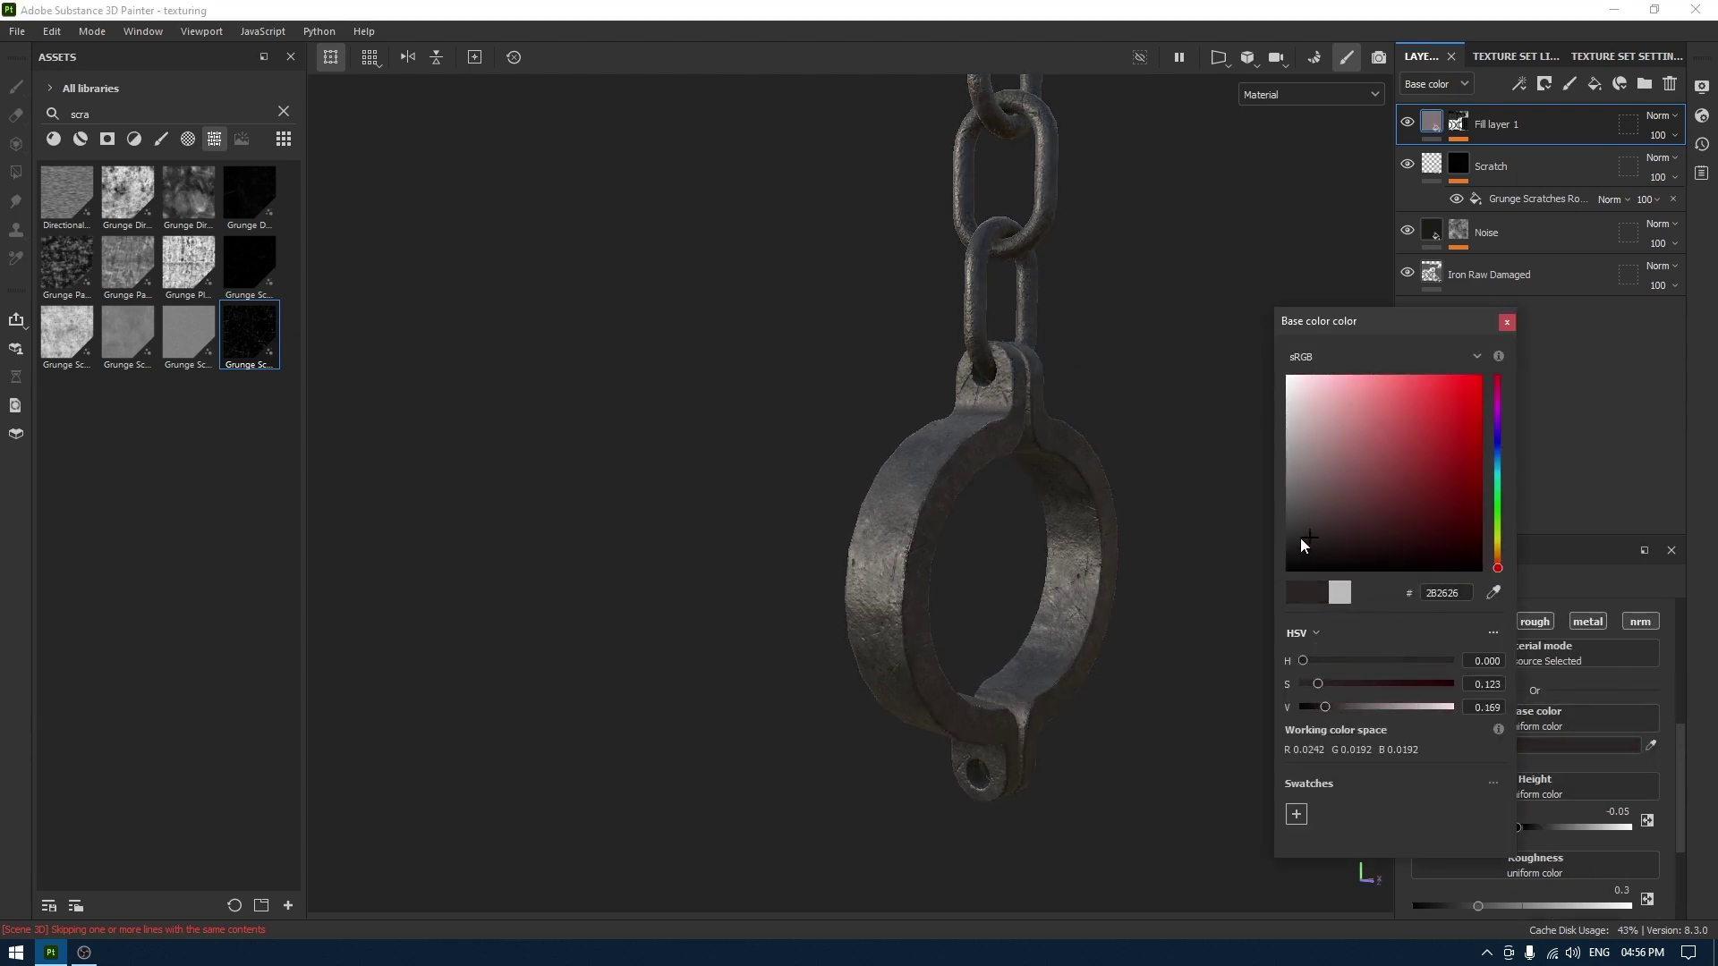
right_click_drag(1130, 671, 1073, 900, "alt")
right_click_drag(889, 583, 1027, 858, "alt")
middle_click_drag(868, 636, 982, 607, "alt")
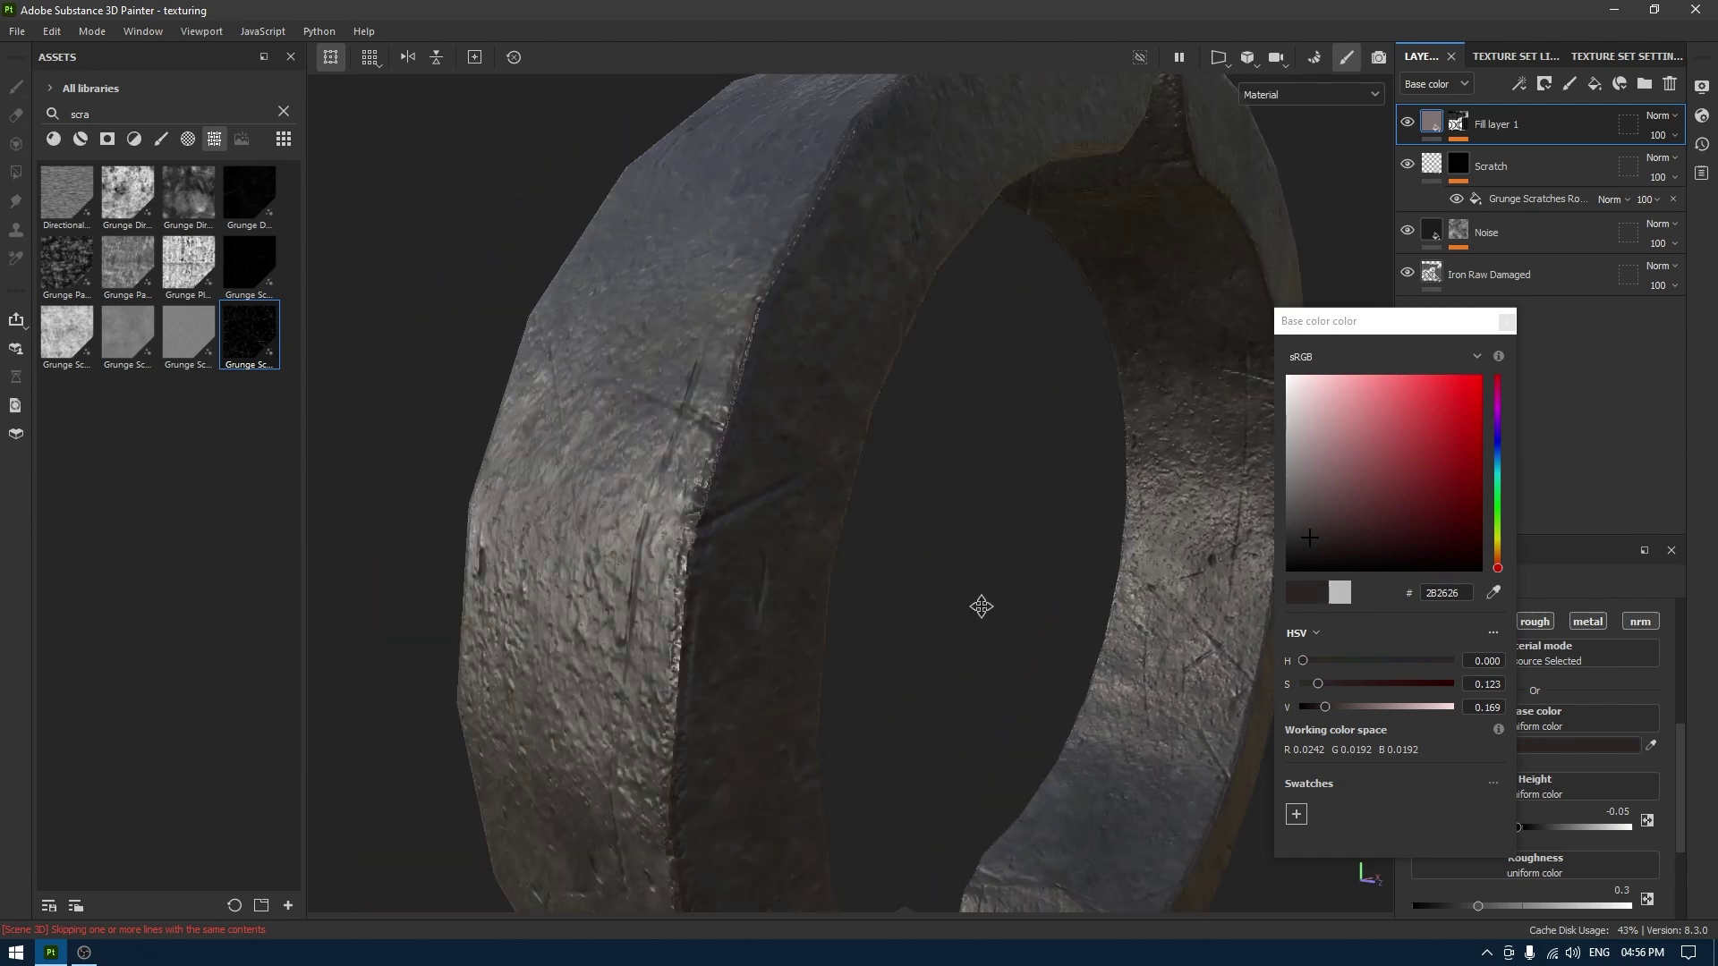
left_click_drag(981, 606, 979, 573, "alt")
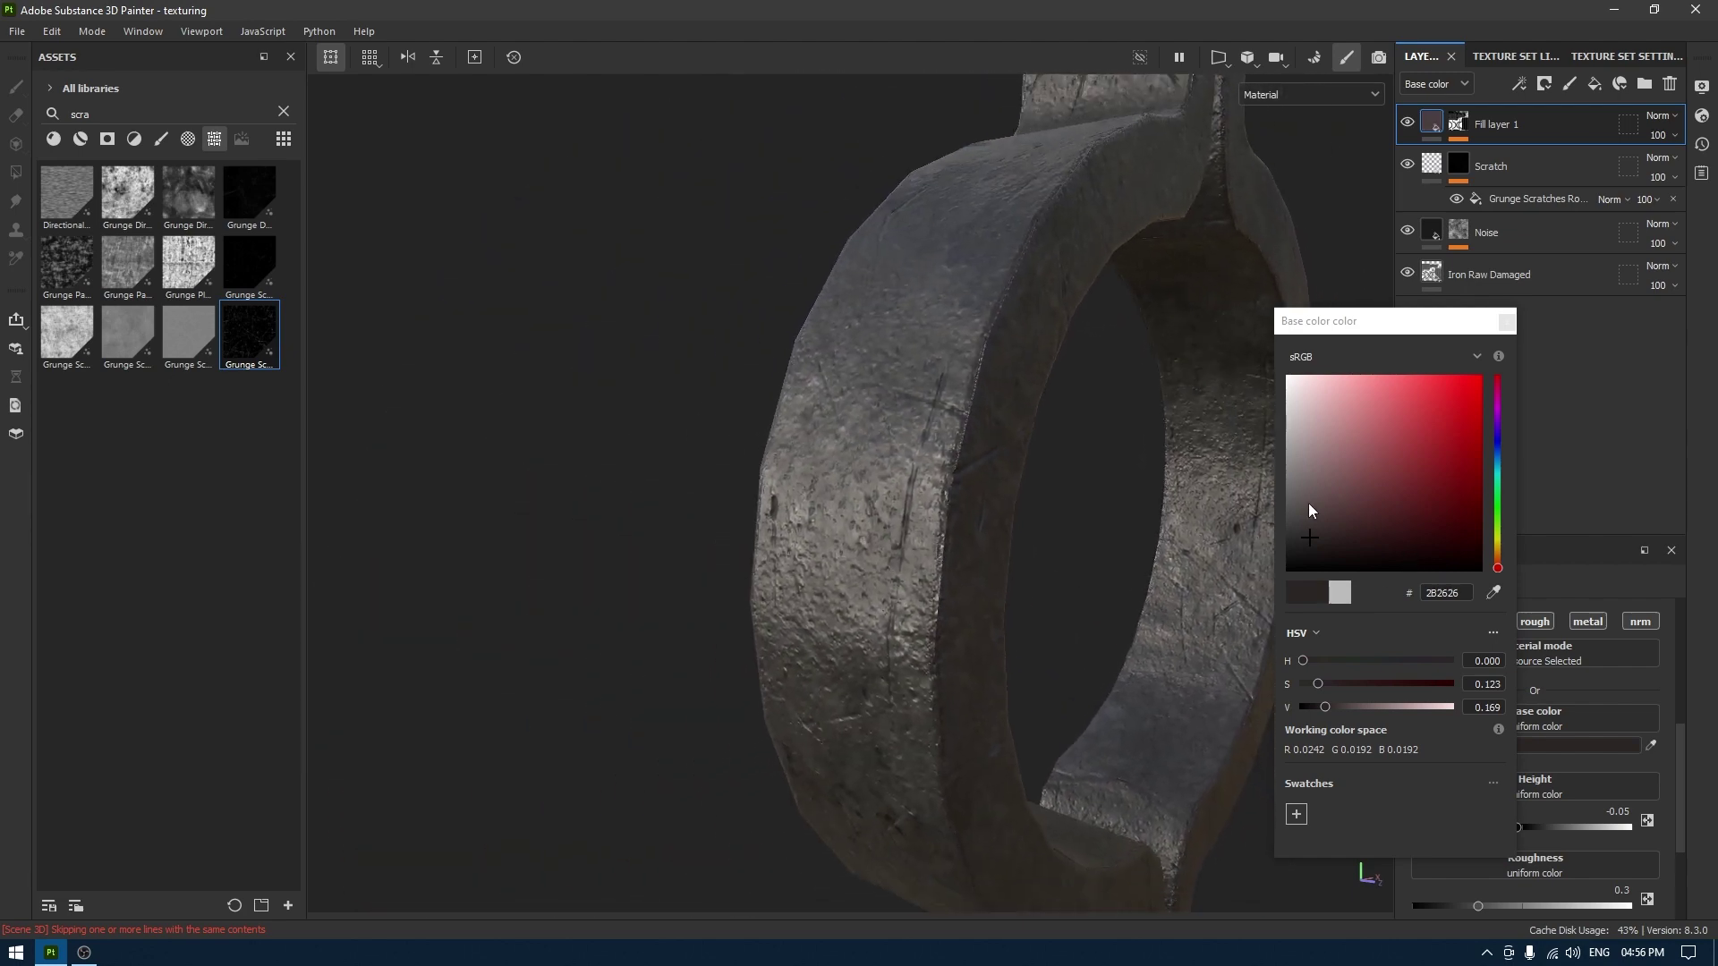
Adjust the edge wear fill layer's base color to the neutral grey 525151.
mouse_move(1308, 503)
left_mouse_down()
mouse_move(1287, 492)
mouse_move(1287, 509)
left_mouse_up()
left_click_drag(1021, 560, 883, 466, "alt")
middle_click_drag(883, 468, 908, 559, "alt")
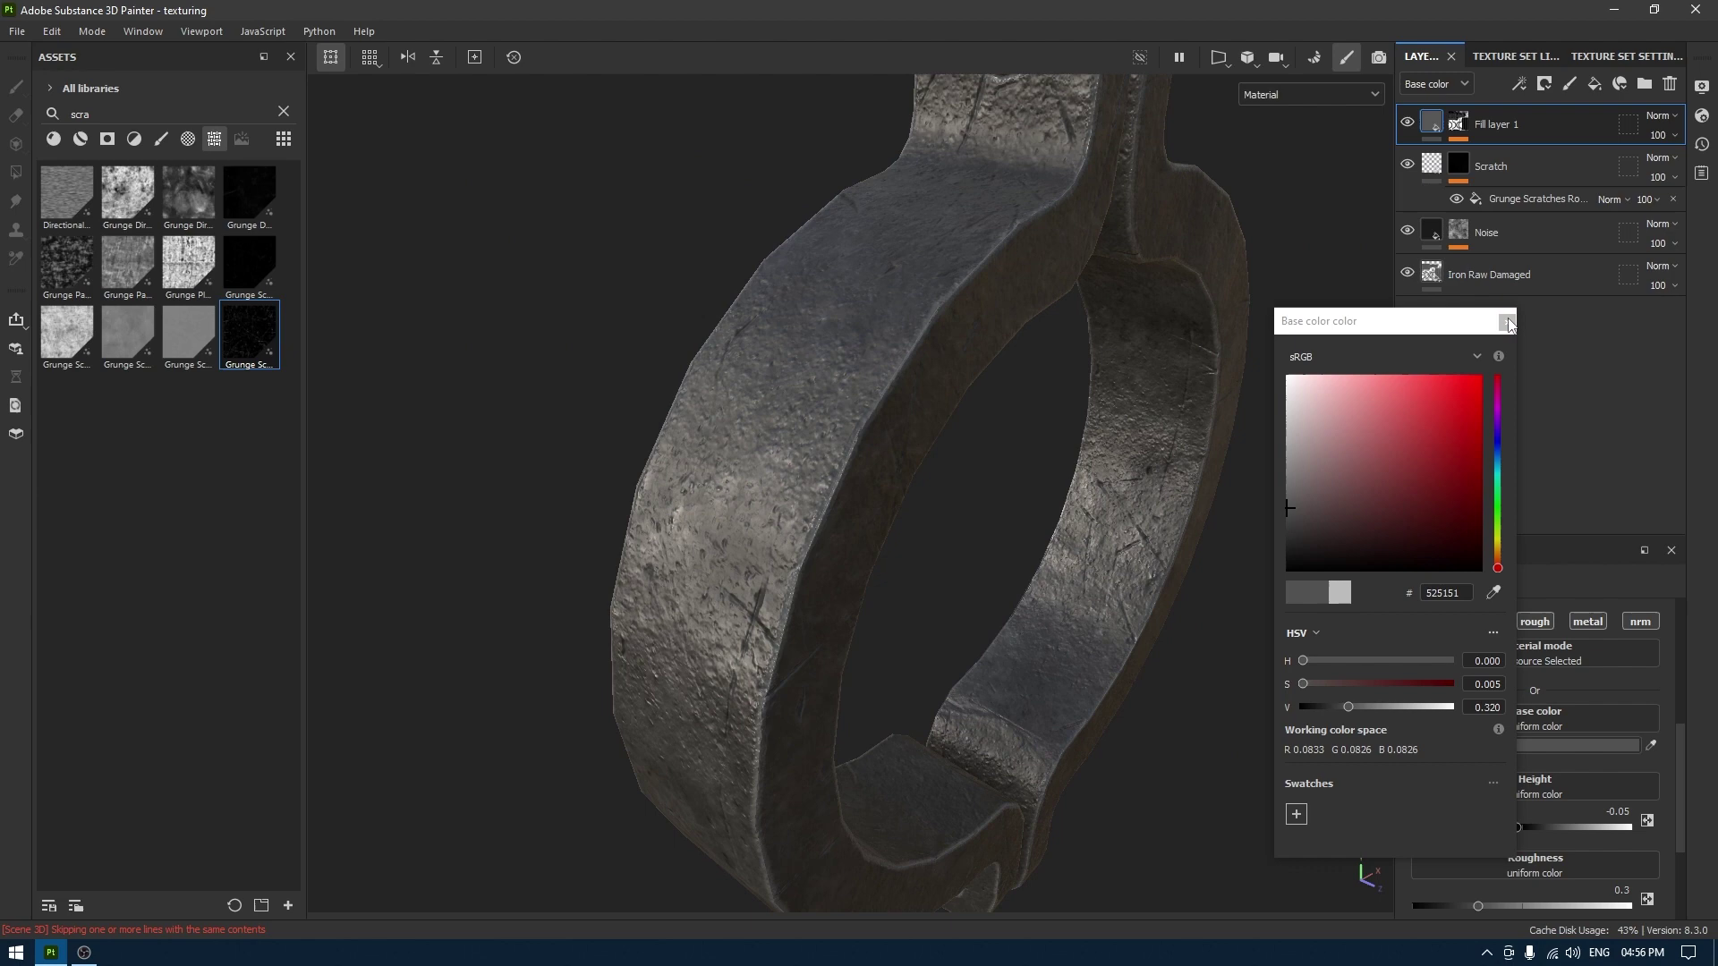
left_click(1508, 324)
Move Fill layer 1 below the Scratch layer and rename it Edge Wear.
scroll(1200, 368, "down", 1)
left_click_drag(1532, 132, 1521, 206)
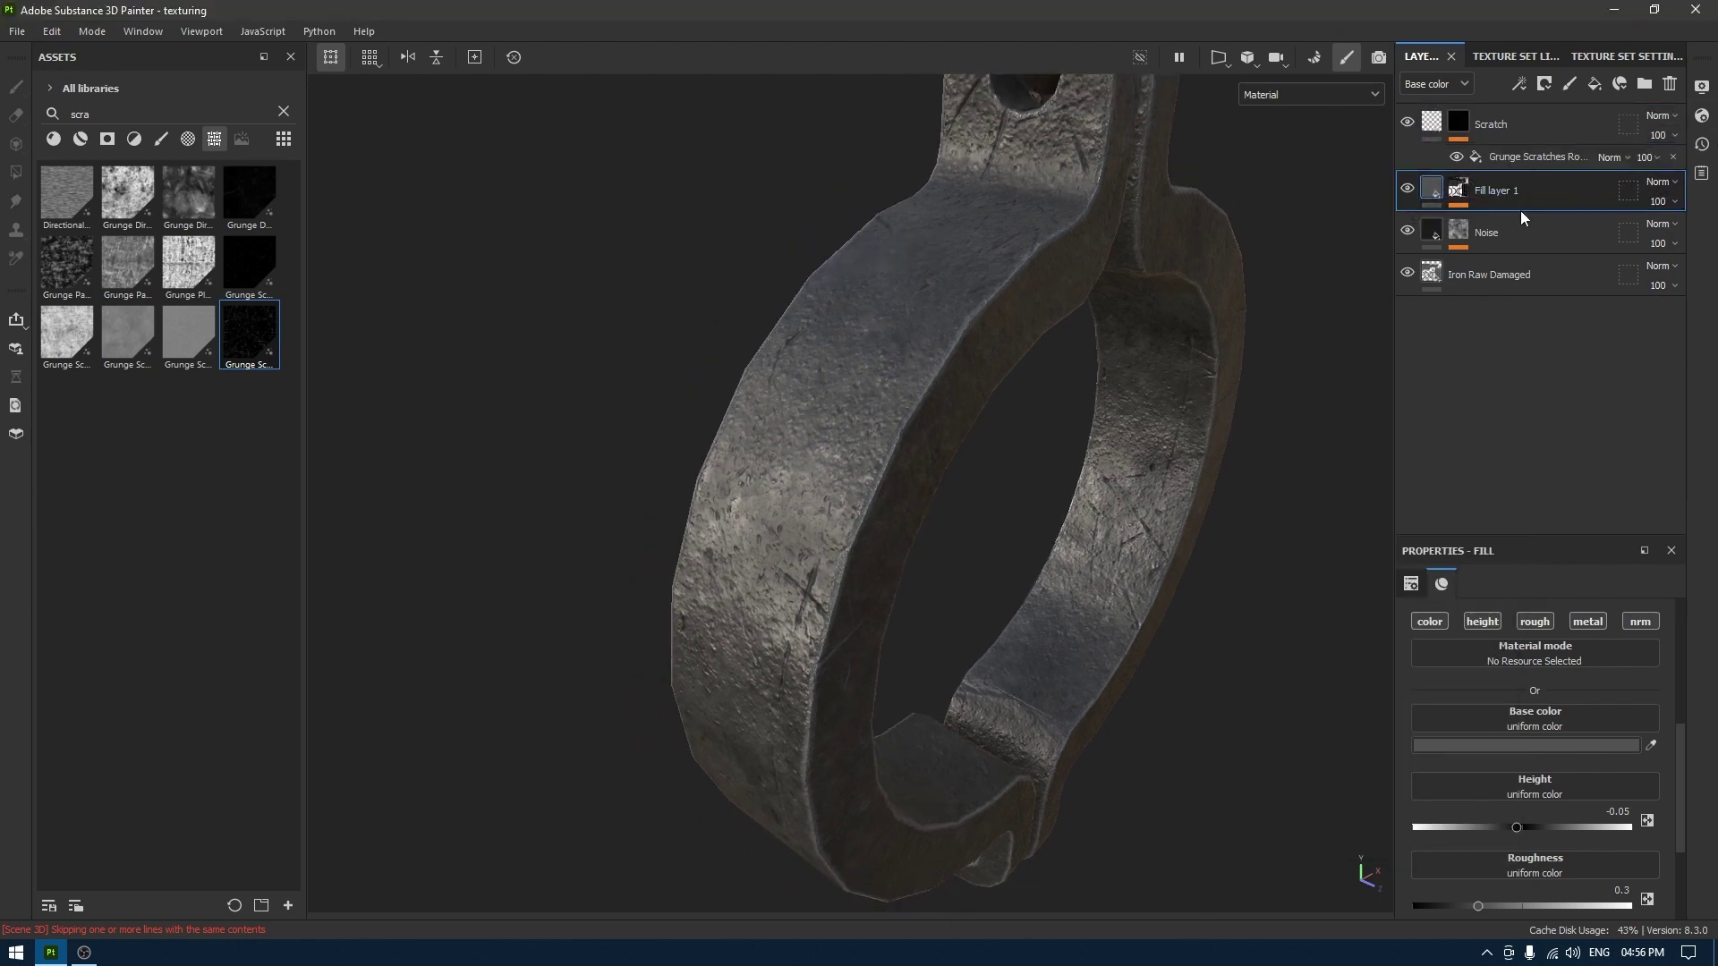
double_click(1499, 191)
type("Edge W")
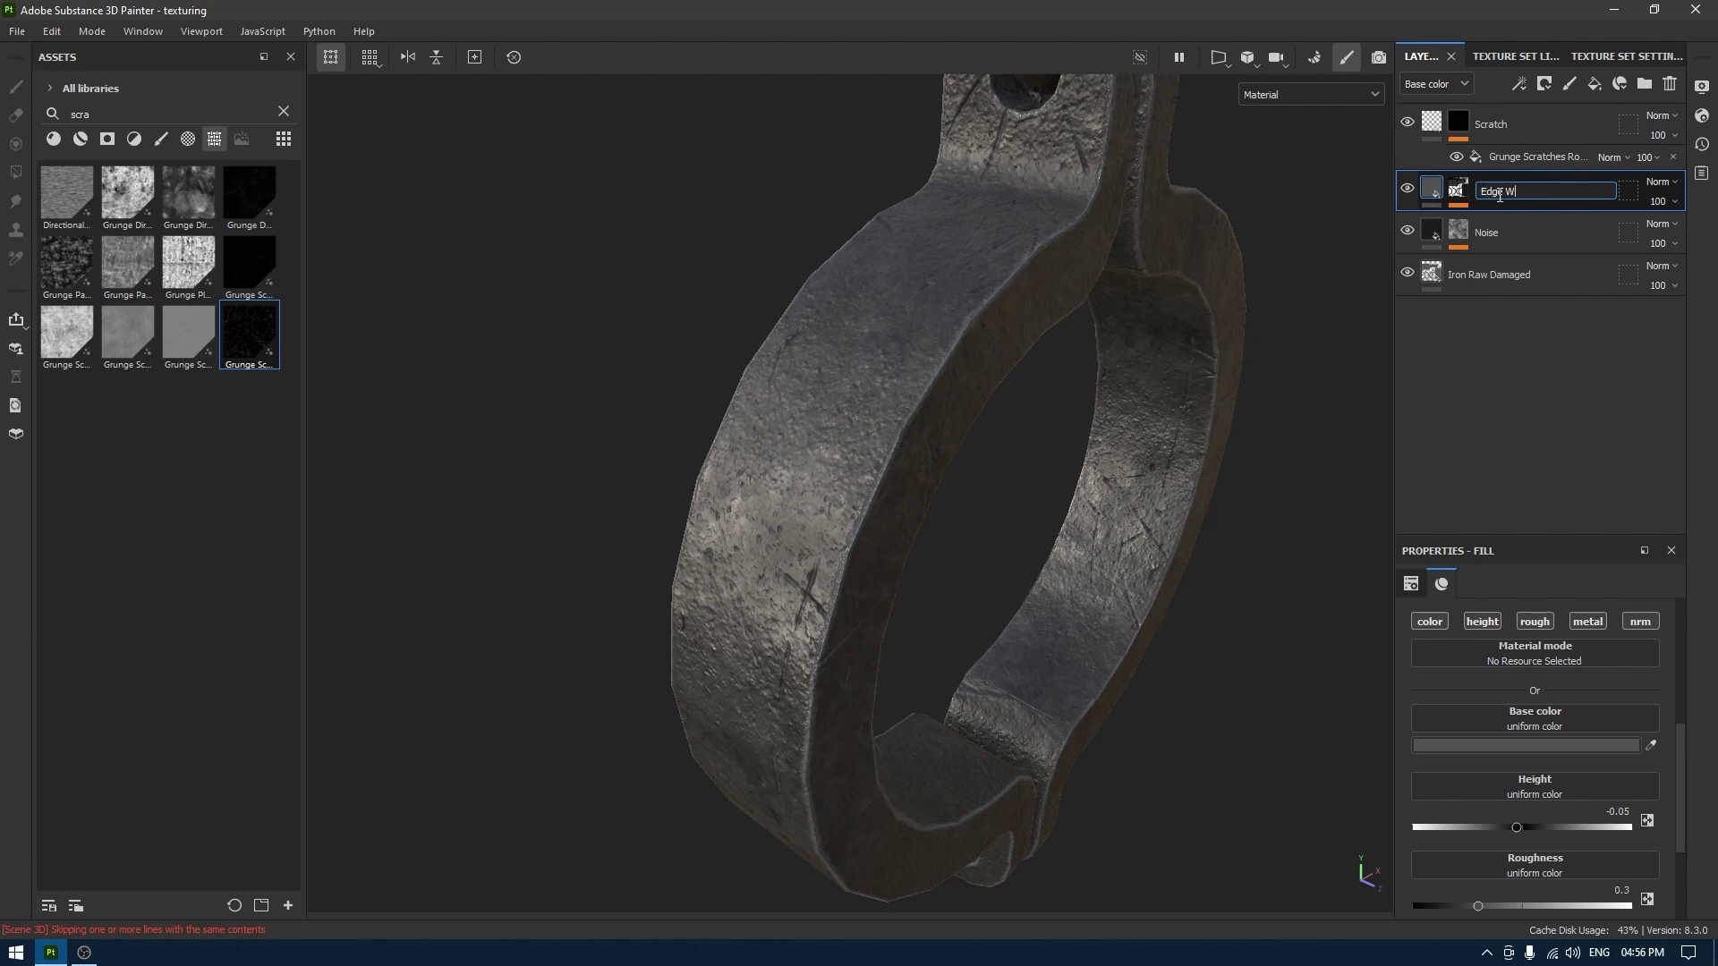
type("ear")
key("Return")
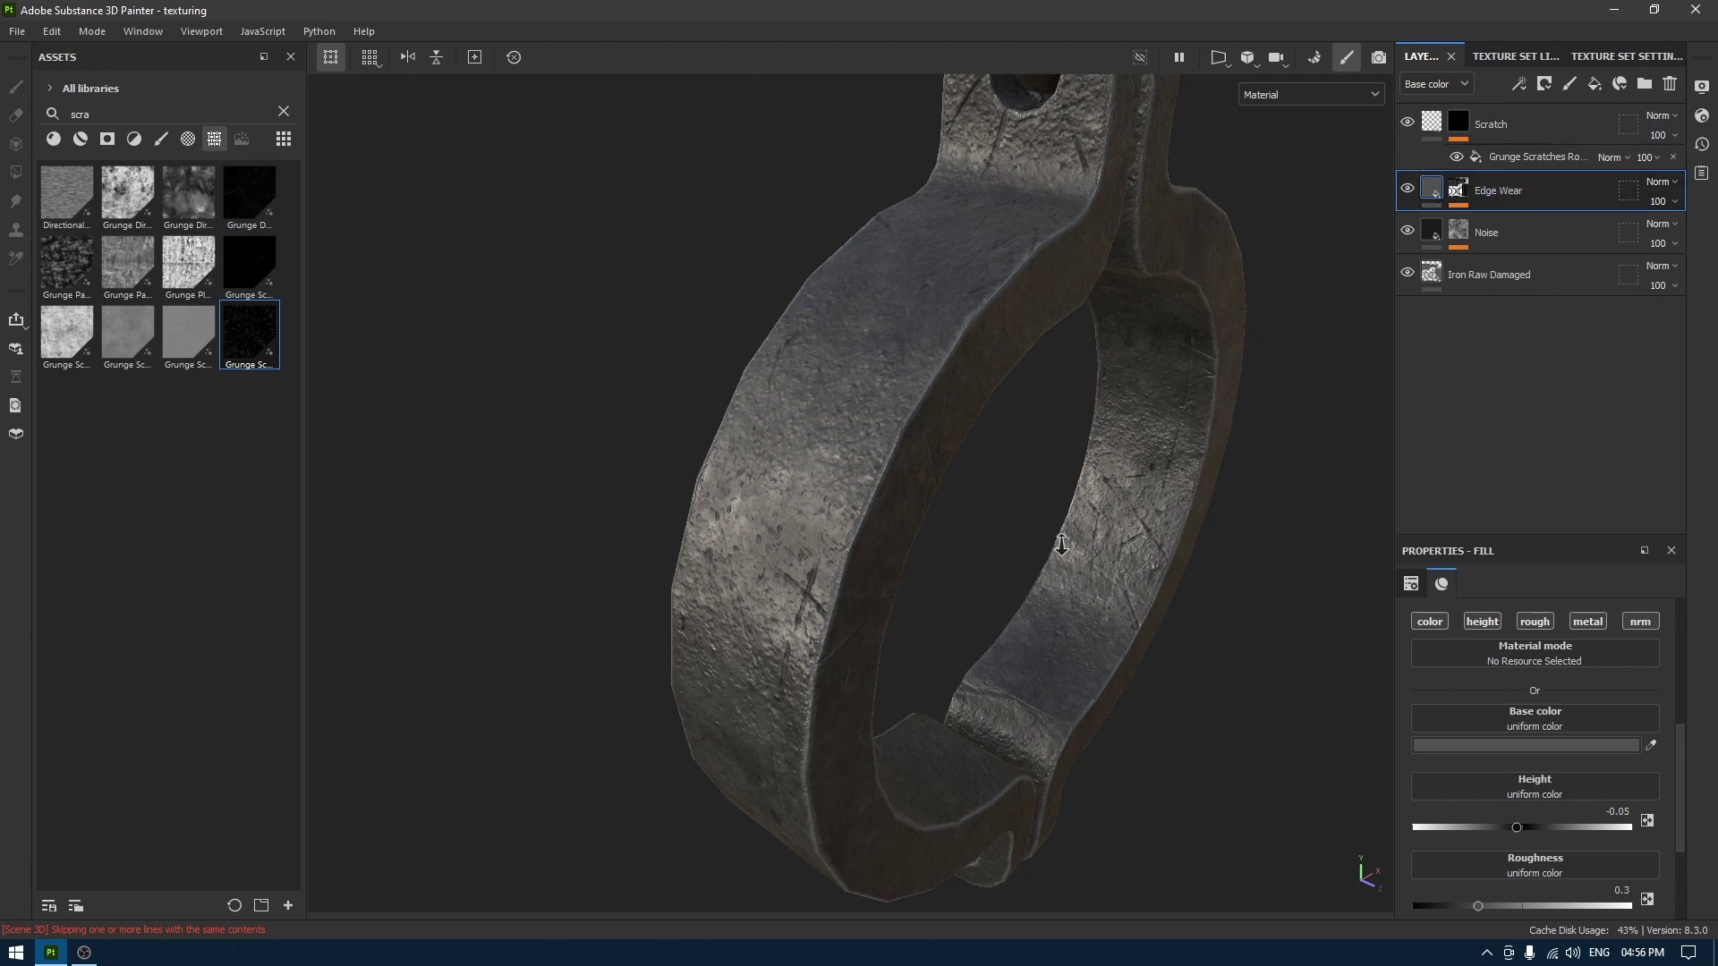
Find the Rust Fine material in the asset library and add it as a new layer above Scratch.
scroll(1054, 534, "down", 2)
left_click_drag(1054, 533, 965, 251, "alt")
middle_click_drag(965, 251, 1047, 736, "alt")
right_click_drag(1047, 737, 978, 234, "alt")
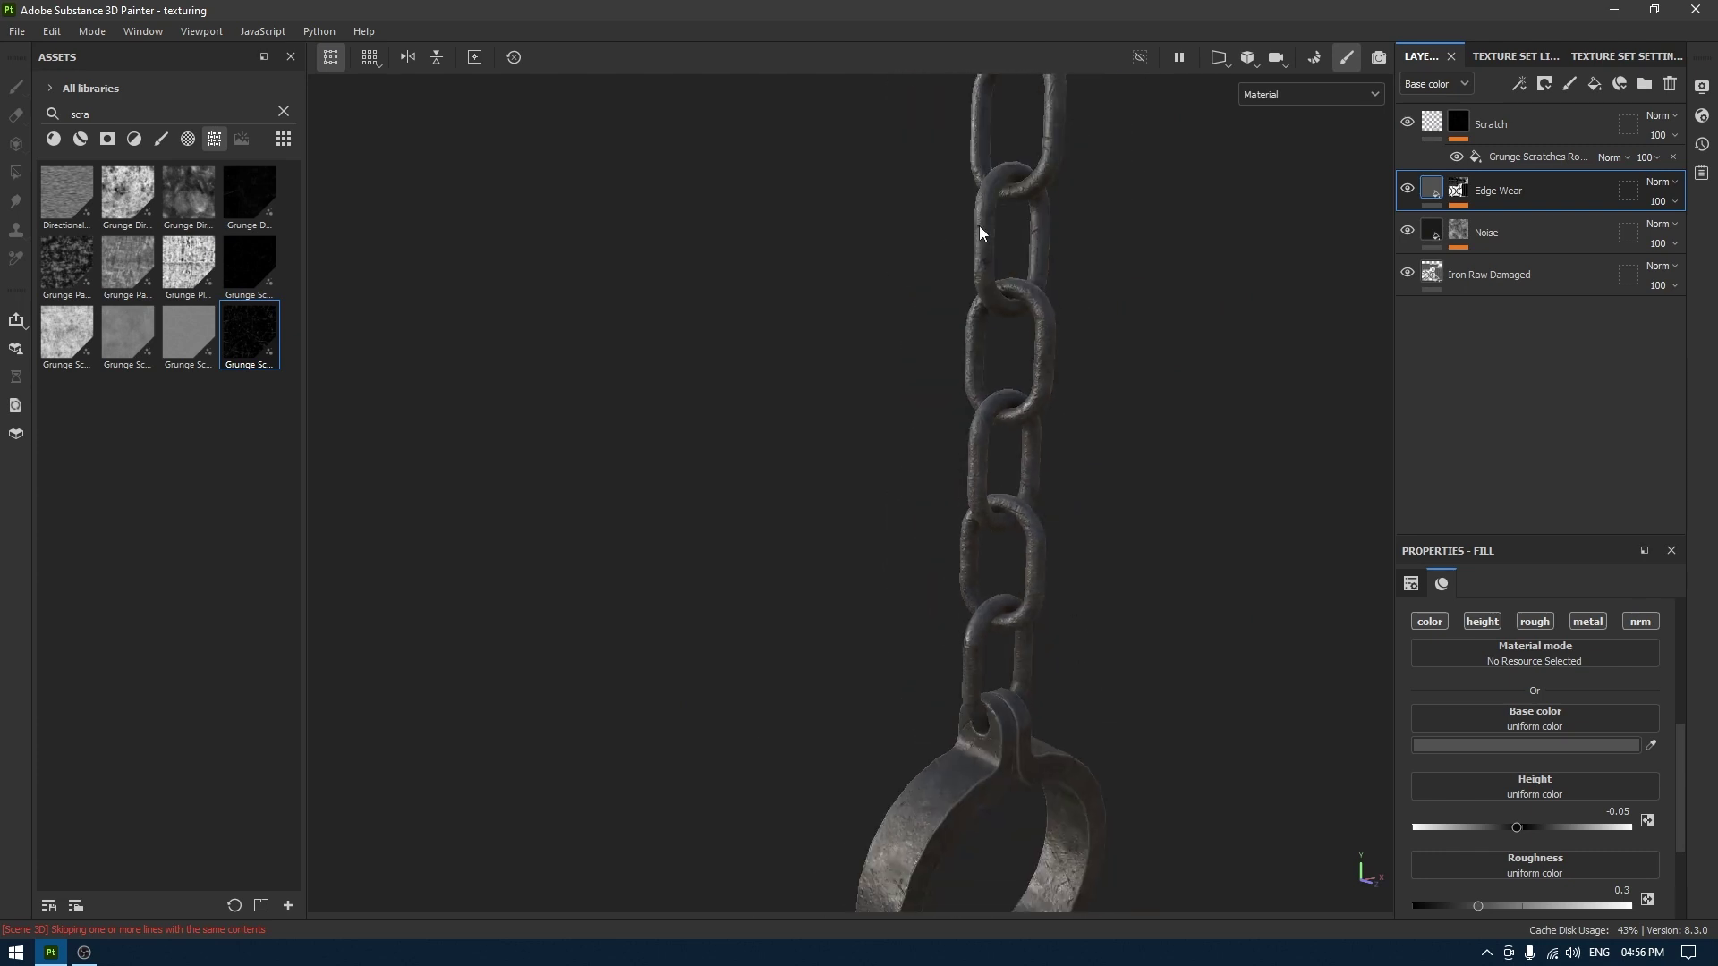
left_click_drag(978, 233, 1000, 552, "alt")
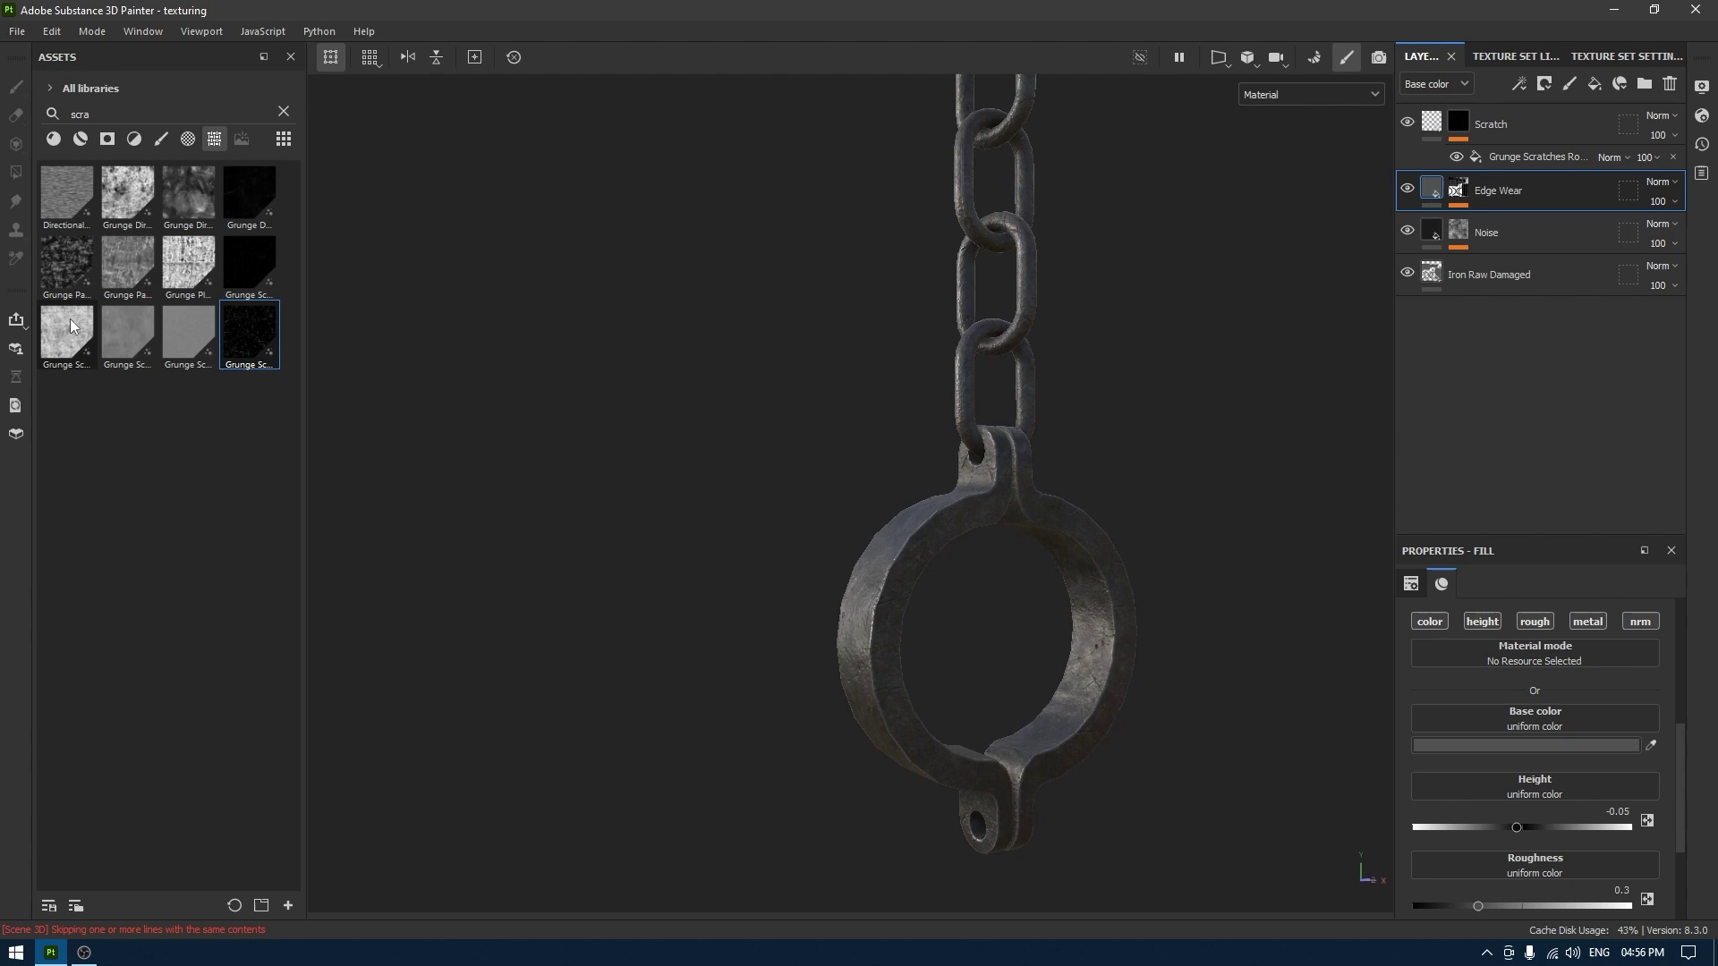
left_click(284, 111)
left_click(54, 138)
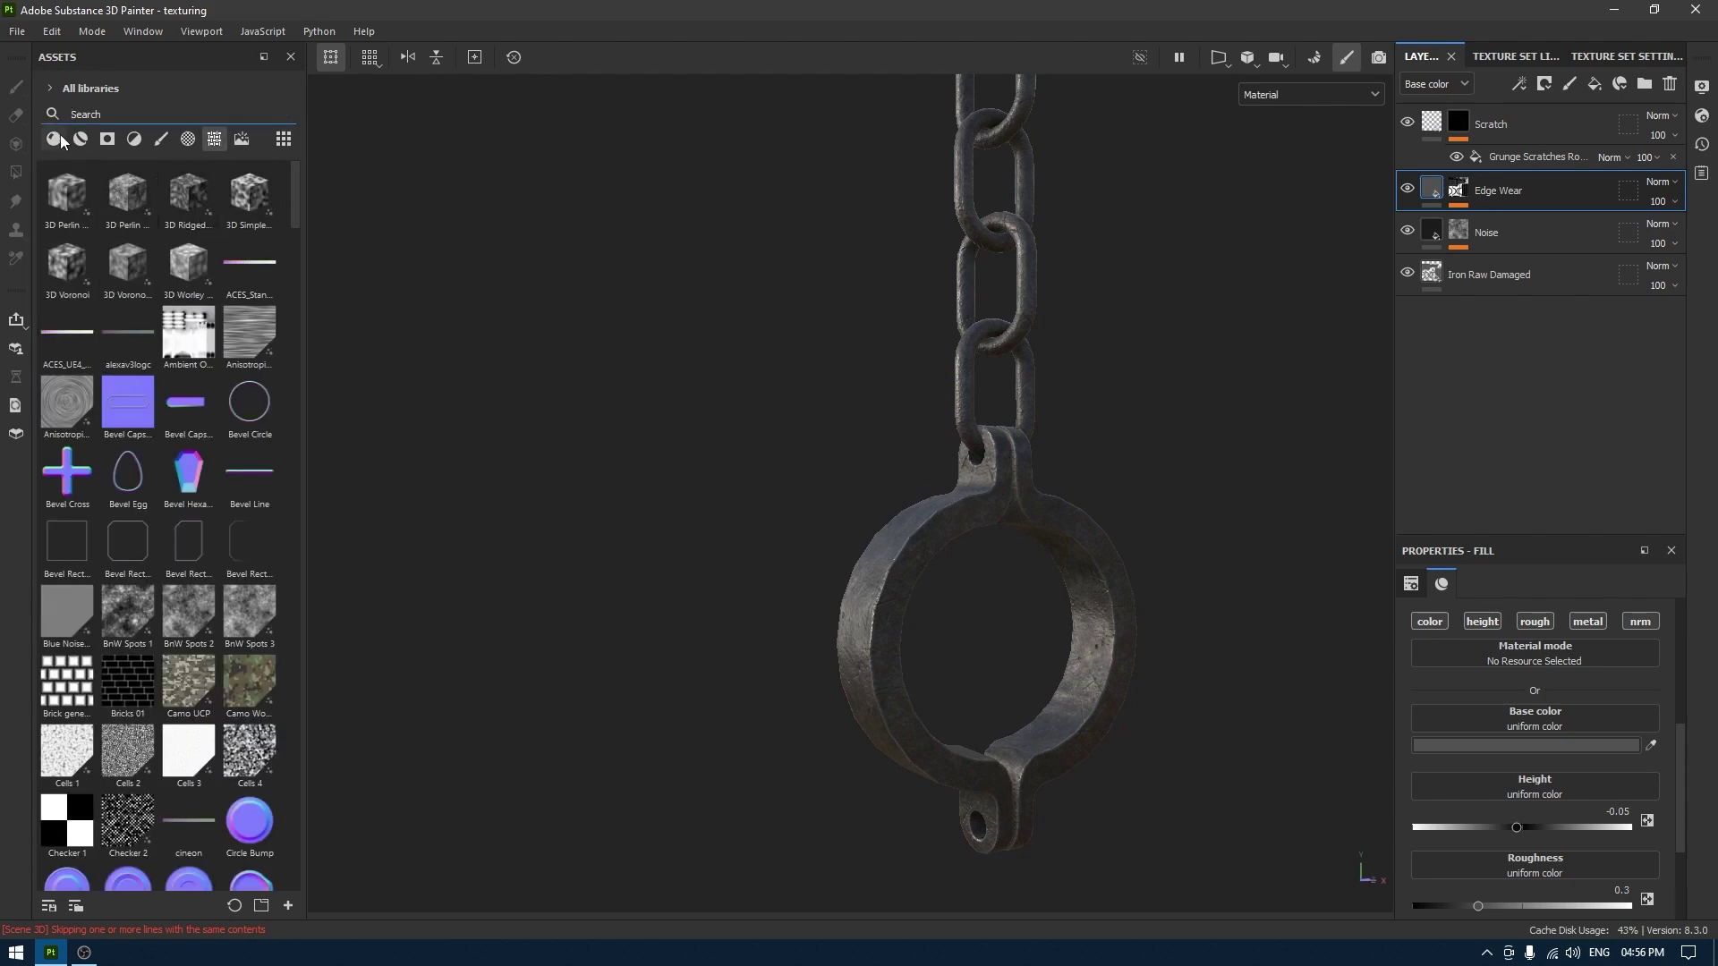
scroll(188, 537, "down", 5)
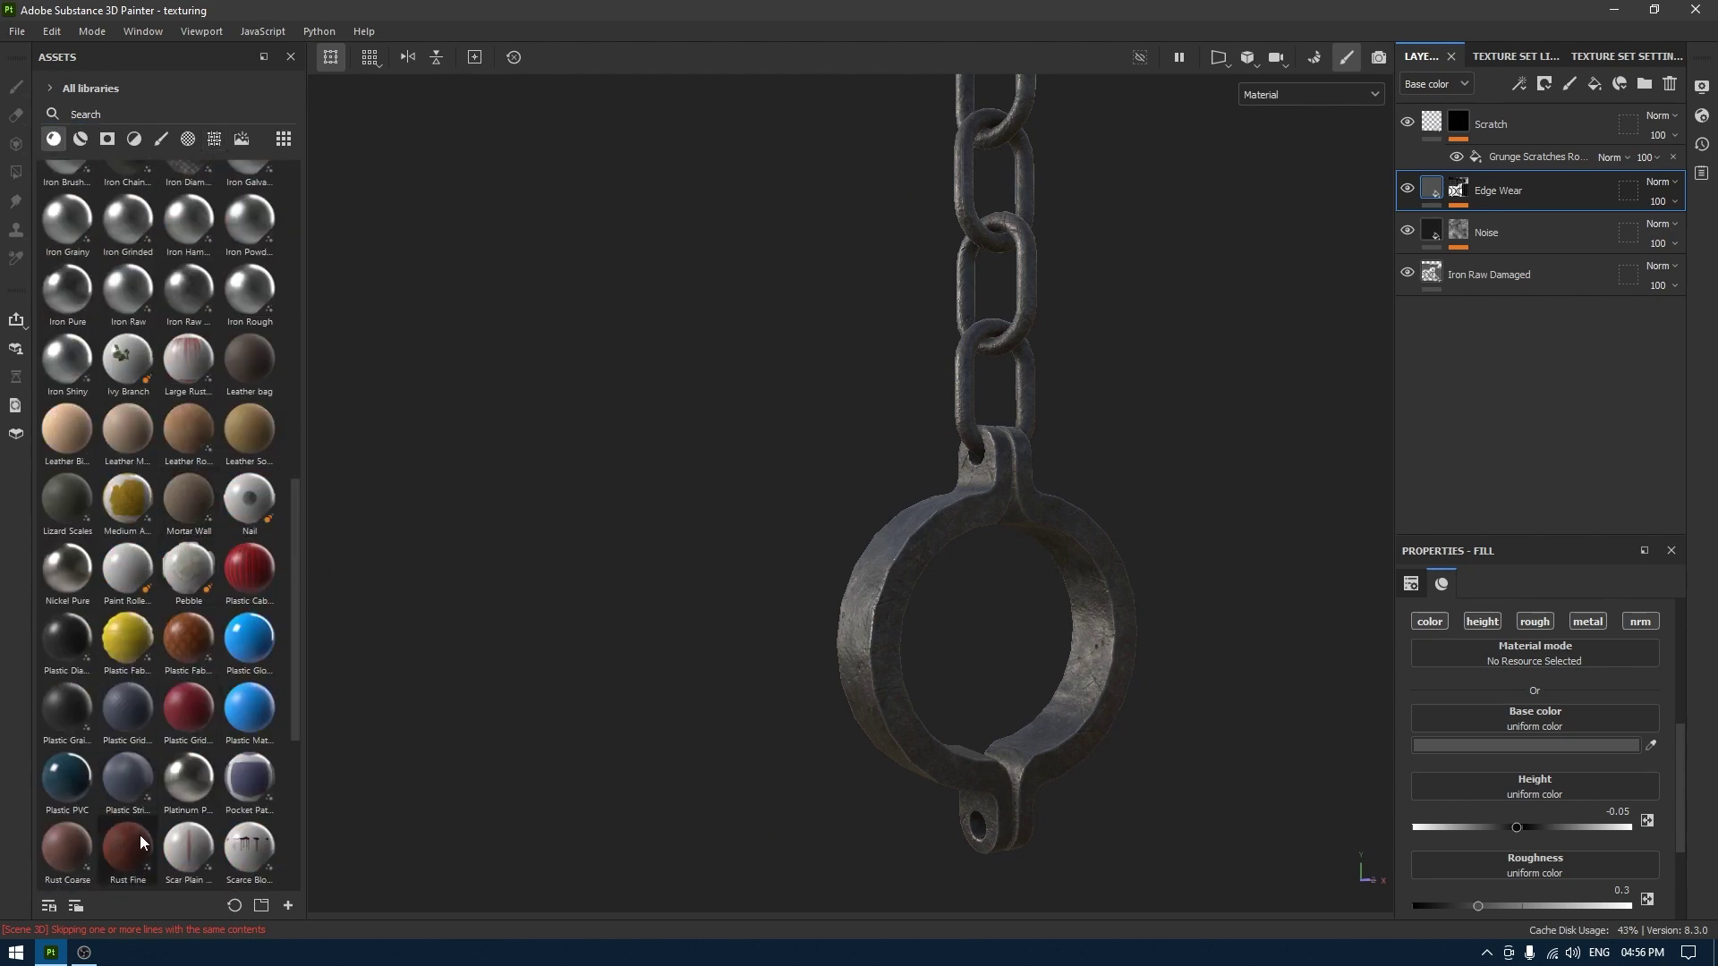
left_click_drag(138, 844, 1505, 105)
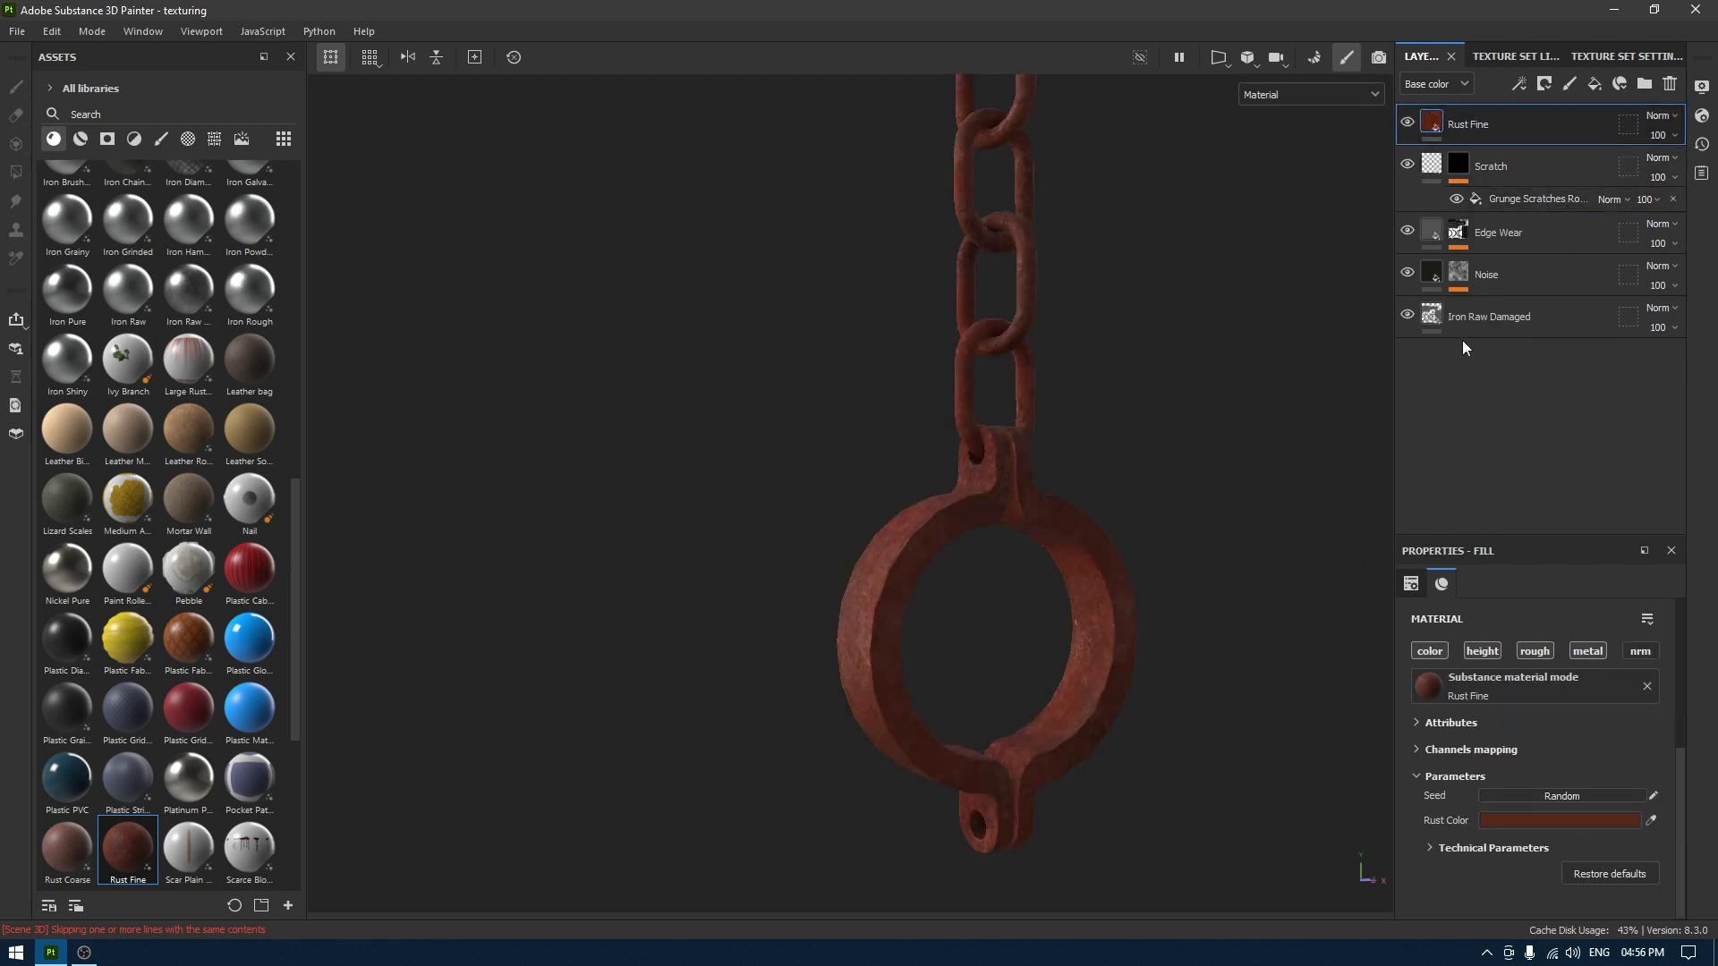
Switch the Rust Fine layer to tri-planar projection and enable its normal channel.
scroll(1543, 657, "up", 4)
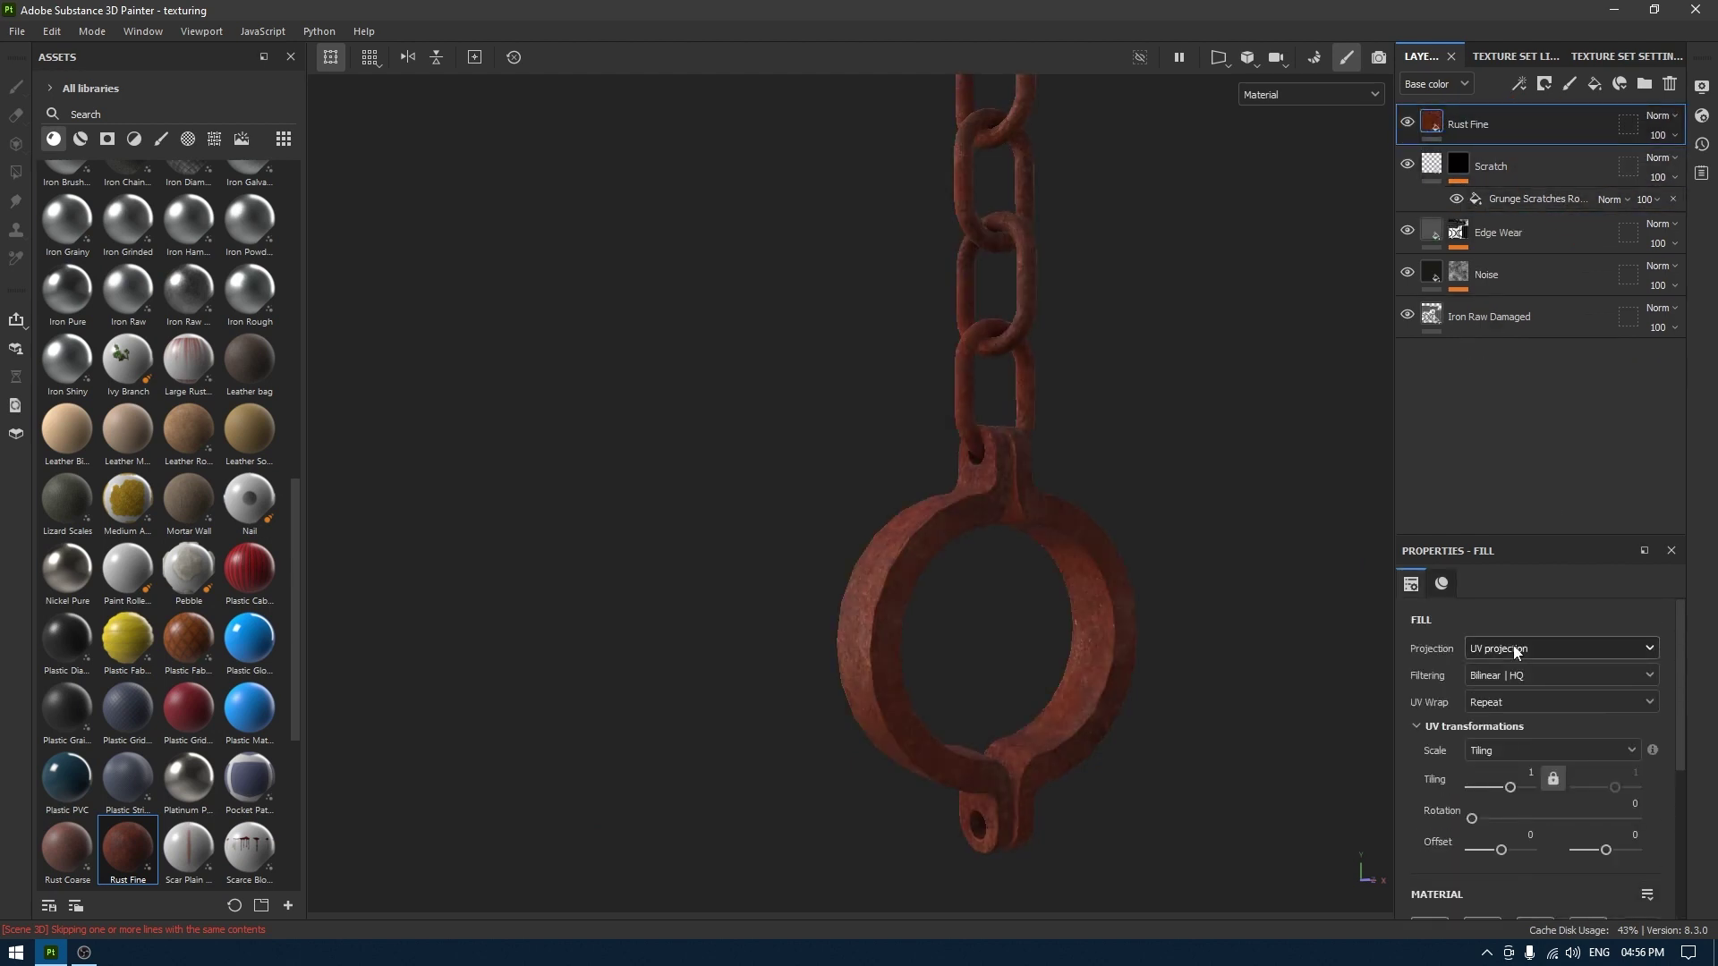
left_click(1518, 648)
left_click(1509, 707)
scroll(1597, 706, "down", 3)
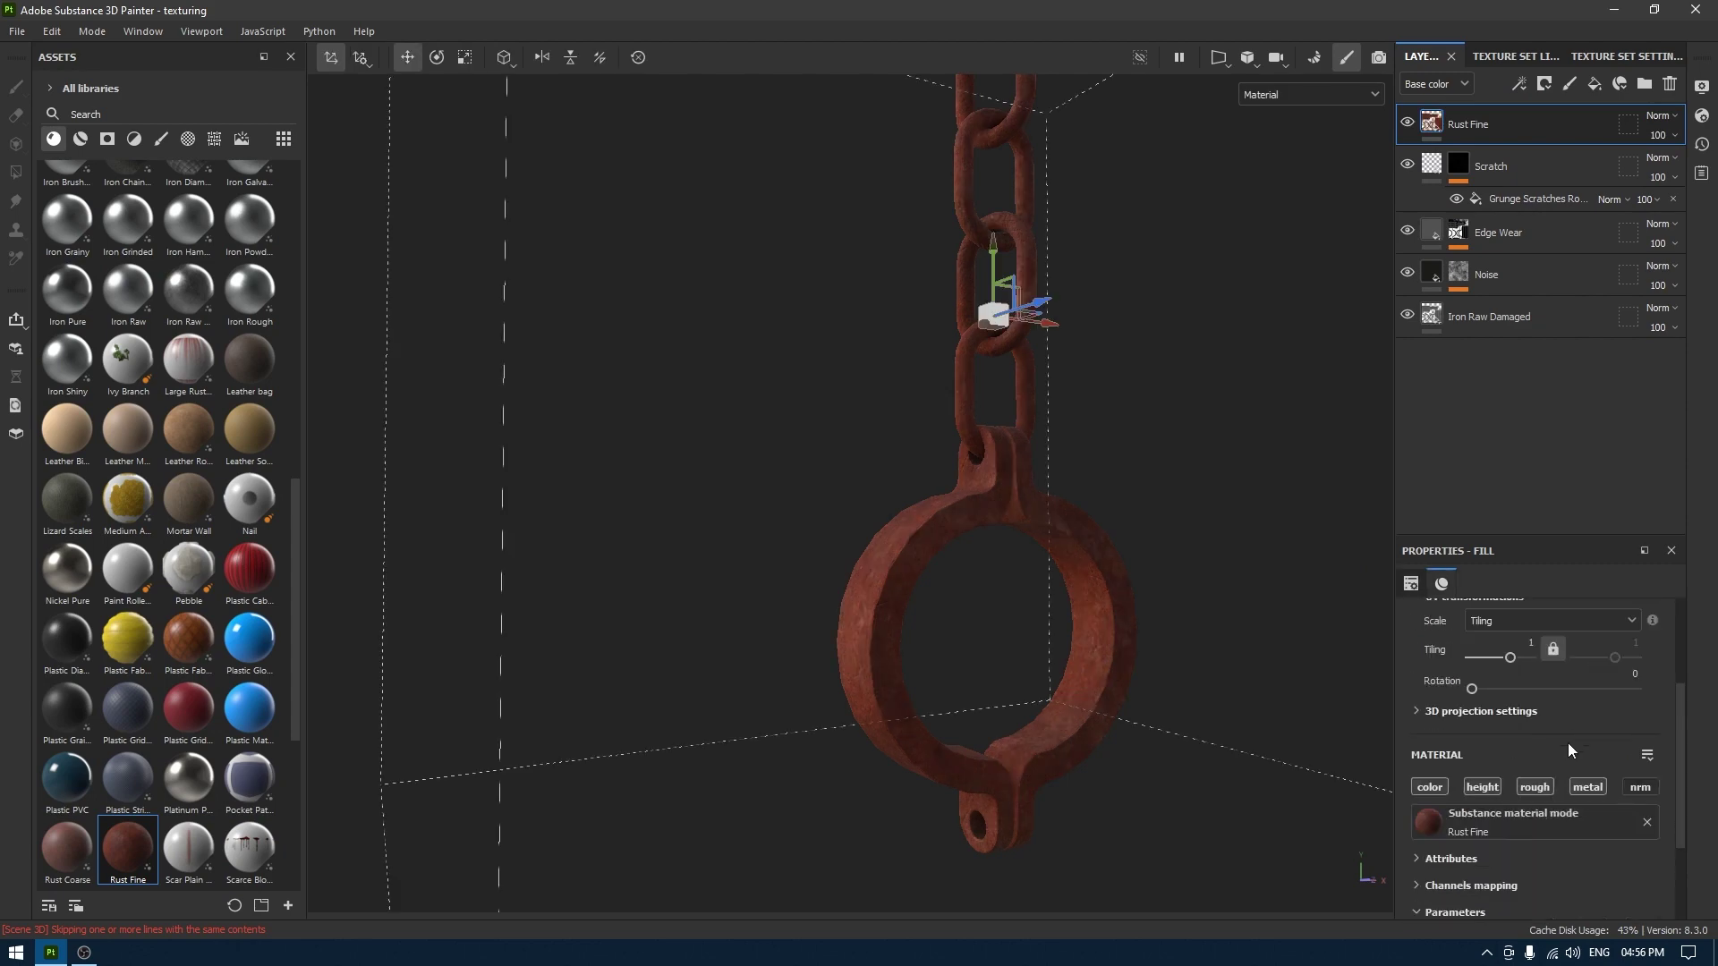
scroll(1027, 630, "up", 2)
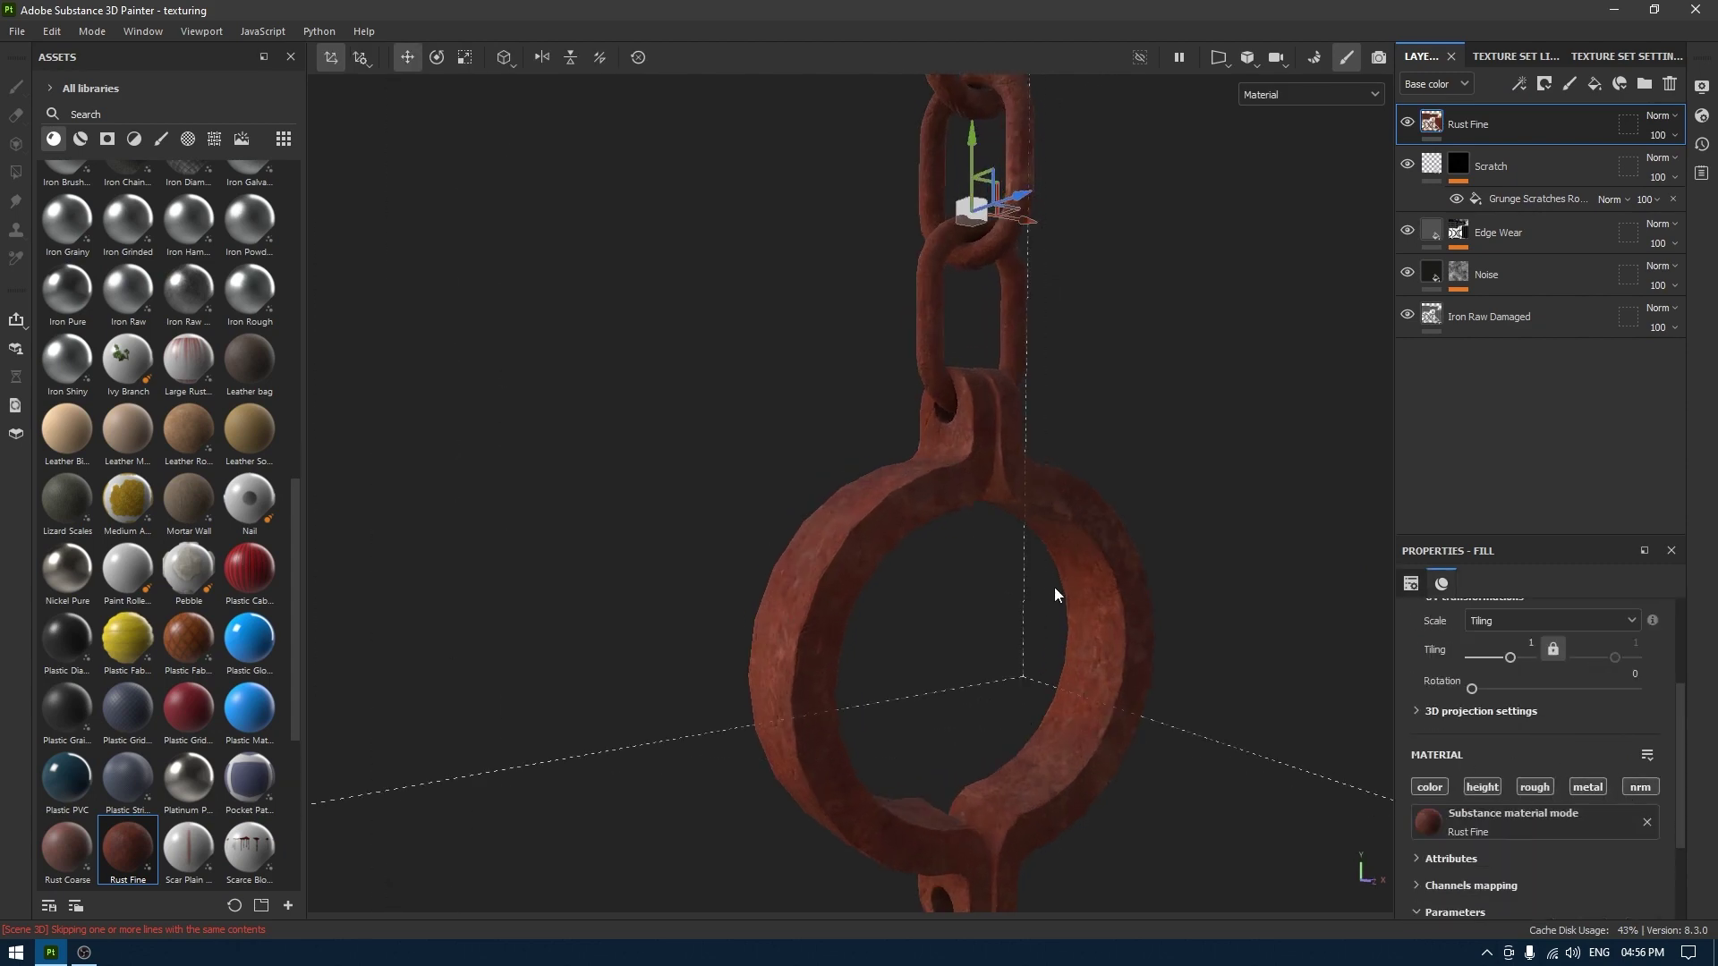
Add a black mask to the Rust Fine layer with a Dirt generator in it.
right_click(1500, 123)
left_click(1518, 154)
right_click(1503, 125)
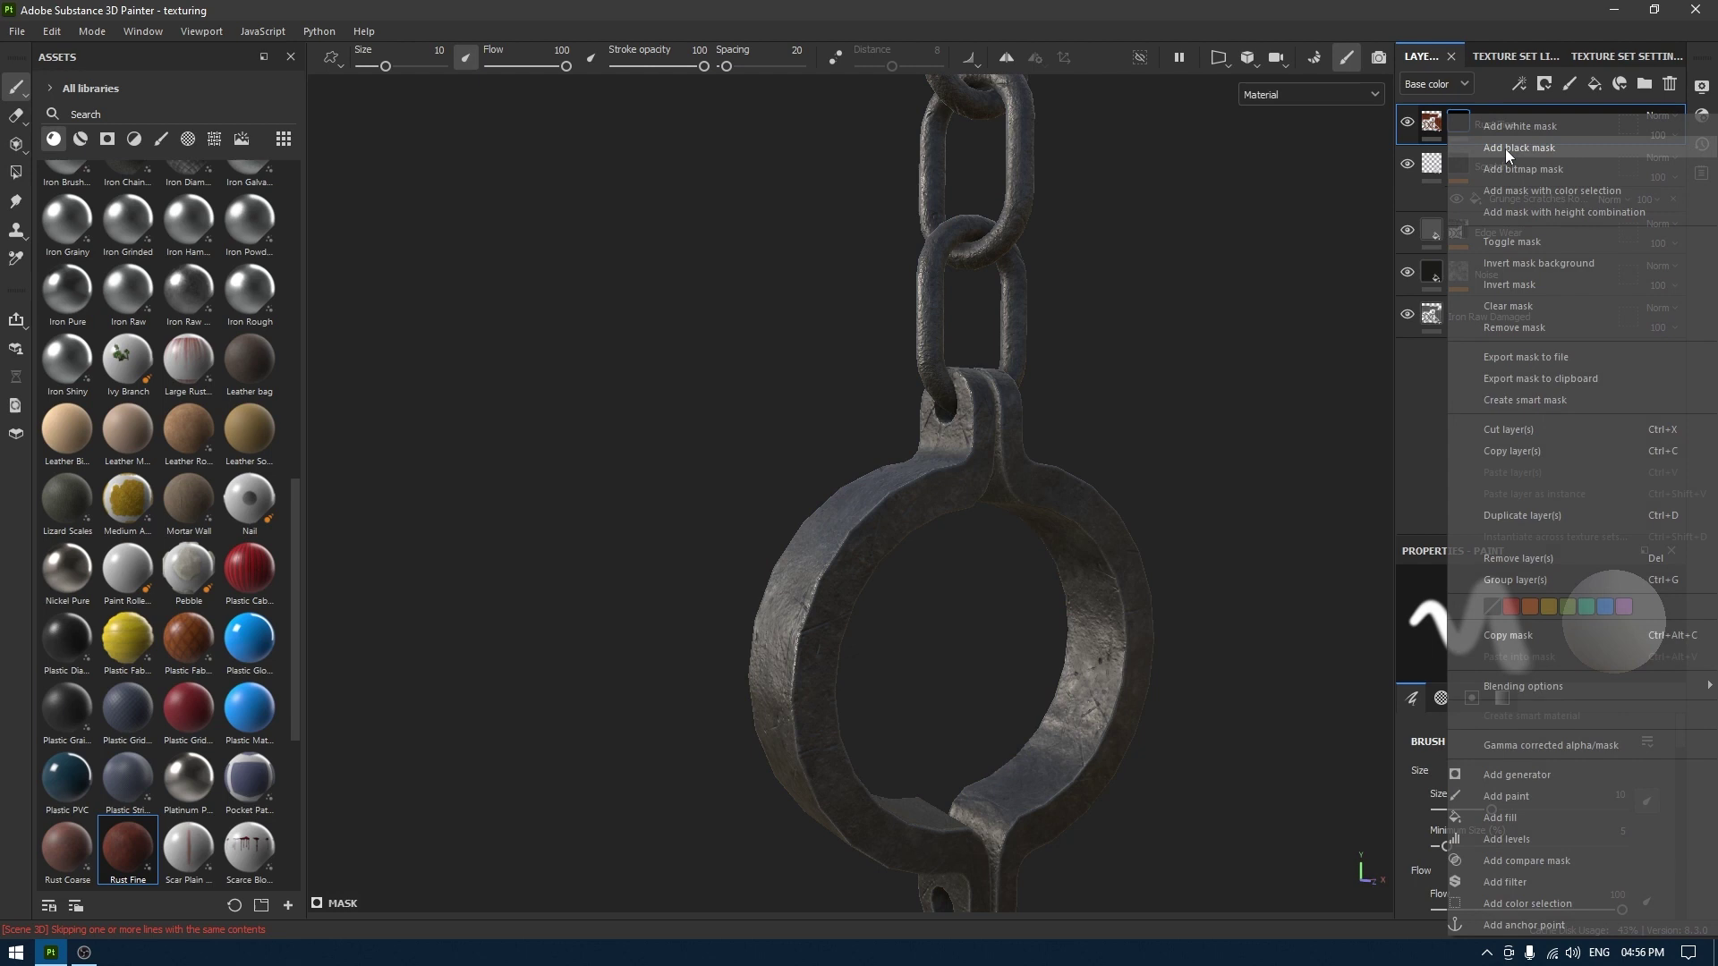
left_click(1535, 781)
left_click(1553, 634)
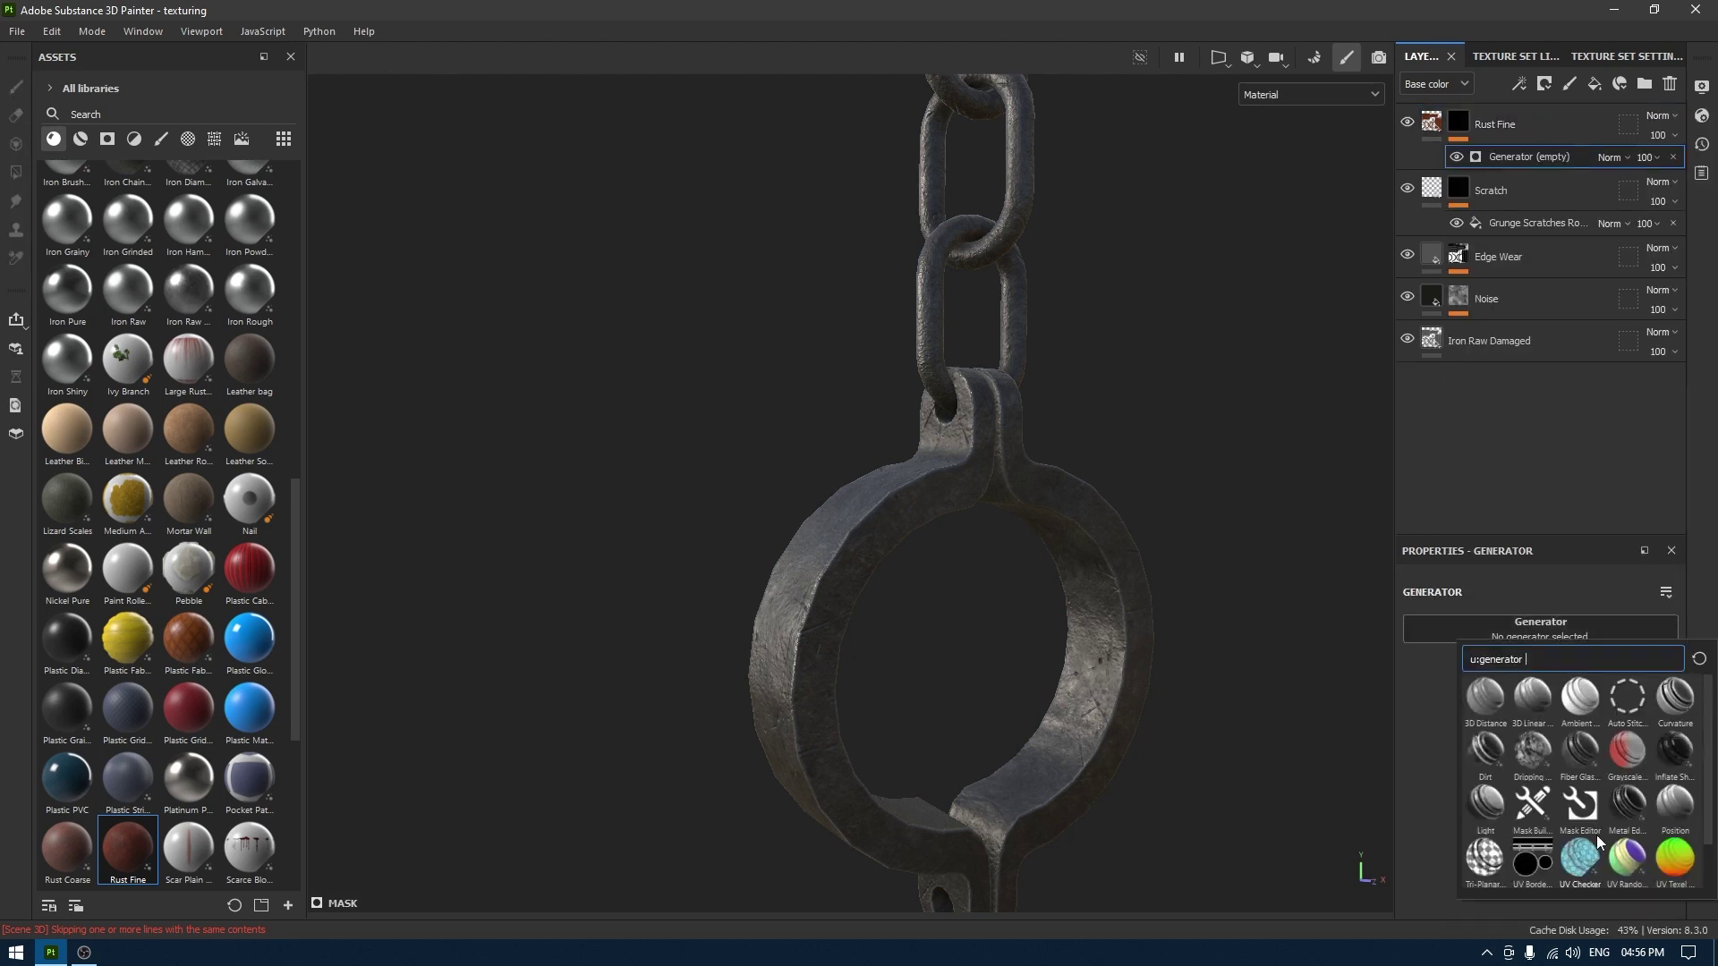
left_click(1485, 750)
Darken the Rust Color of the Rust Fine layer to the near-black brown 211C1A.
left_click_drag(971, 623, 1012, 638, "alt")
right_click_drag(1012, 638, 1012, 617, "alt")
middle_click_drag(1012, 617, 1017, 743, "alt")
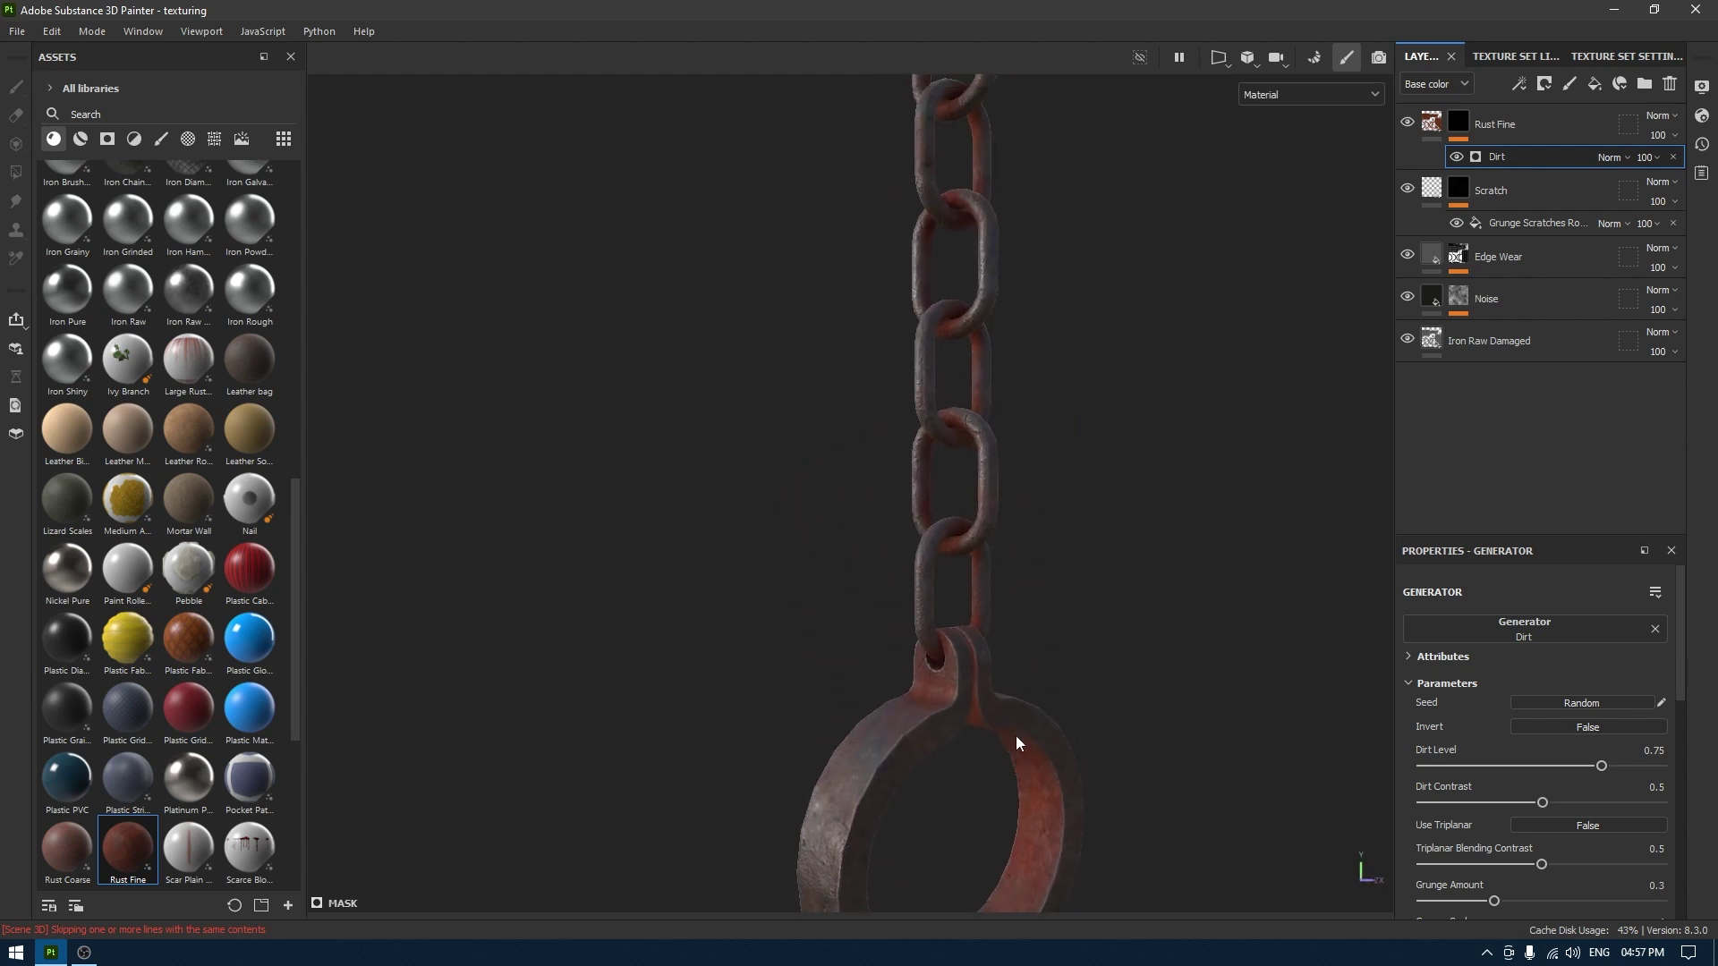
left_click(1433, 122)
left_click_drag(1015, 582, 1115, 498, "alt")
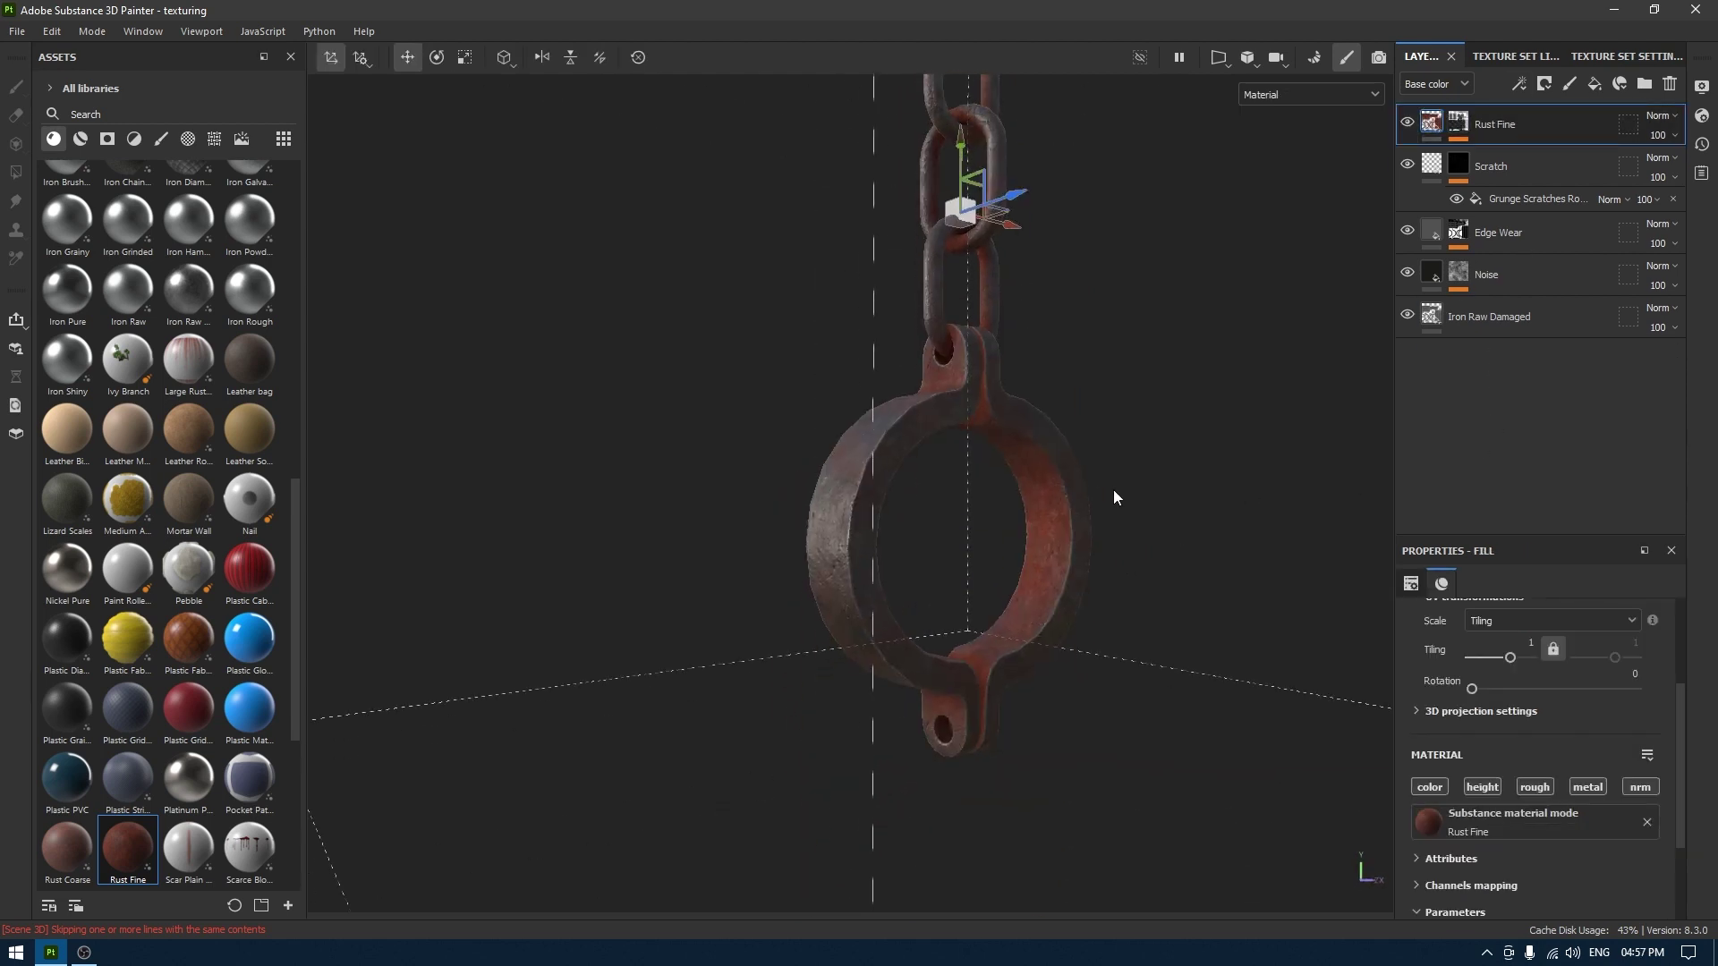
scroll(1541, 760, "down", 3)
left_click(1521, 819)
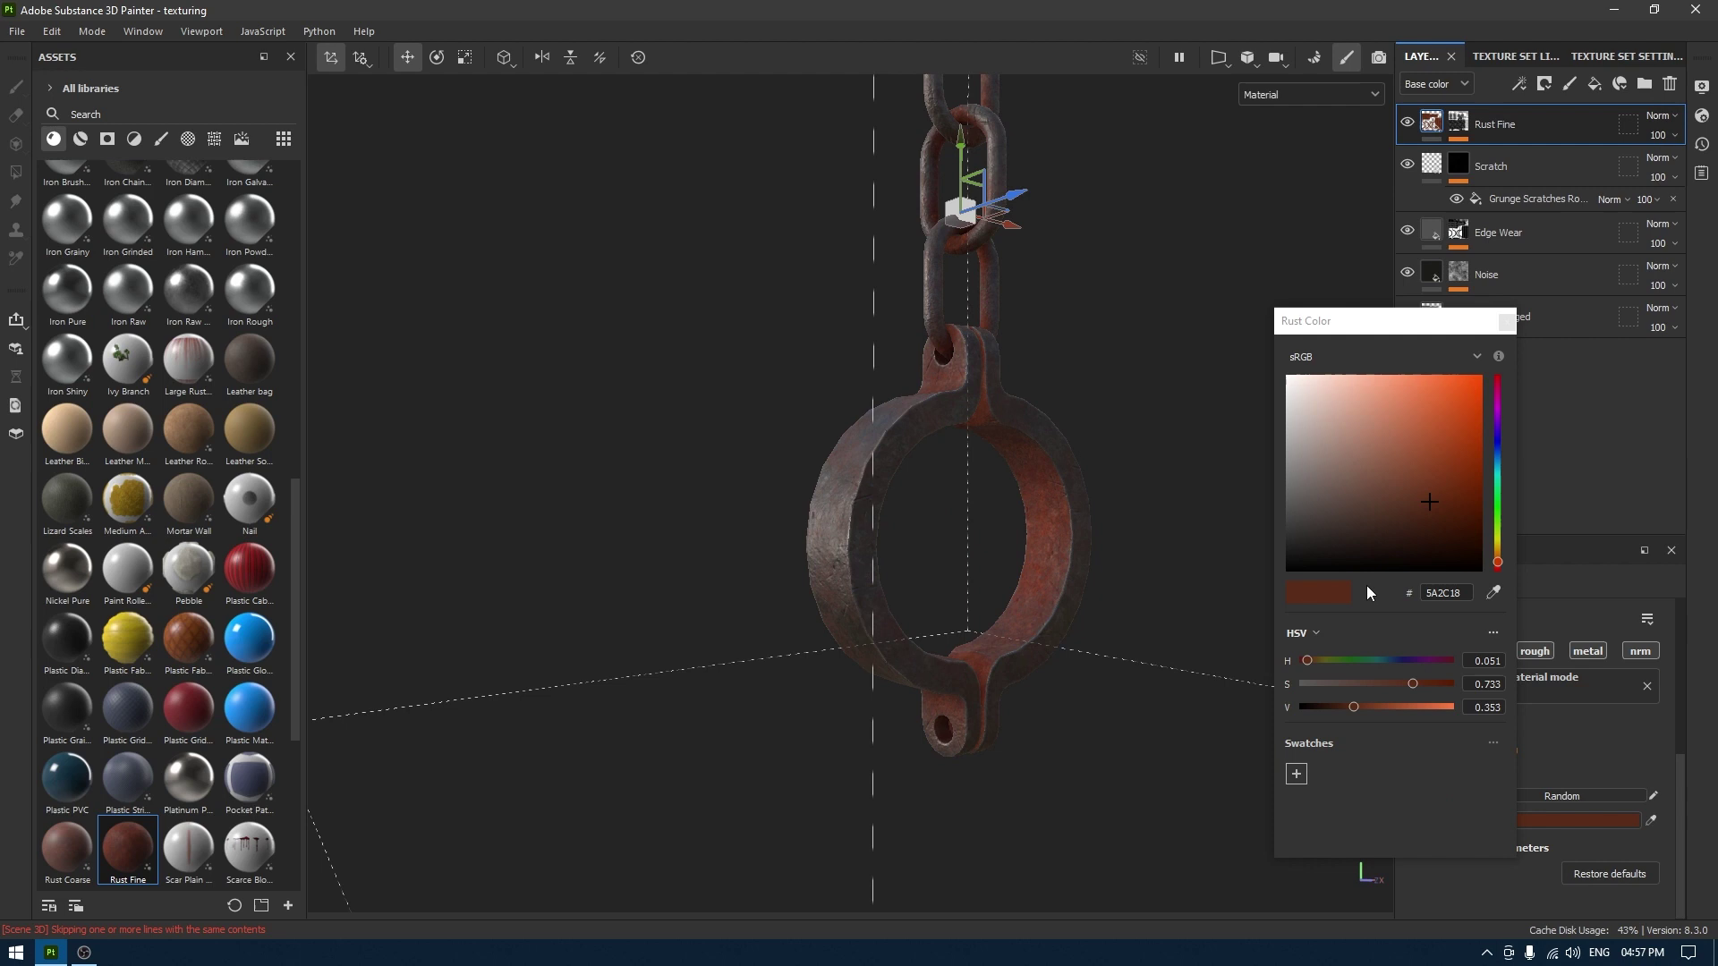
left_click_drag(1427, 516, 1324, 545)
left_click_drag(1190, 510, 939, 572, "alt")
middle_click_drag(939, 572, 898, 753, "alt")
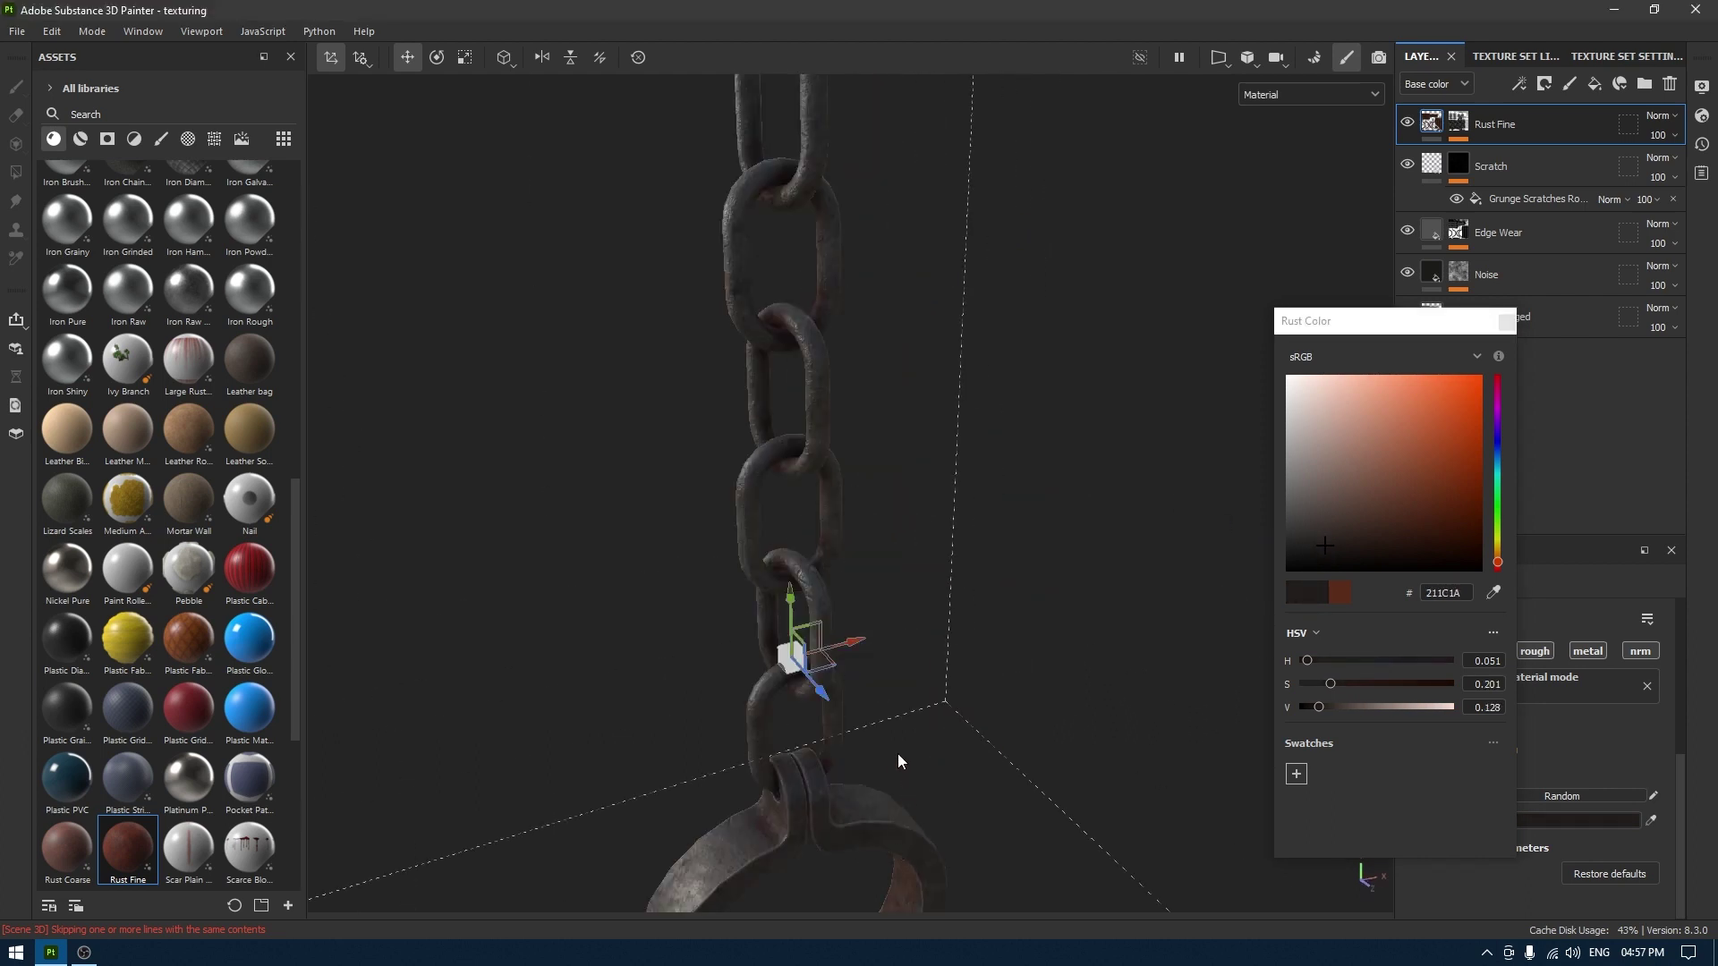
left_click_drag(899, 754, 1083, 609, "alt")
left_click(1506, 322)
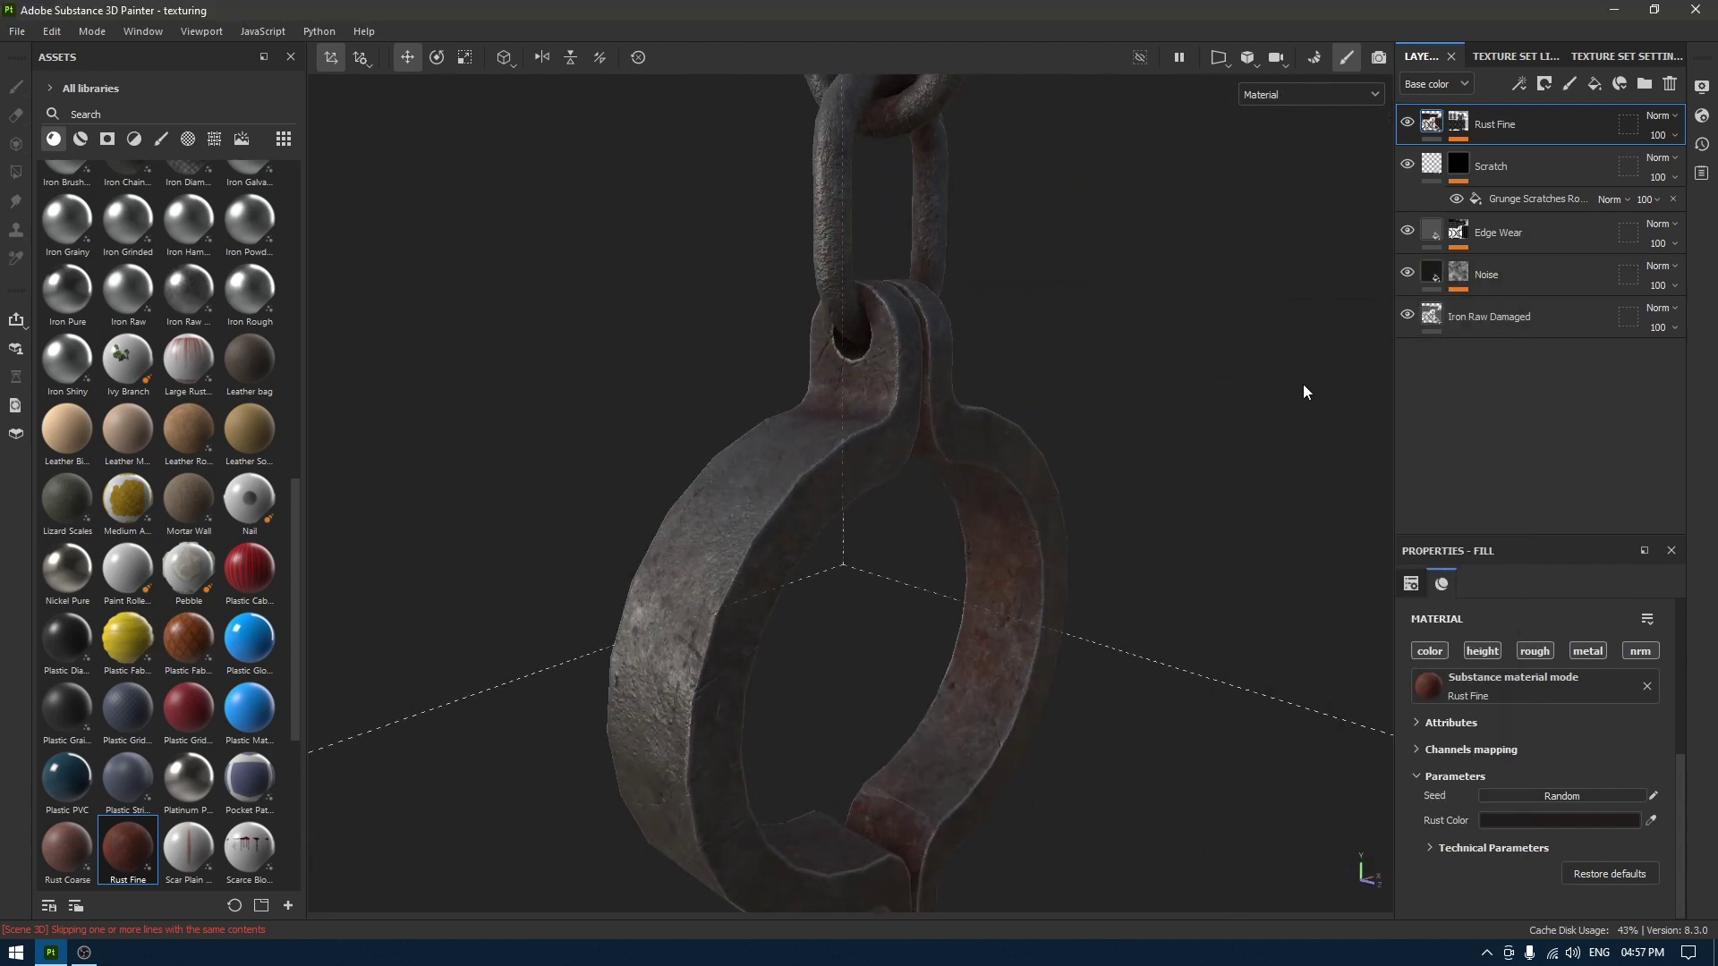
Enable triplanar mapping for the Rust Fine mask's Dirt generator and set dirt level 0.82 and dirt contrast 0.24.
middle_click_drag(944, 511, 997, 711, "alt")
scroll(997, 627, "down", 2)
left_click_drag(918, 529, 1074, 631, "alt")
left_click(1459, 123)
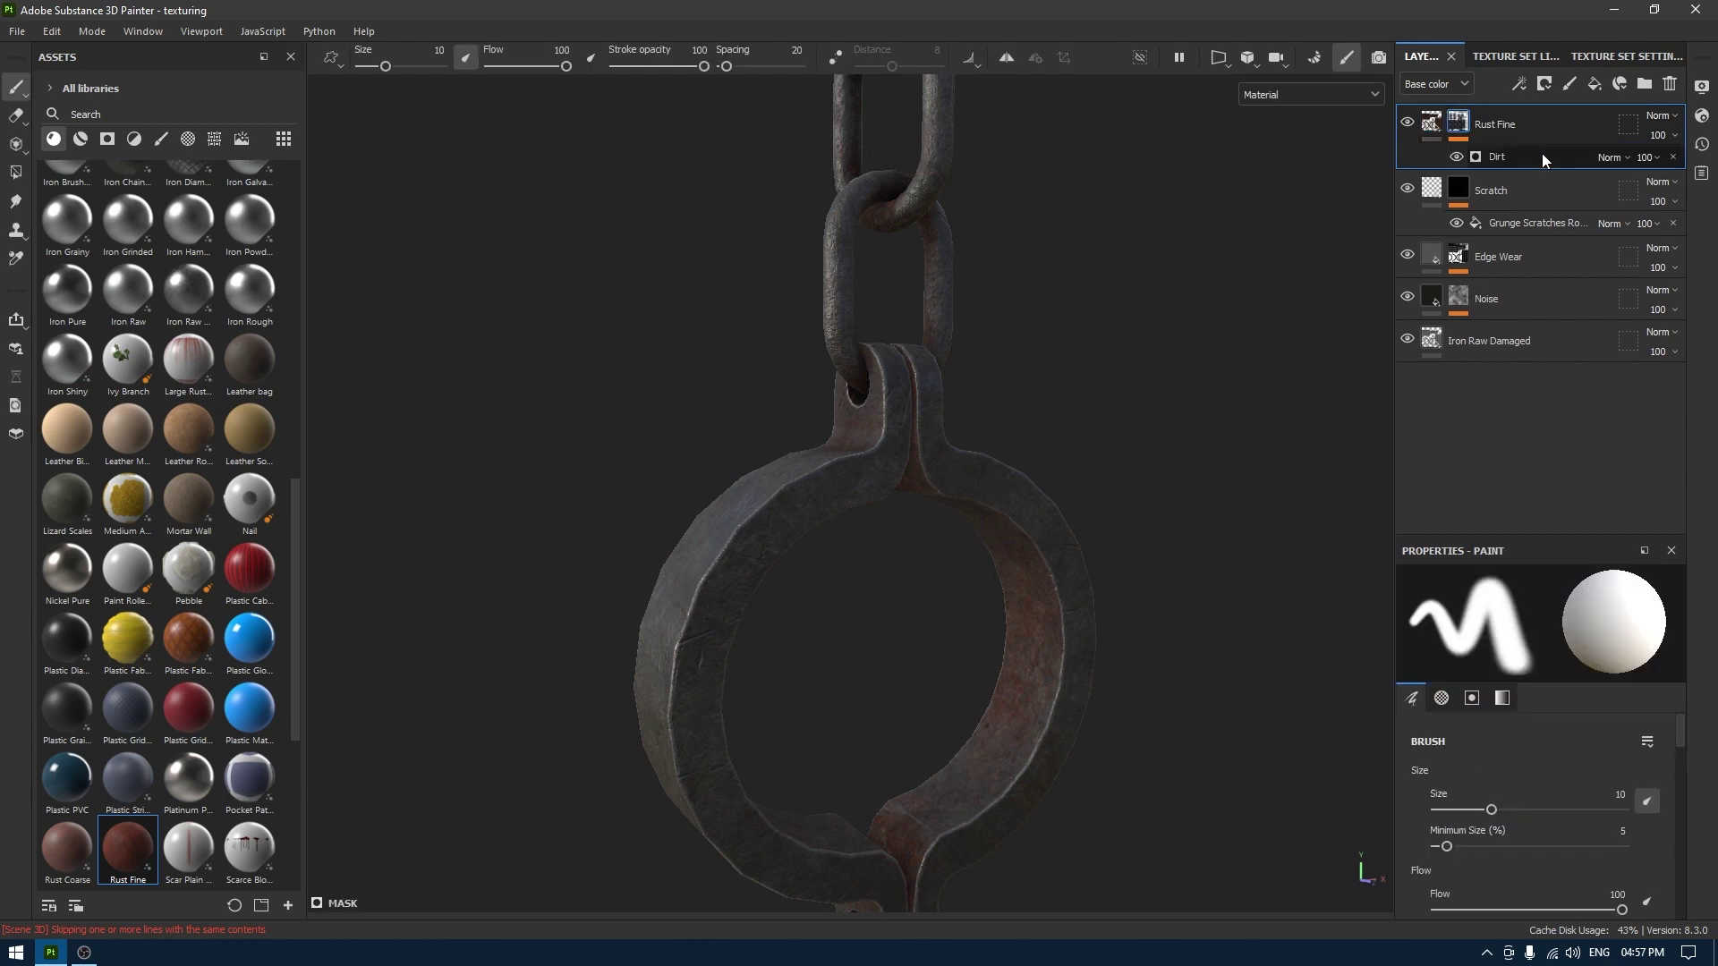
left_click(1542, 157)
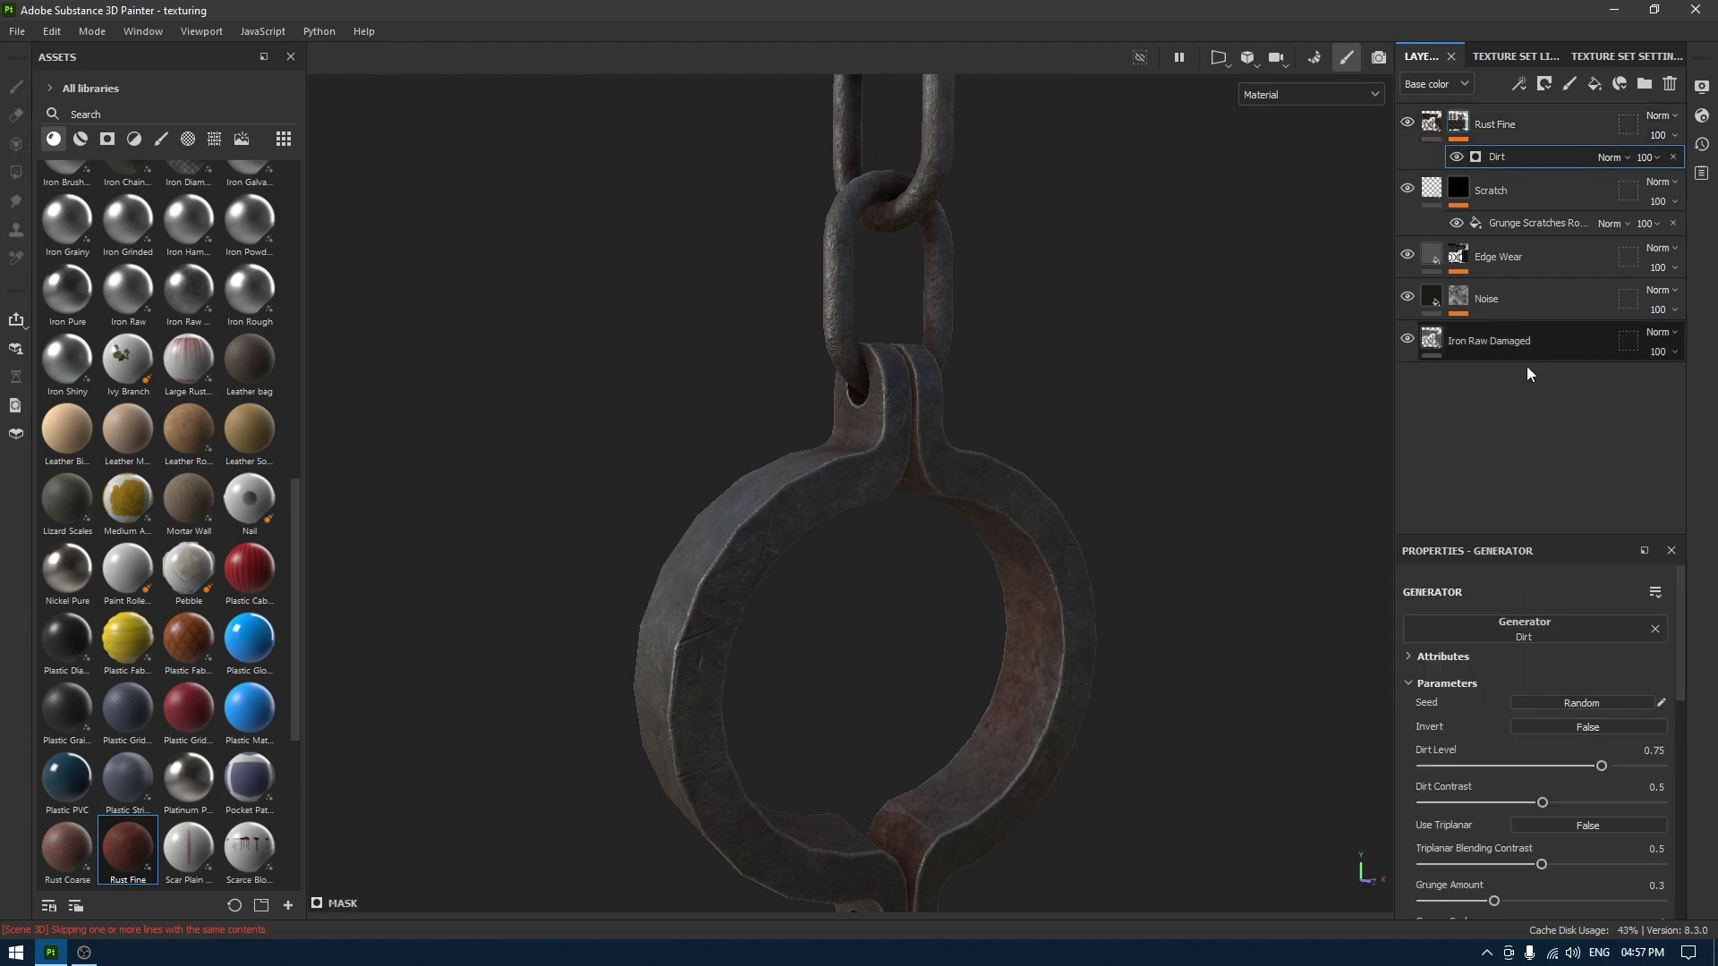
left_click(1548, 823)
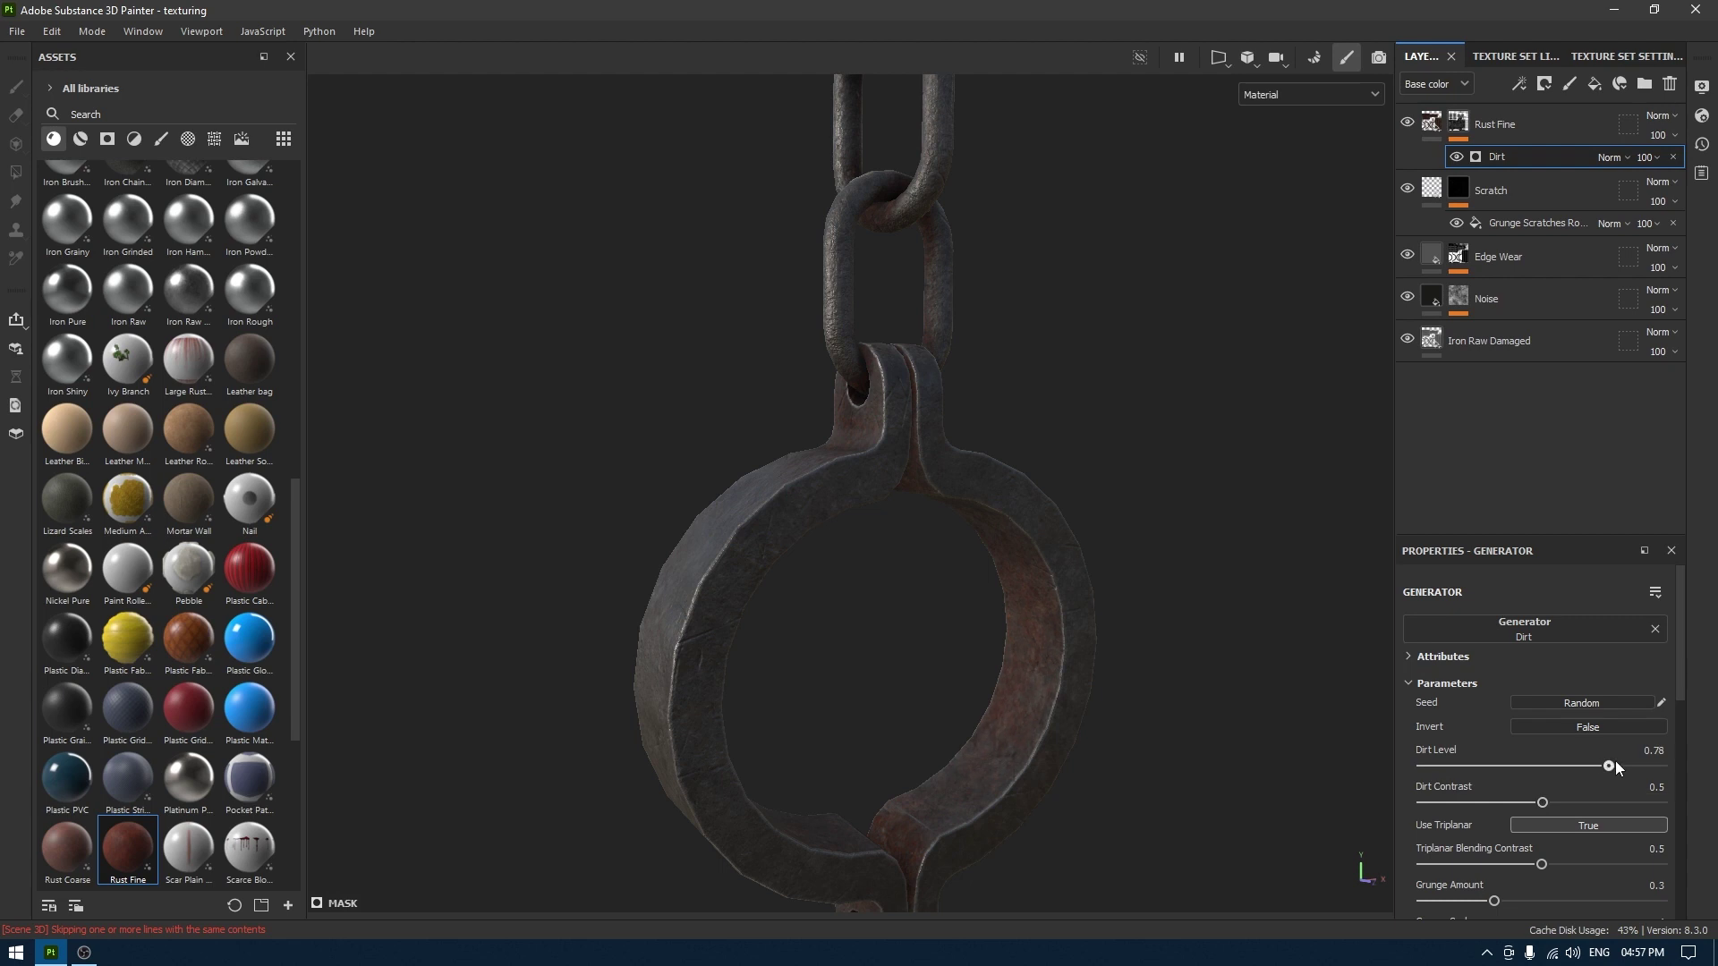
left_click_drag(1616, 764, 1620, 764)
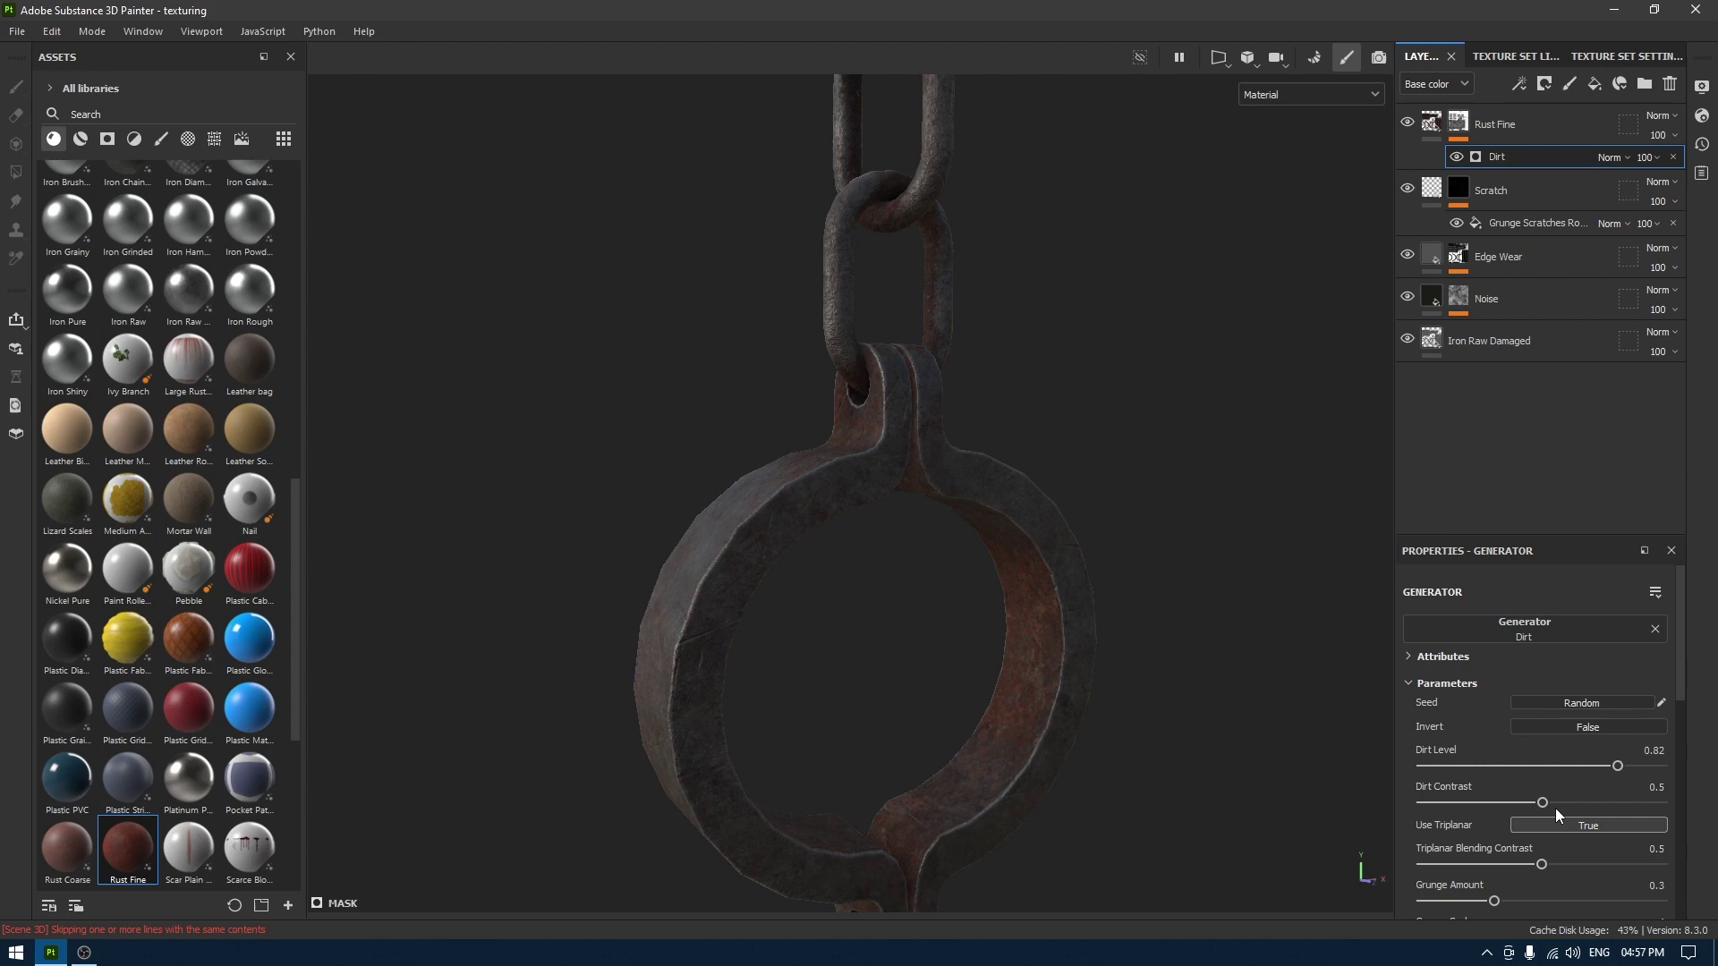
left_click_drag(1543, 803, 1494, 811)
Reduce the saturation and brightness of the Rust Fine layer's Rust Color to reach 100F0E.
left_click_drag(967, 560, 1039, 599, "alt")
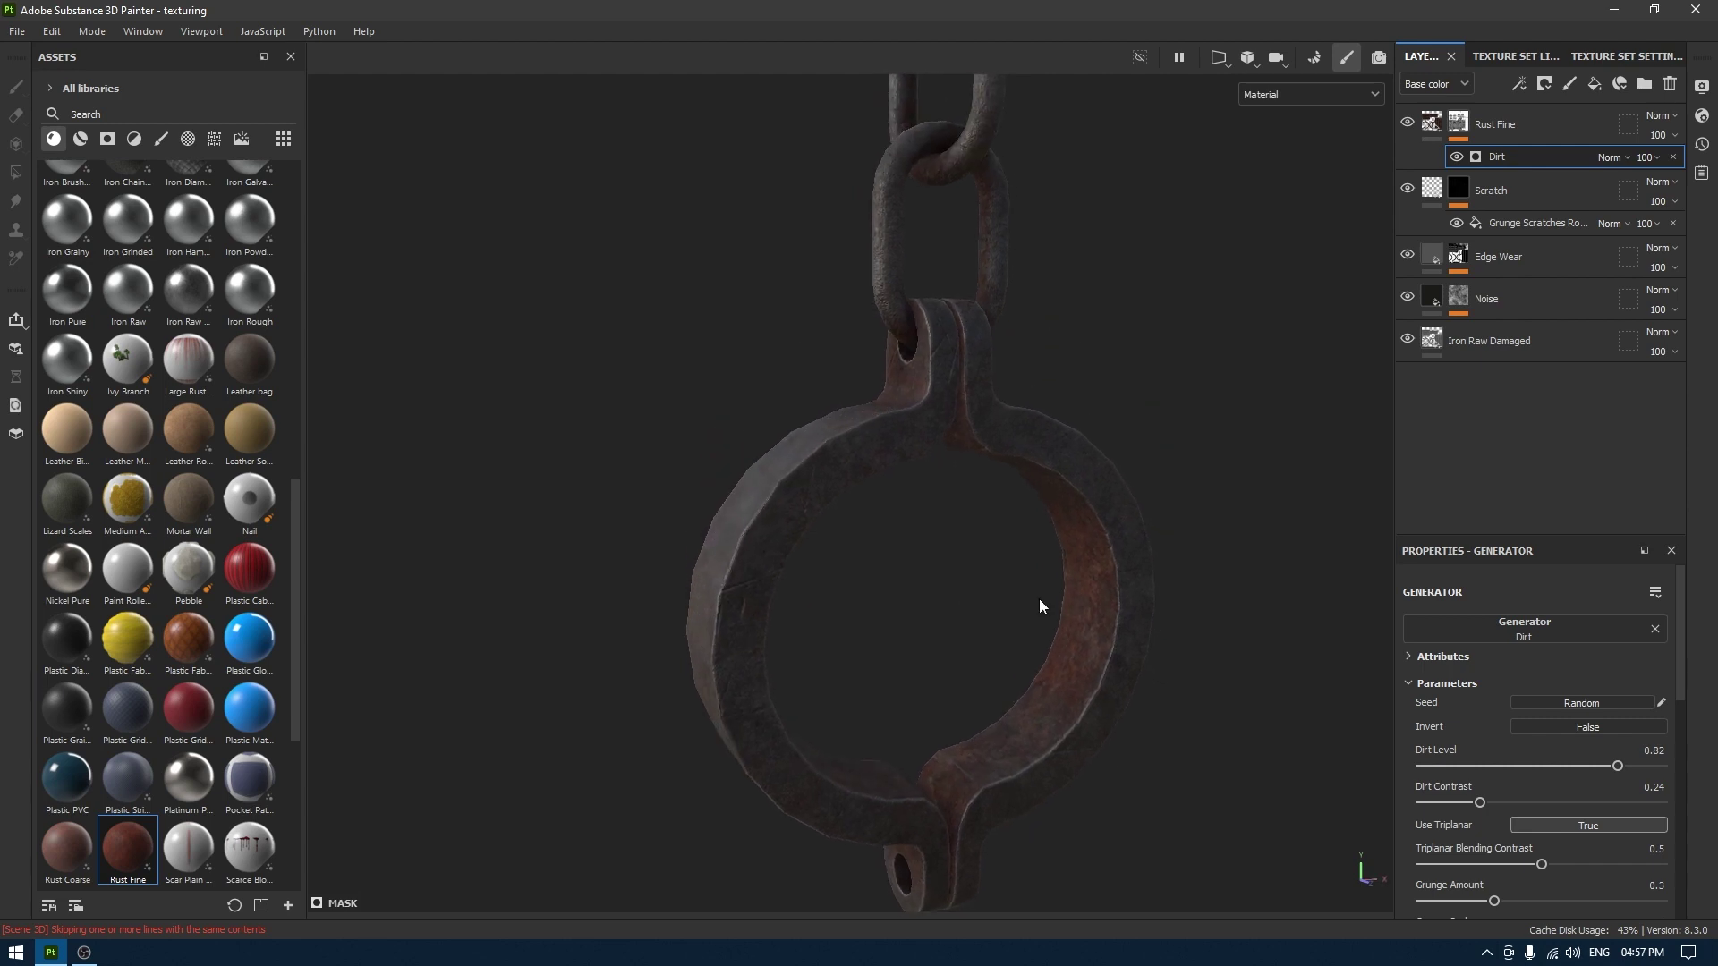
left_click_drag(975, 387, 1020, 380, "alt")
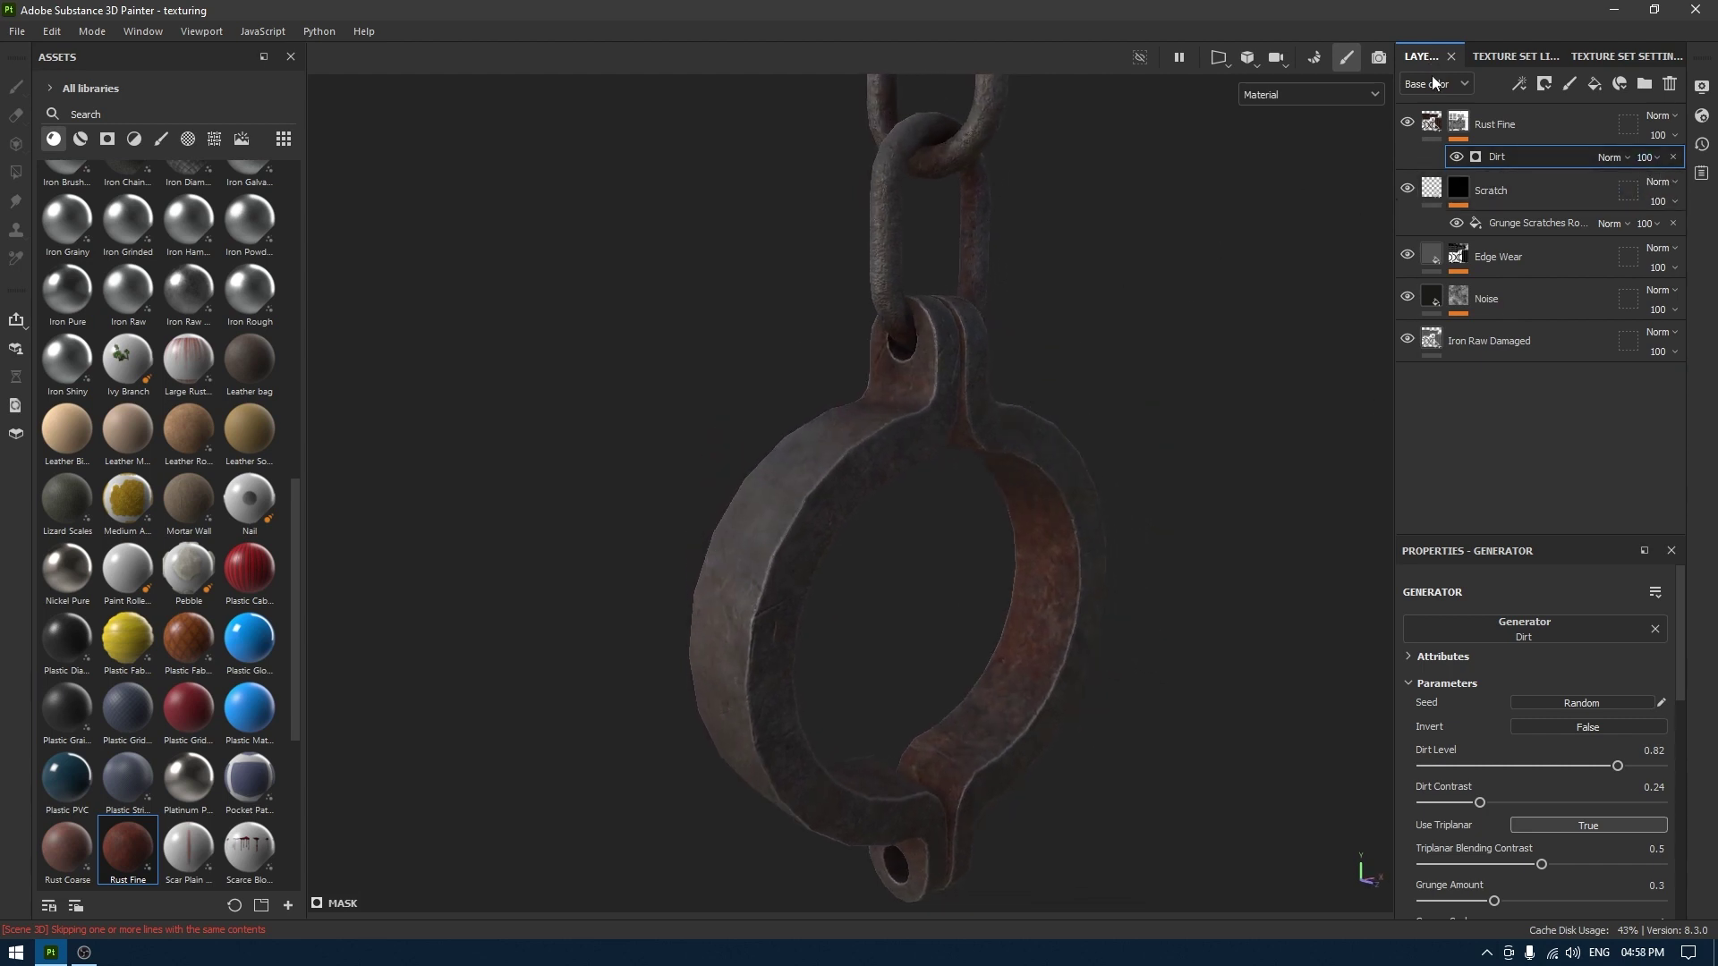
left_click(1428, 127)
left_click(1550, 821)
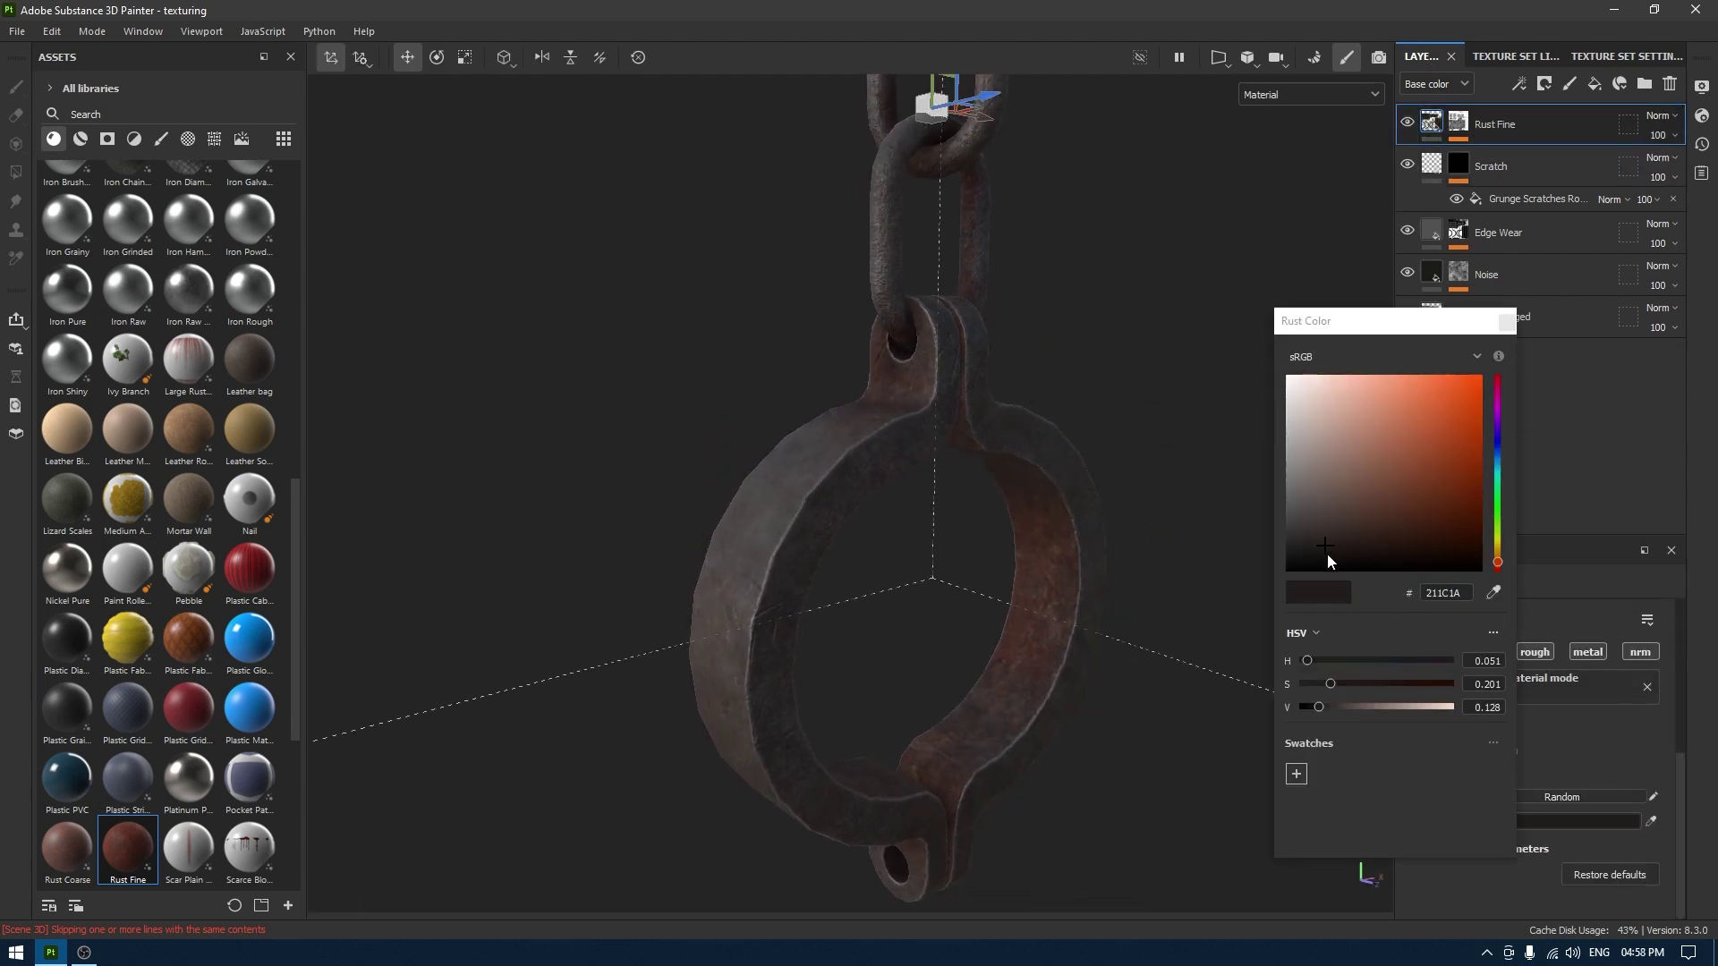
mouse_move(1329, 683)
left_mouse_down()
mouse_move(1355, 684)
mouse_move(1314, 684)
mouse_move(1308, 704)
left_mouse_up()
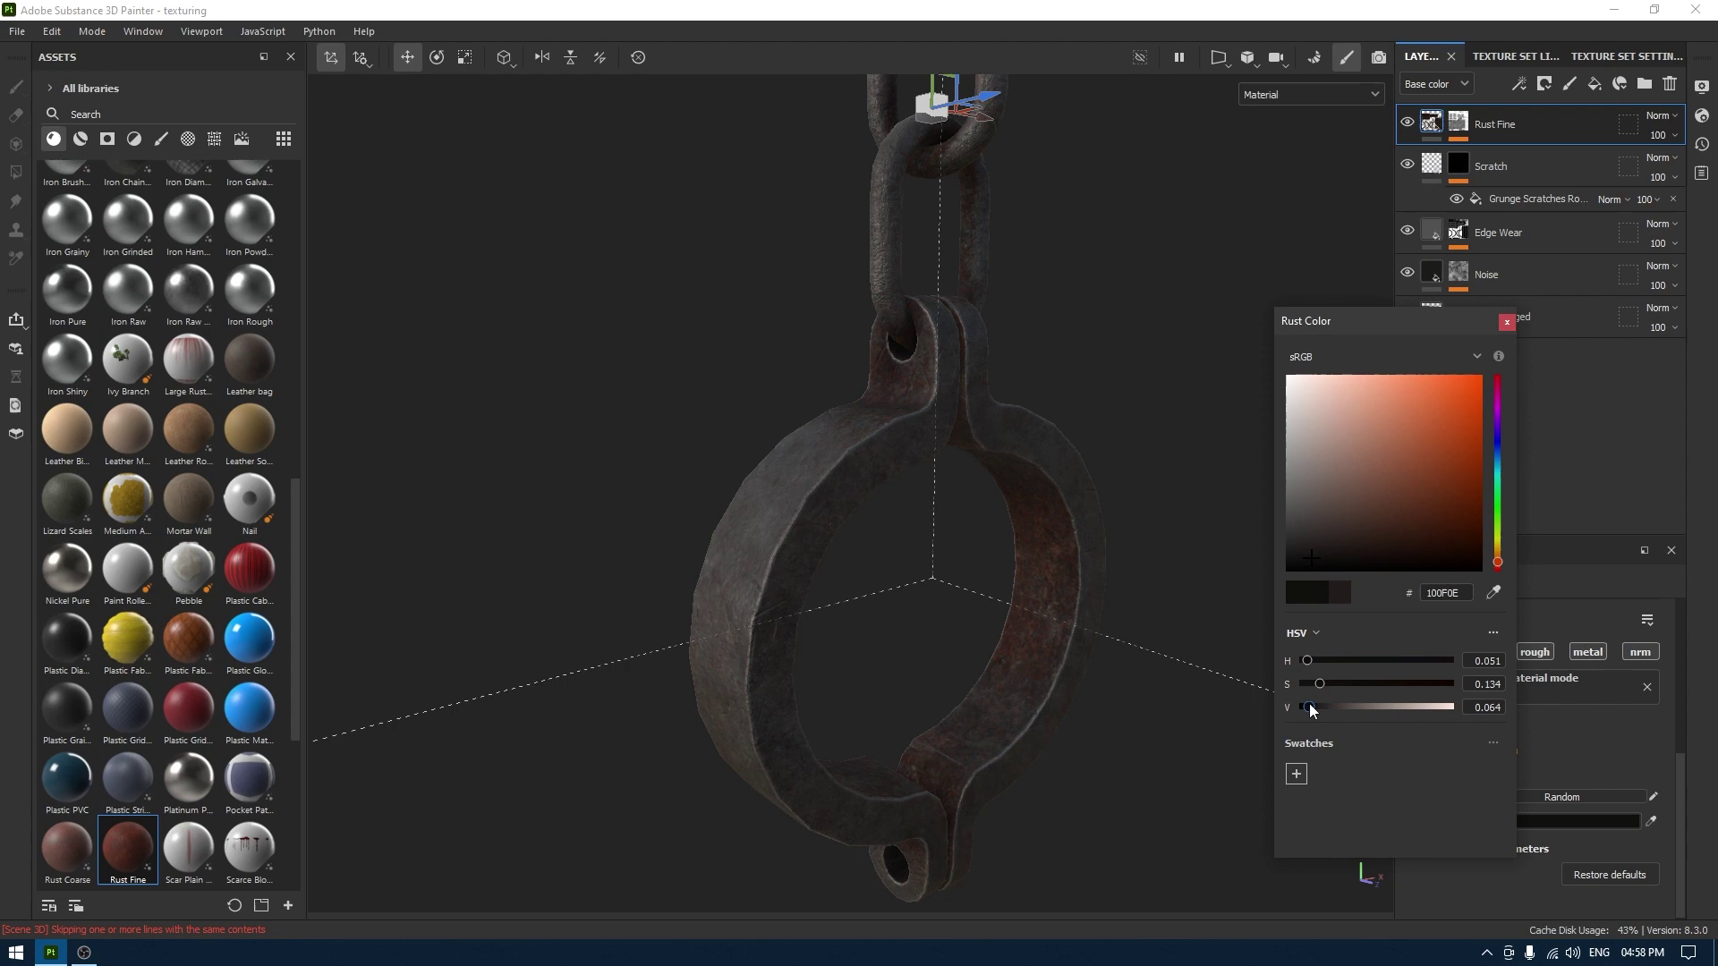
Slightly brighten the Rust Color of the Rust Fine layer to 131111.
left_click_drag(994, 600, 1151, 641, "alt")
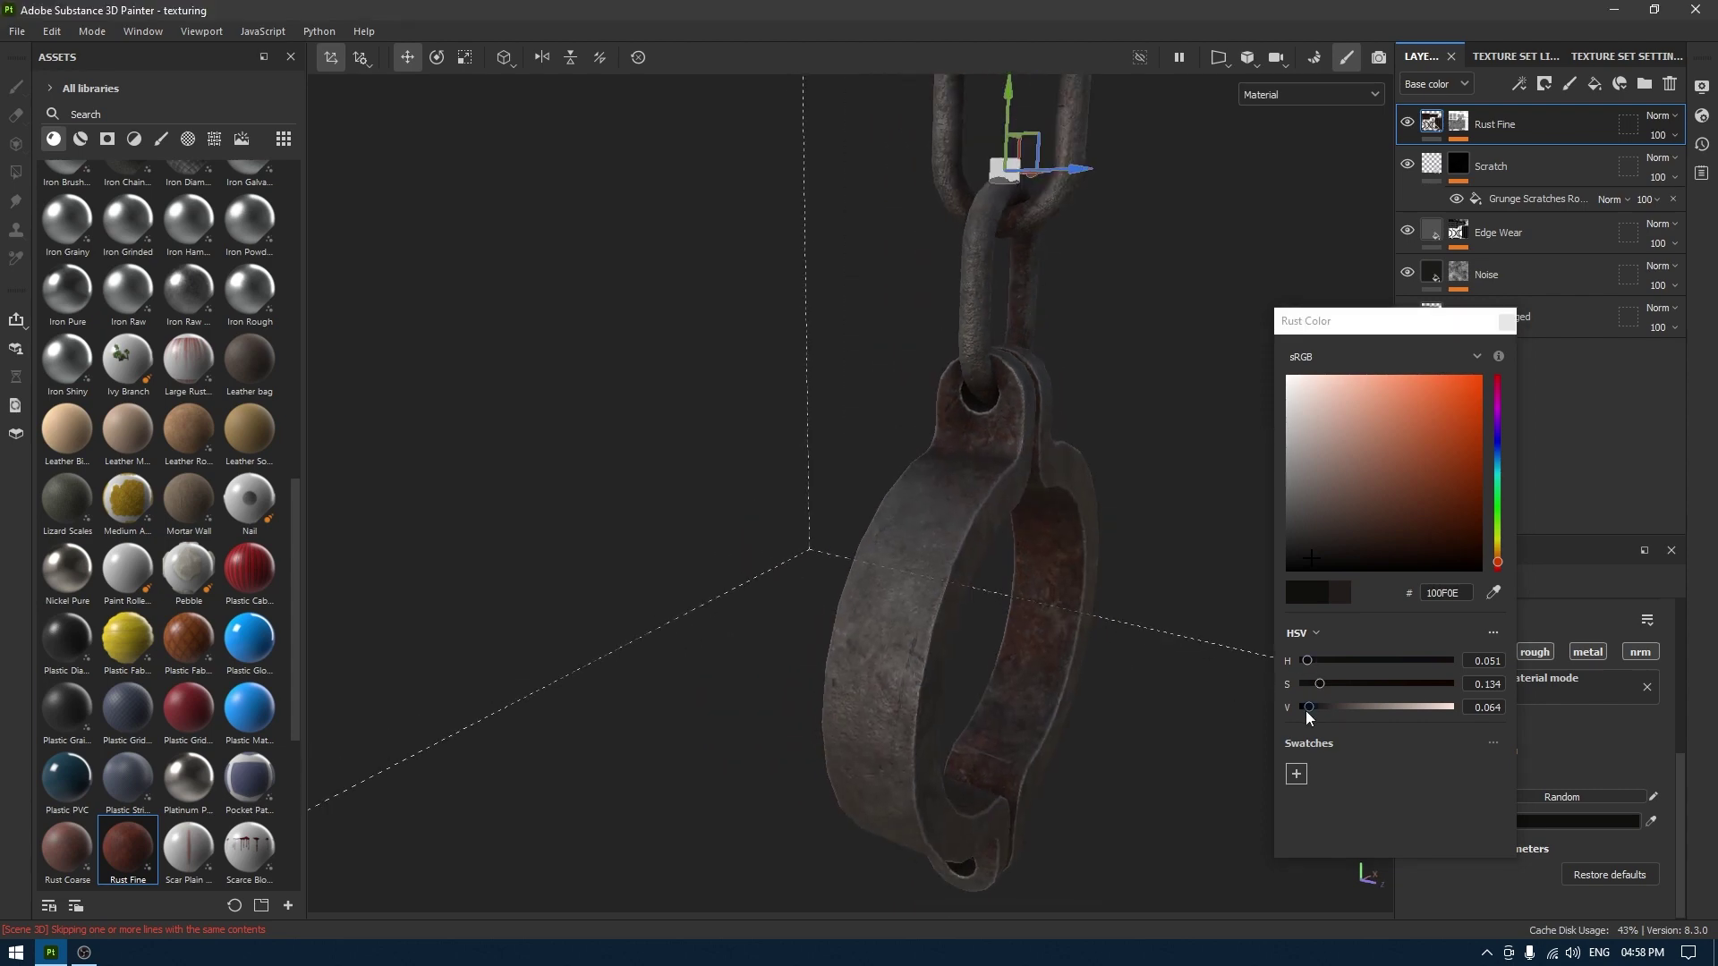
left_click_drag(1306, 711, 1311, 711)
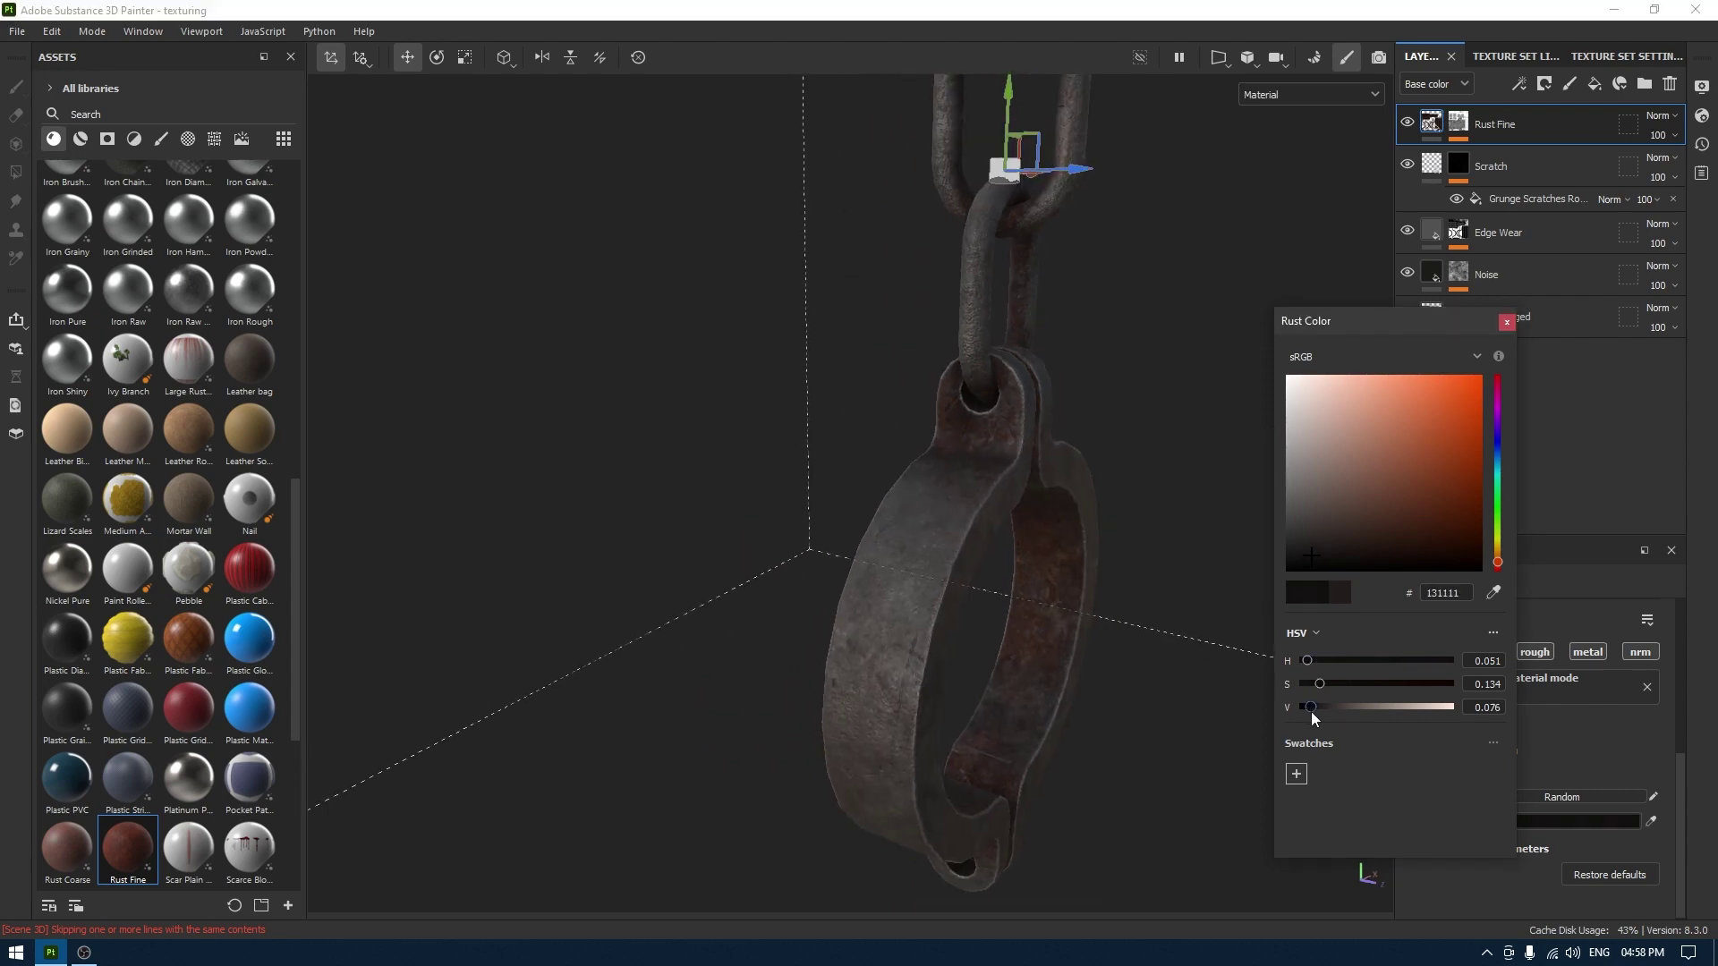
left_click(1506, 322)
Set the opacity of the Dirt generator in the Rust Fine mask to 85 and check the effect on the shackle.
left_click(1458, 123)
left_click(1514, 159)
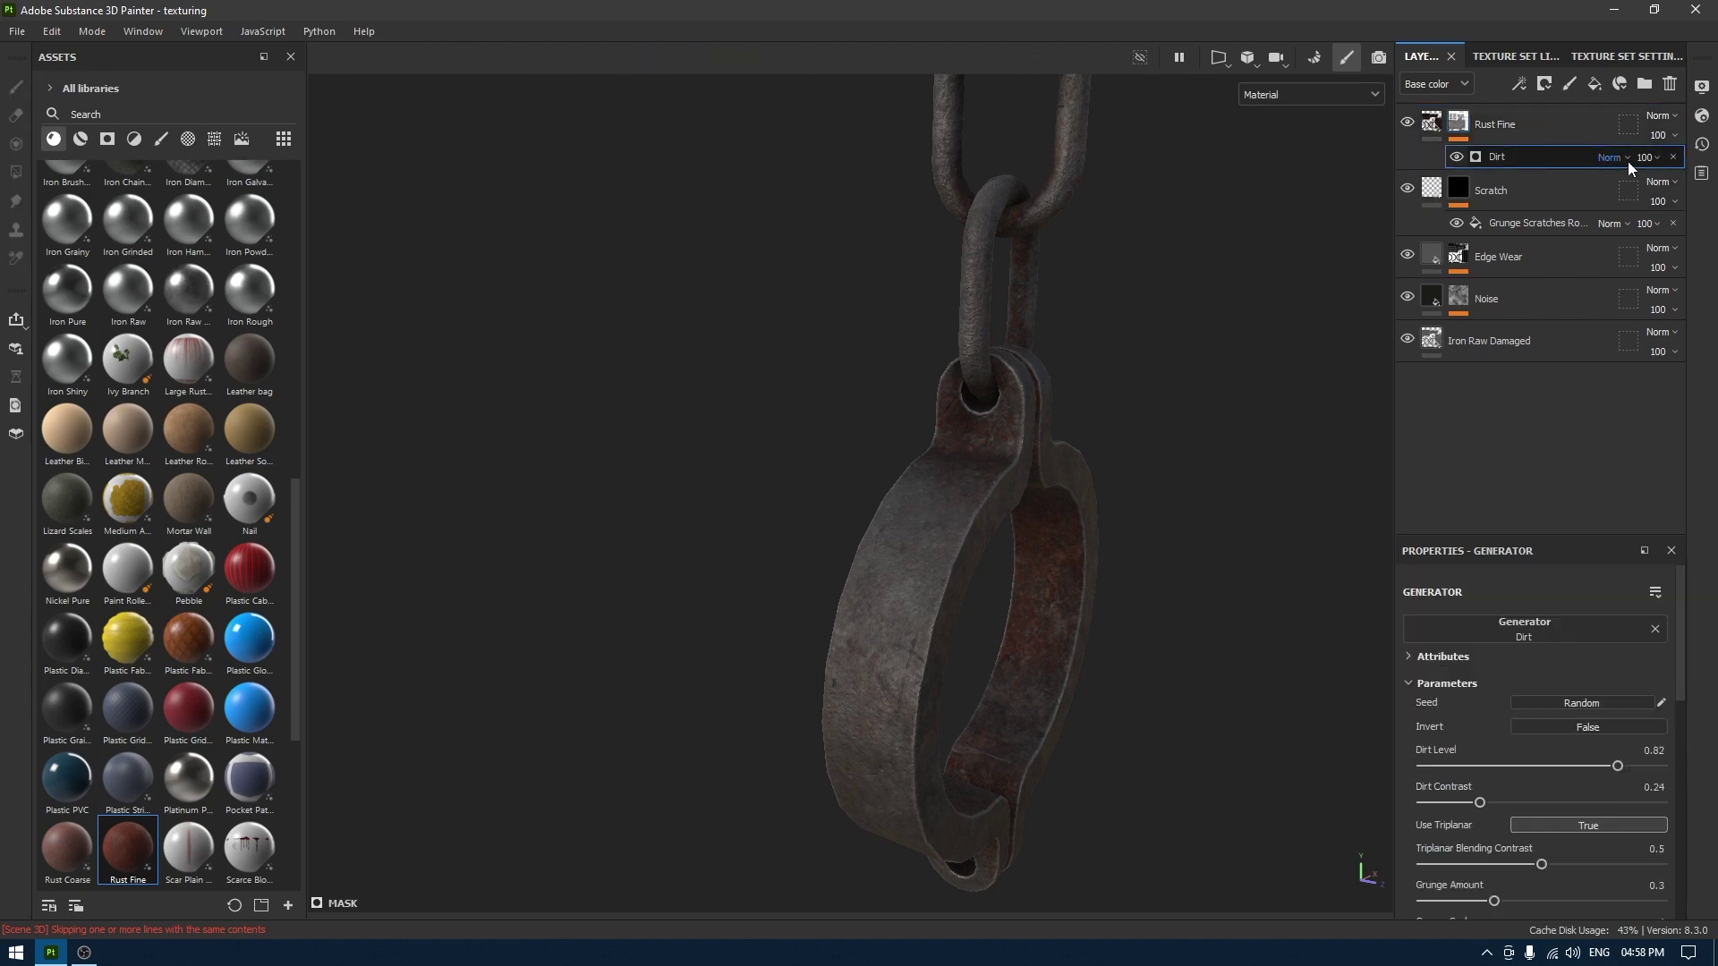
left_click(1681, 190)
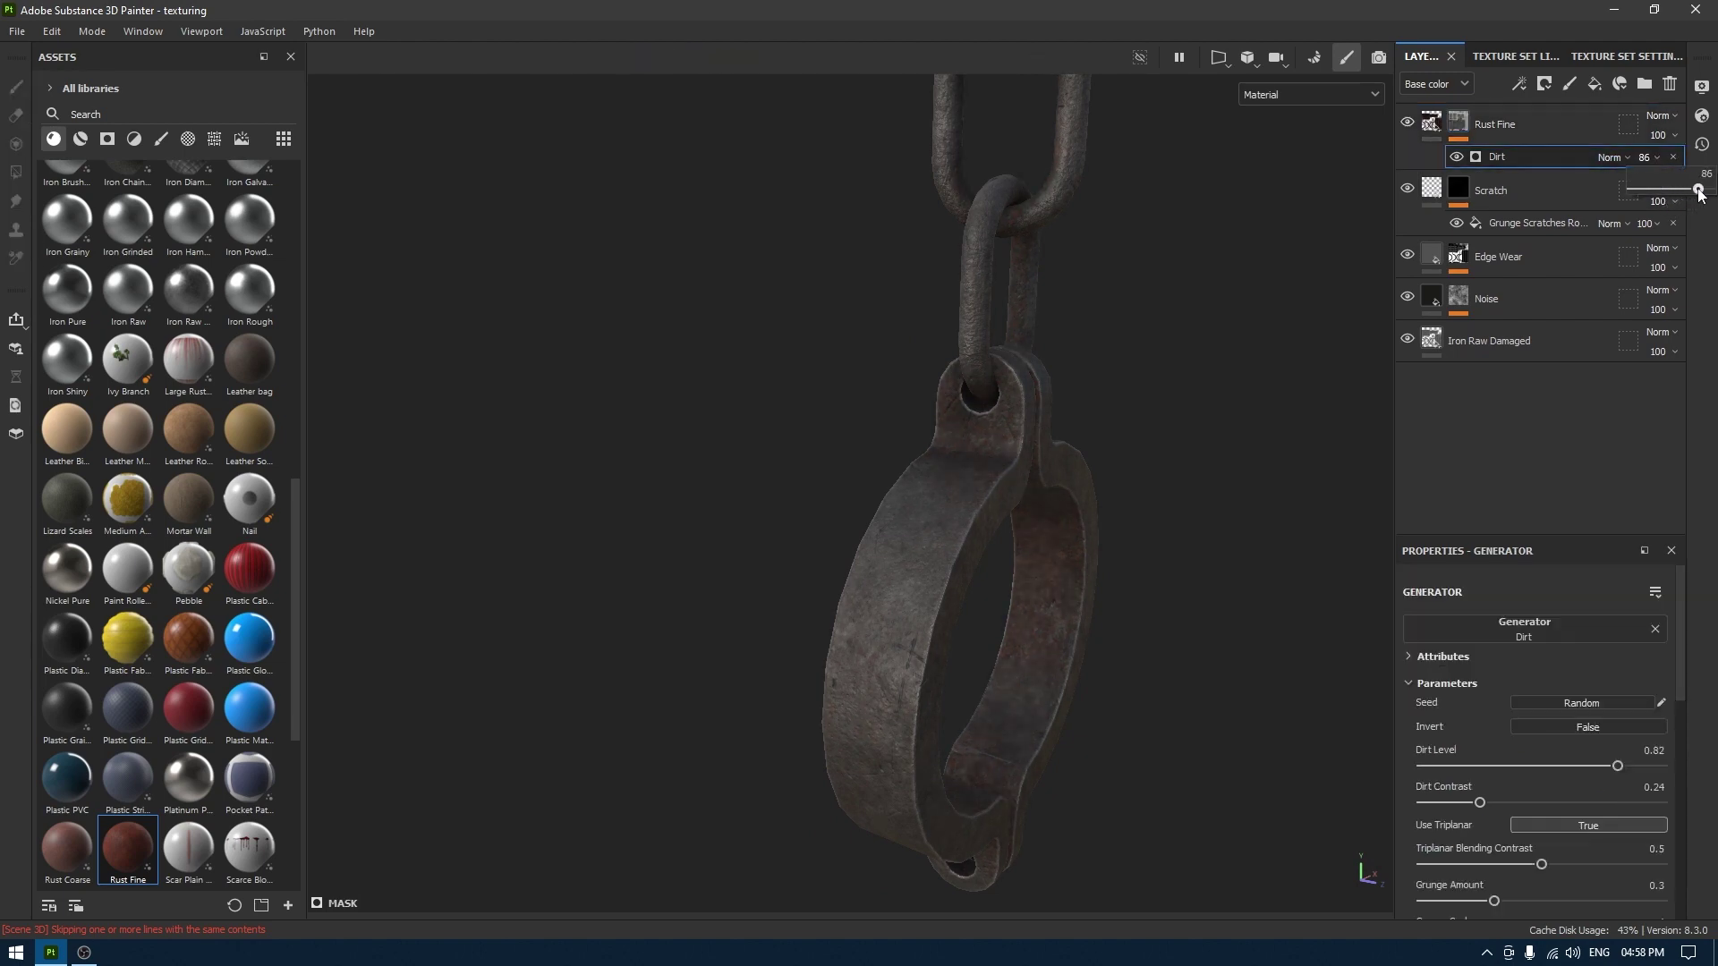
scroll(1029, 346, "down", 3)
left_click_drag(1205, 505, 1064, 333, "alt")
middle_click_drag(1074, 333, 1023, 444, "alt")
left_click_drag(1024, 450, 932, 568, "alt")
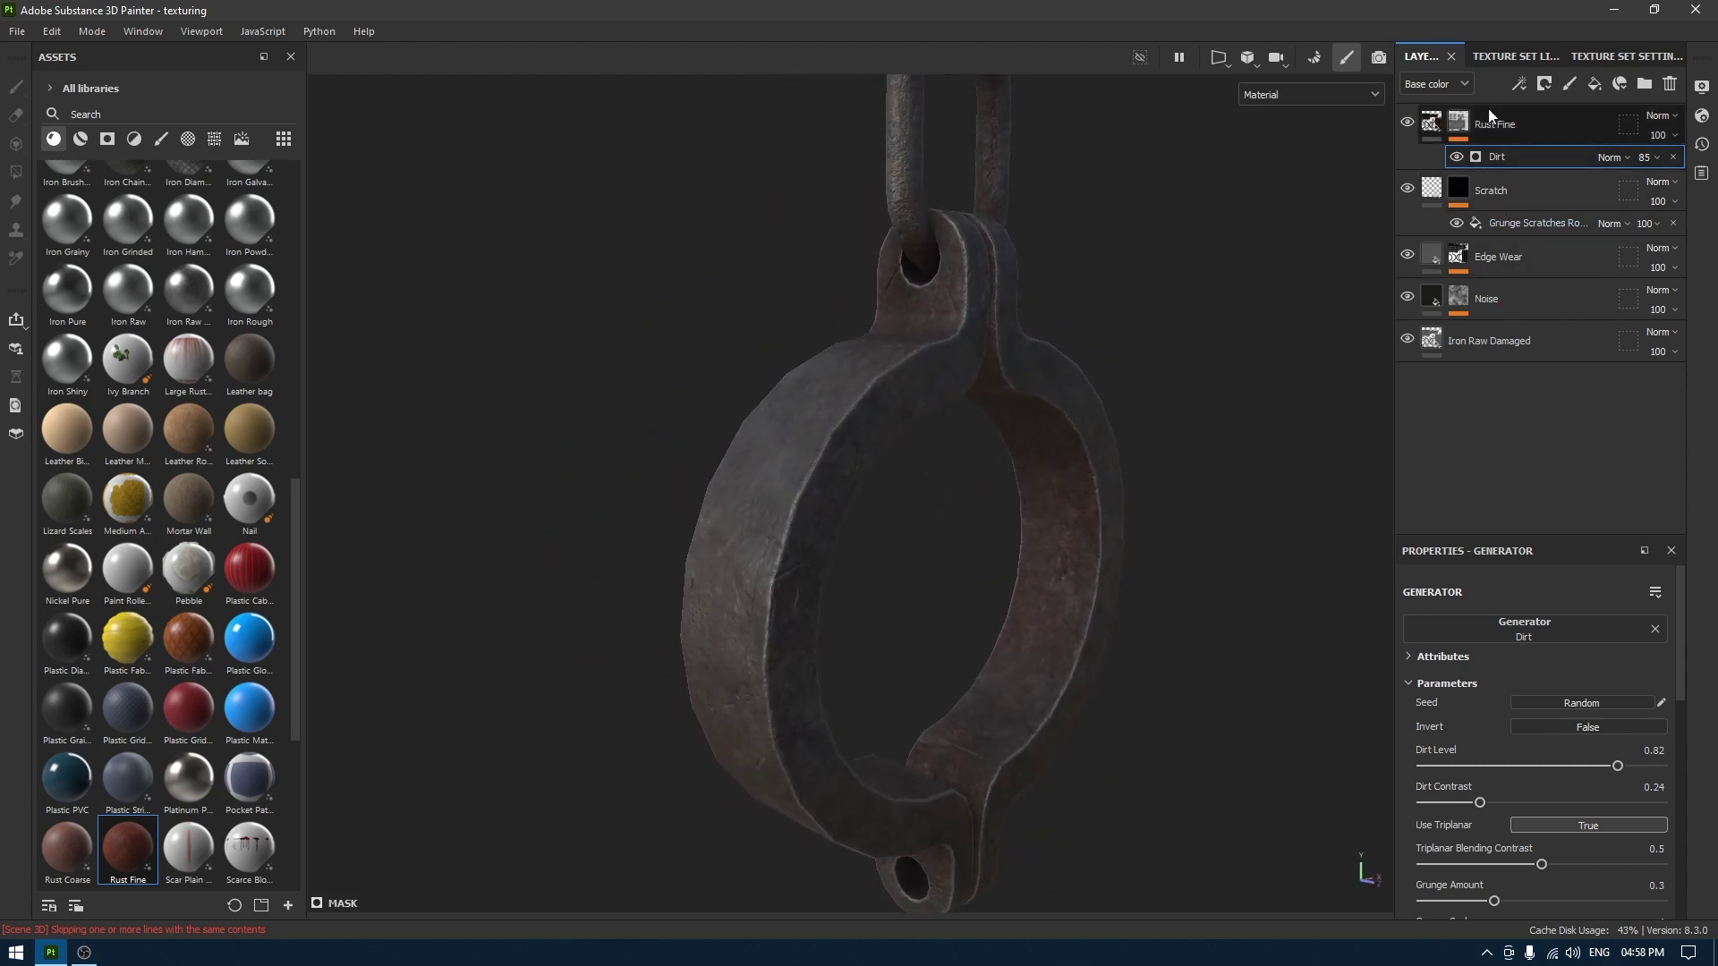
Add a fill layer above Rust Fine with a black mask and place a fill effect in that mask.
left_click(1595, 84)
right_click(1533, 126)
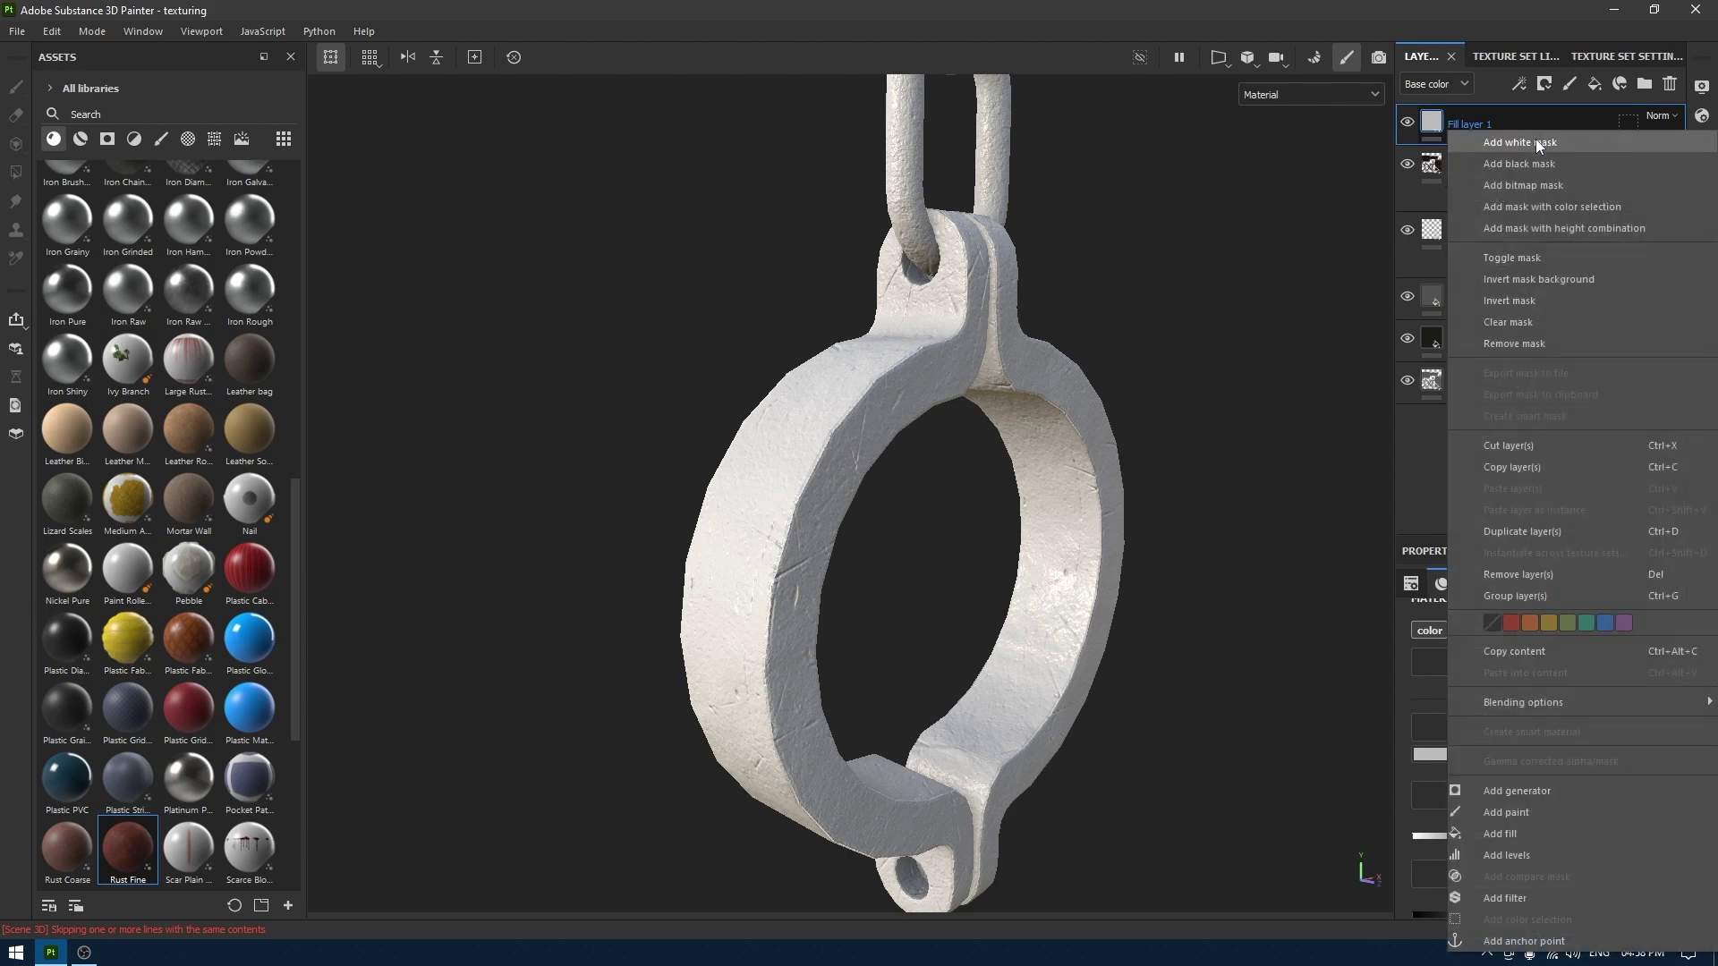
left_click(1536, 140)
right_click(1527, 137)
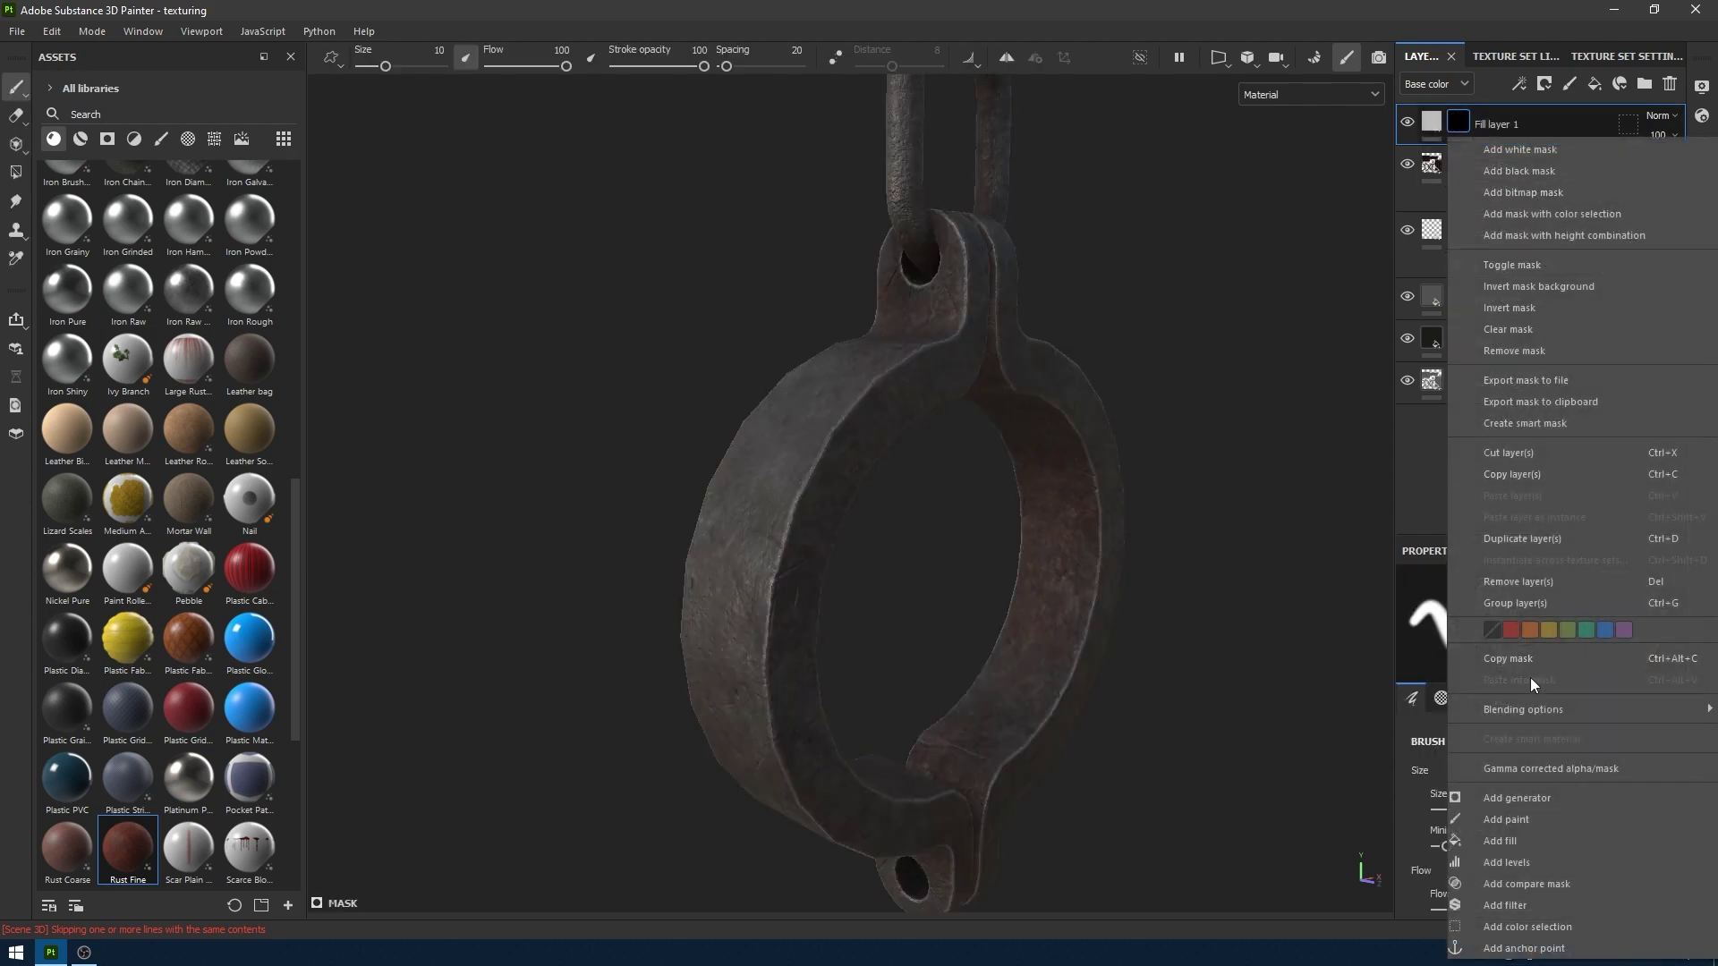
left_click(1535, 845)
Find the Grunge Shavings texture and assign it as the grayscale of the new layer's mask fill.
left_click(215, 139)
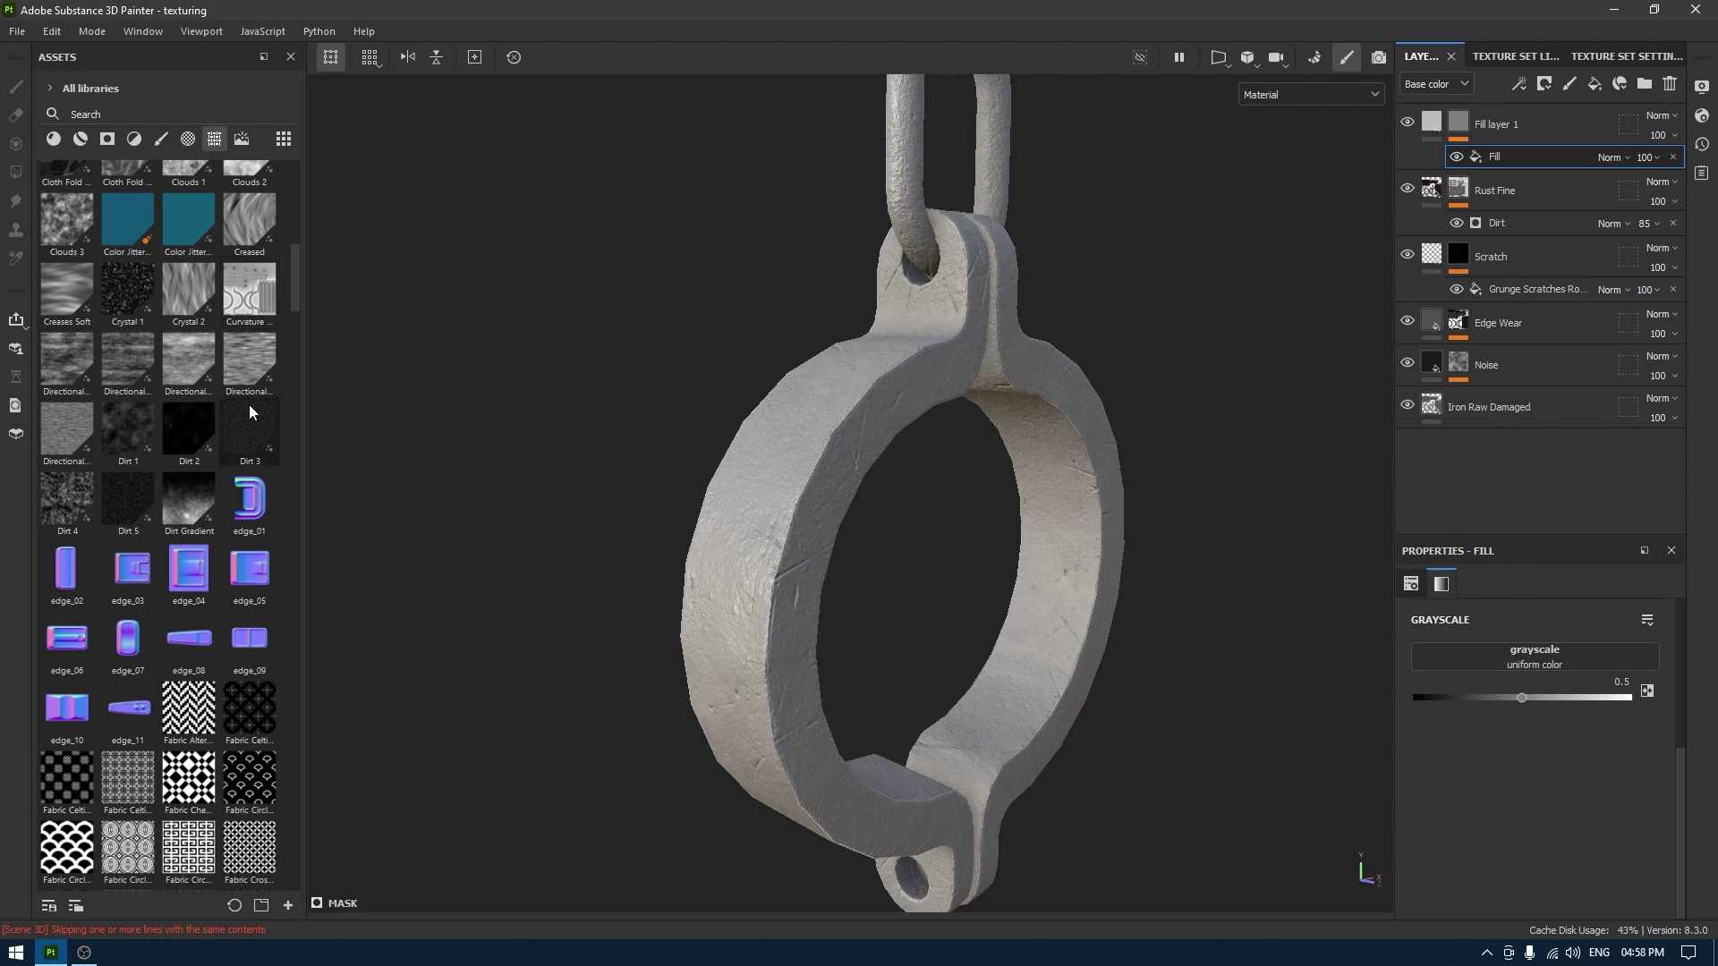
mouse_move(131, 506)
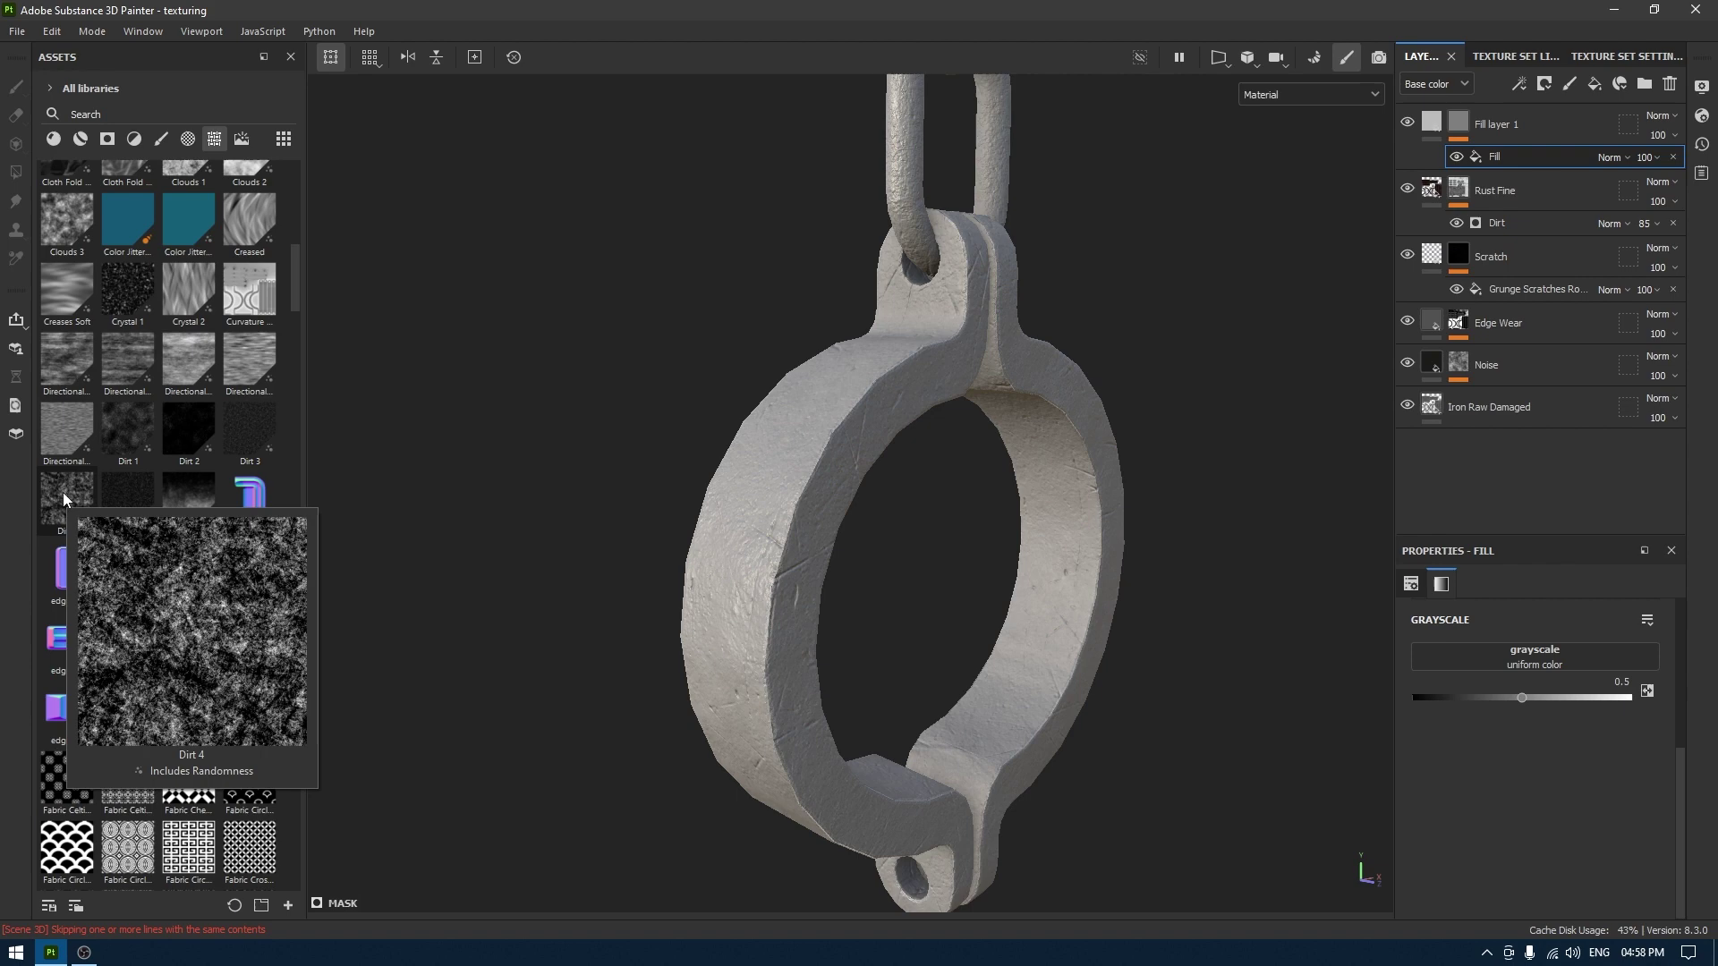
mouse_move(83, 426)
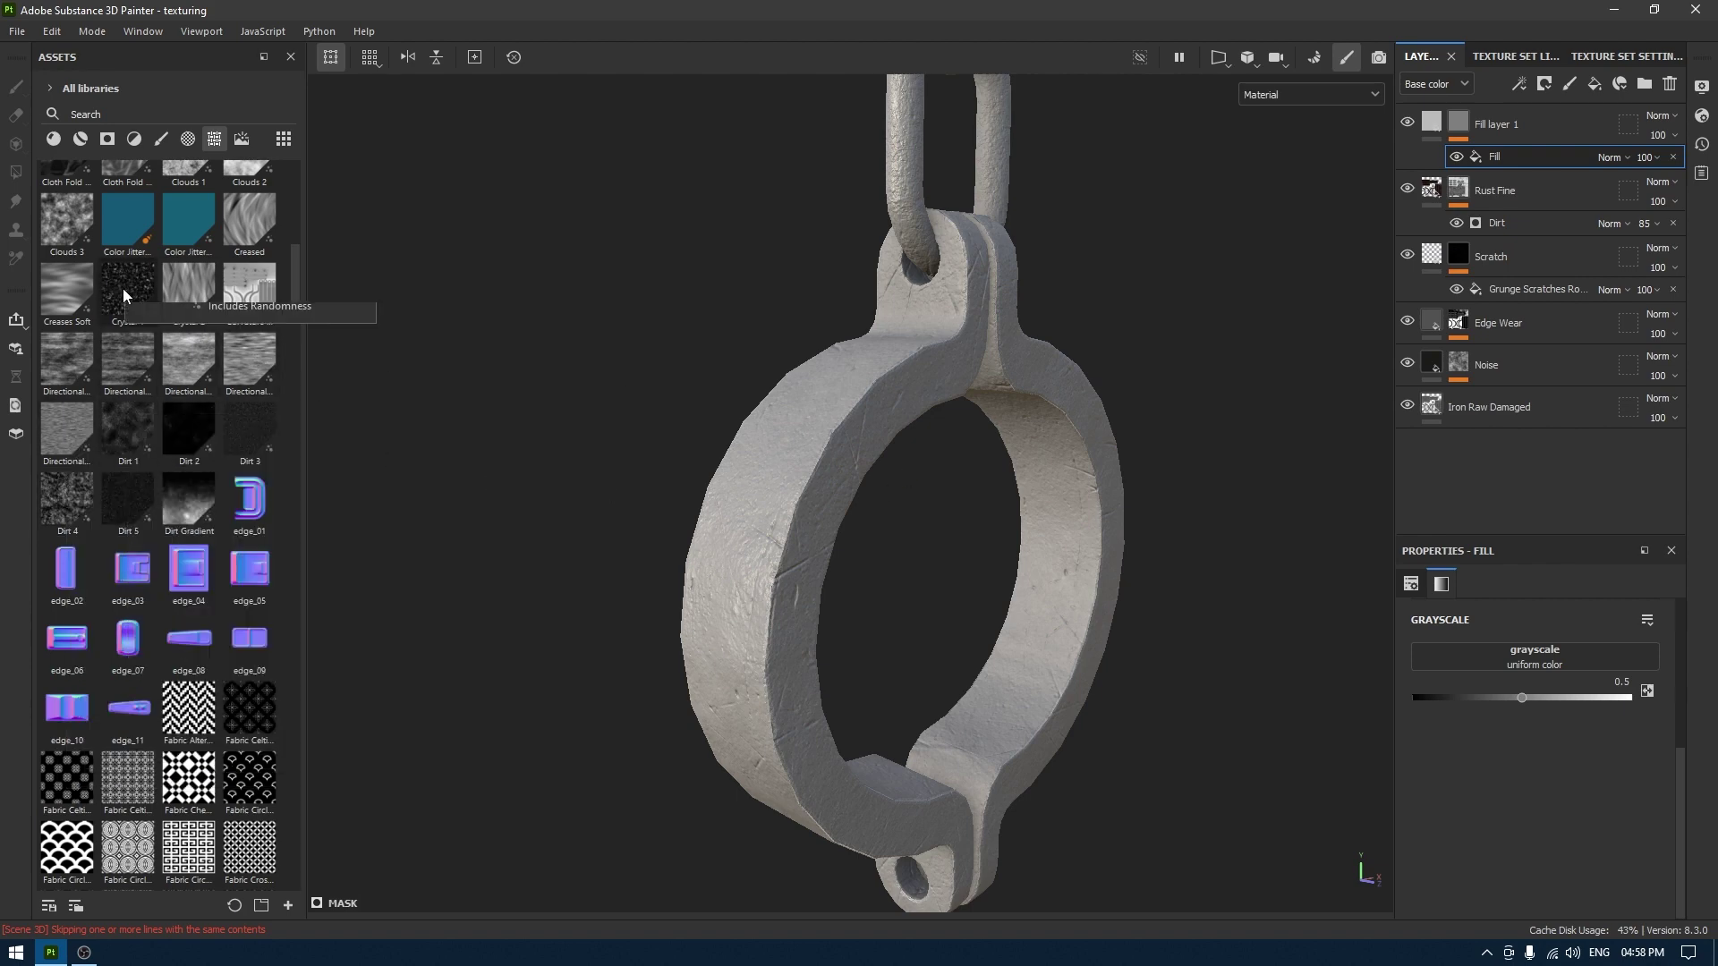
scroll(123, 294, "up", 3)
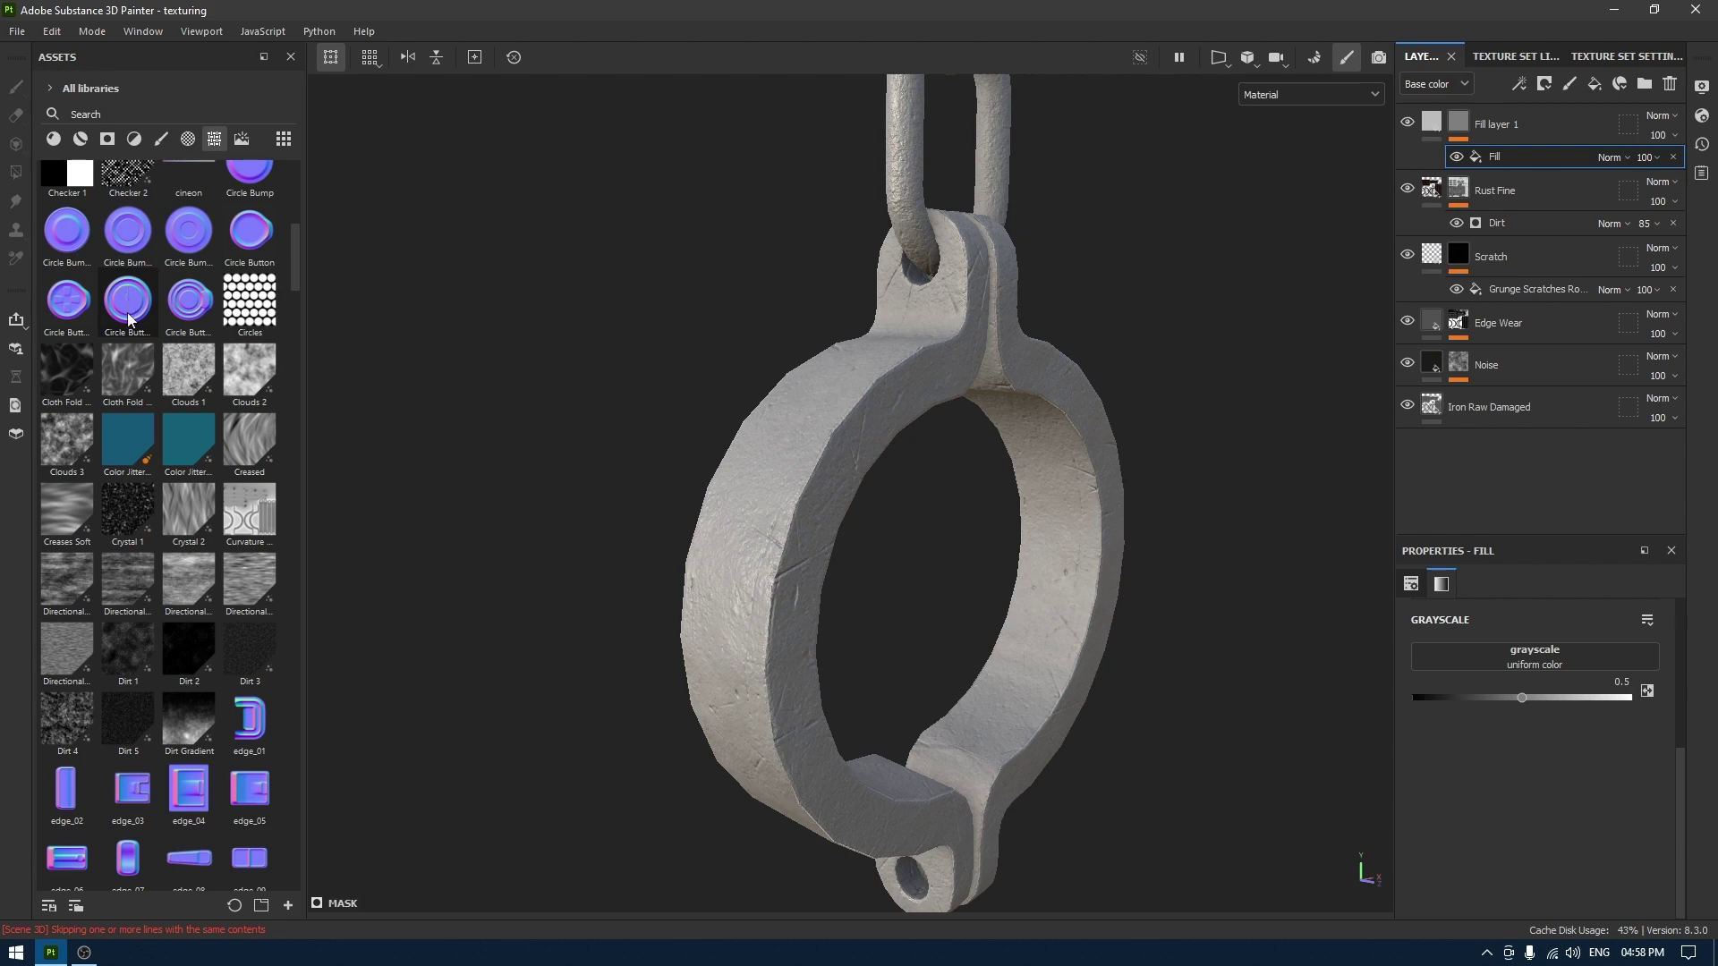
scroll(128, 319, "down", 10)
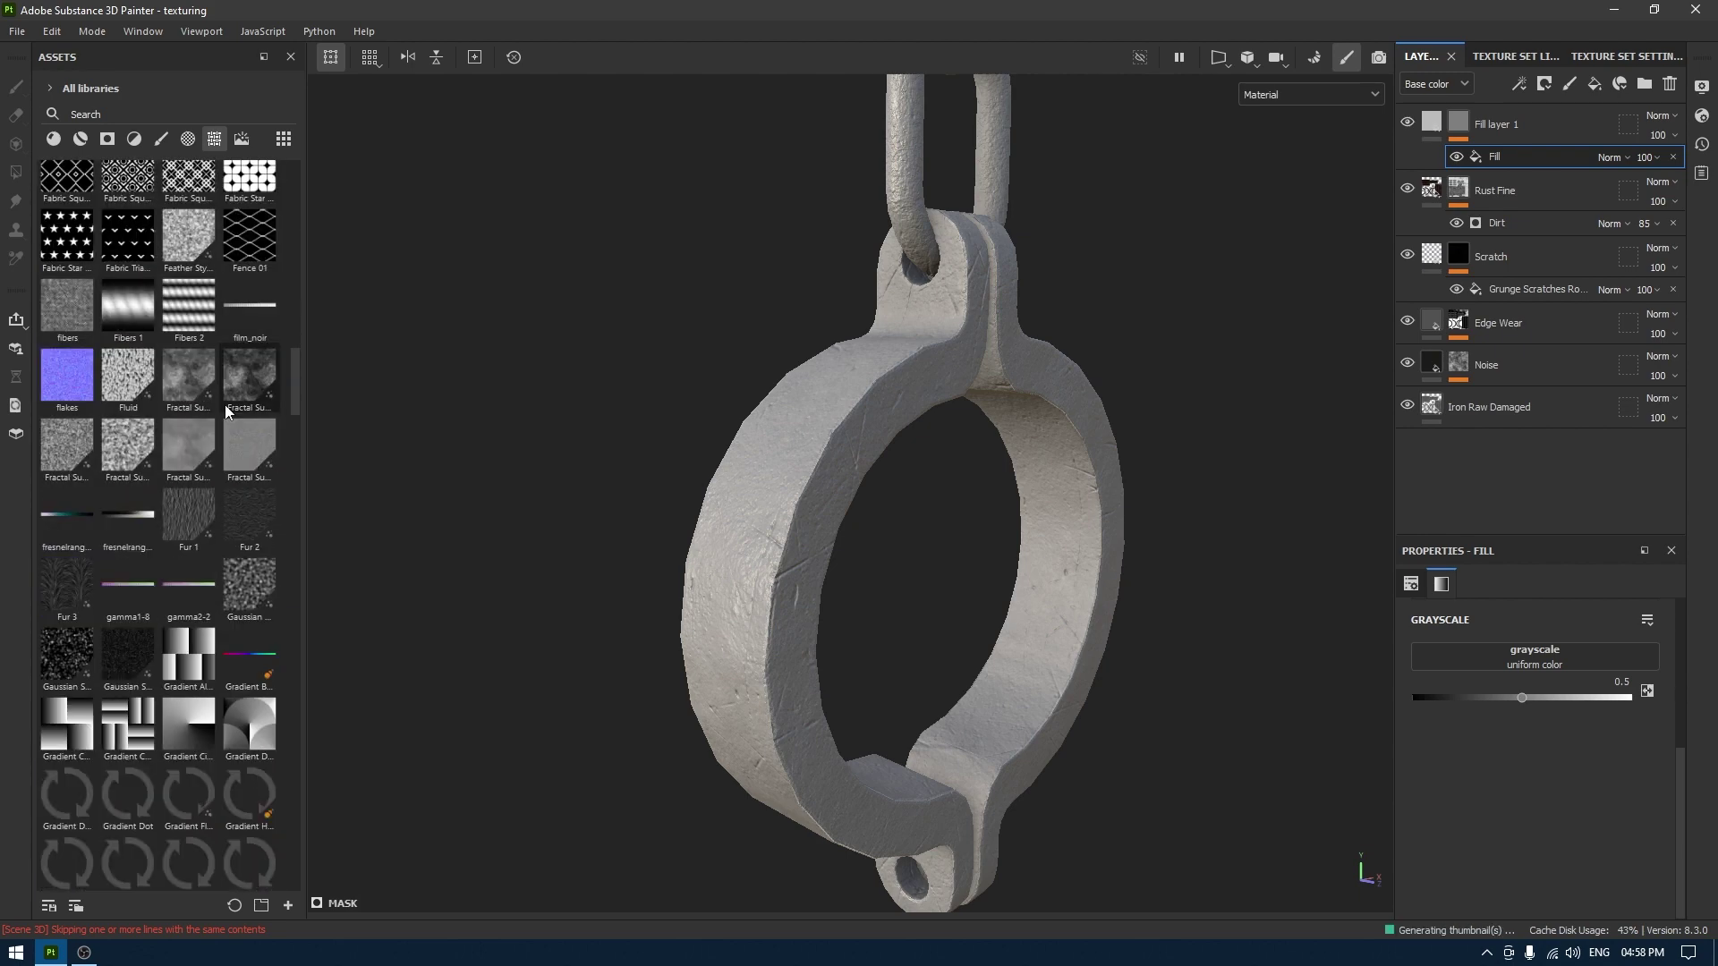
scroll(227, 411, "down", 8)
mouse_move(188, 412)
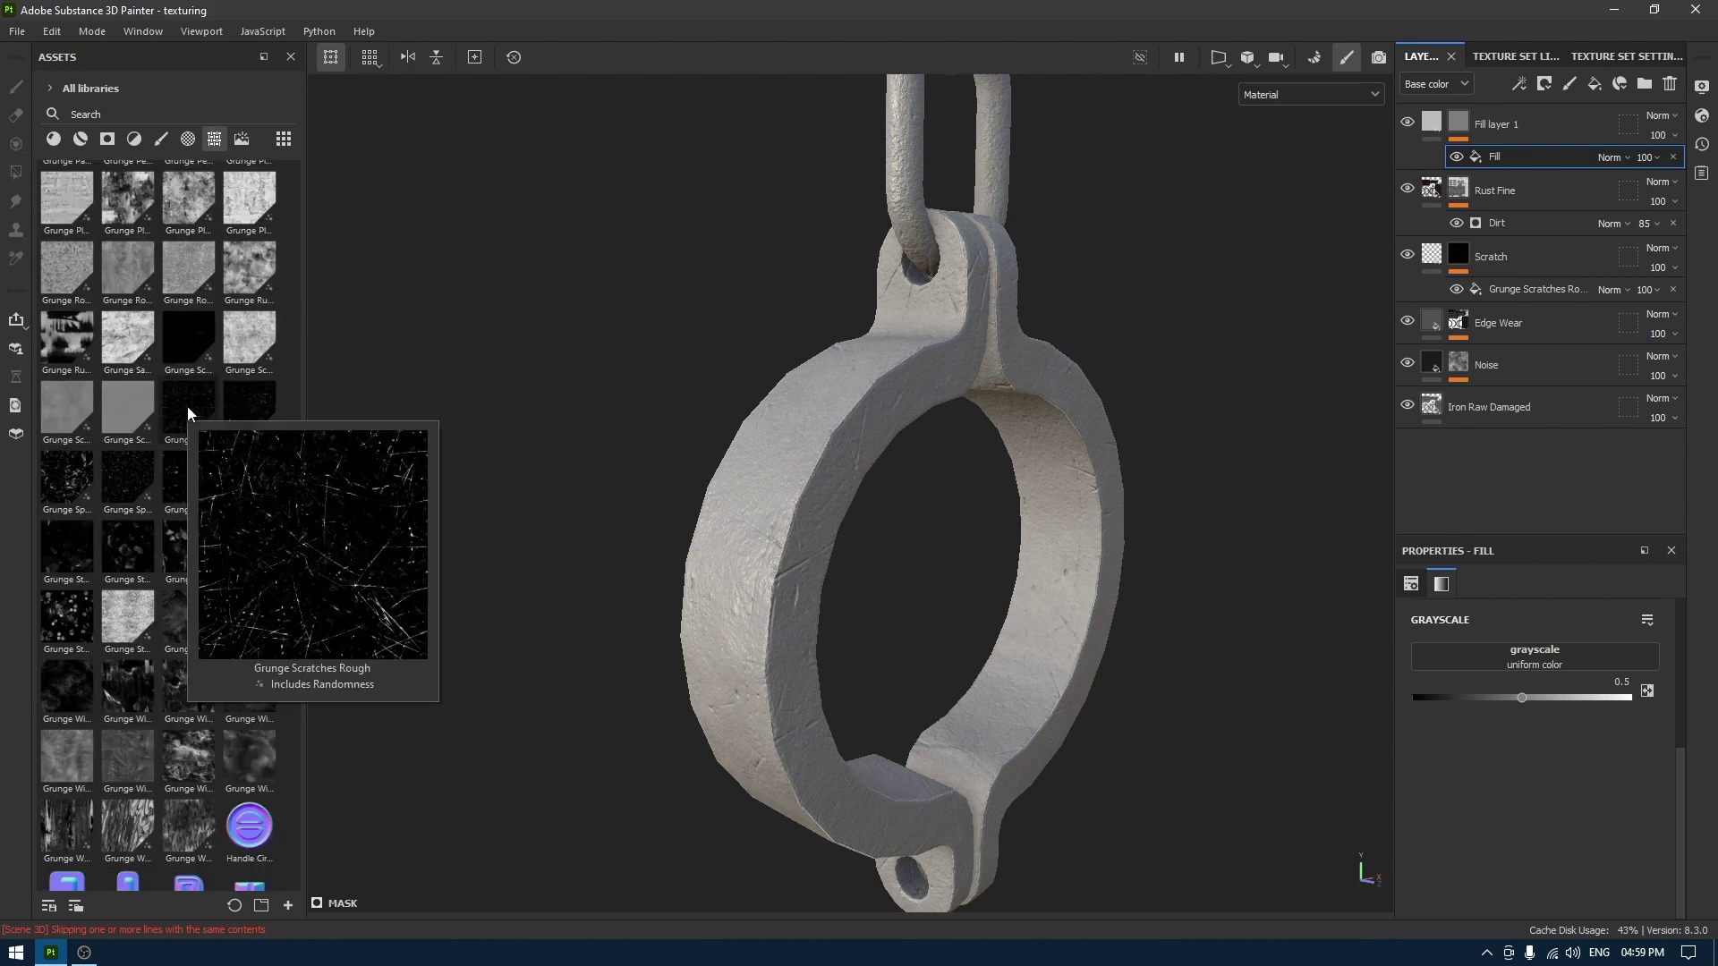
mouse_move(245, 410)
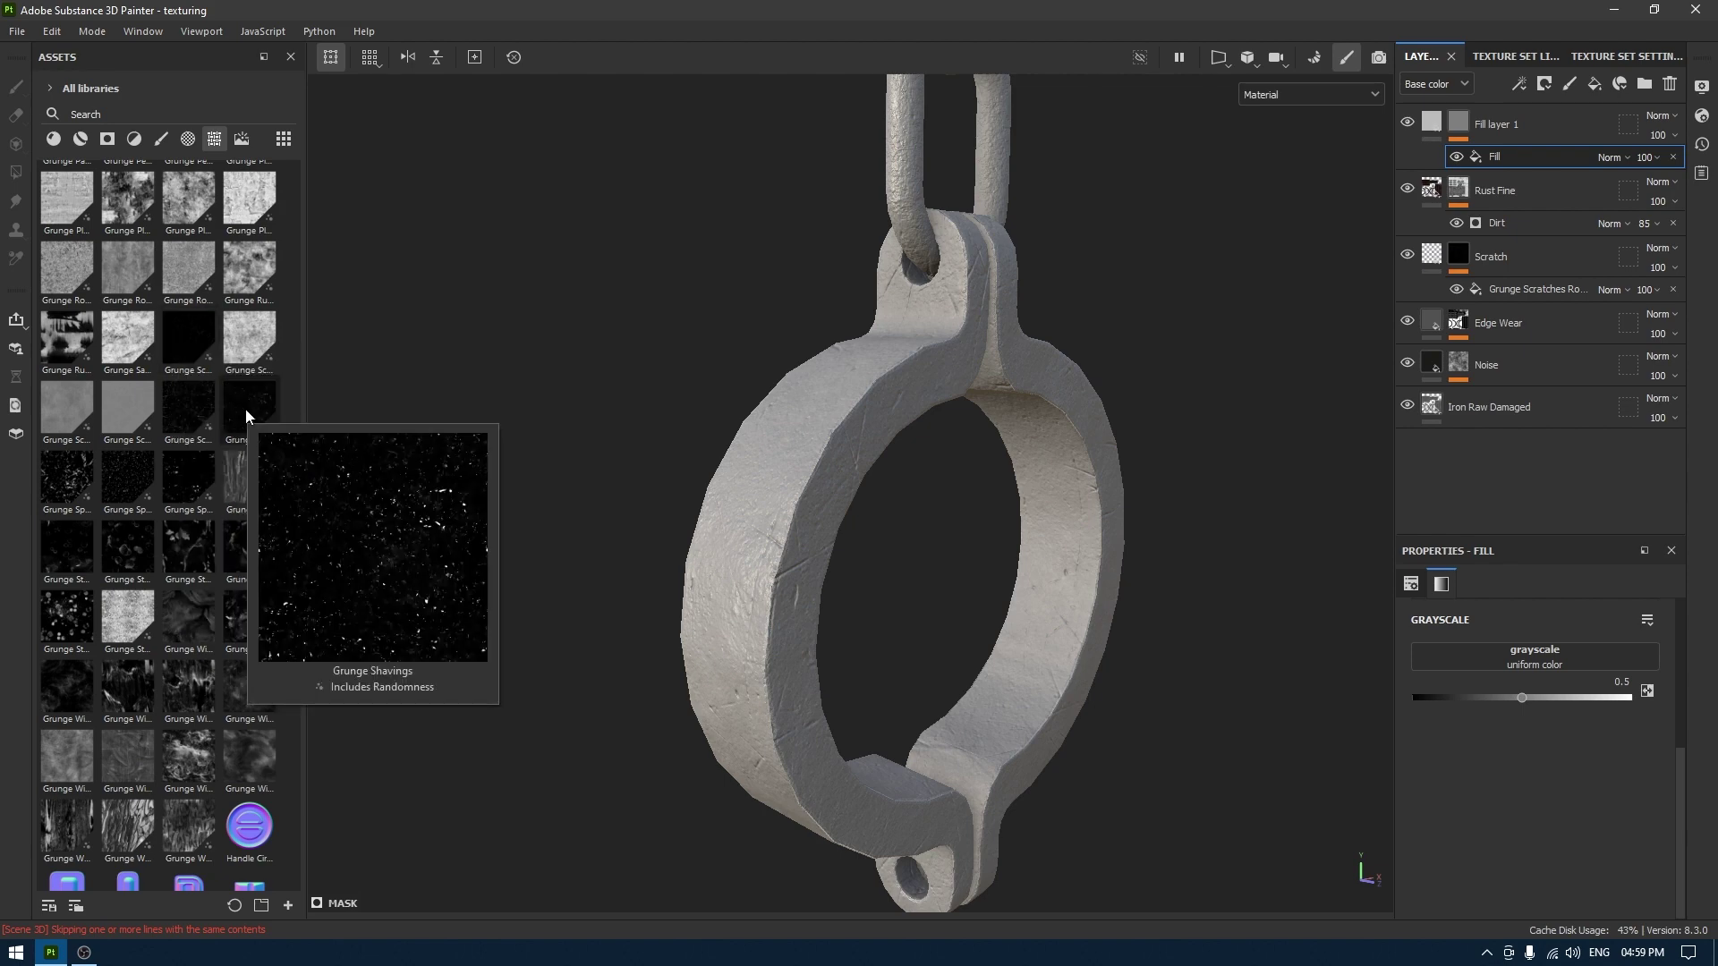
left_click_drag(245, 410, 1524, 662)
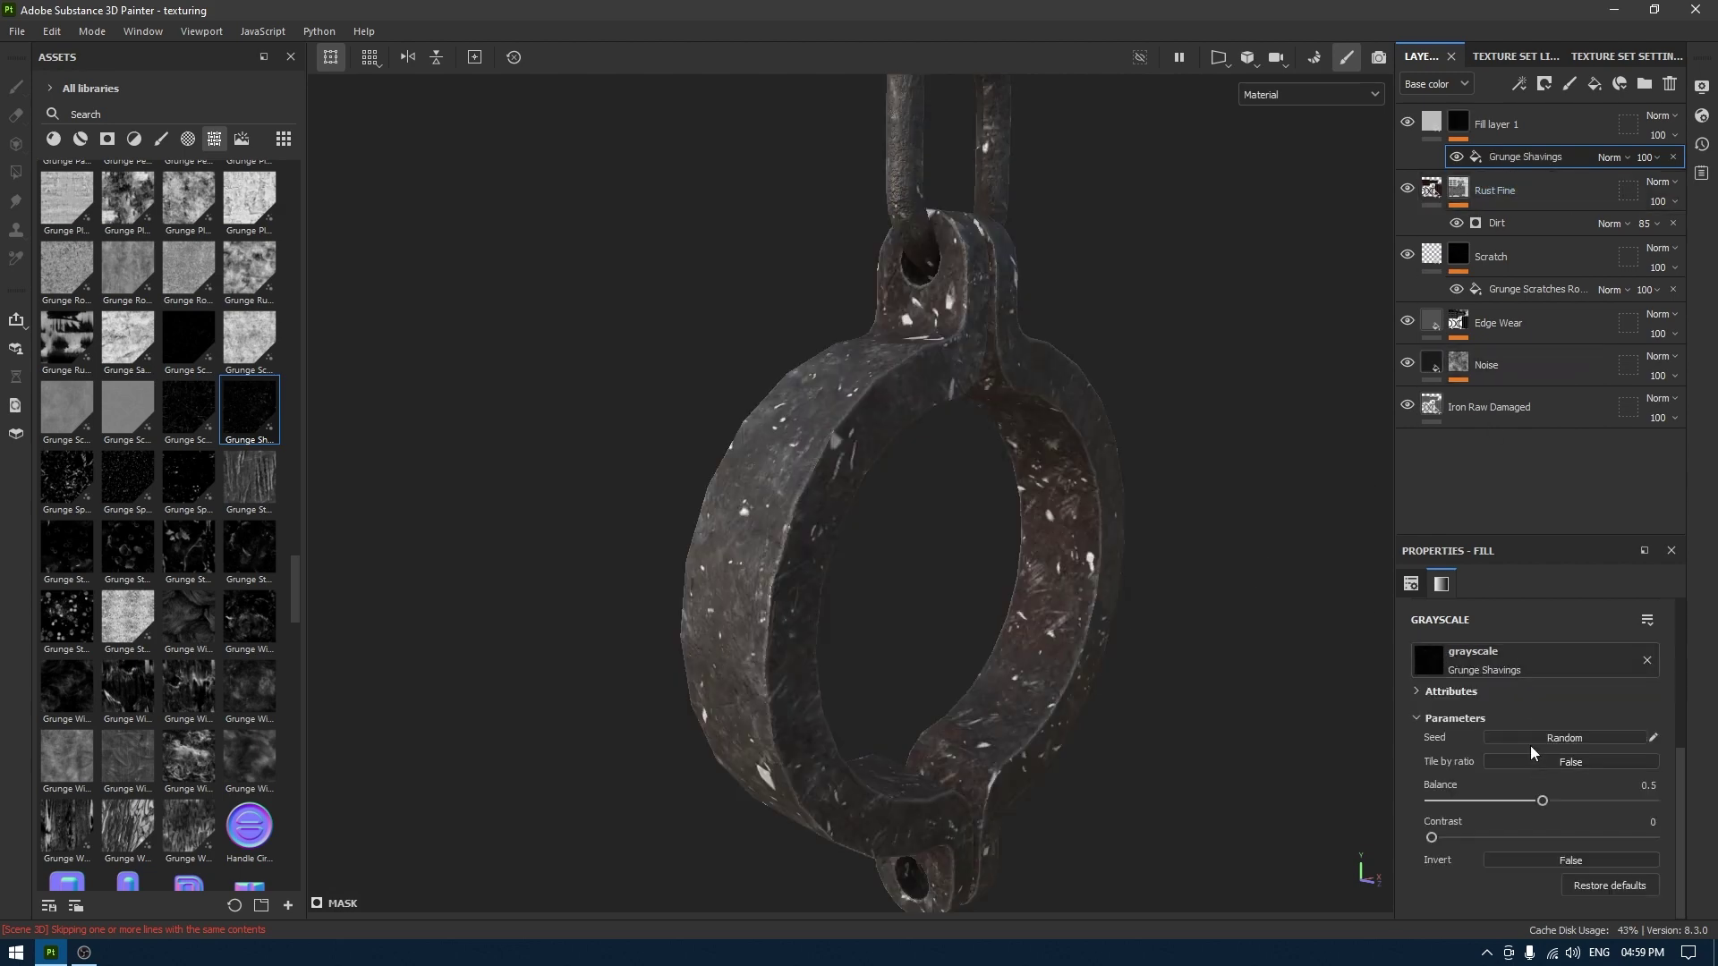
Set the Grunge Shavings mask fill's tiling to 3 and its balance to 0.69.
scroll(1530, 741, "up", 3)
scroll(1504, 658, "up", 2)
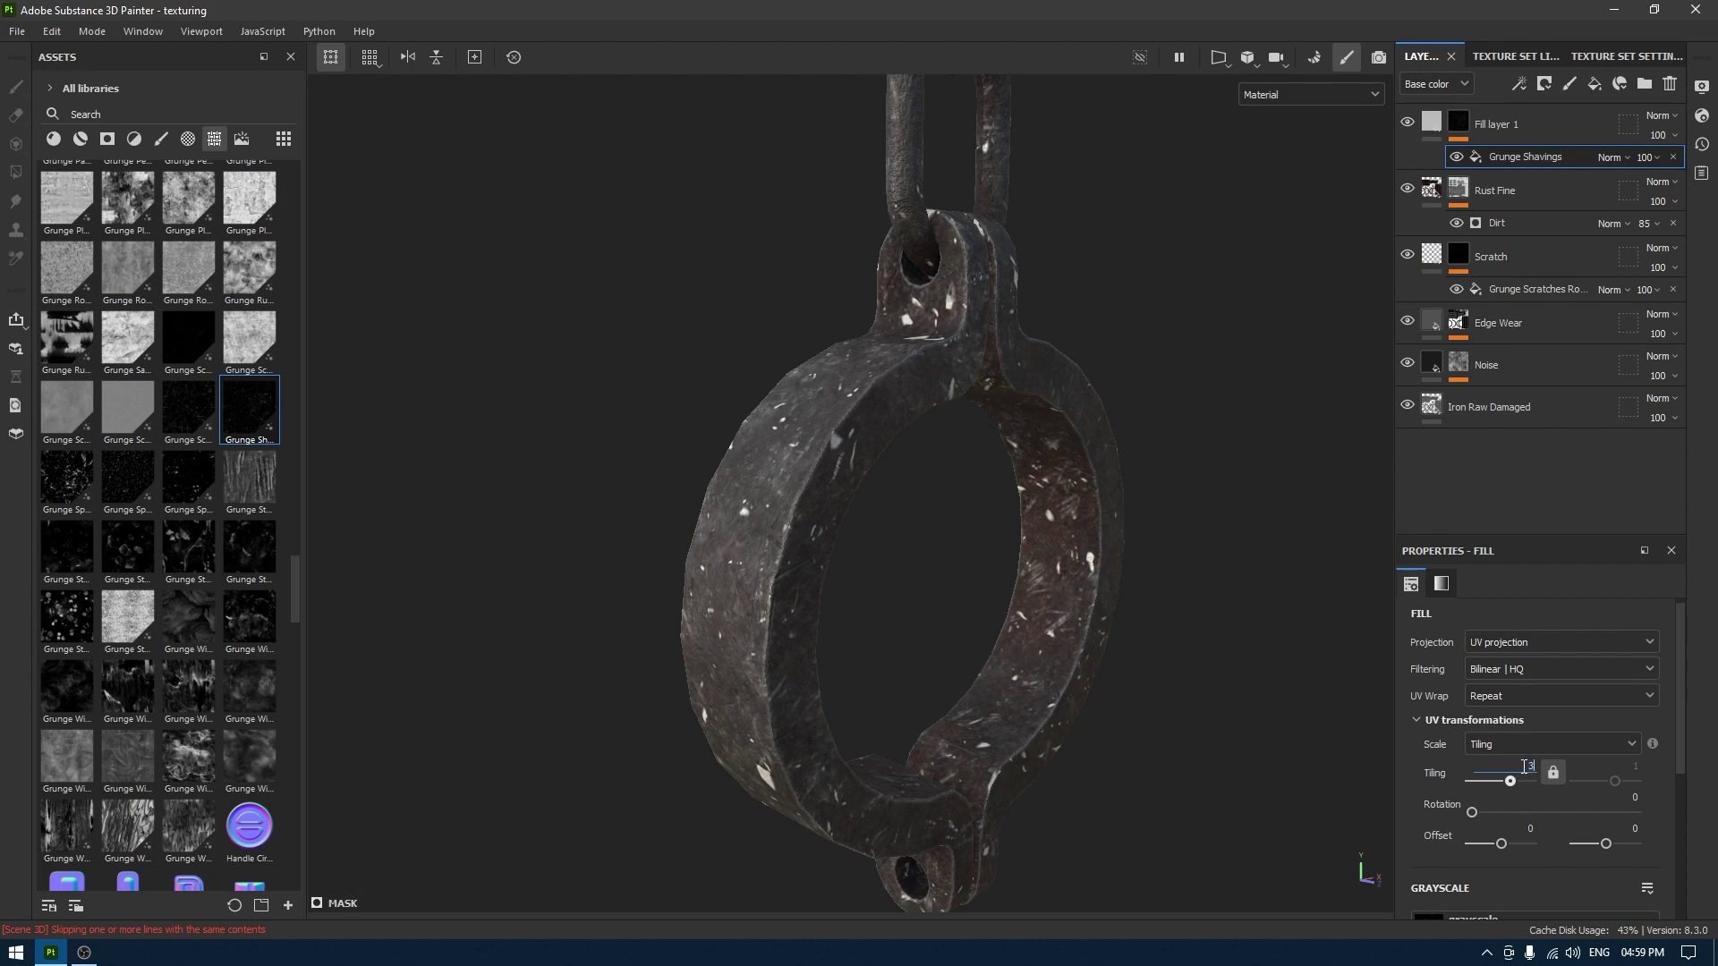
scroll(1527, 775, "down", 5)
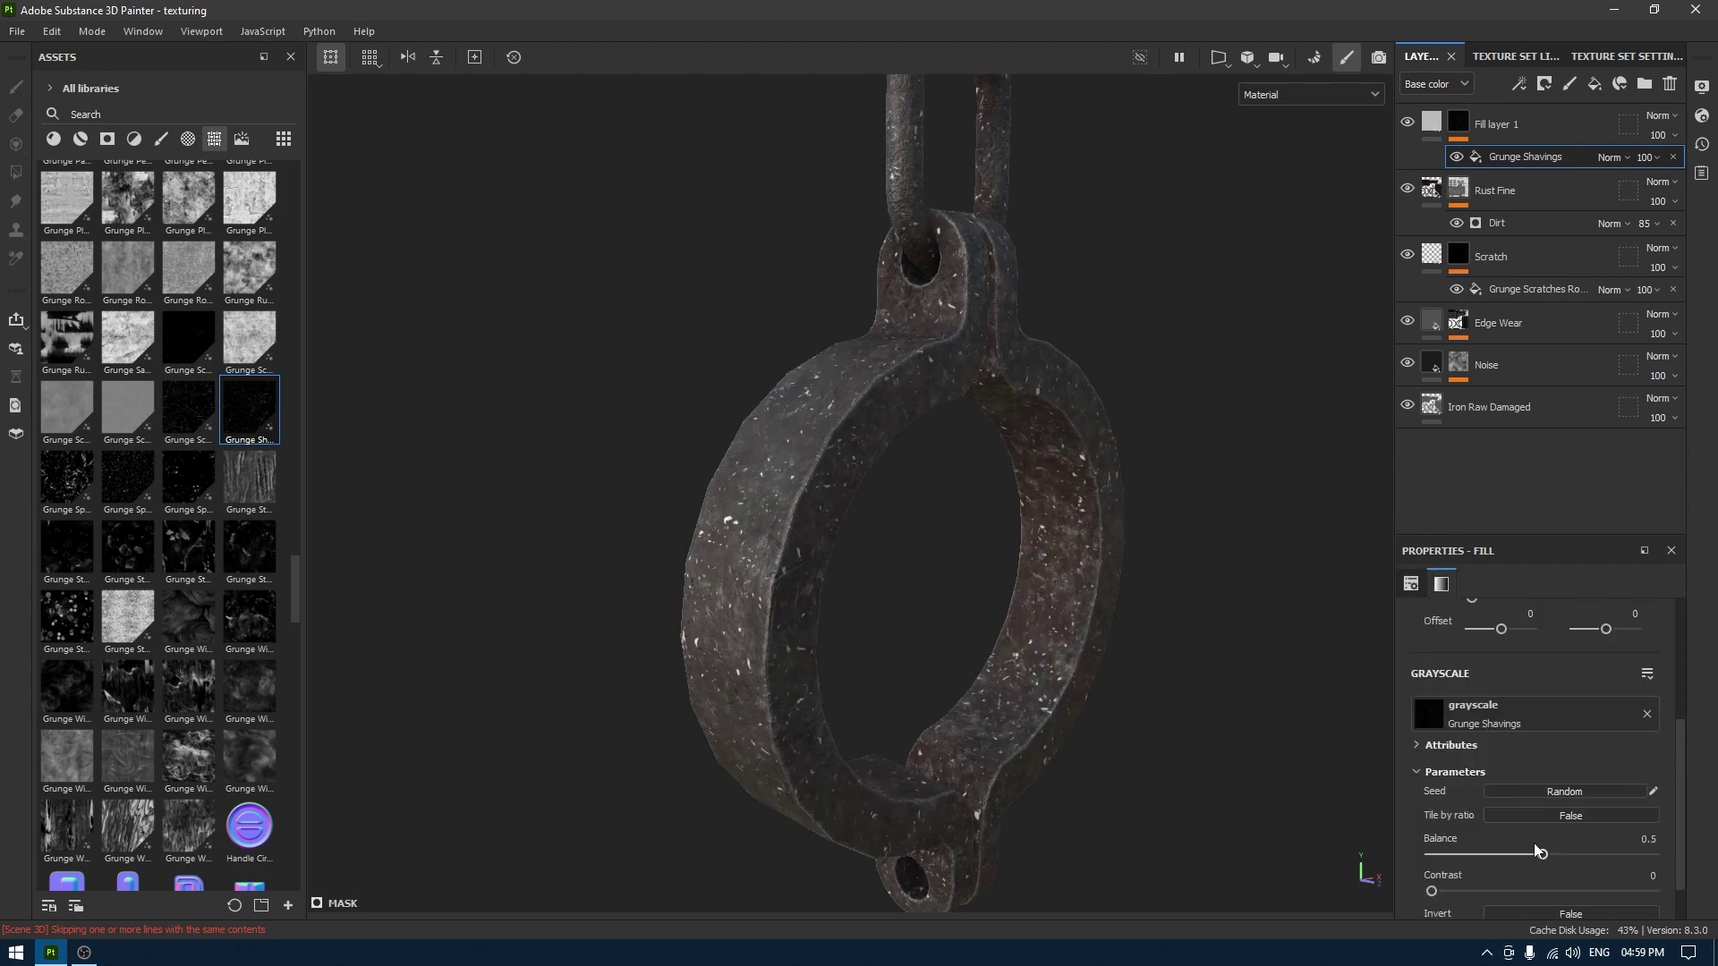
left_click_drag(1540, 852, 1576, 855)
Set the height of Fill layer 1 to 0.15, checking the relief of the shavings up close on the shackle.
left_click(1437, 121)
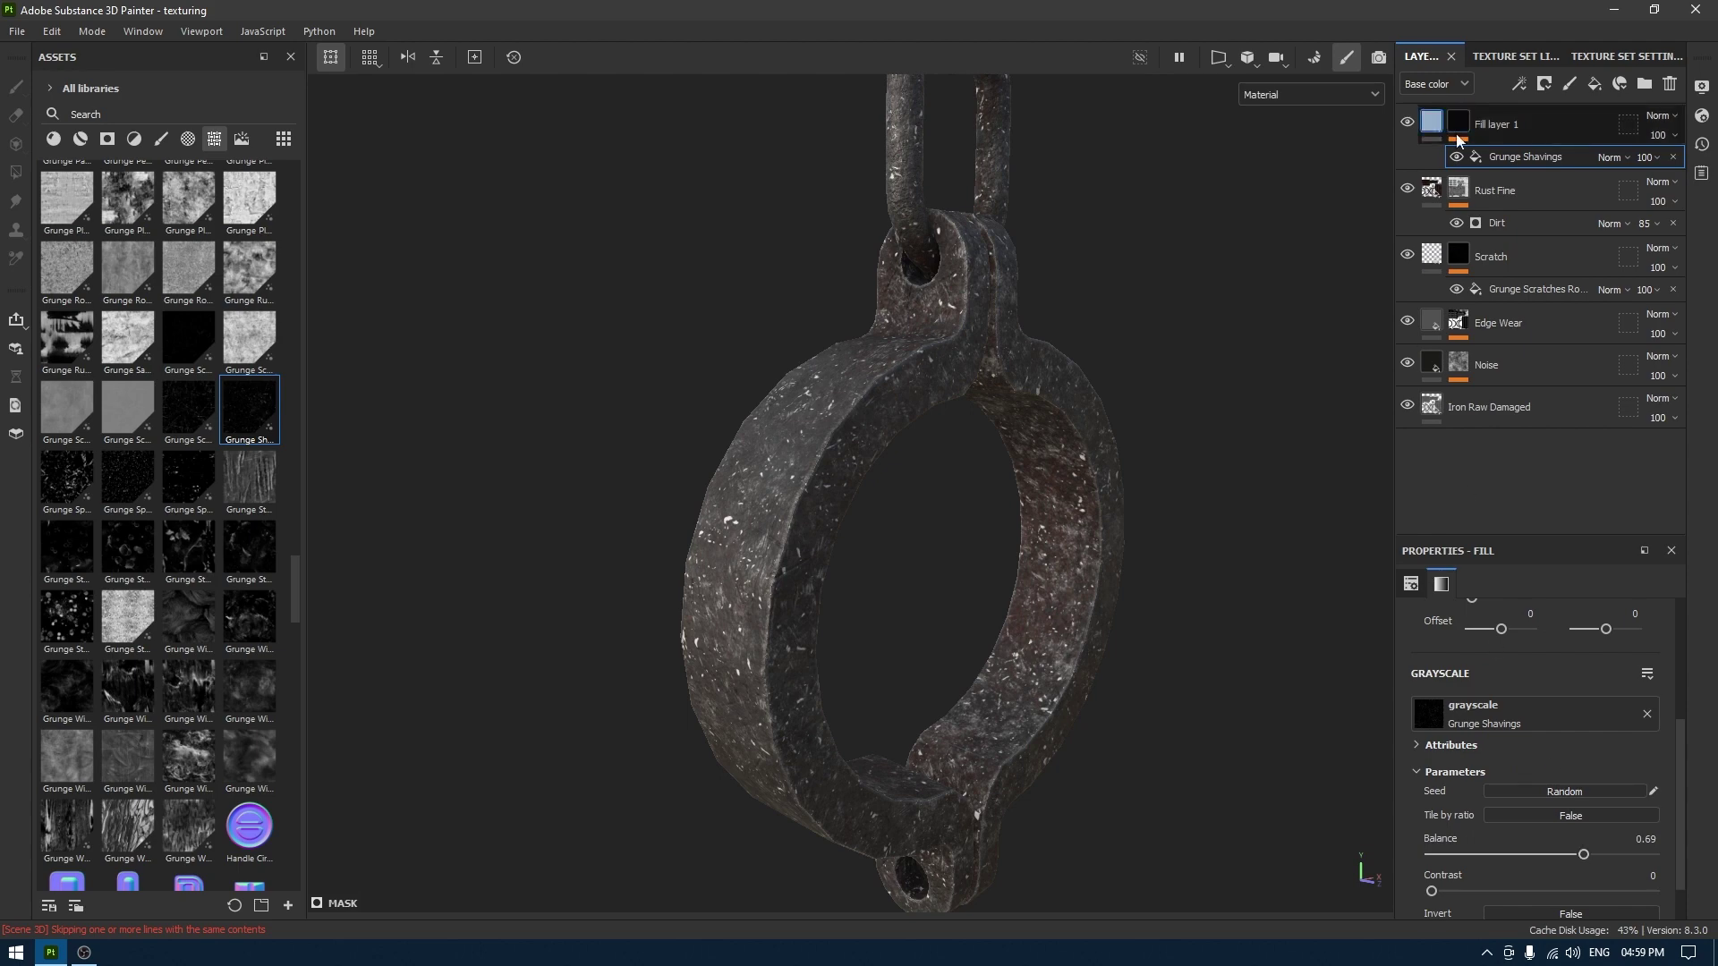
scroll(1530, 751, "down", 2)
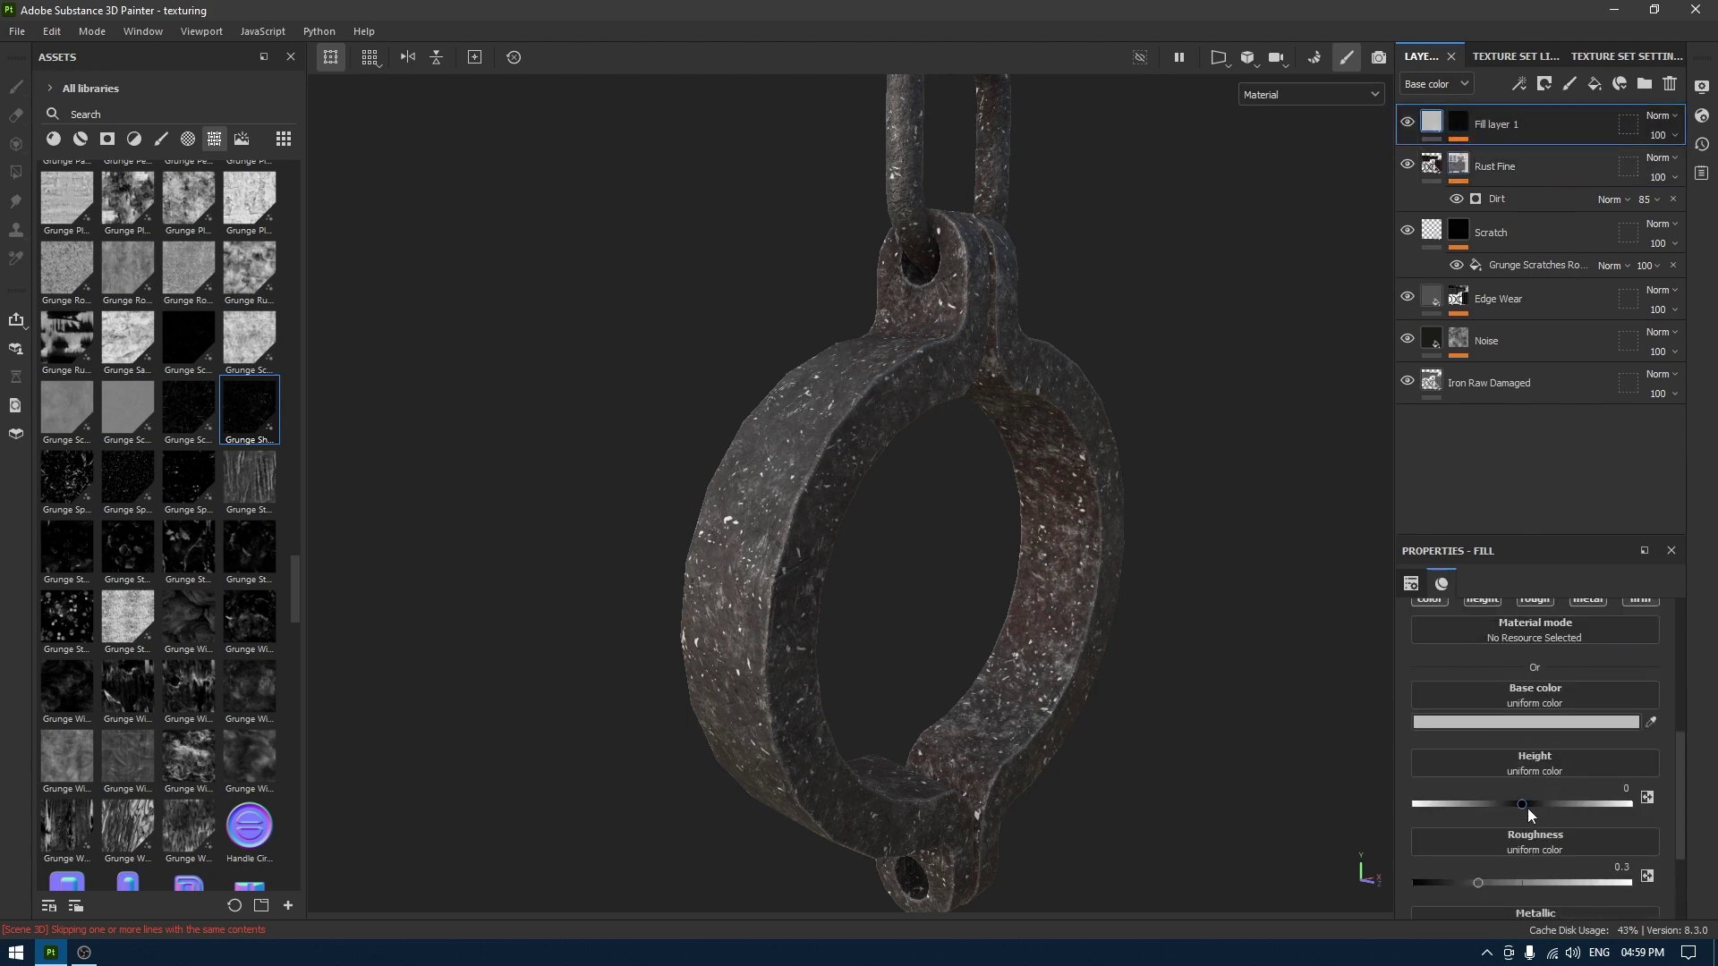
left_click_drag(1519, 805, 1532, 805)
right_click_drag(768, 494, 975, 955, "alt")
middle_click_drag(866, 586, 816, 376, "alt")
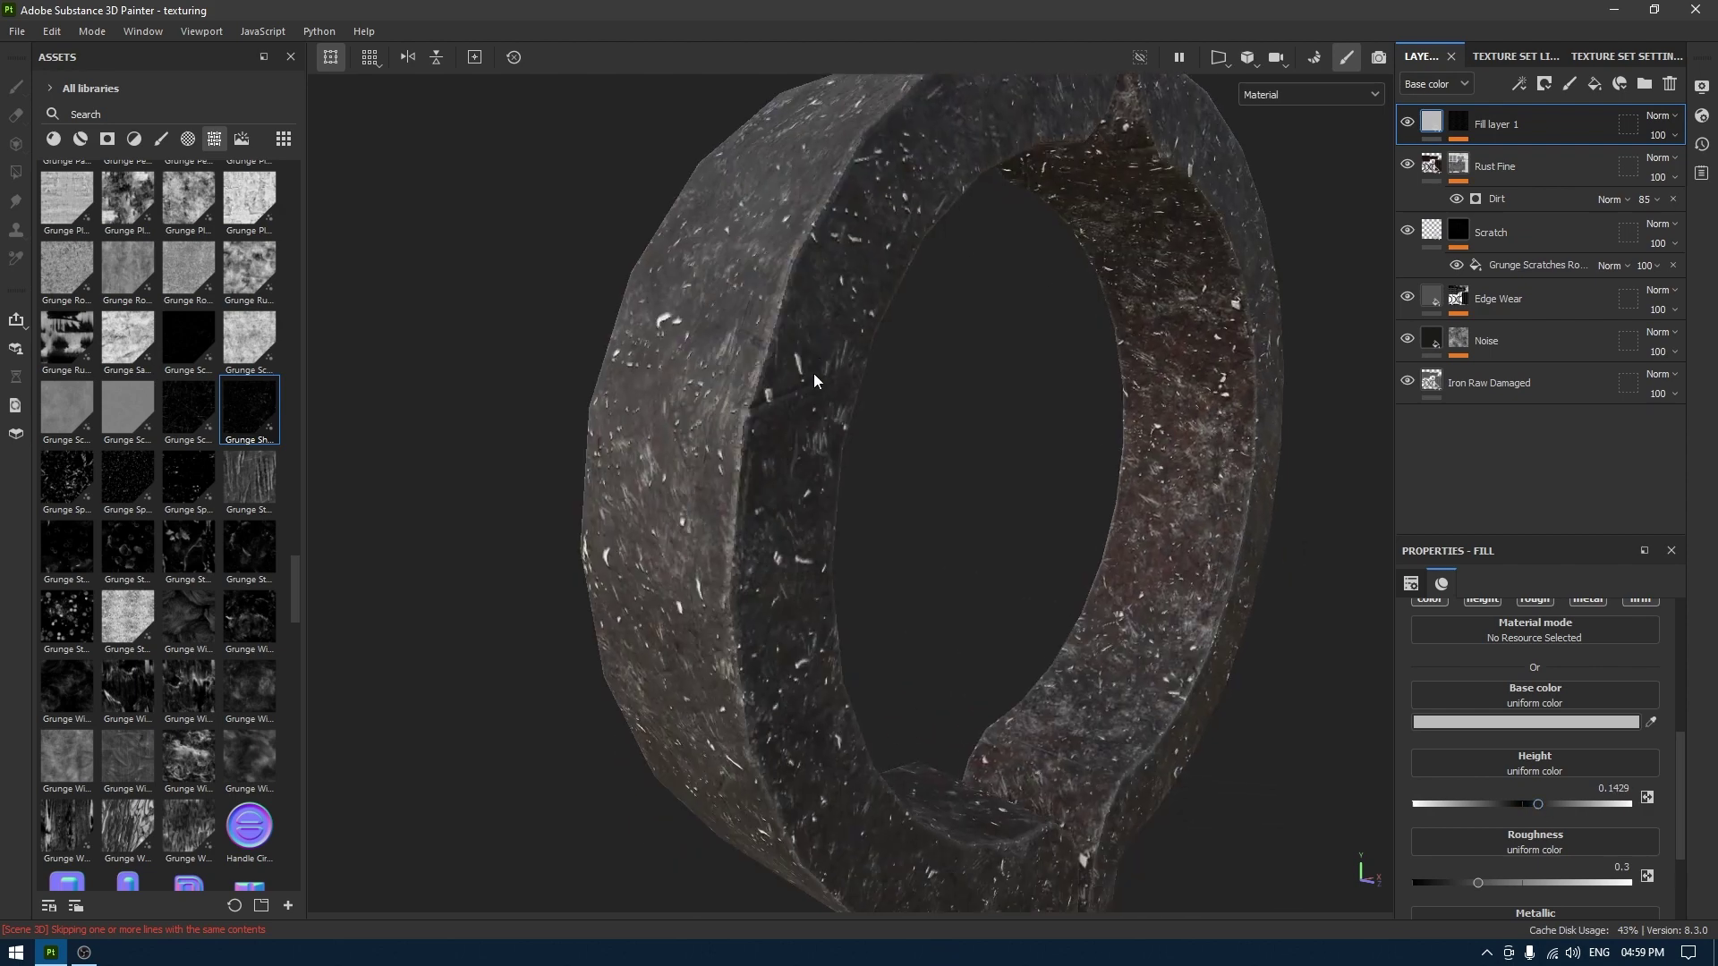
right_click_drag(817, 376, 928, 606, "alt")
left_click(1619, 788)
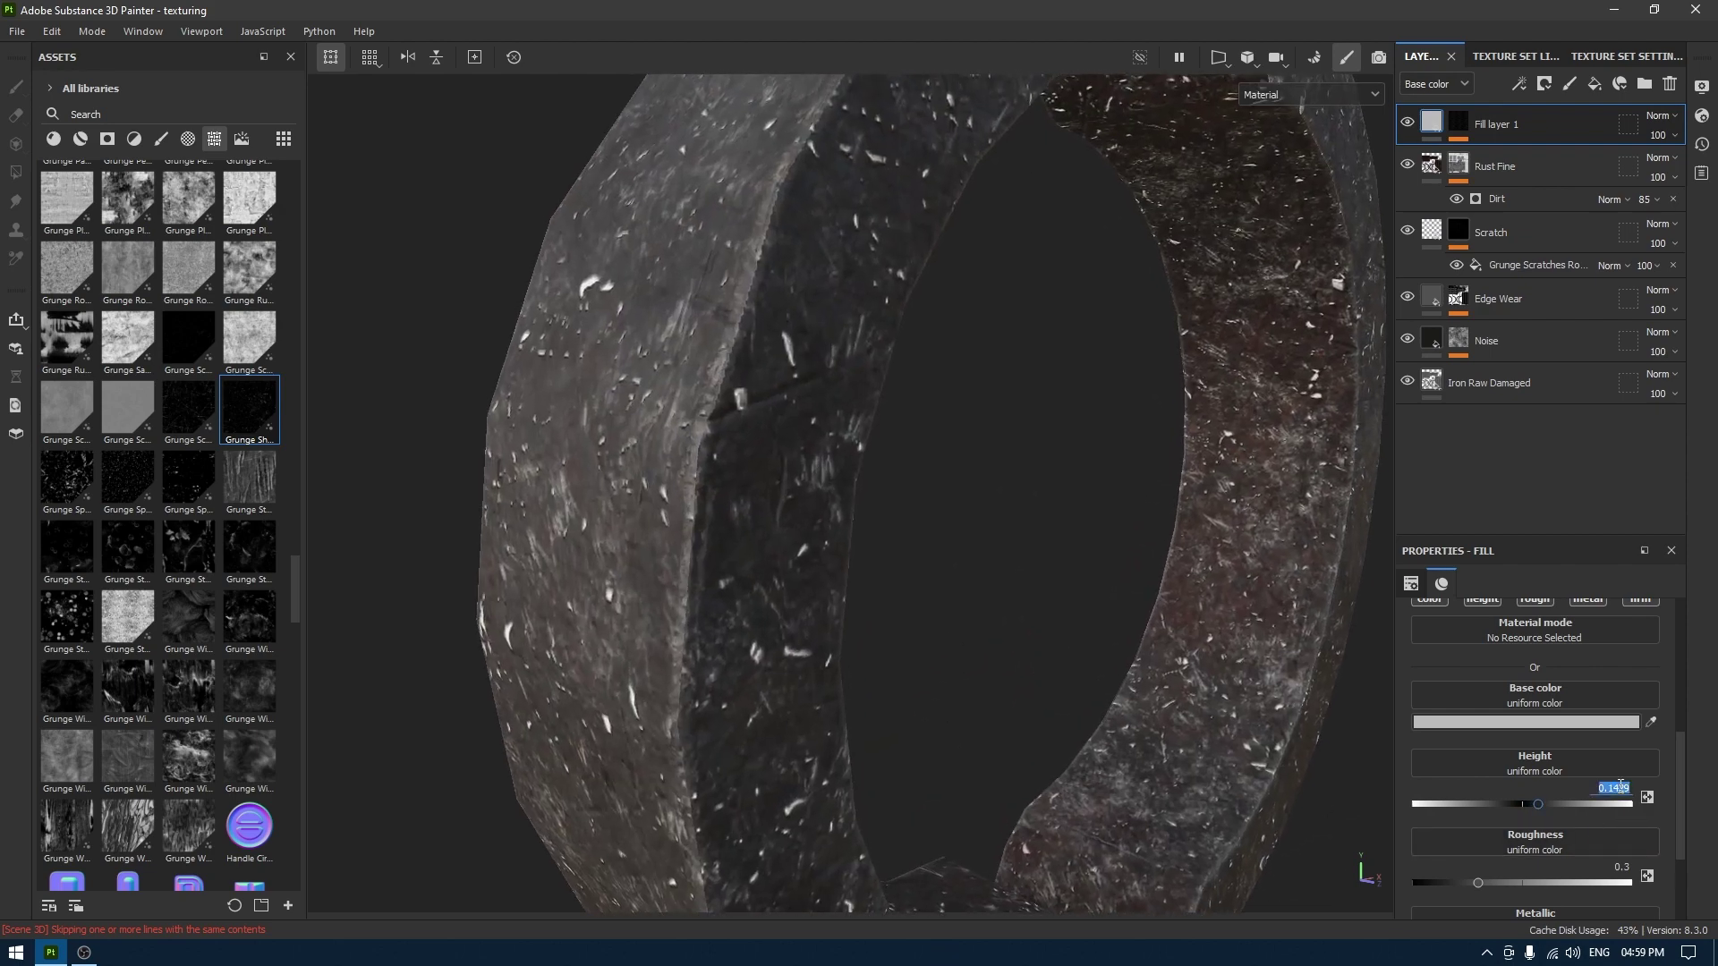
Sample a dark tone from the shackle as Fill layer 1's base color and adjust its saturation to 0.116, reaching 211D1D.
left_click(1525, 723)
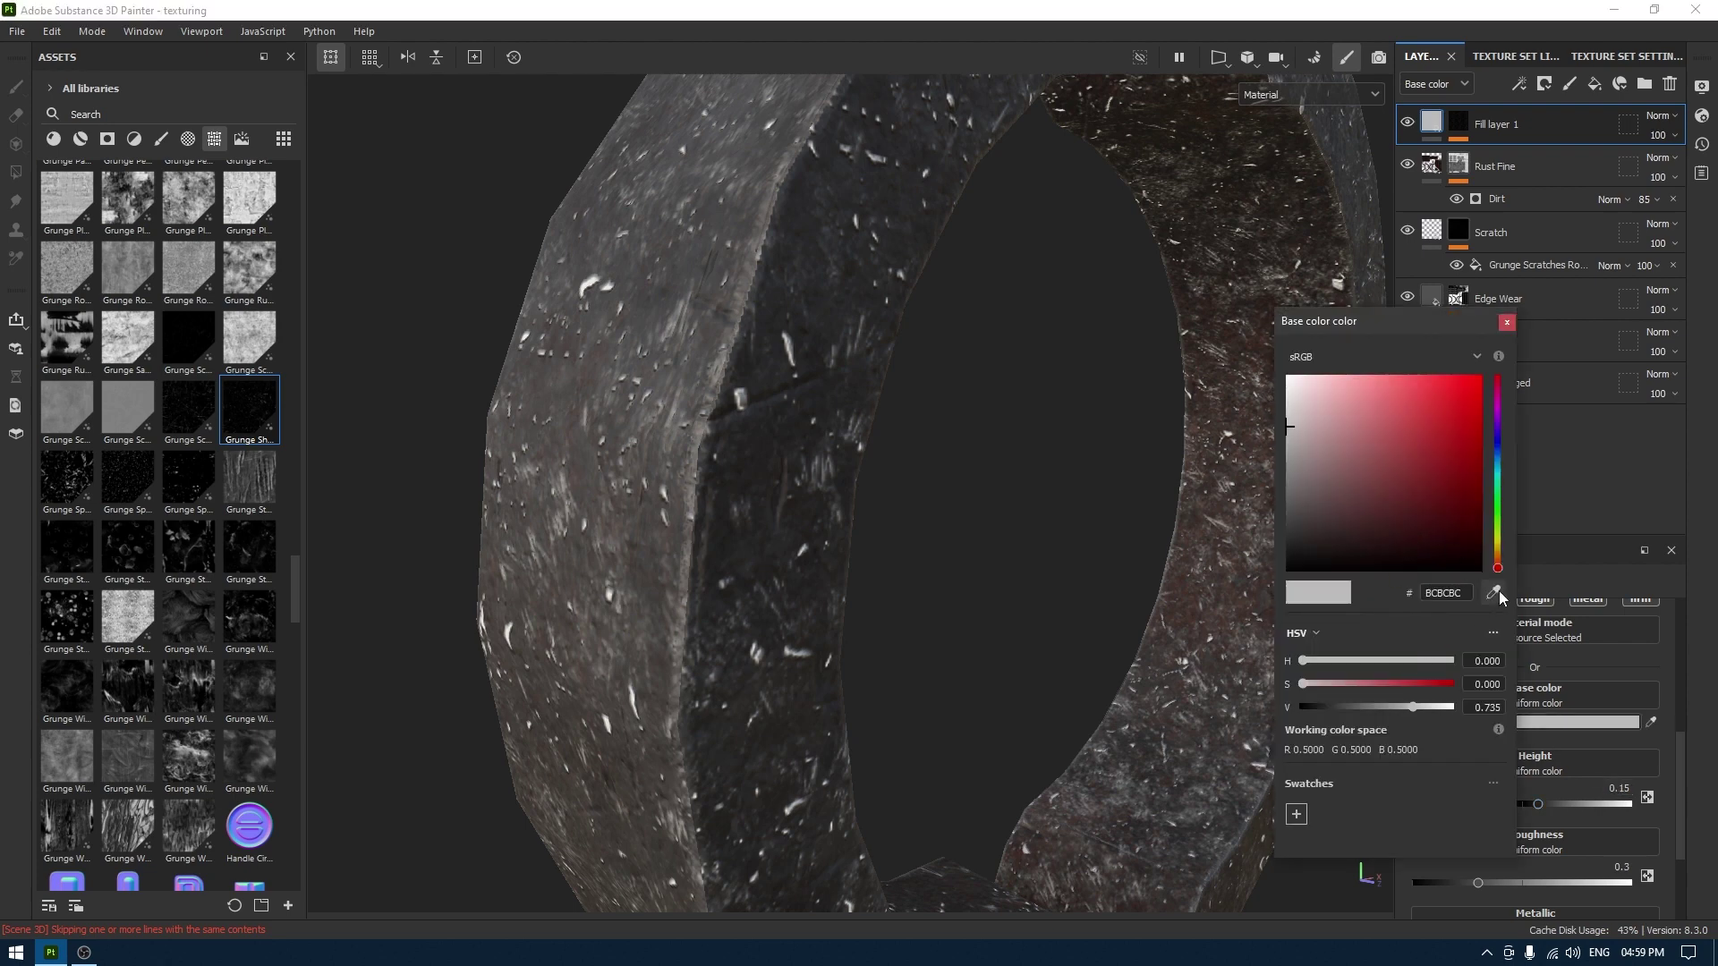
left_click(1493, 592)
left_click(743, 537)
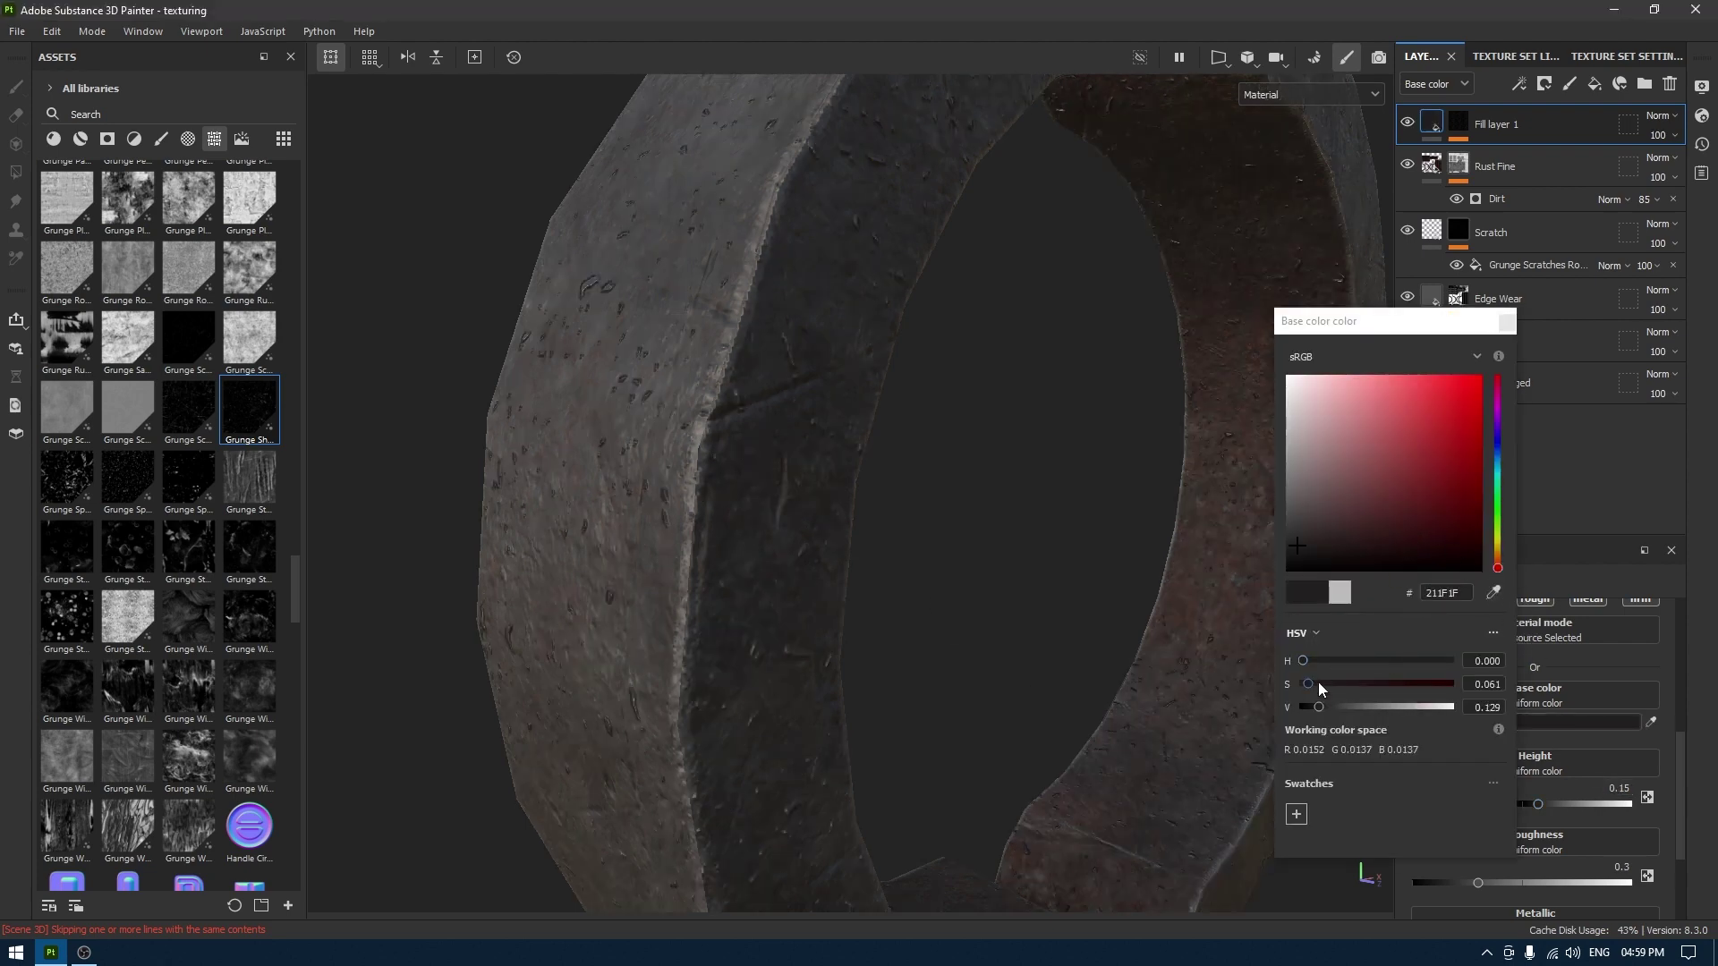
left_click_drag(1307, 683, 1318, 683)
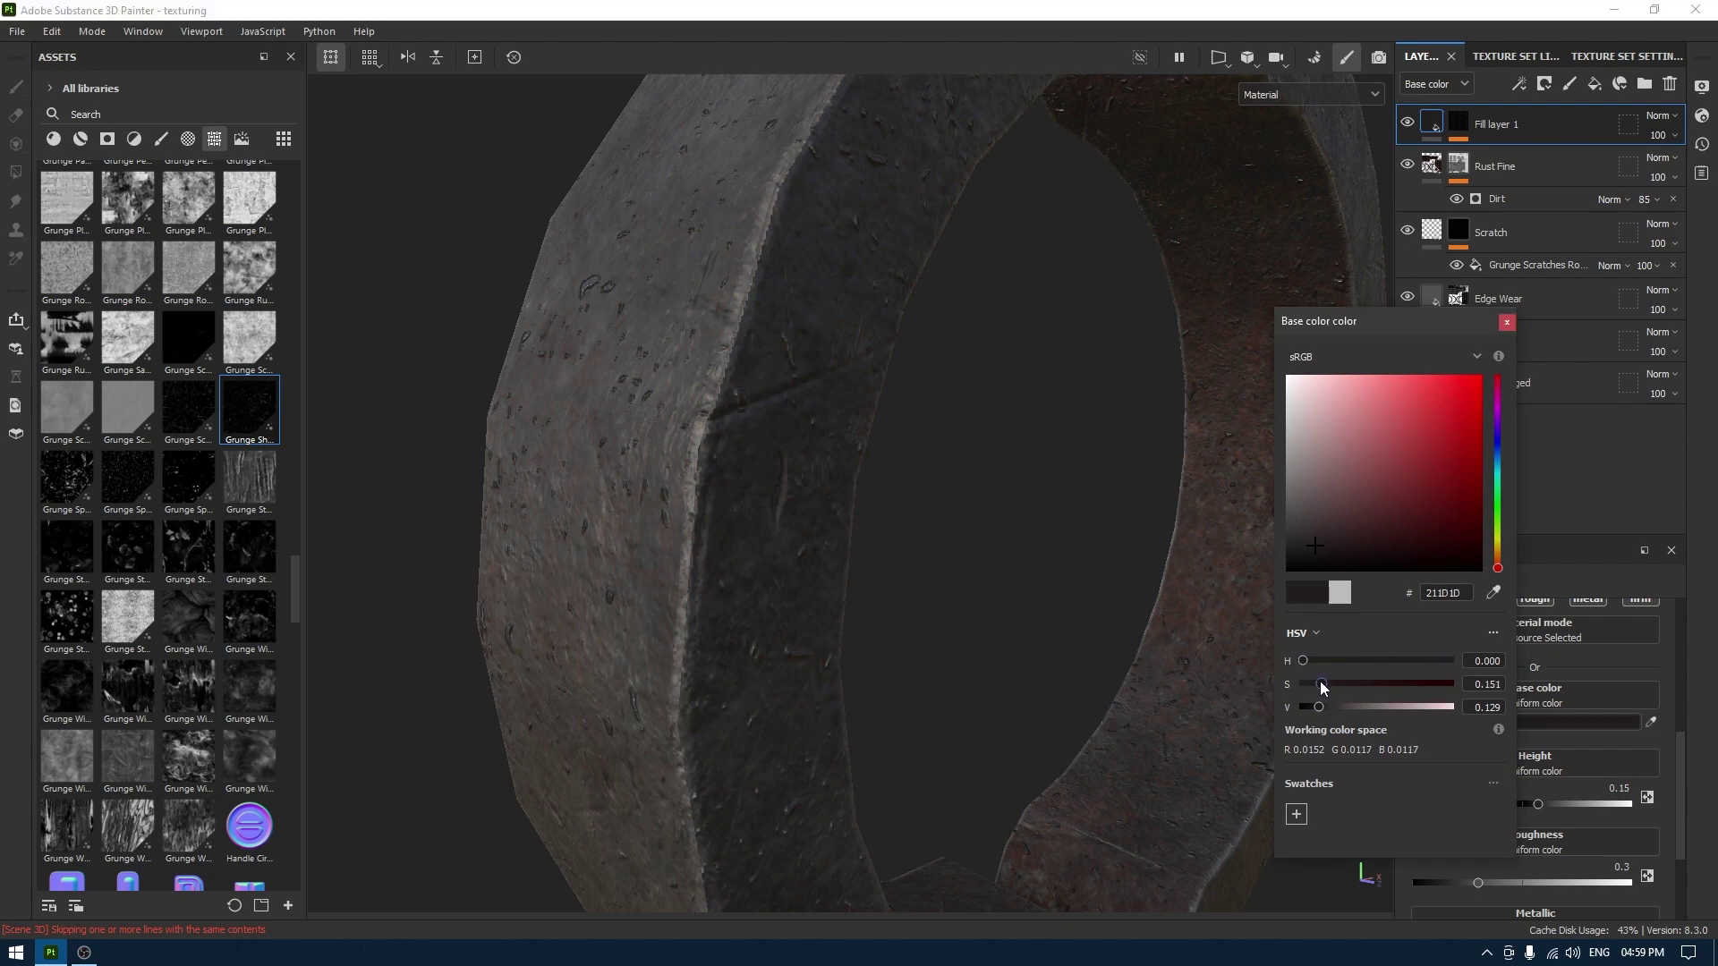
left_click_drag(685, 231, 671, 441, "alt")
middle_click_drag(846, 452, 1128, 694, "alt")
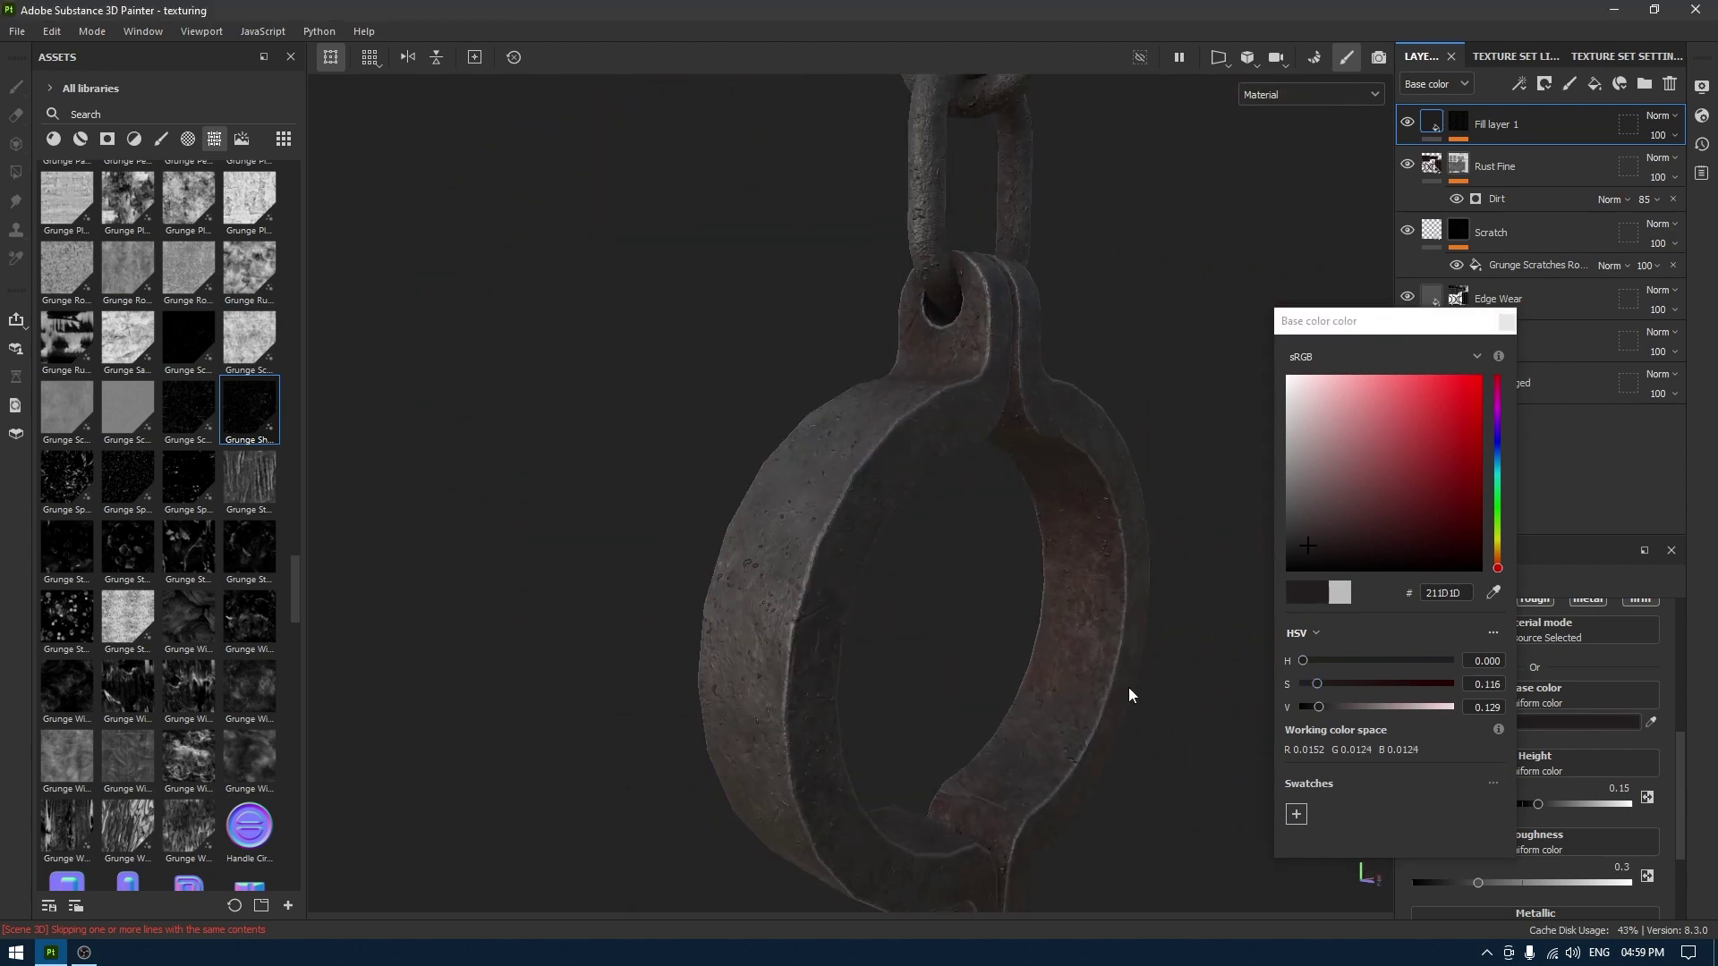
left_click_drag(1128, 694, 1004, 772, "alt")
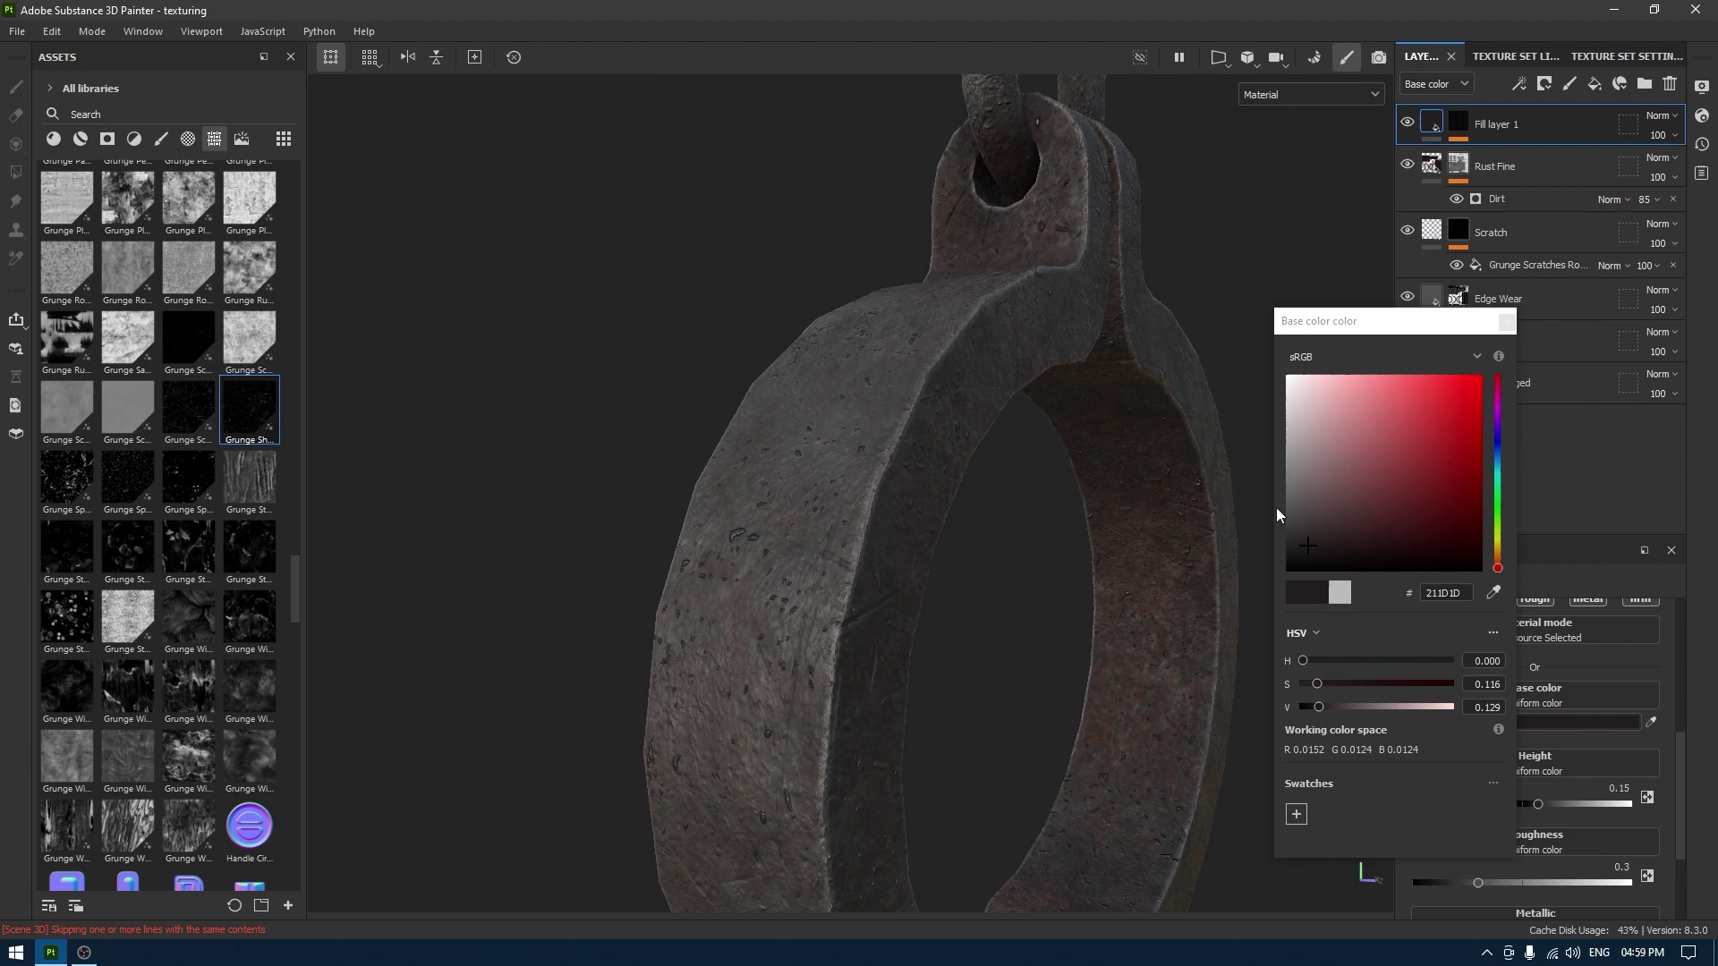
Set the height of Fill layer 1 to 0.1 and inspect the shackle and chain from several angles.
left_click(1506, 321)
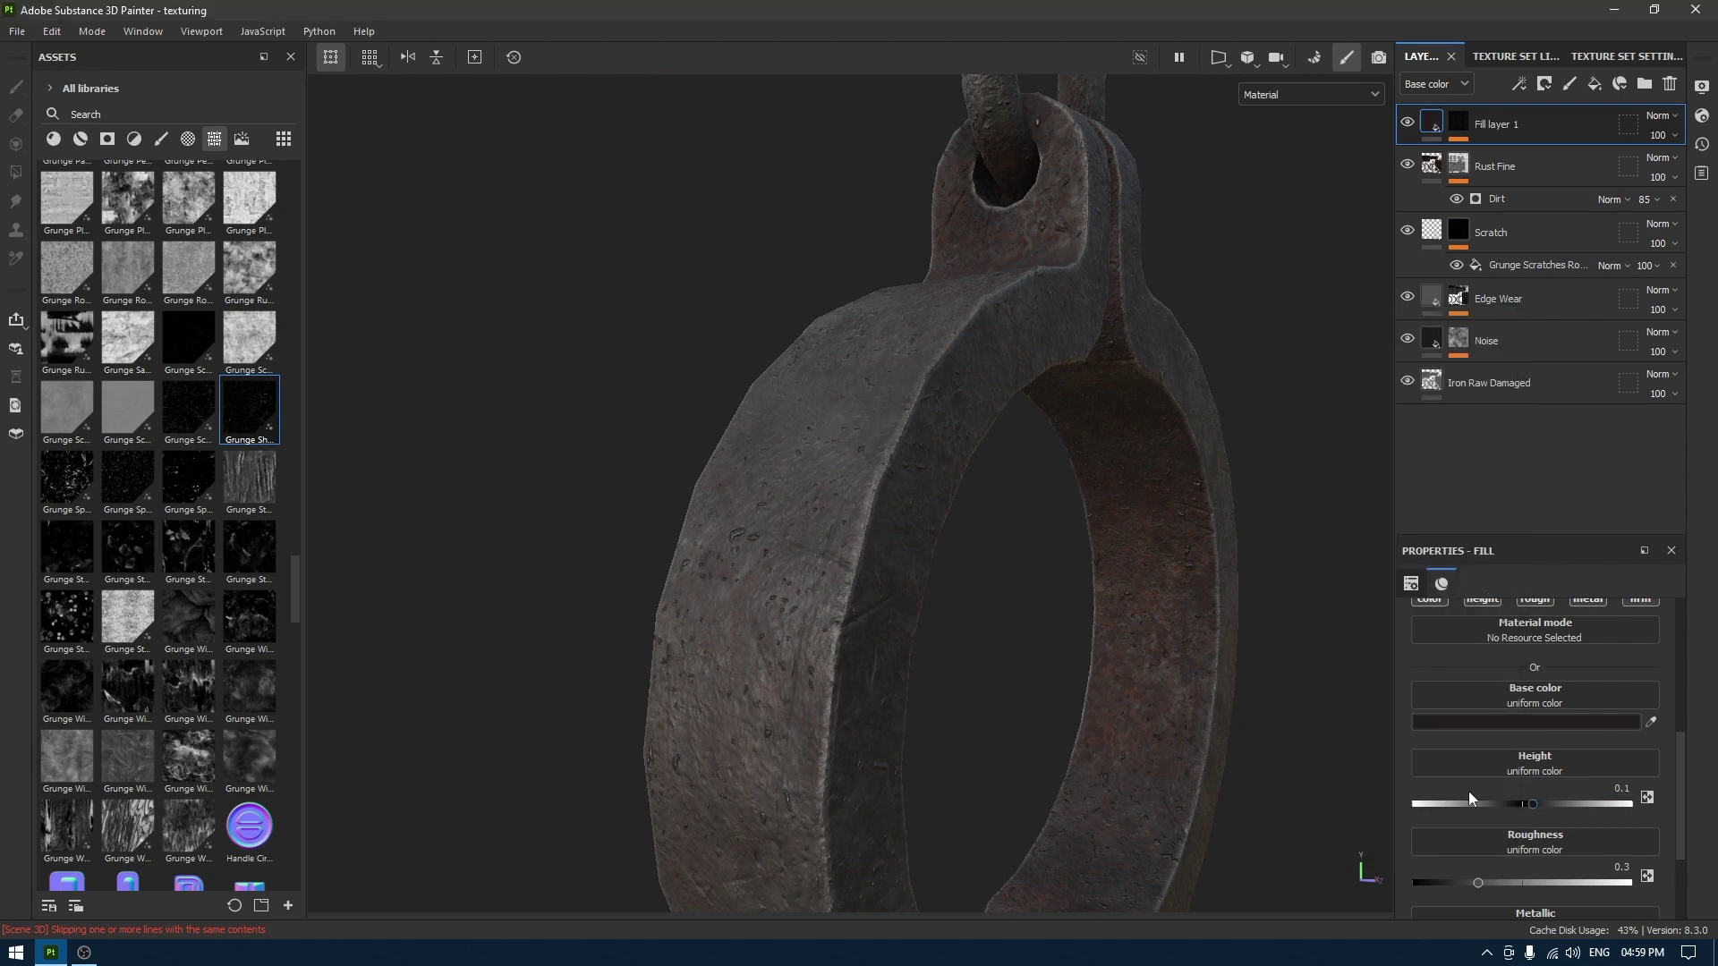
left_click_drag(1056, 663, 1011, 493, "alt")
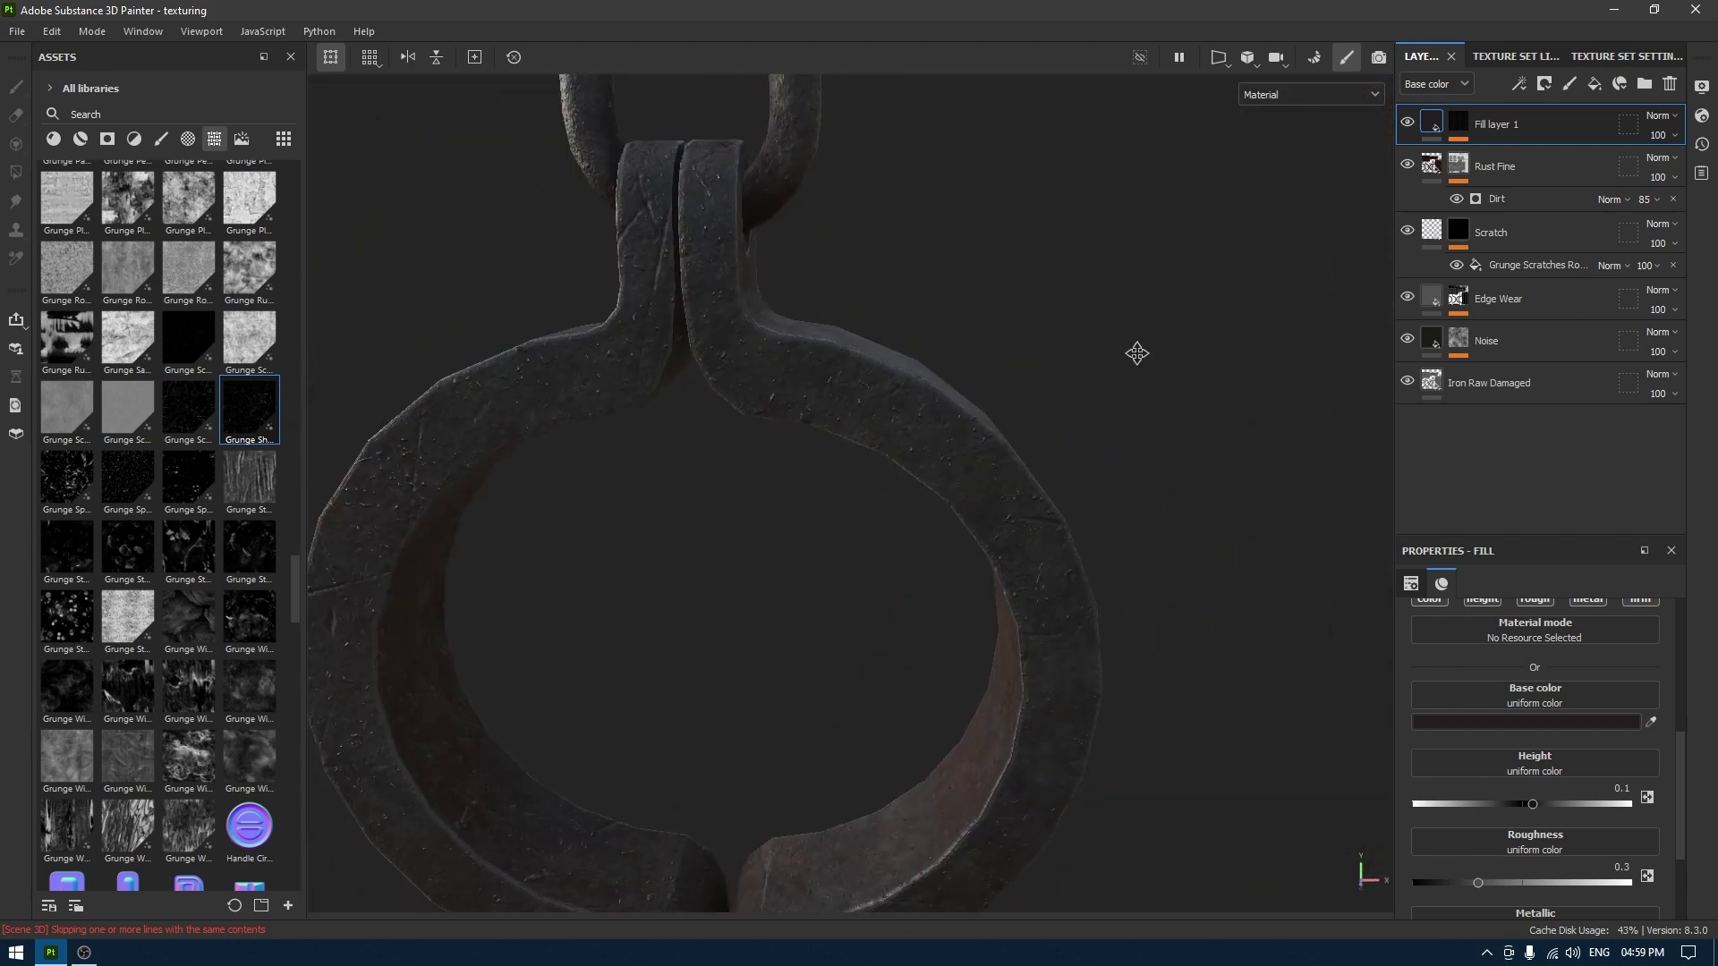
middle_click_drag(1137, 354, 1324, 410, "alt")
left_click_drag(794, 372, 921, 494, "alt")
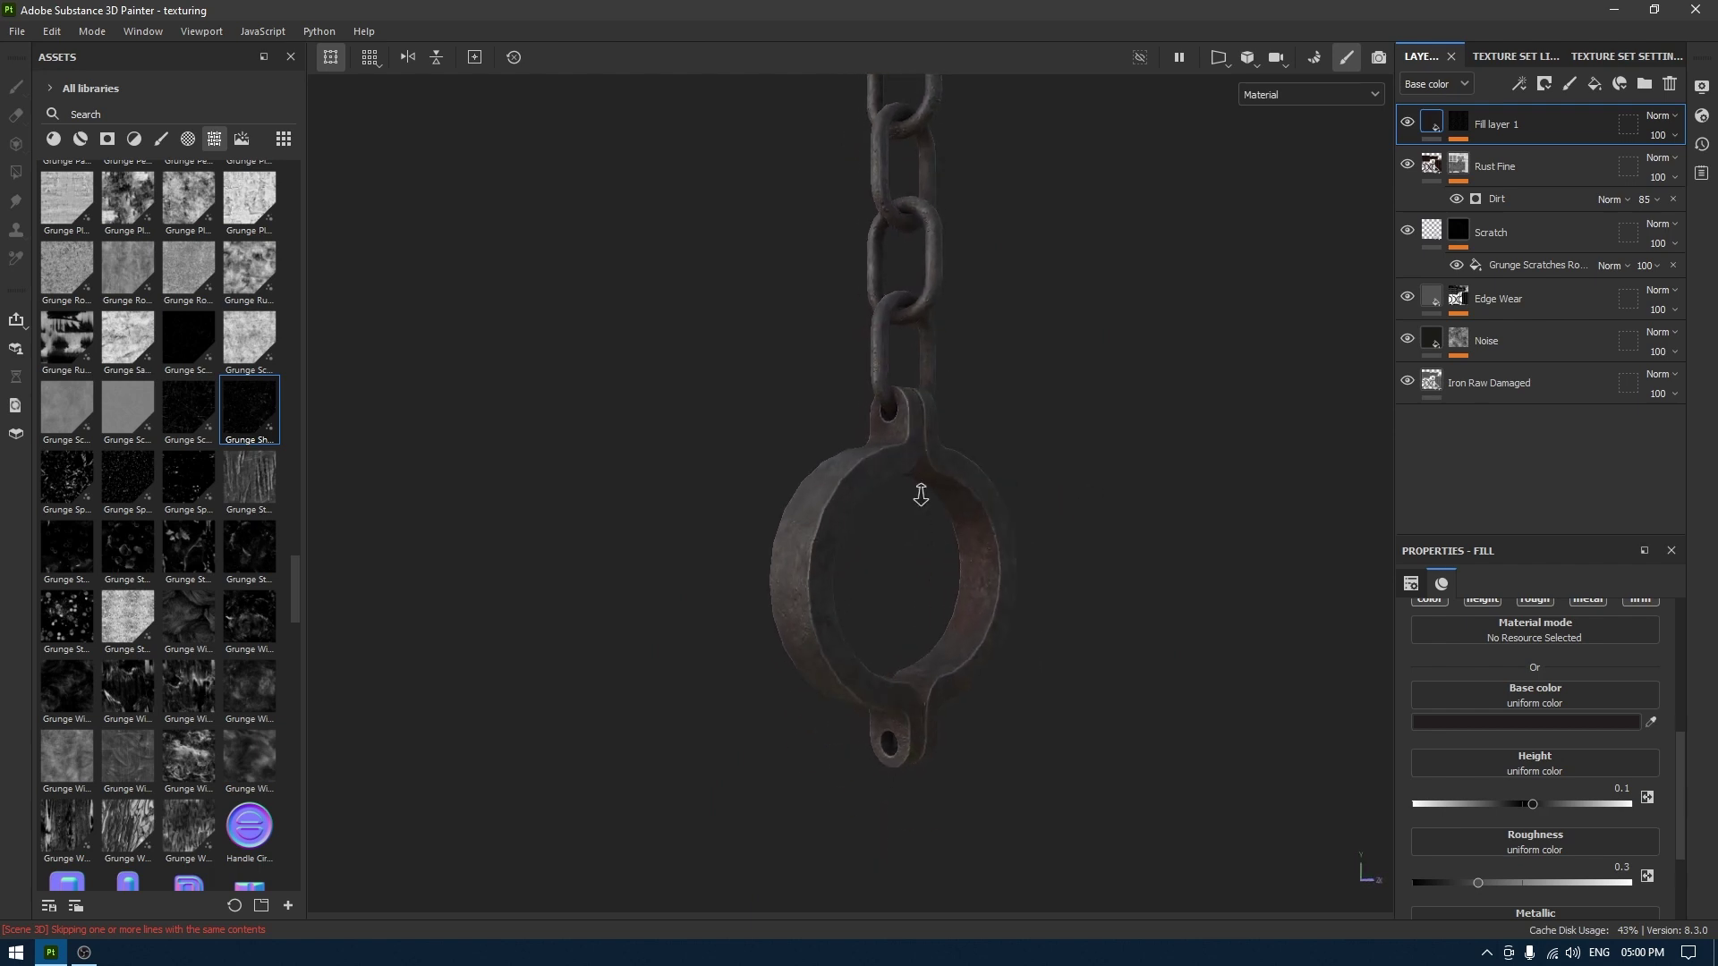
right_click_drag(921, 495, 955, 641, "alt")
middle_click_drag(955, 641, 973, 678, "alt")
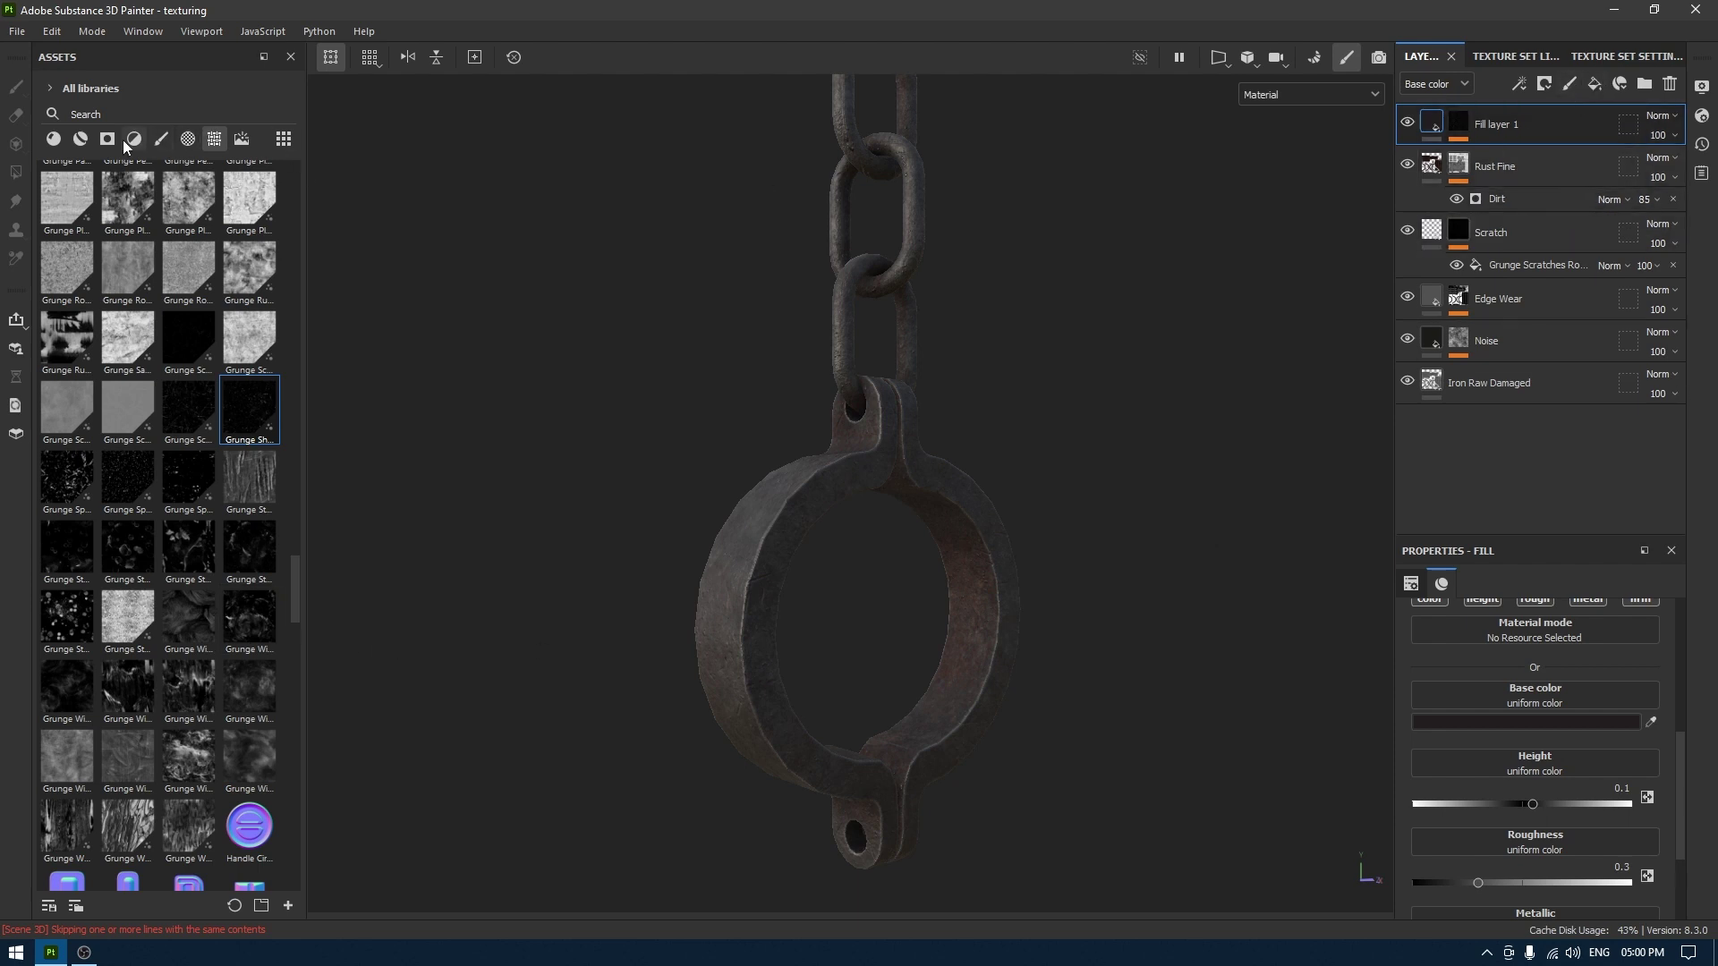
Search the material assets for "bloo" and add Scarce Blood Leaks as a layer above Fill layer 1.
left_click(54, 138)
scroll(127, 319, "down", 10)
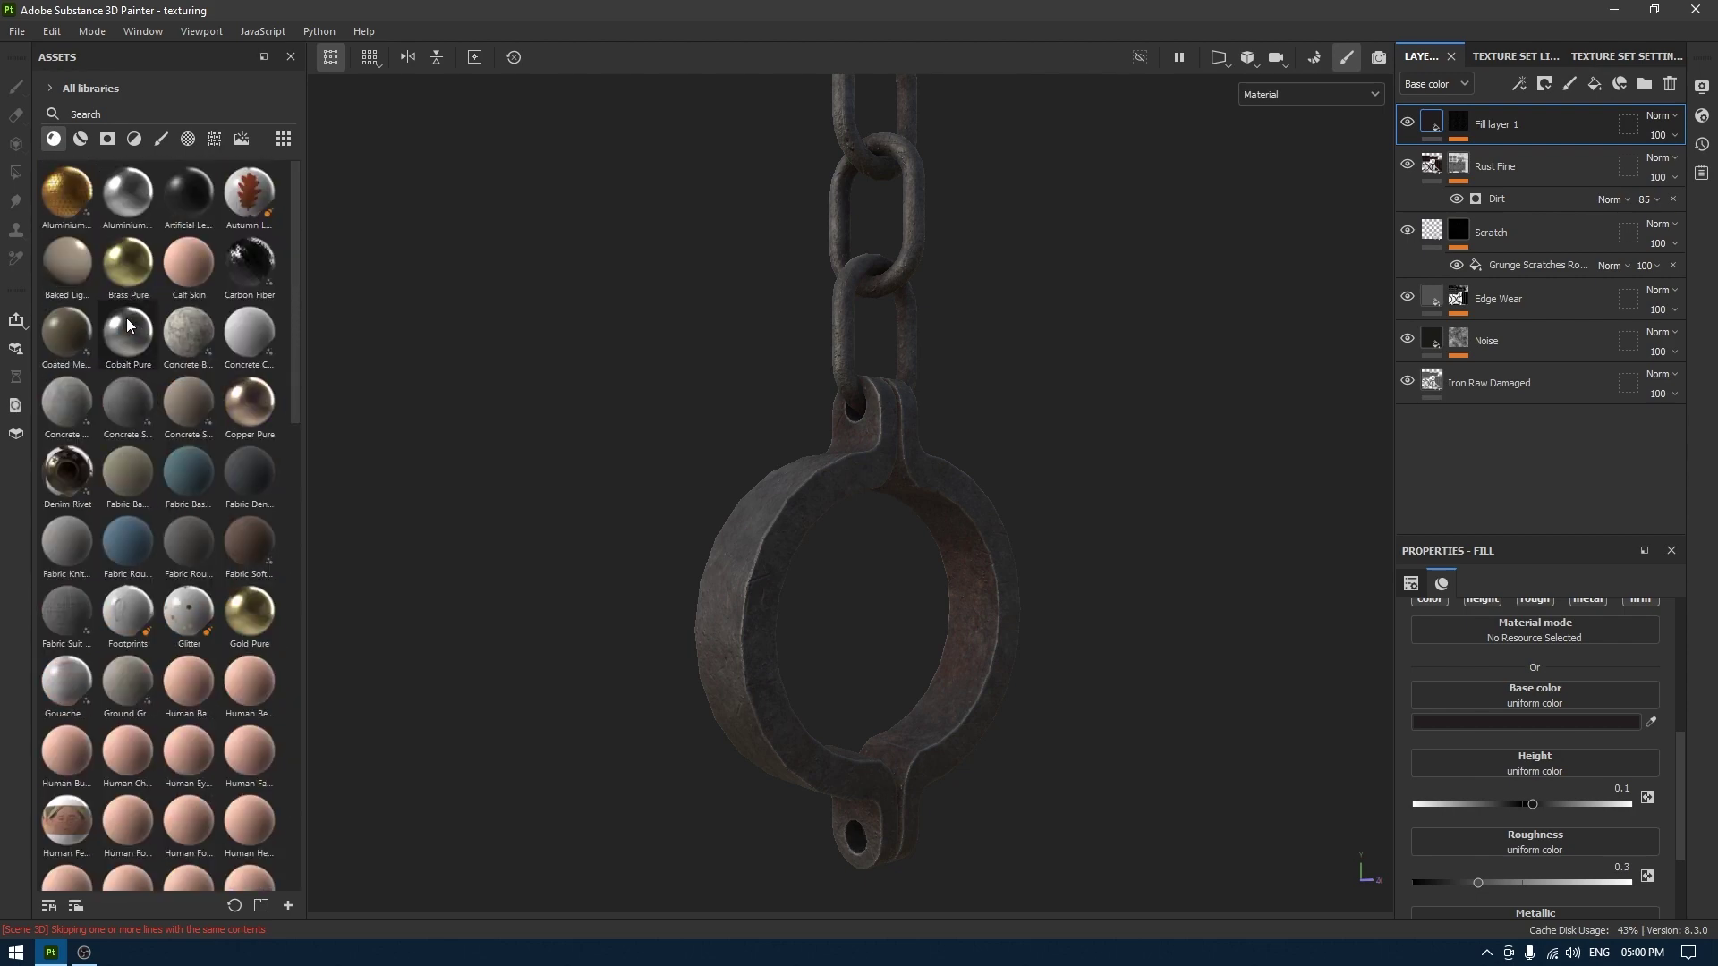
scroll(126, 319, "down", 3)
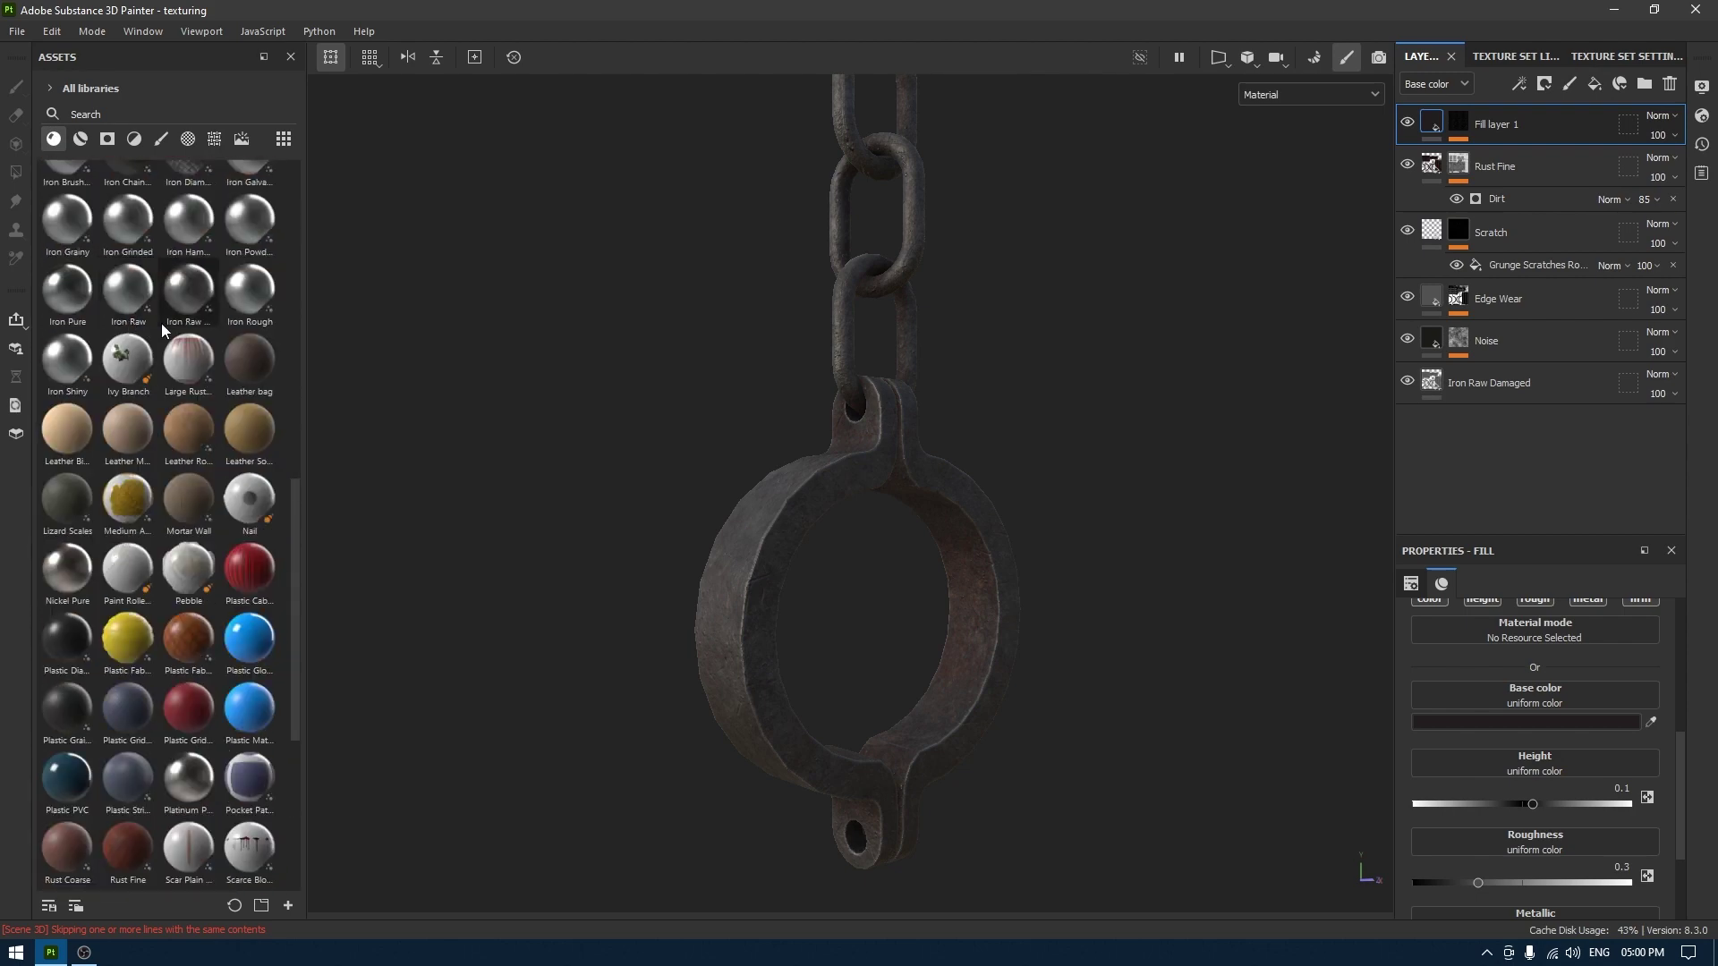
scroll(162, 327, "down", 3)
scroll(147, 259, "up", 10)
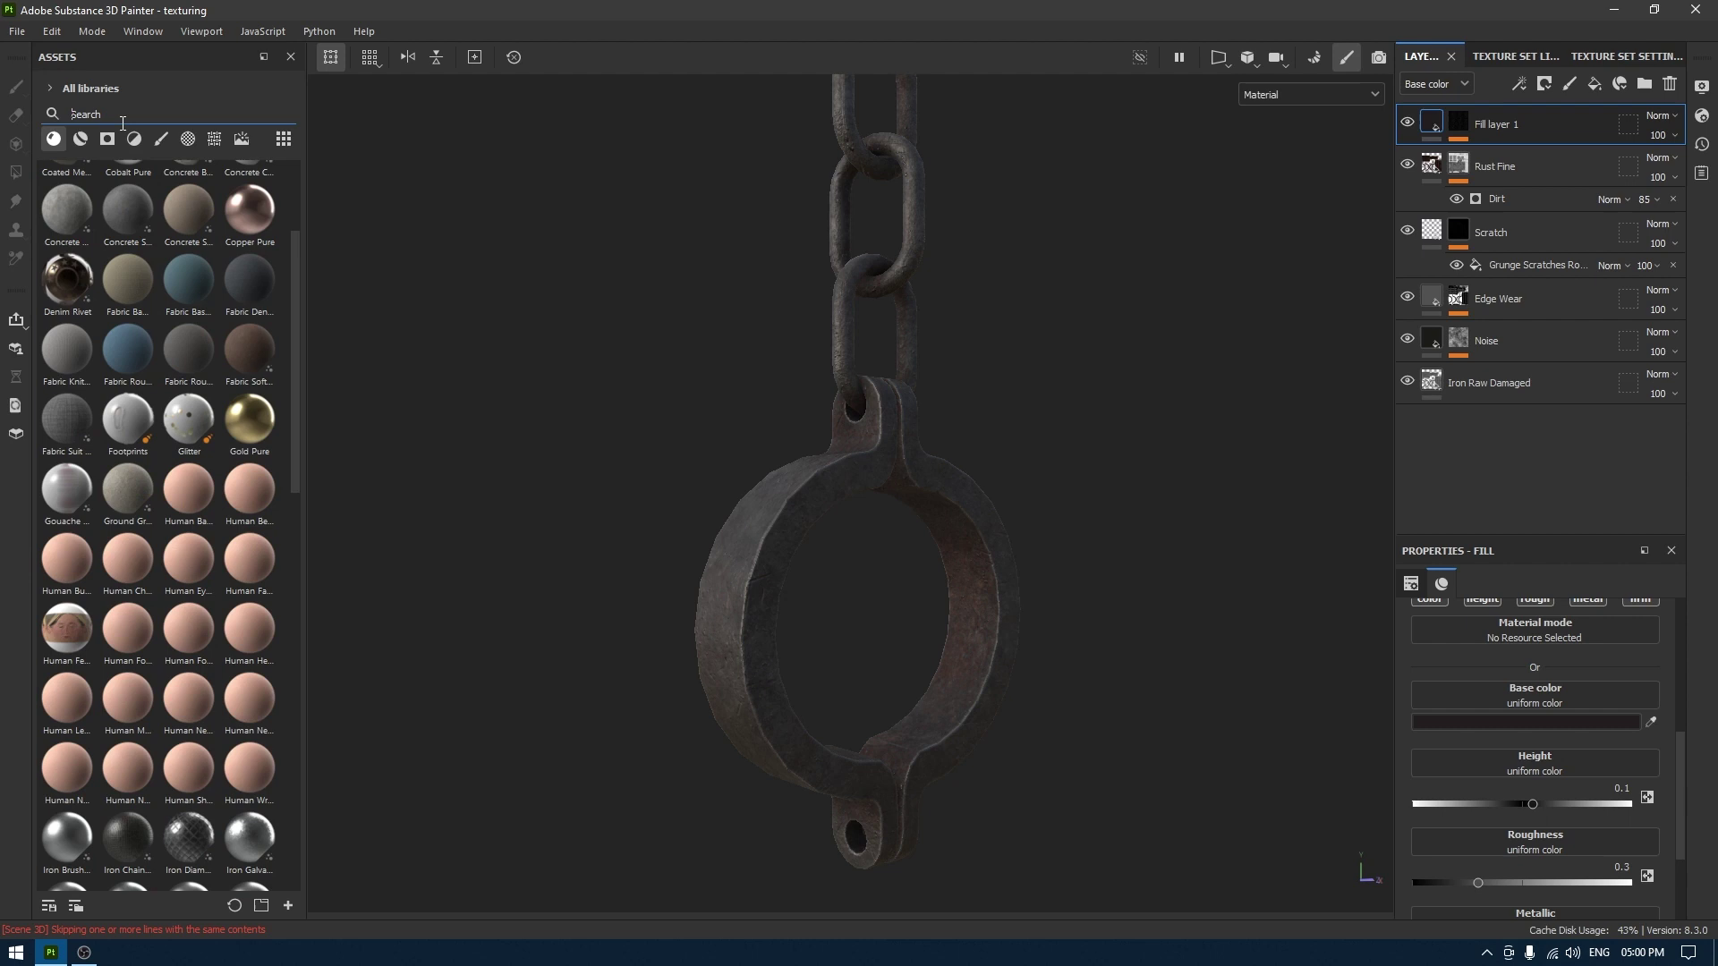
type("bloo")
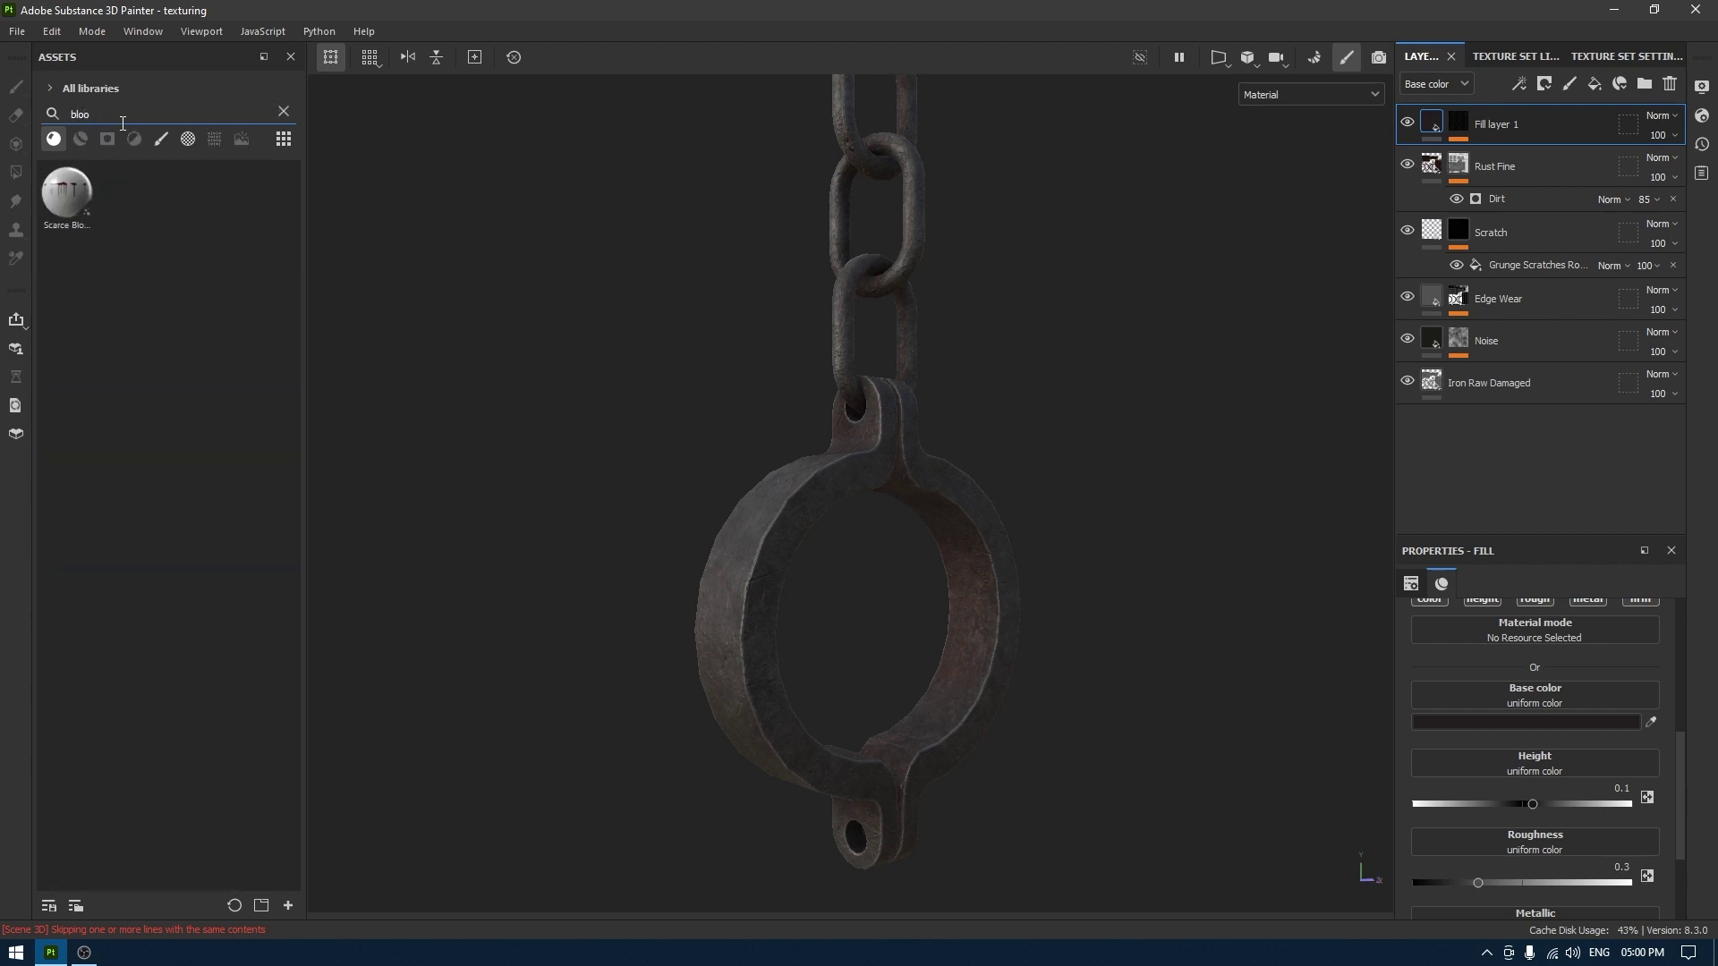
left_click_drag(85, 193, 1528, 106)
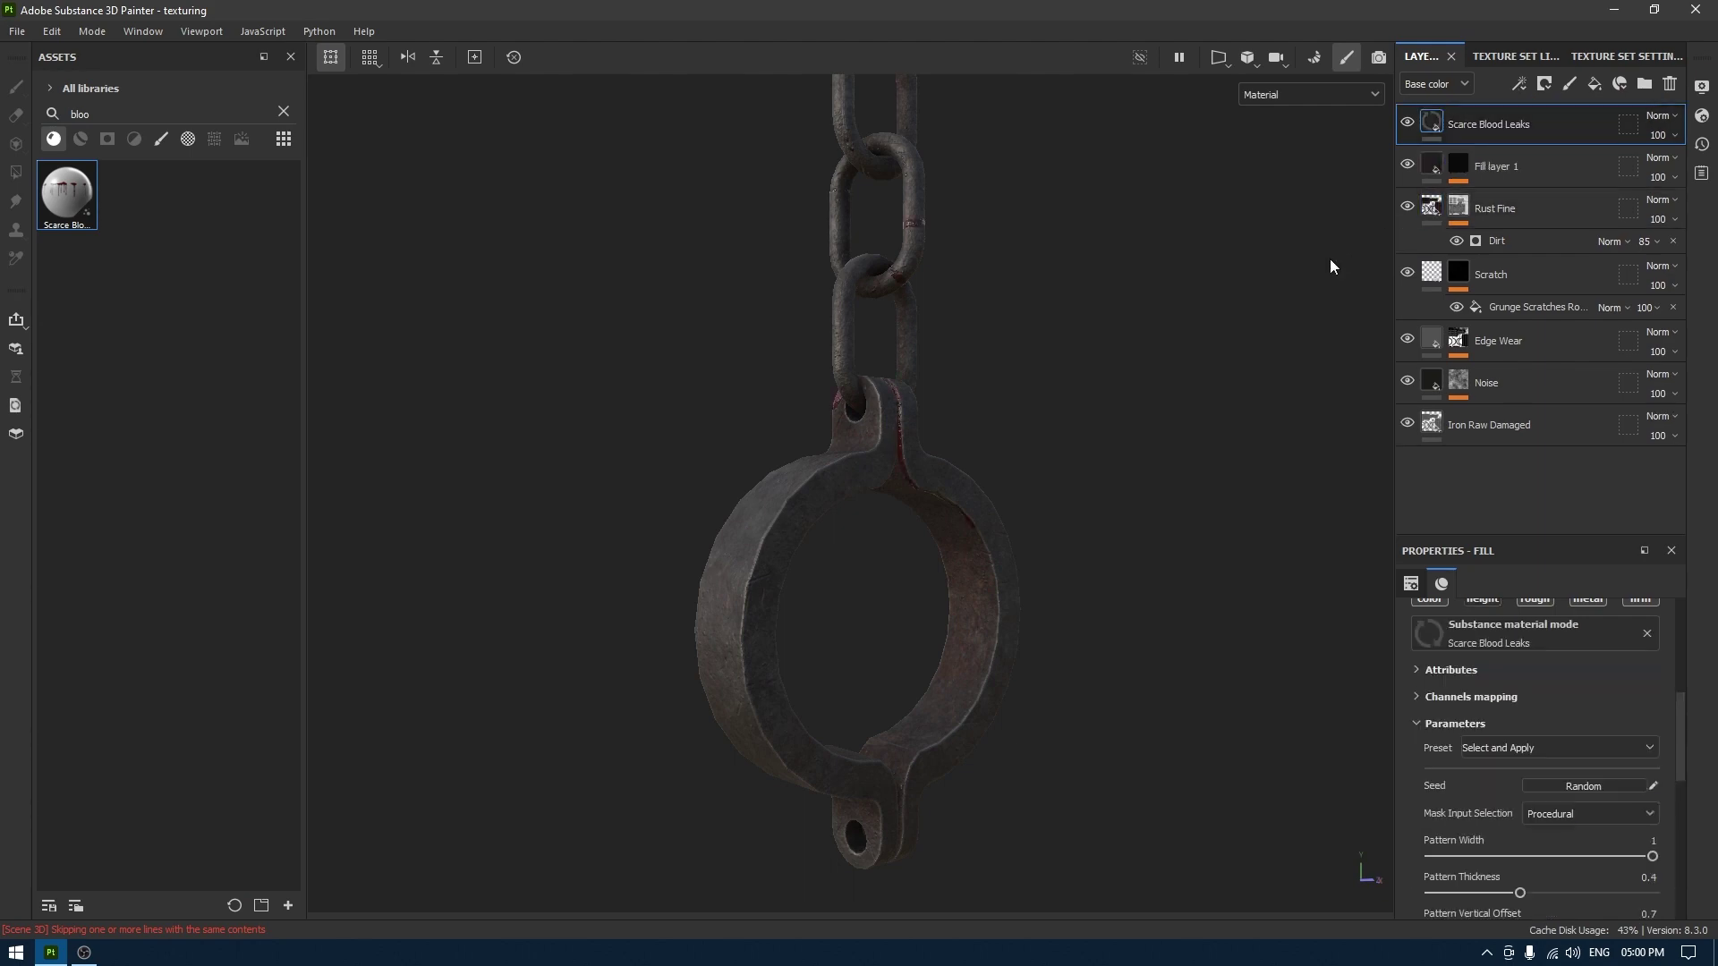
Examine the blood leaks on the shackle and along the chain from several angles and distances.
left_click_drag(1020, 405, 939, 668, "alt")
right_click_drag(940, 668, 1024, 583, "alt")
left_click_drag(1024, 582, 1282, 521, "alt")
right_click_drag(930, 546, 1204, 859, "alt")
right_click_drag(846, 283, 930, 470, "alt")
left_click_drag(931, 470, 949, 644, "alt")
right_click_drag(949, 644, 898, 57, "alt")
left_click_drag(912, 152, 1016, 242, "alt")
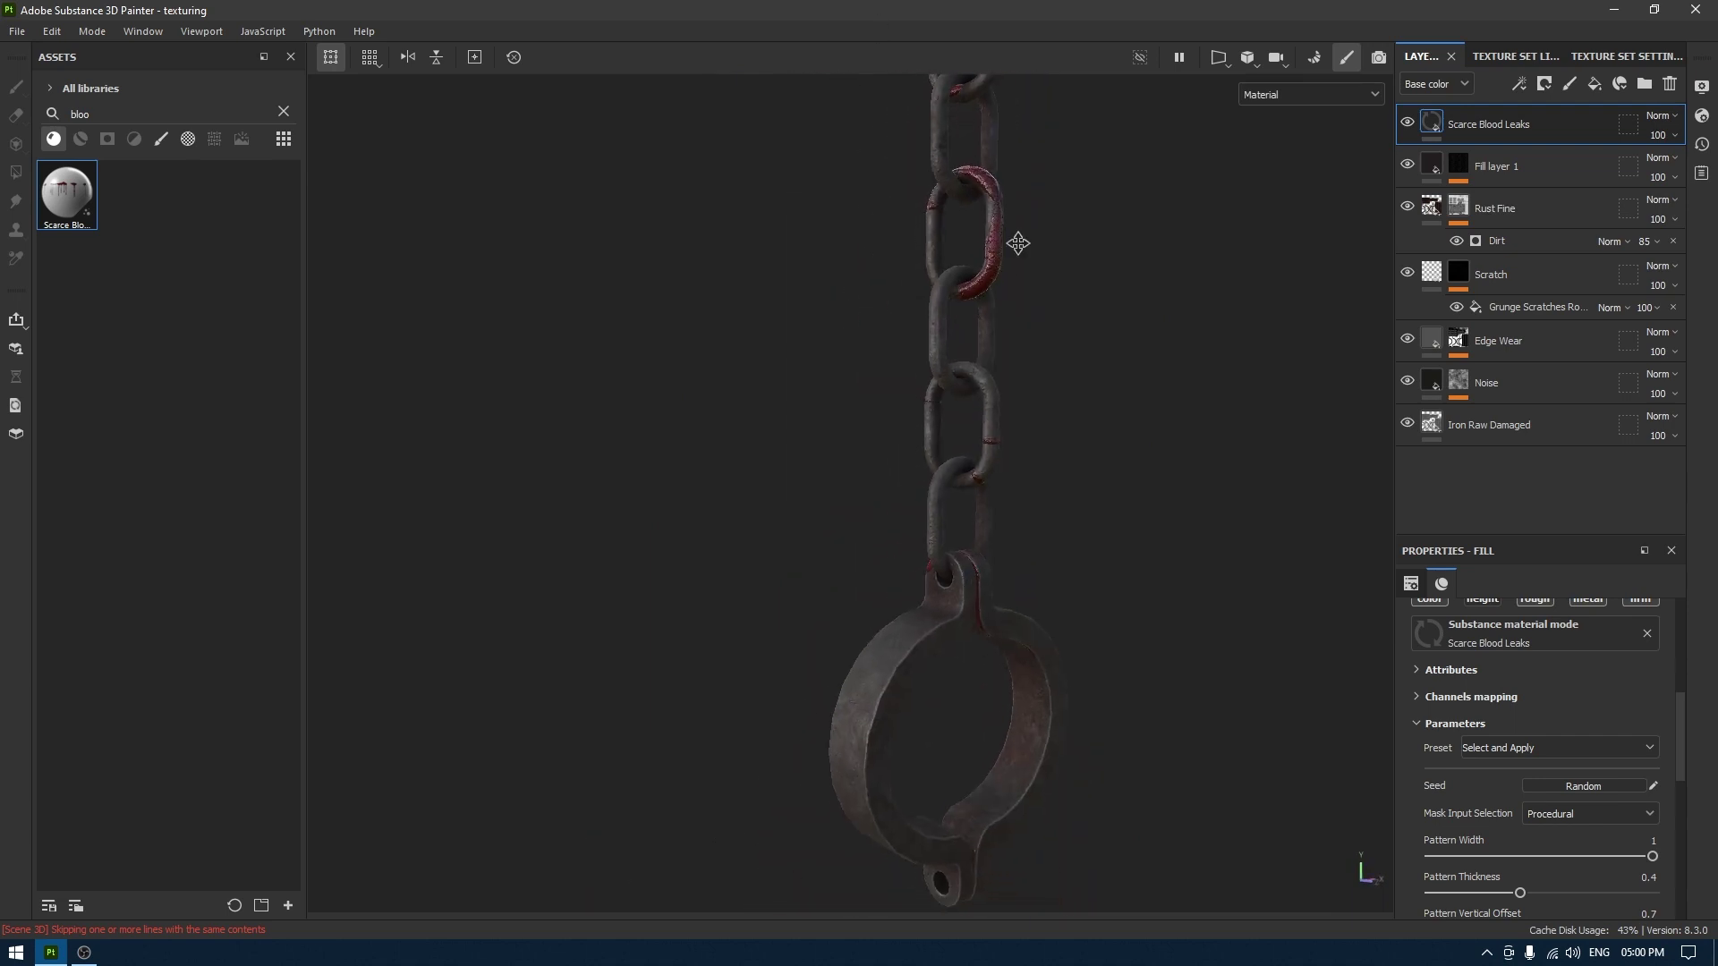
right_click_drag(1016, 242, 916, 132, "alt")
middle_click_drag(1091, 425, 1088, 362, "alt")
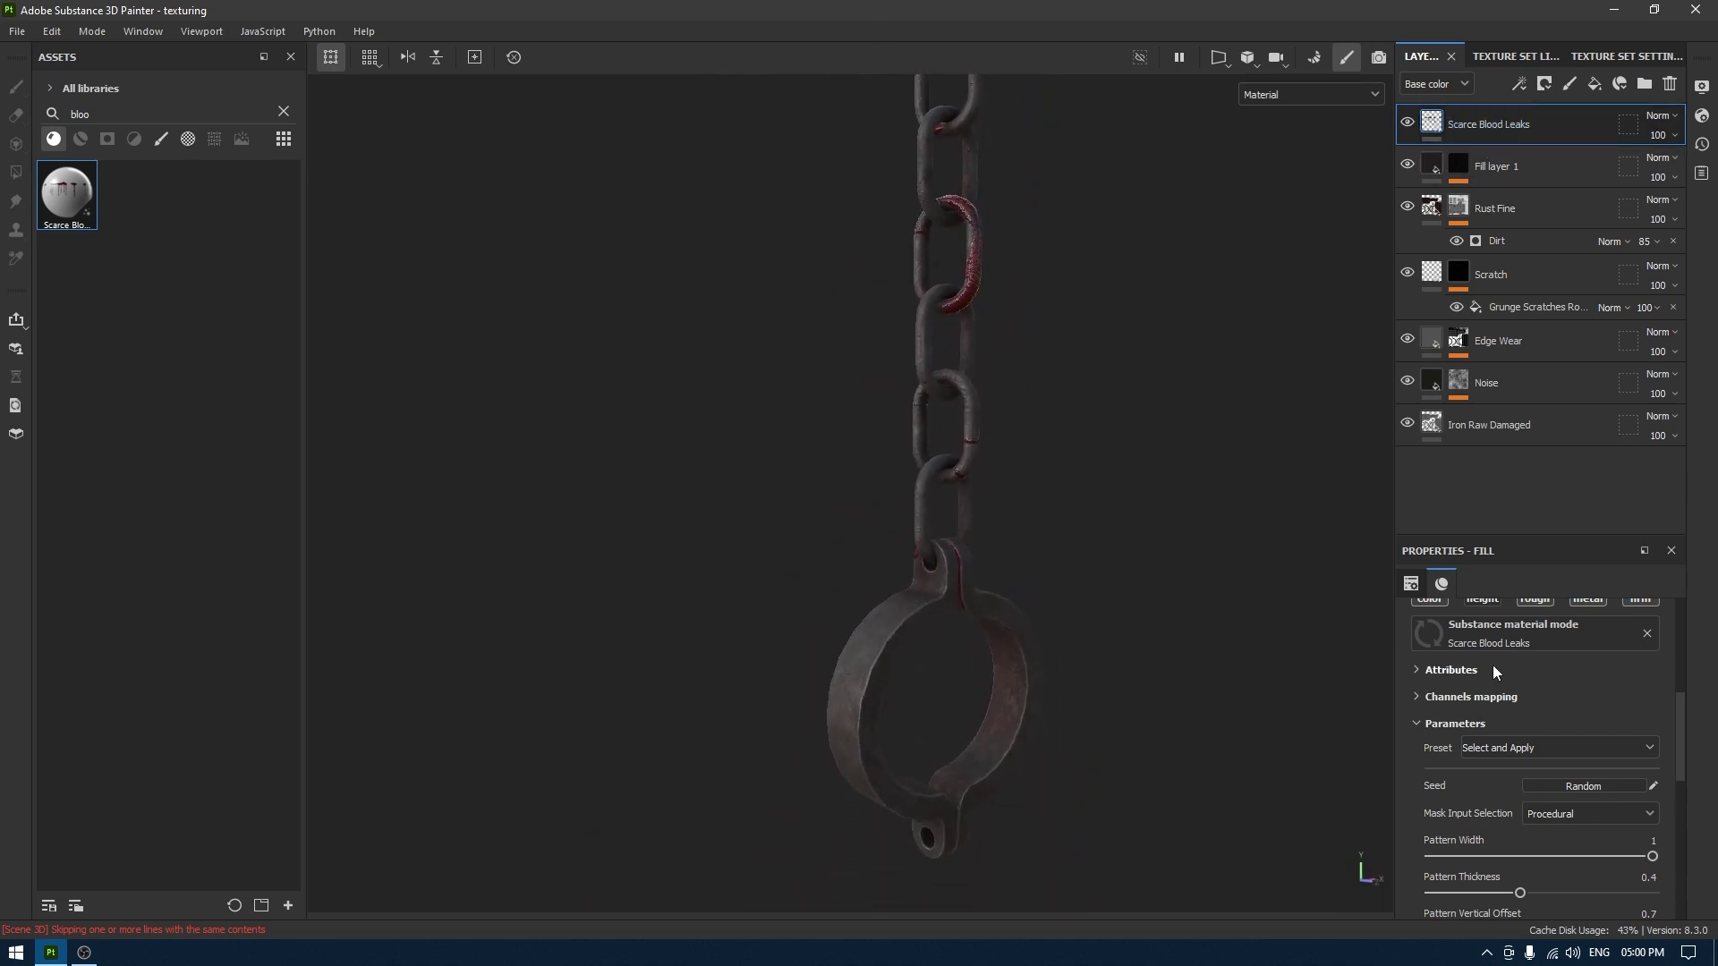
Try the Dry Scarce Blood Leaks preset and check its stains up close on the shackle.
left_click(1496, 752)
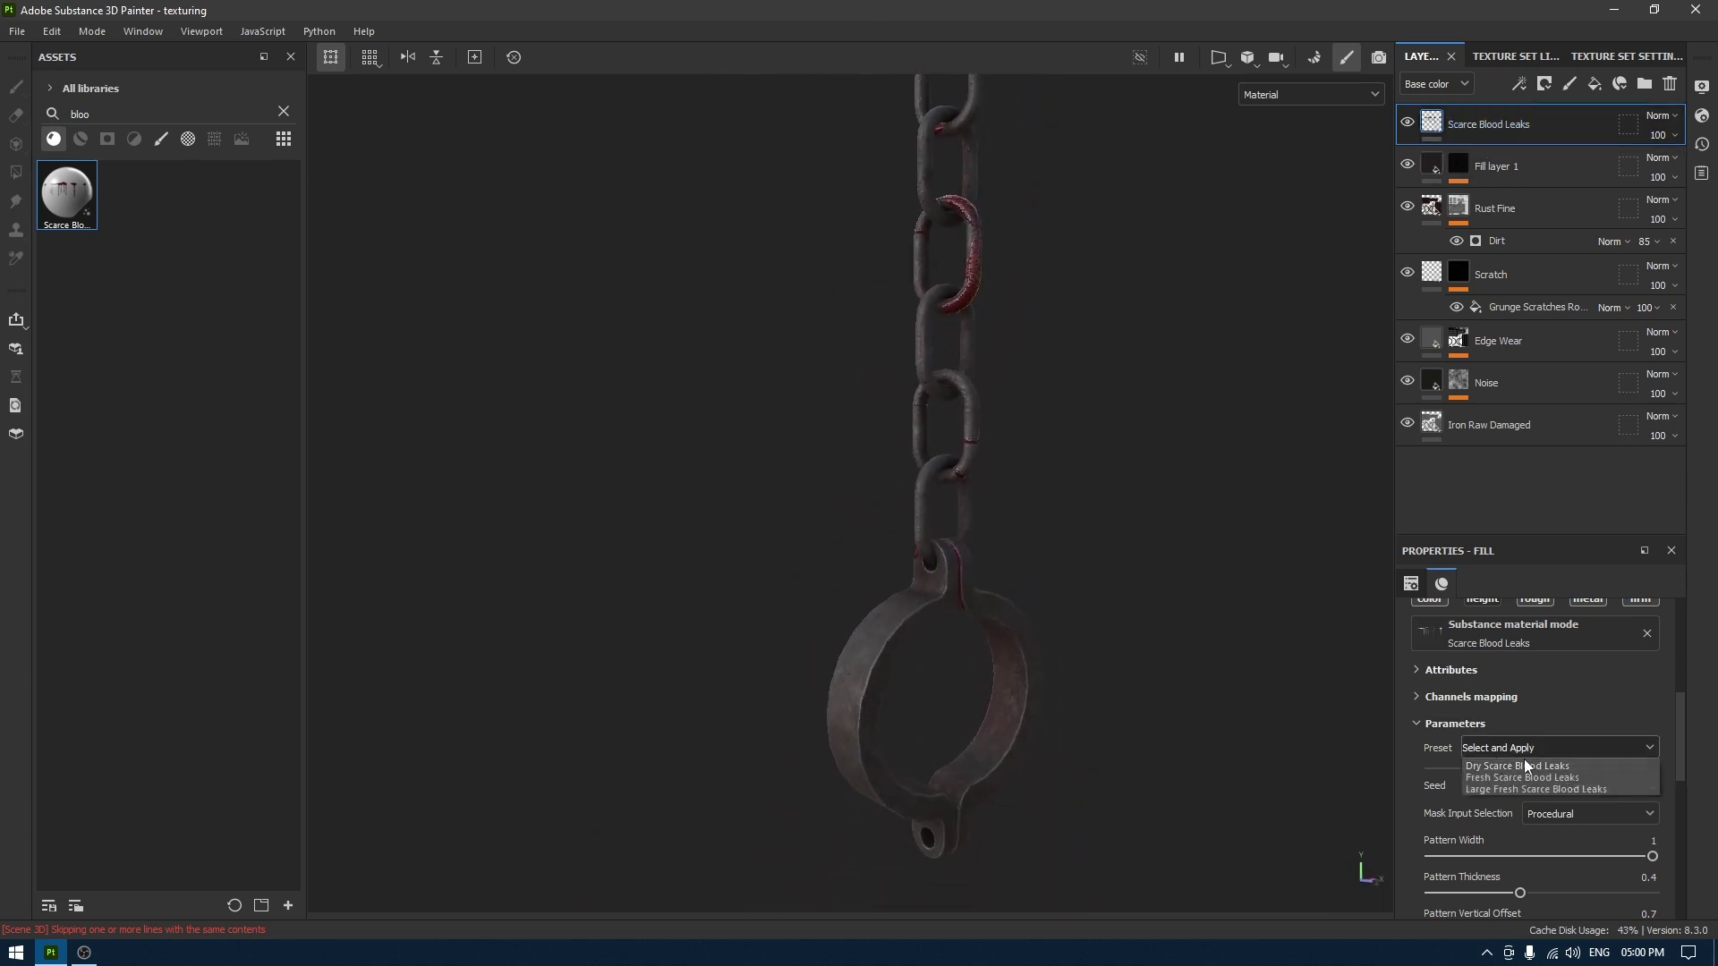
left_click(1582, 766)
right_click_drag(1156, 645, 1224, 798, "alt")
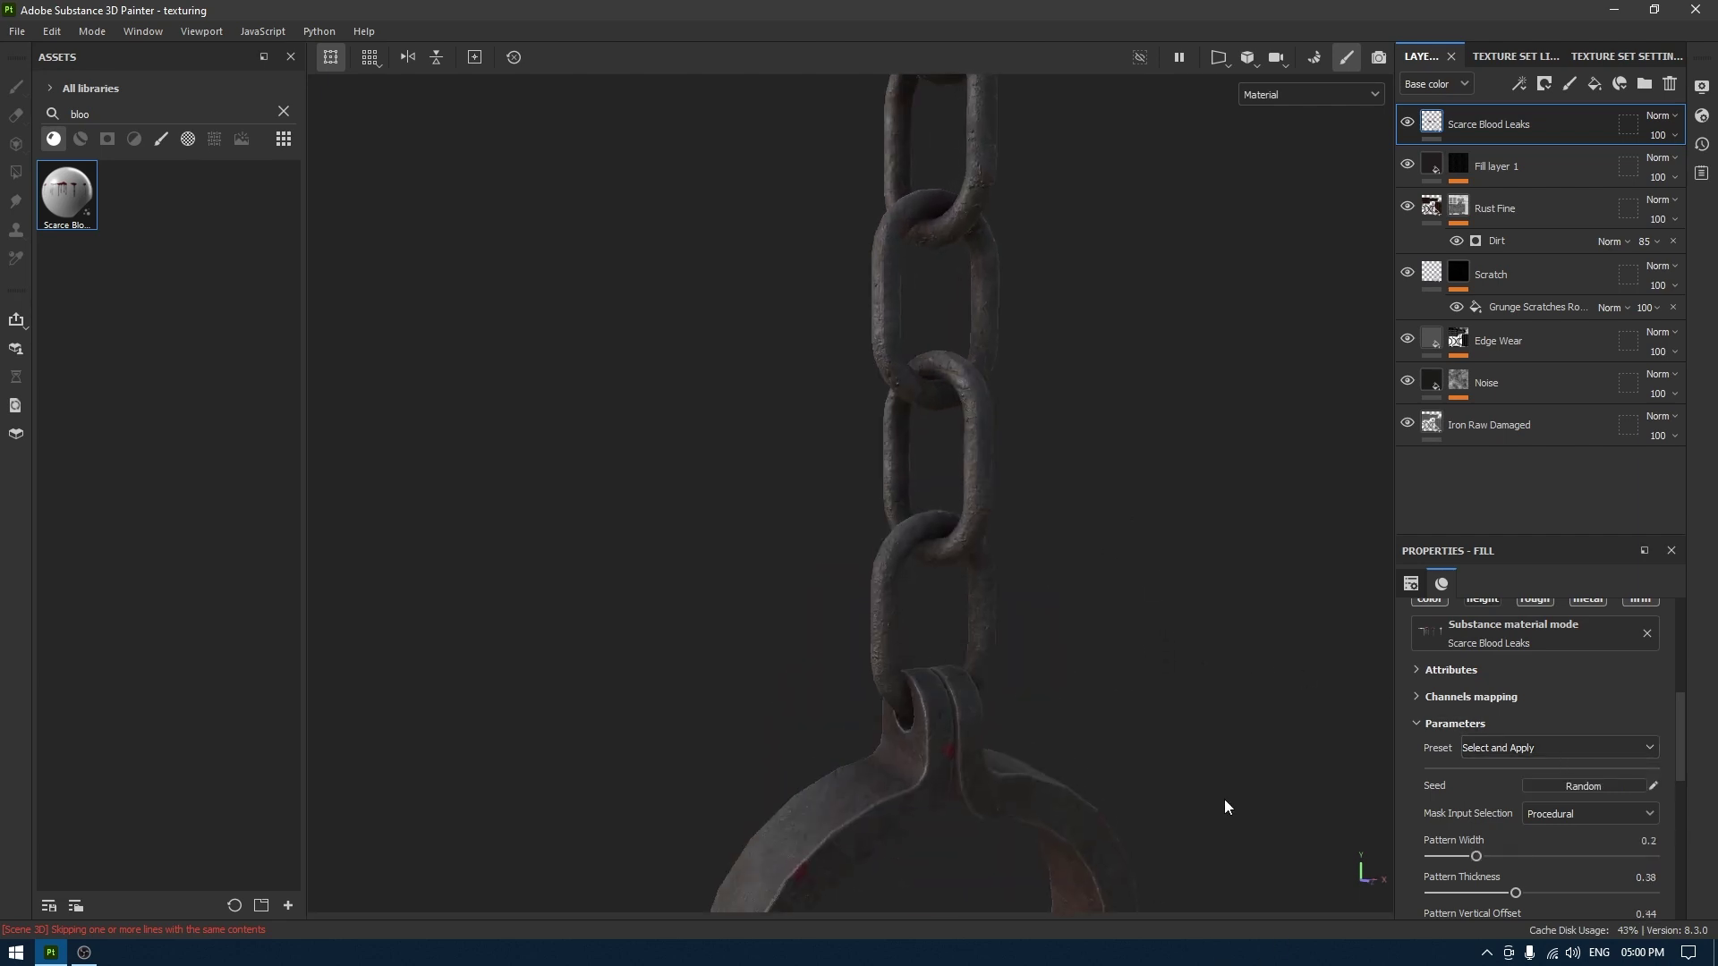
middle_click_drag(1006, 478, 1004, 174, "alt")
middle_click_drag(1015, 384, 1051, 276, "alt")
right_click_drag(922, 653, 1082, 733, "alt")
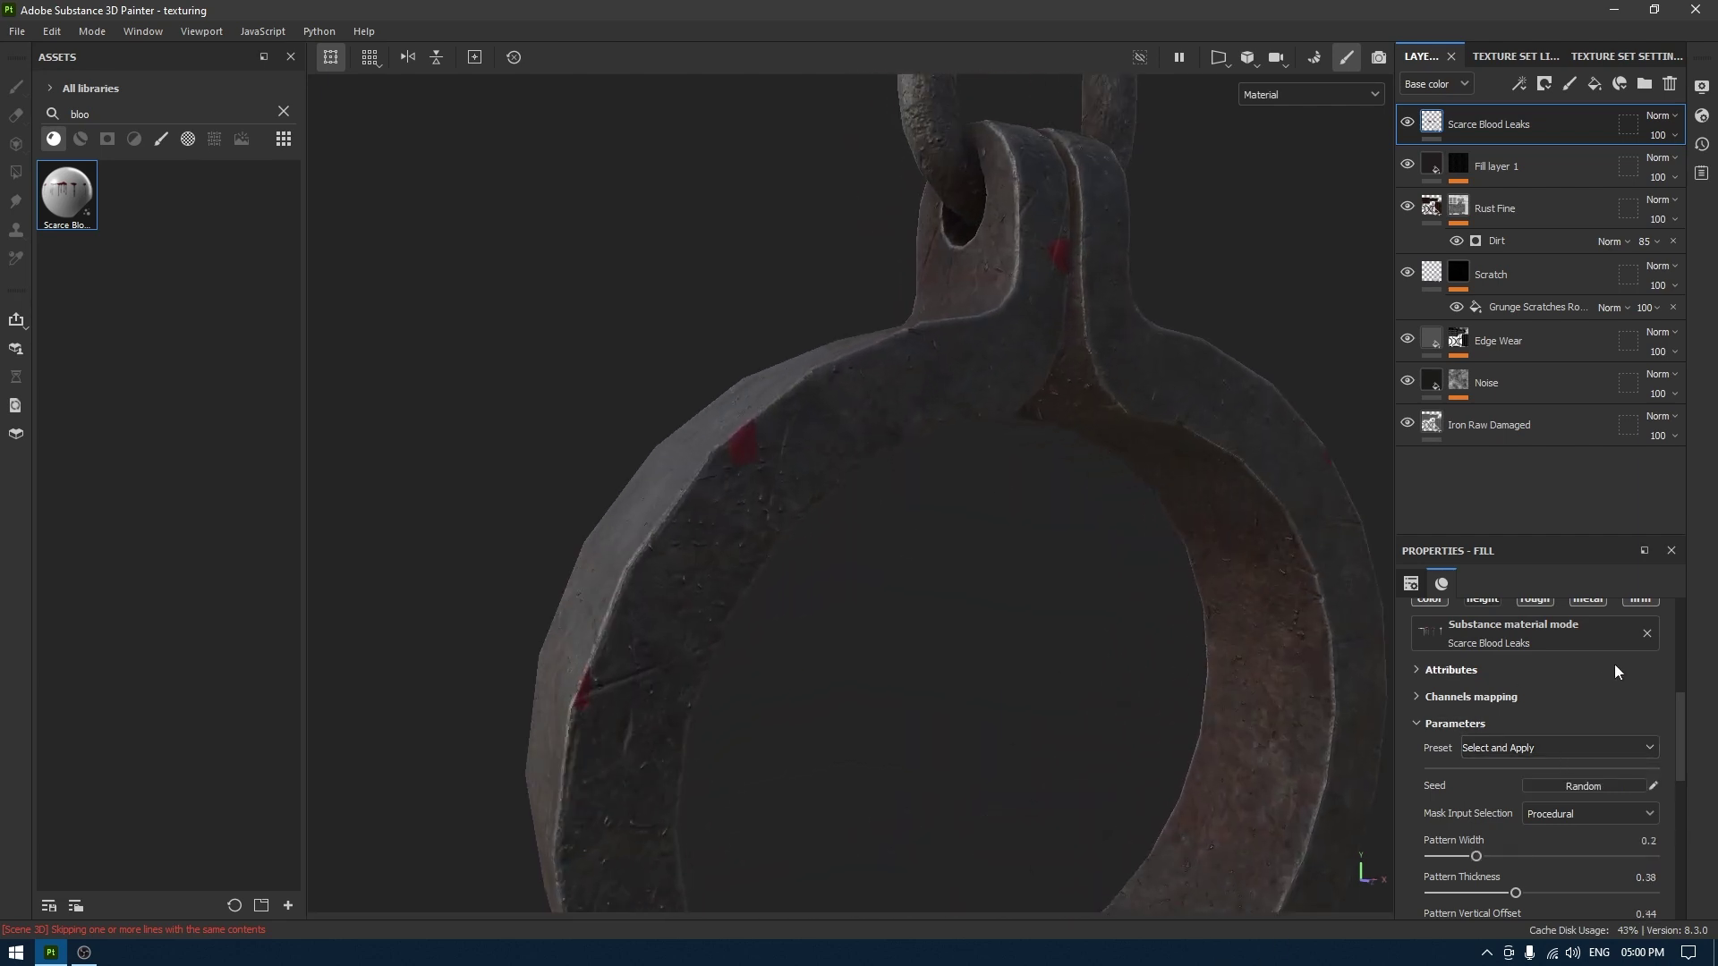
Apply the Fresh Scarce Blood Leaks preset and check the drips on the shackle and lower links.
left_click(1510, 750)
left_click(1514, 775)
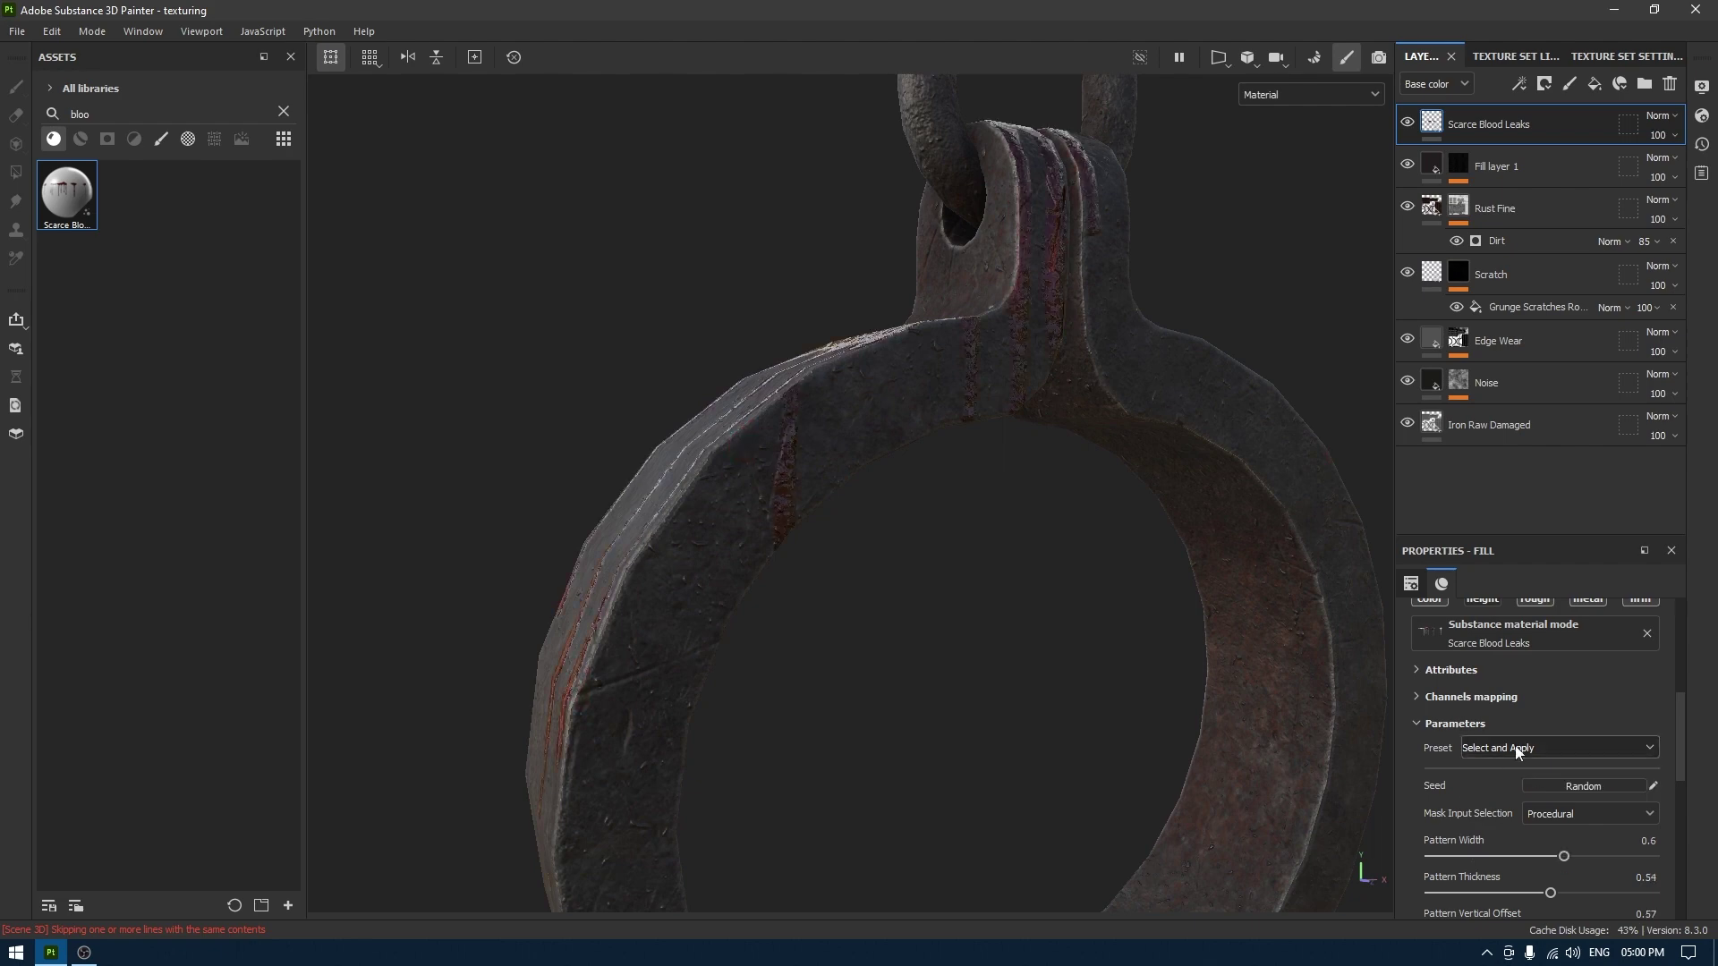
left_click_drag(1102, 694, 1076, 752, "alt")
middle_click_drag(1075, 753, 1016, 548, "alt")
right_click_drag(1016, 548, 929, 356, "alt")
left_click_drag(902, 365, 1099, 349, "alt")
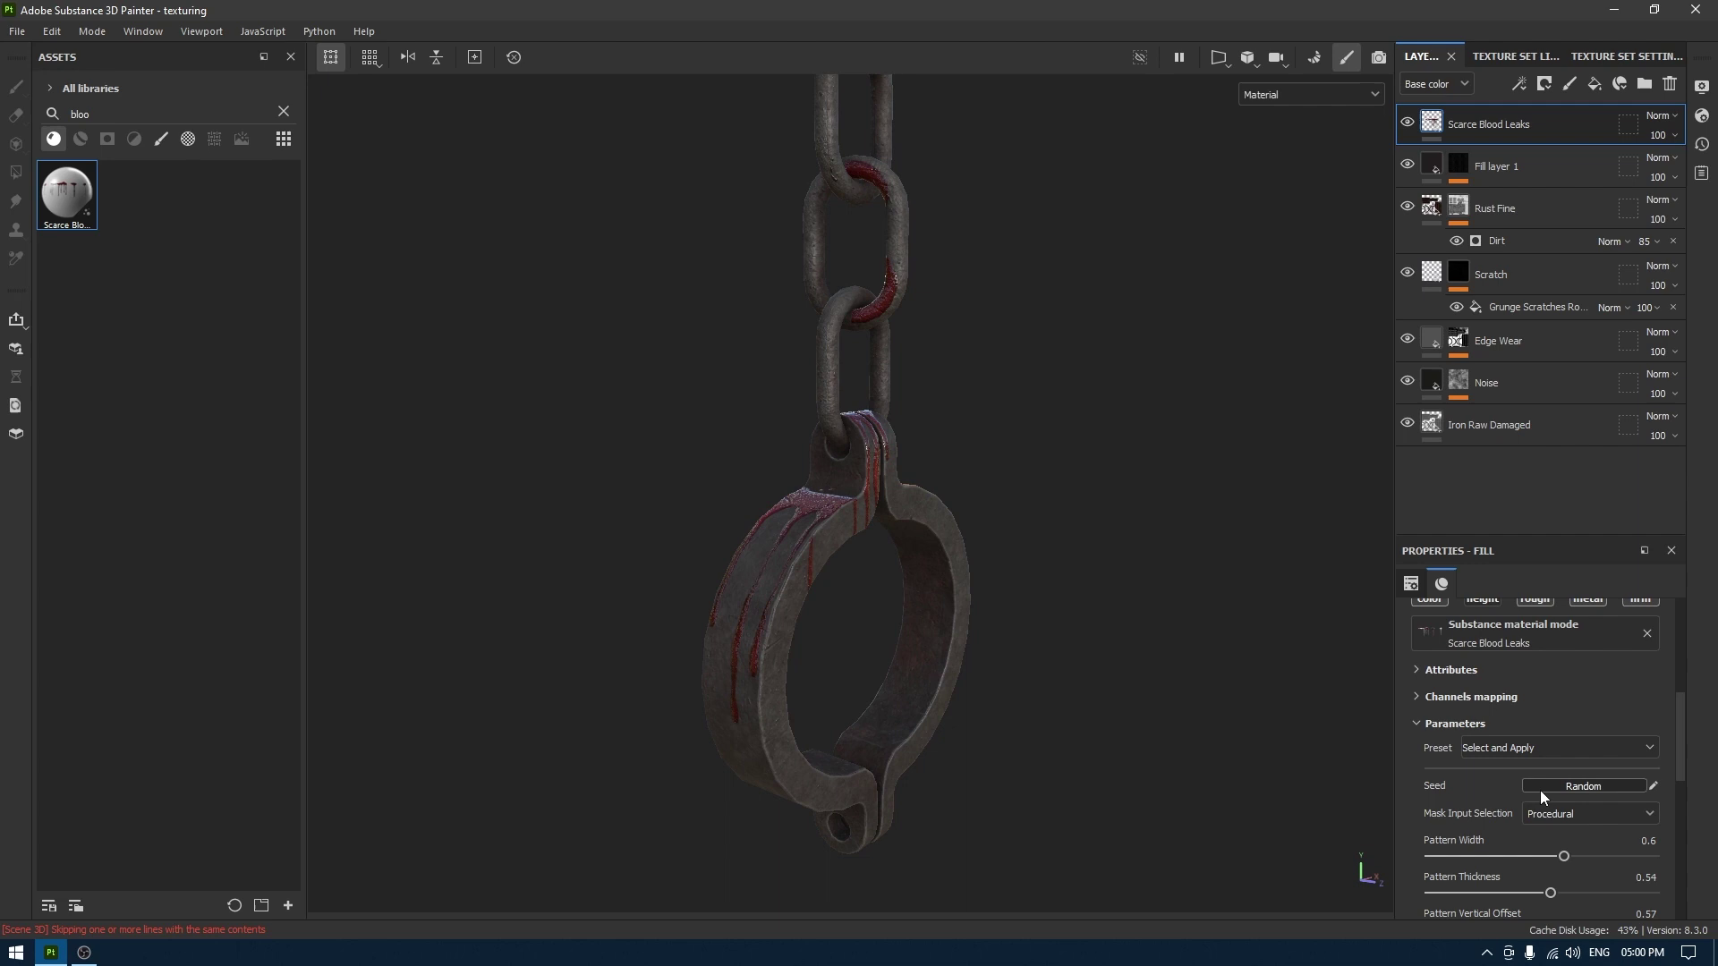
Randomize the blood leaks' seed, then set the pattern width to 0.68 and the pattern thickness to 0.42.
left_click(1569, 791)
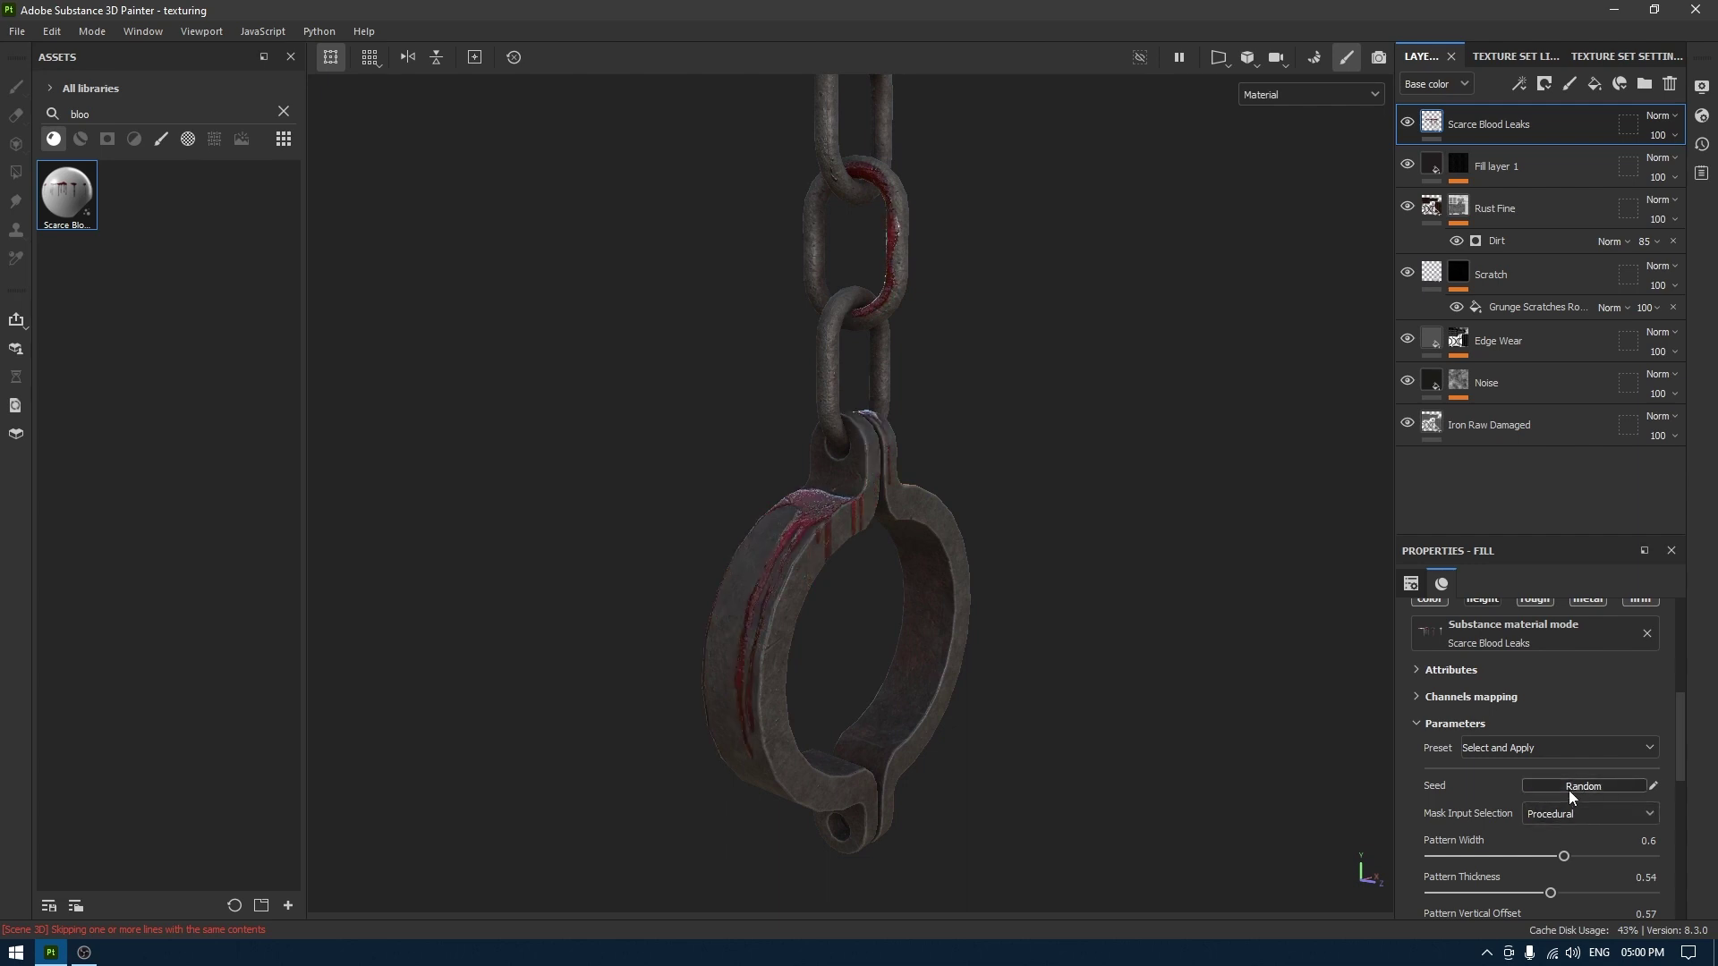
left_click_drag(841, 770, 1038, 653, "alt")
left_click(1555, 815)
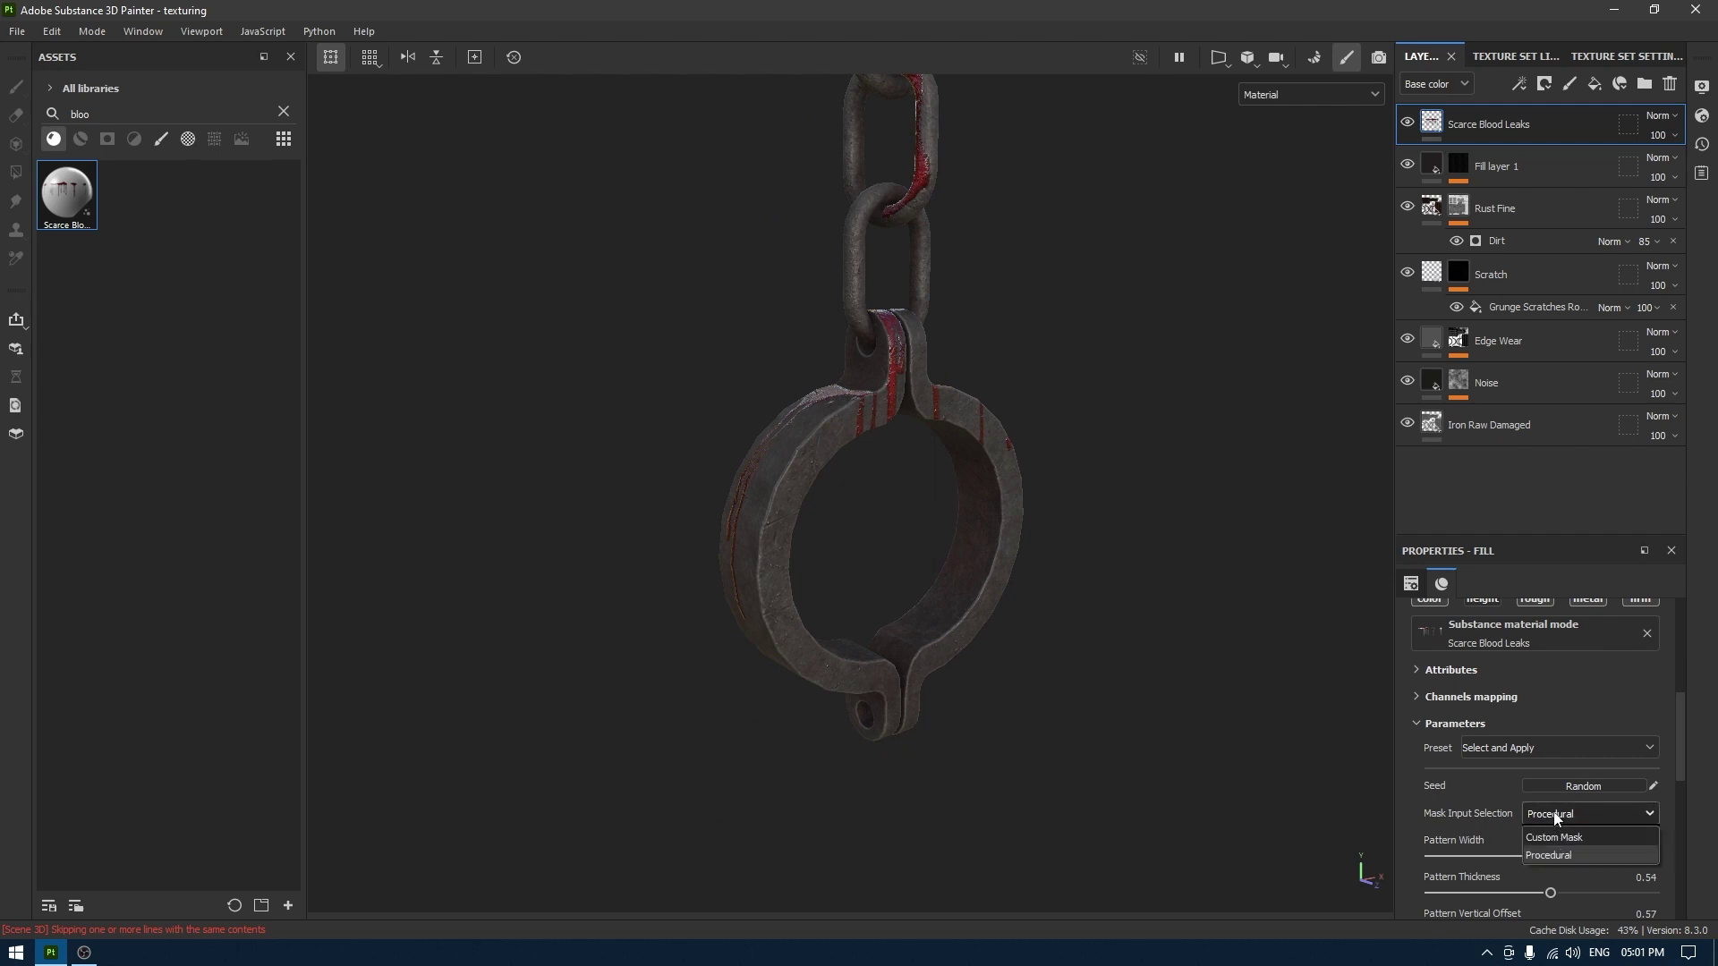
left_click(1442, 809)
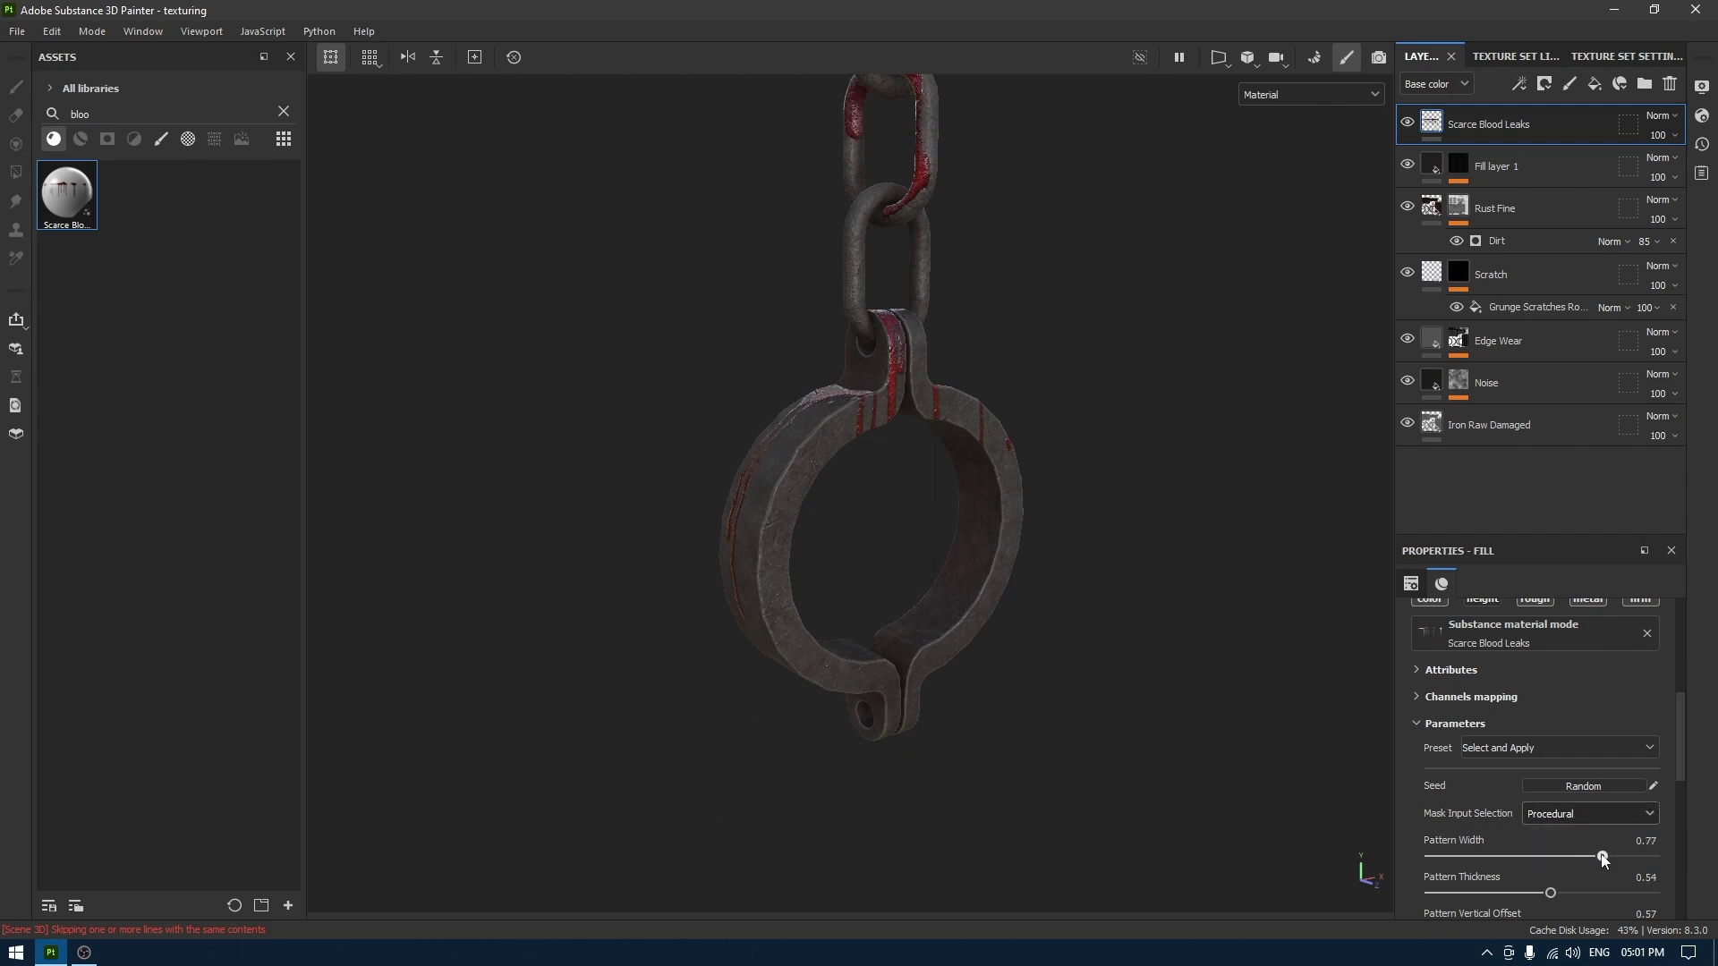
left_click_drag(1592, 856, 1591, 858)
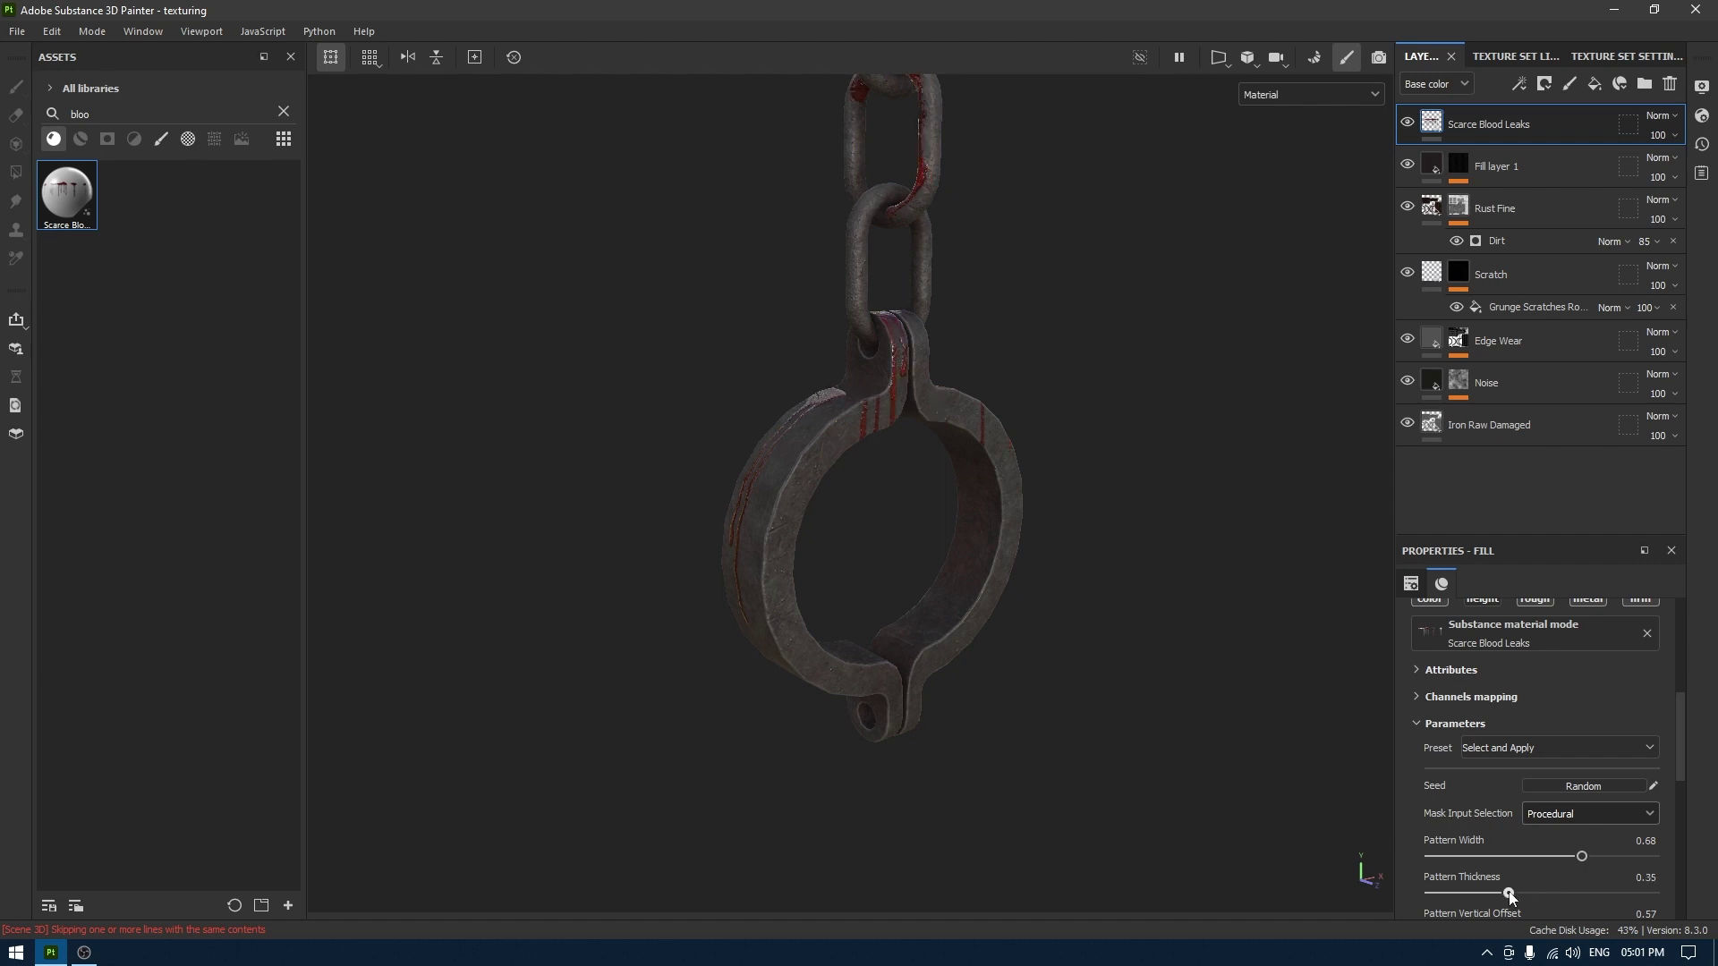
left_click_drag(1526, 894, 1529, 895)
Examine the adjusted blood pattern all around the shackle and the chain links.
left_click_drag(994, 590, 1150, 625, "alt")
right_click_drag(1151, 625, 1005, 502, "alt")
left_click_drag(1005, 502, 907, 465, "alt")
middle_click_drag(908, 465, 989, 649, "alt")
right_click_drag(989, 649, 886, 380, "alt")
left_click_drag(884, 380, 1011, 421, "alt")
middle_click_drag(1011, 421, 940, 230, "alt")
right_click_drag(939, 229, 1065, 488, "alt")
middle_click_drag(1065, 488, 1008, 407, "alt")
right_click_drag(1008, 407, 1043, 557, "alt")
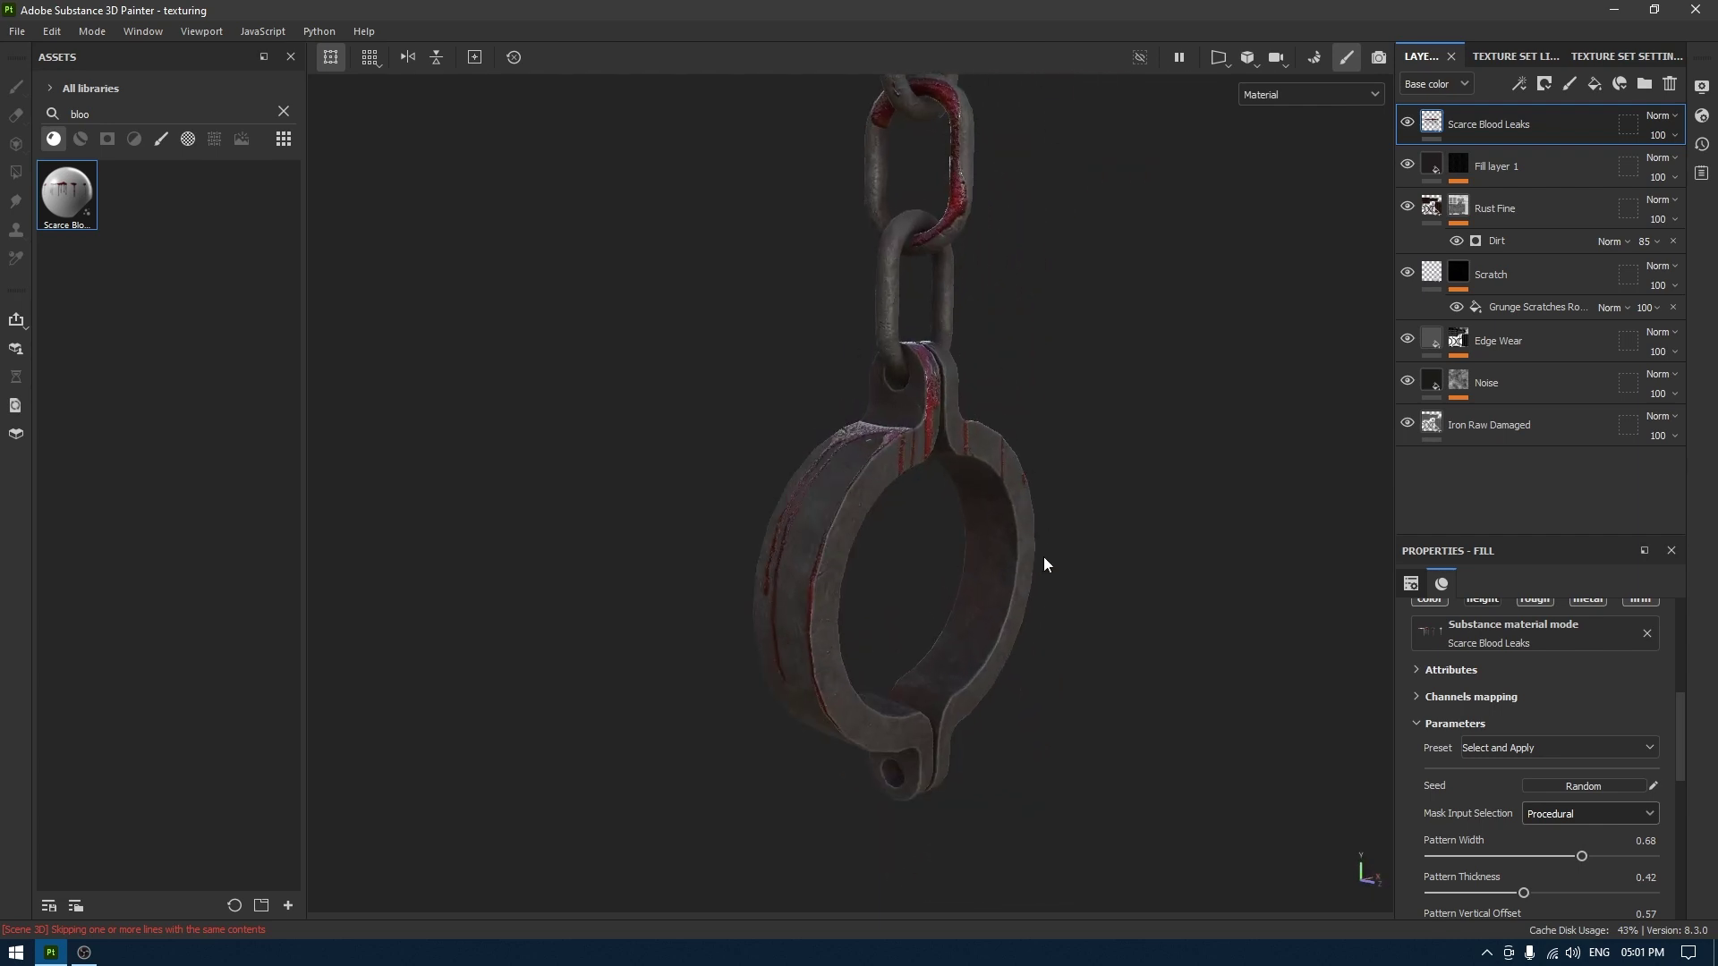
middle_click_drag(1203, 702, 1180, 663, "alt")
Darken the blood color to 241212 by setting its saturation to 0.500 and value to 0.140.
scroll(1520, 825, "down", 2)
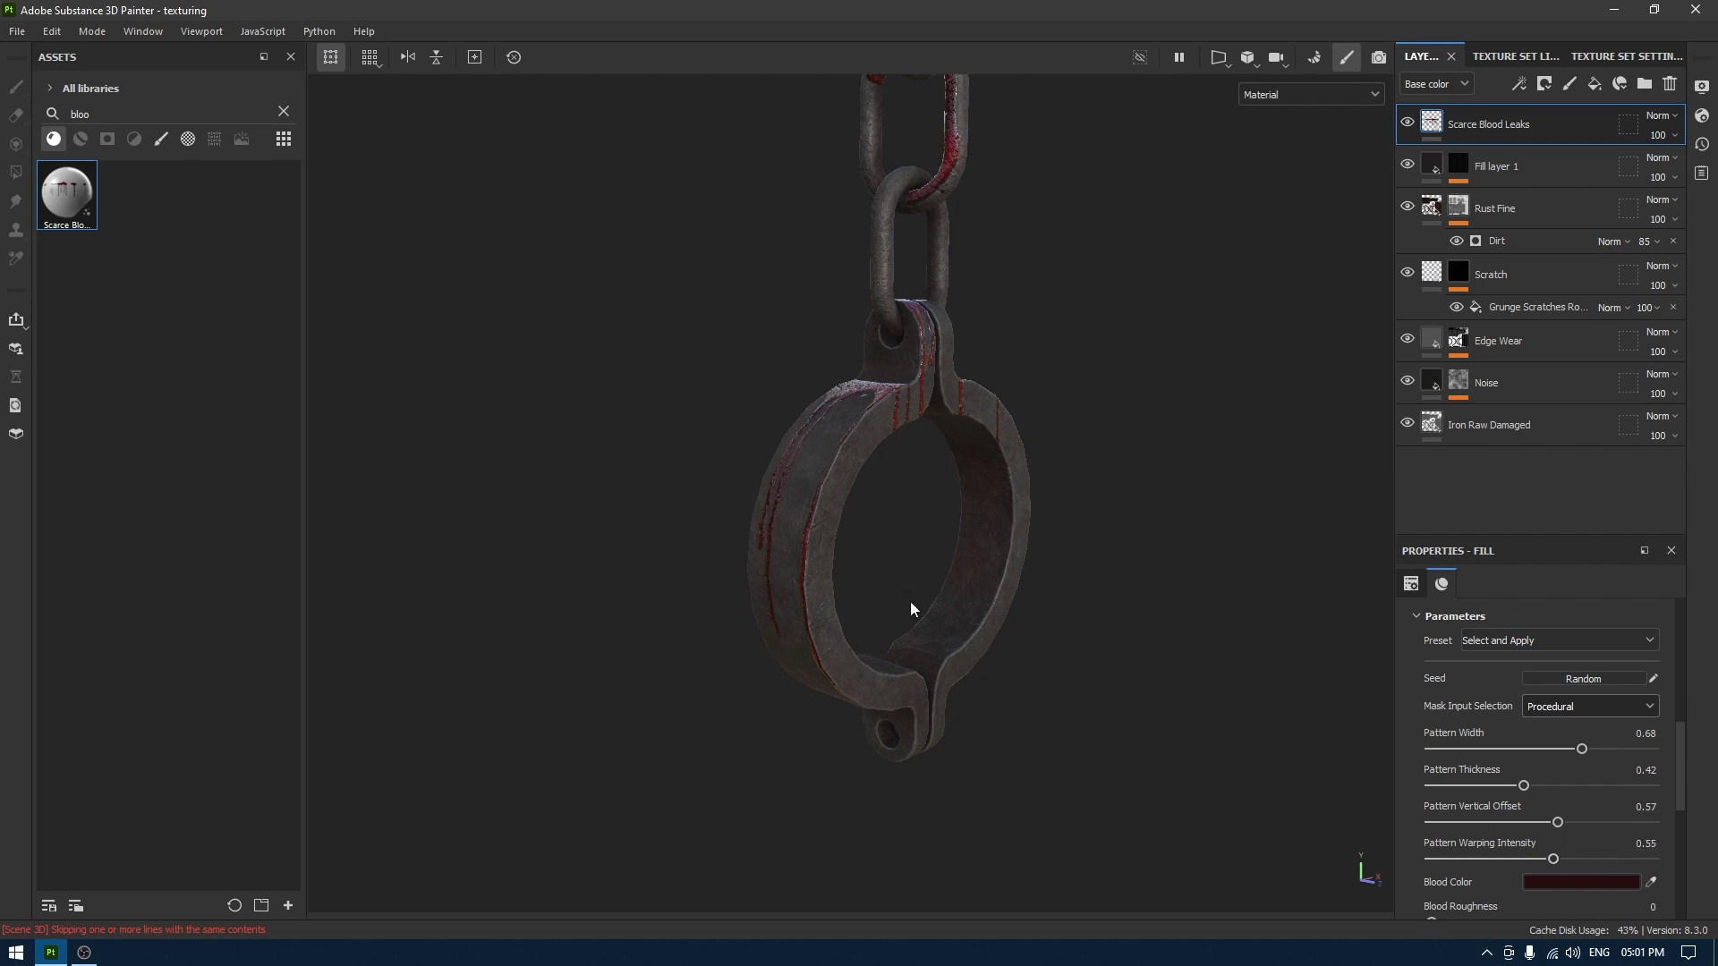
left_click_drag(910, 609, 1038, 707, "alt")
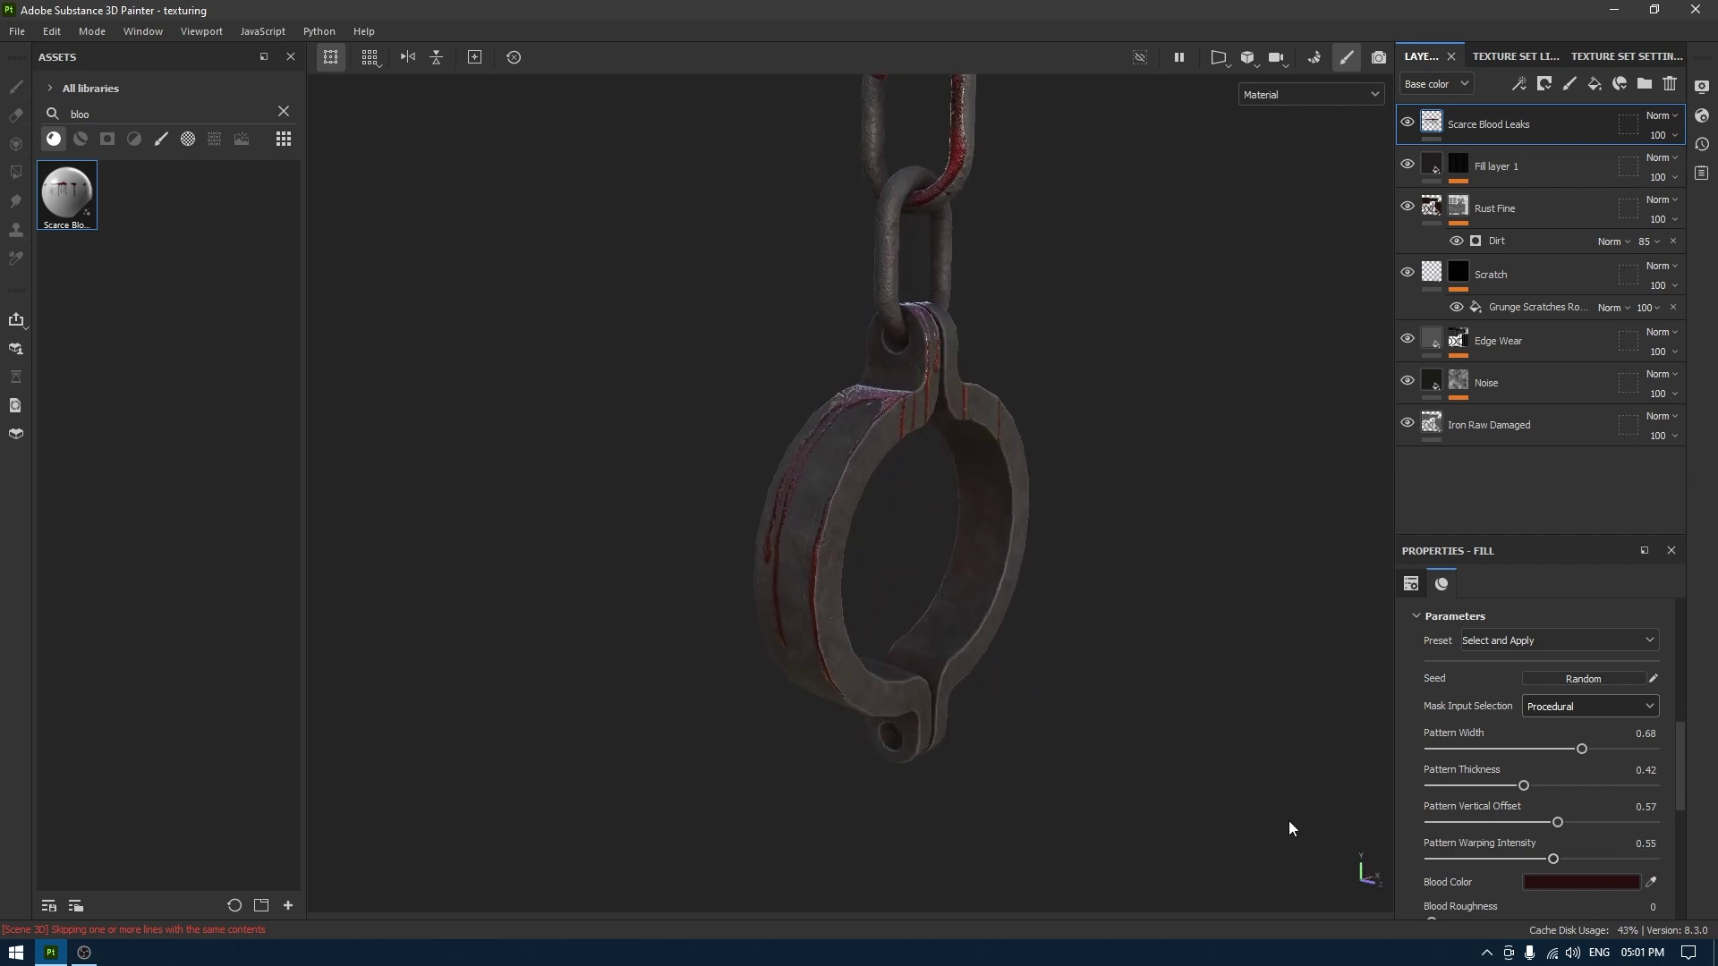
left_click(1538, 879)
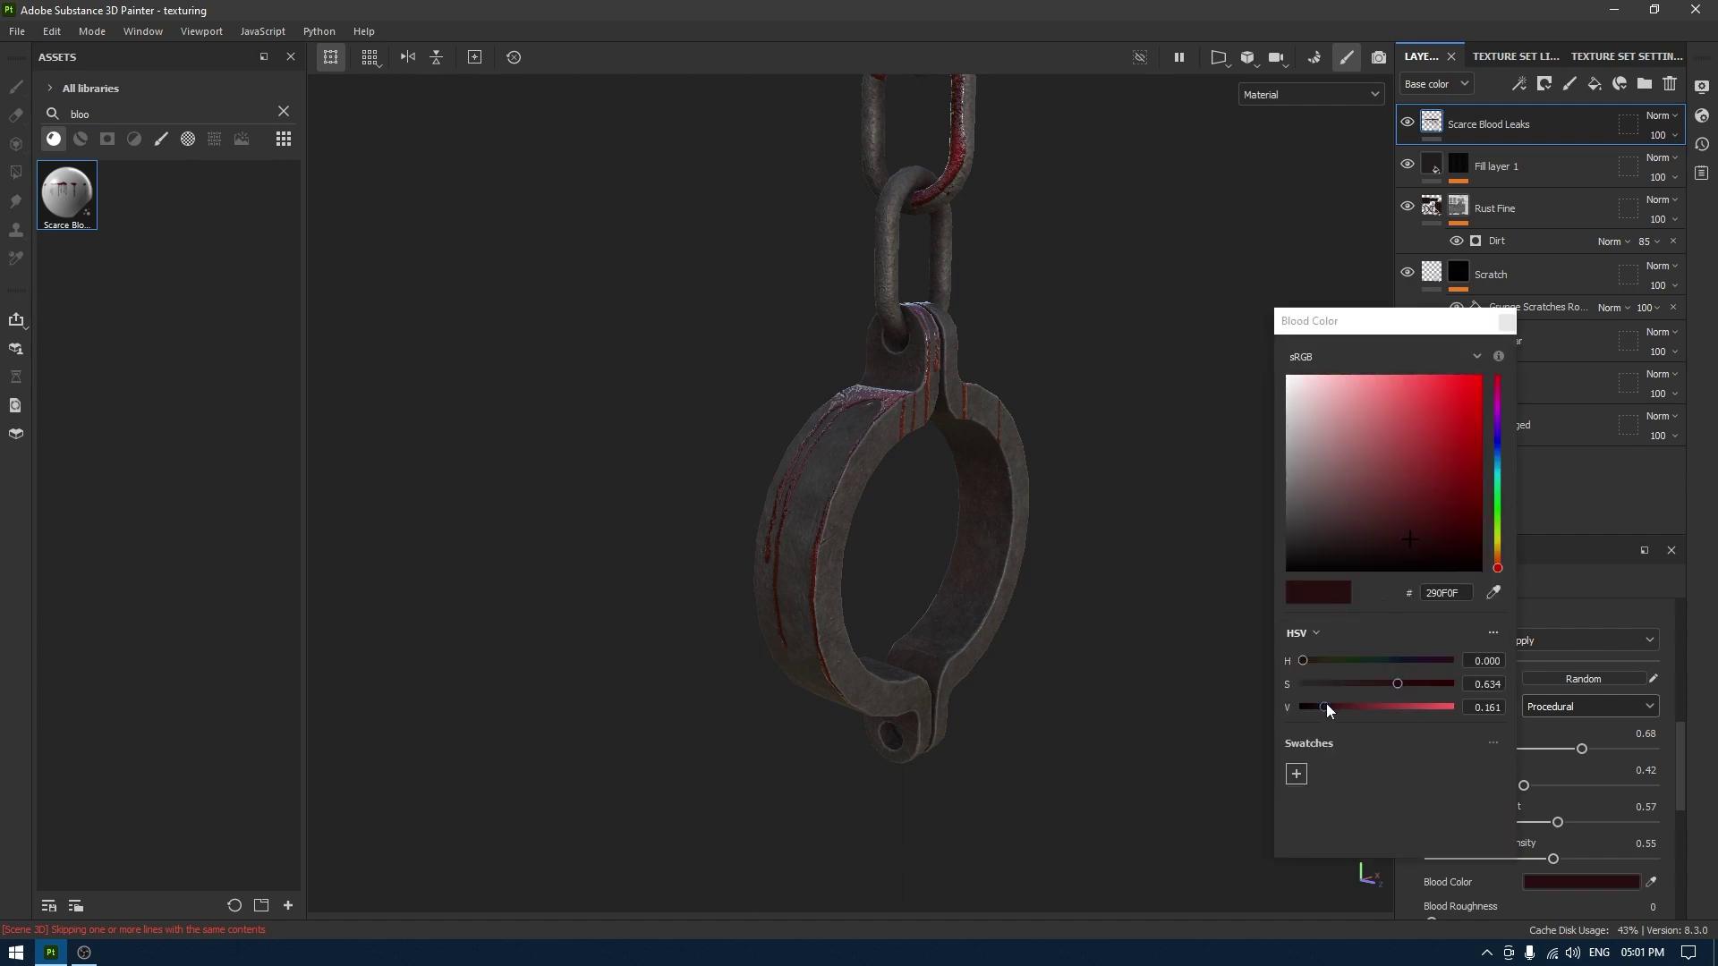
left_click(1377, 684)
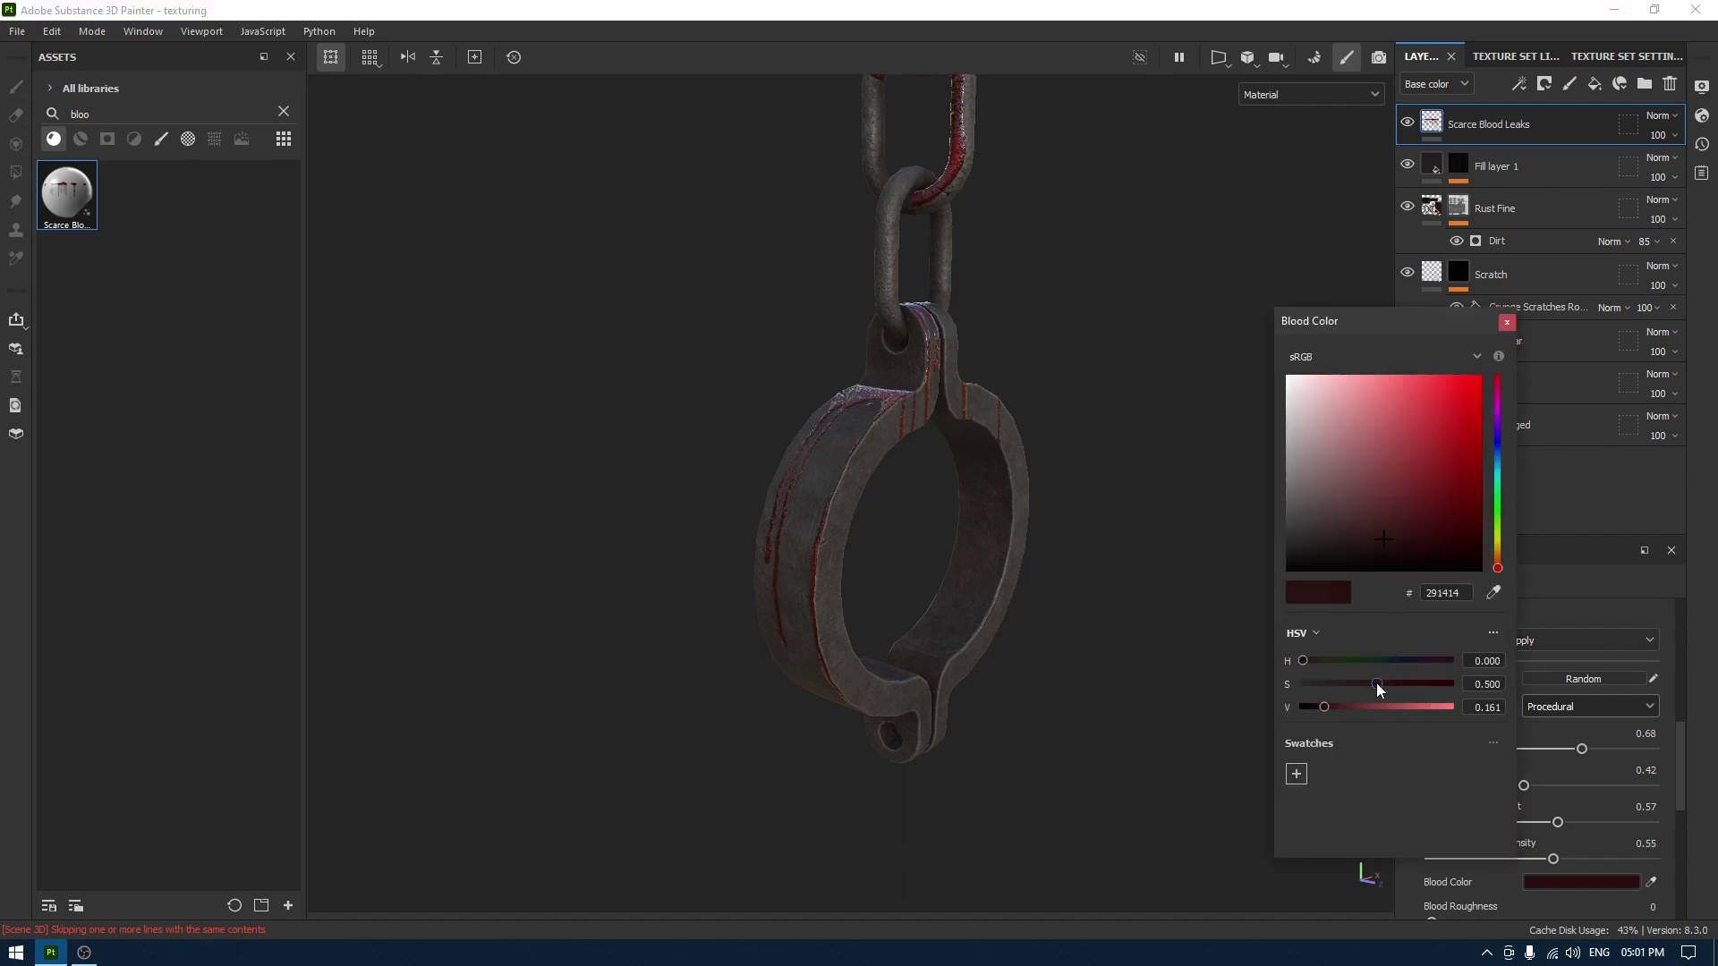
scroll(1015, 806, "up", 5)
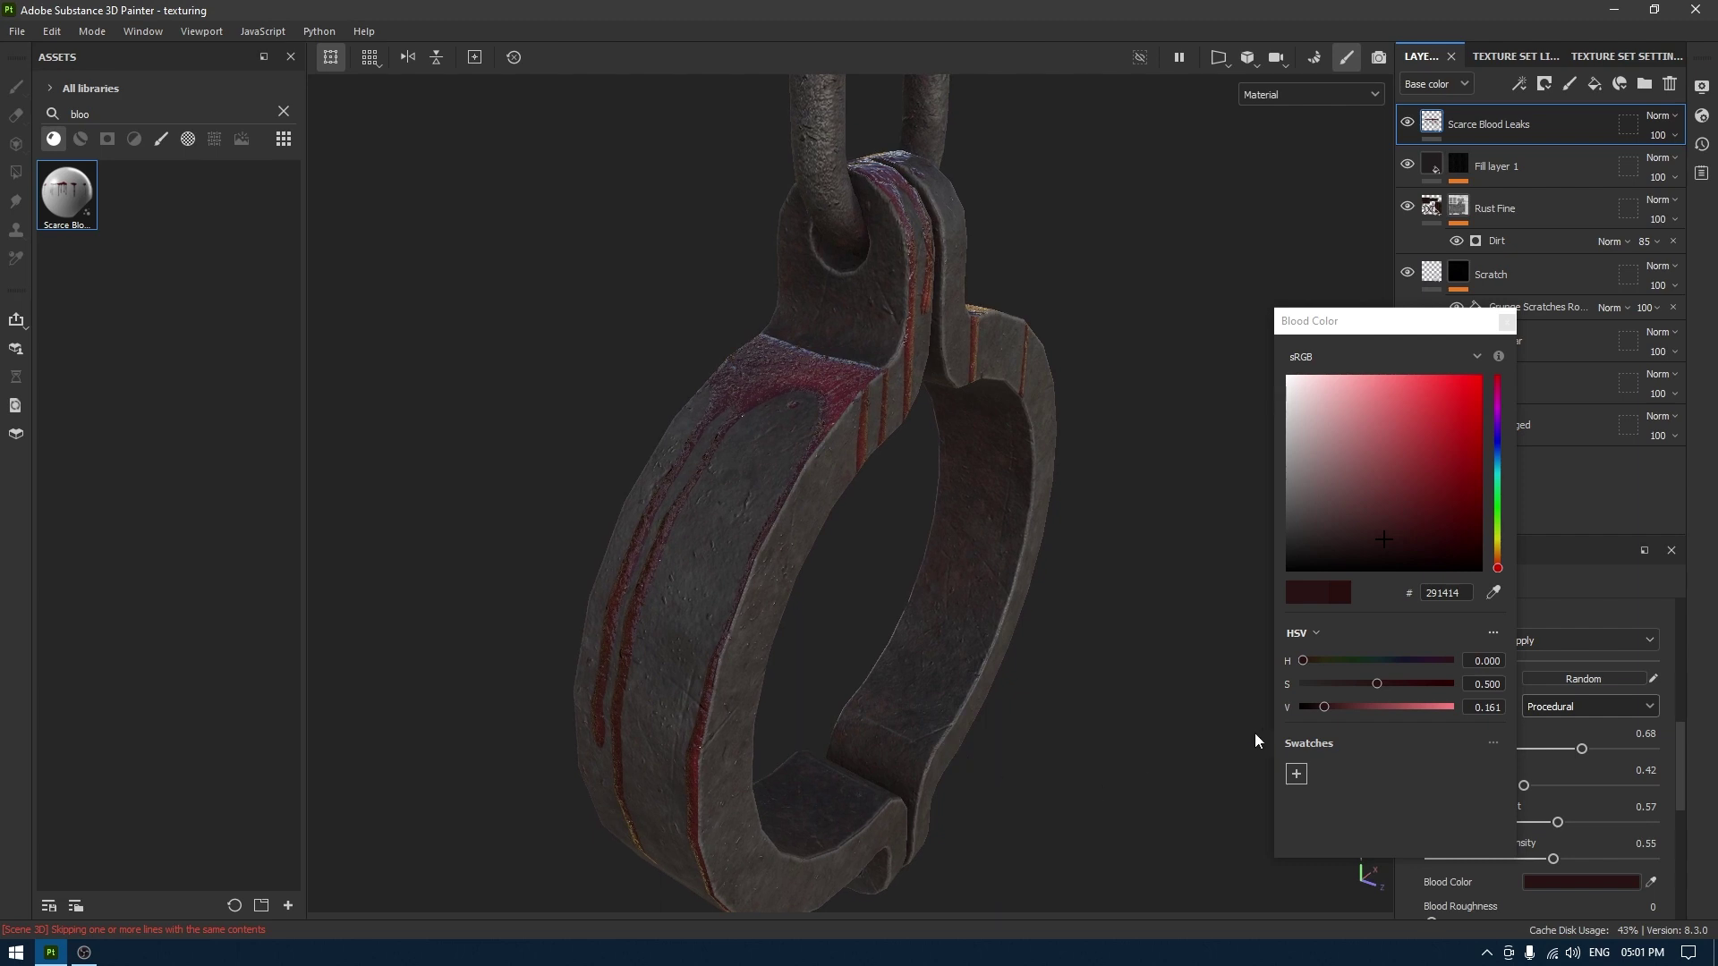
left_click(1318, 706)
left_click_drag(1146, 709, 1112, 697, "alt")
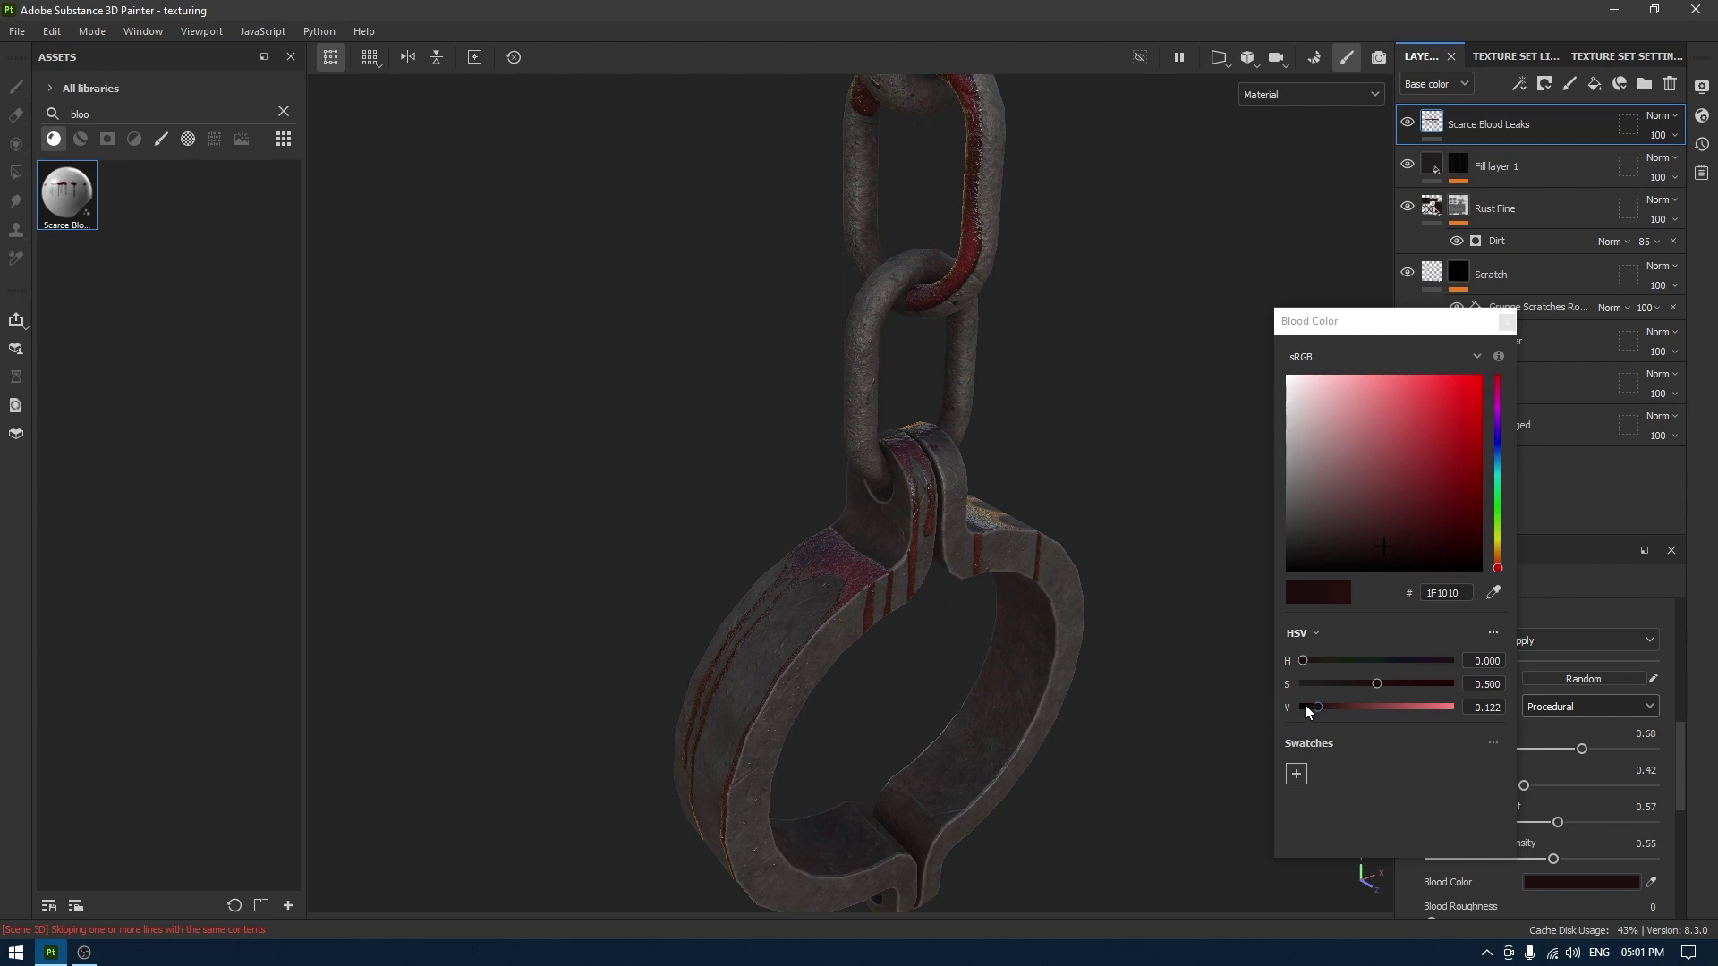
left_click_drag(1318, 706, 1322, 707)
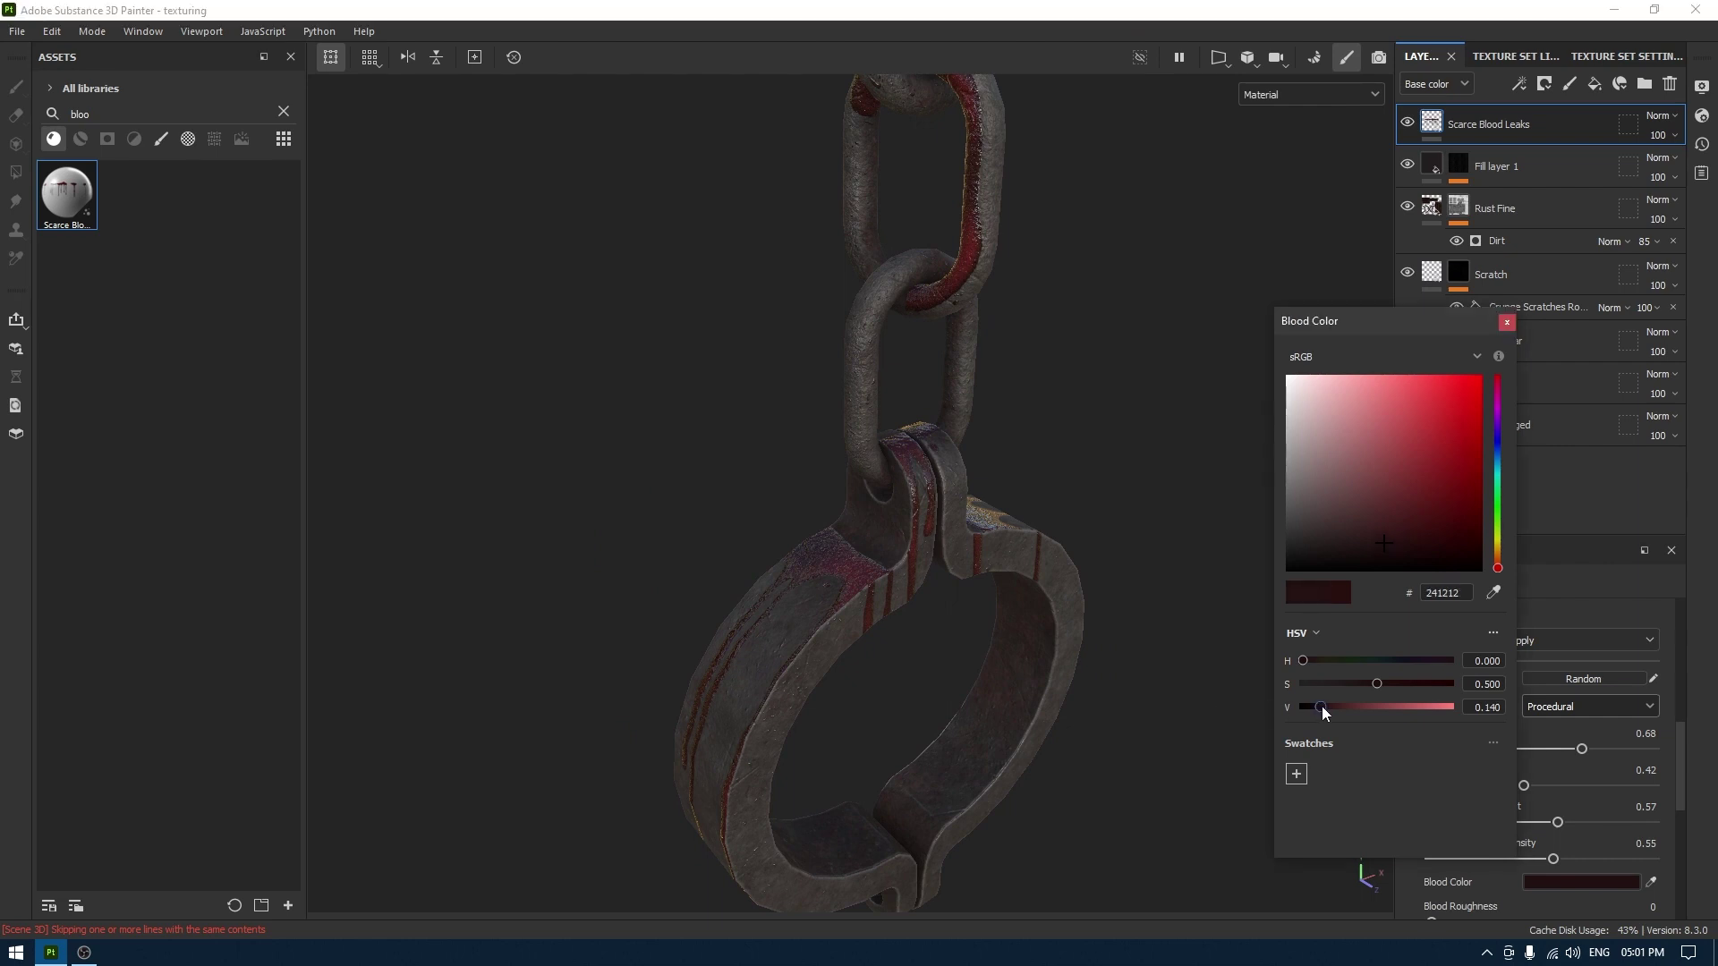
left_click(1507, 322)
Set the leaks density to 0.7 and the tiny drops density to 1, checking the chain and shackle.
left_click_drag(1029, 541, 1027, 547, "alt")
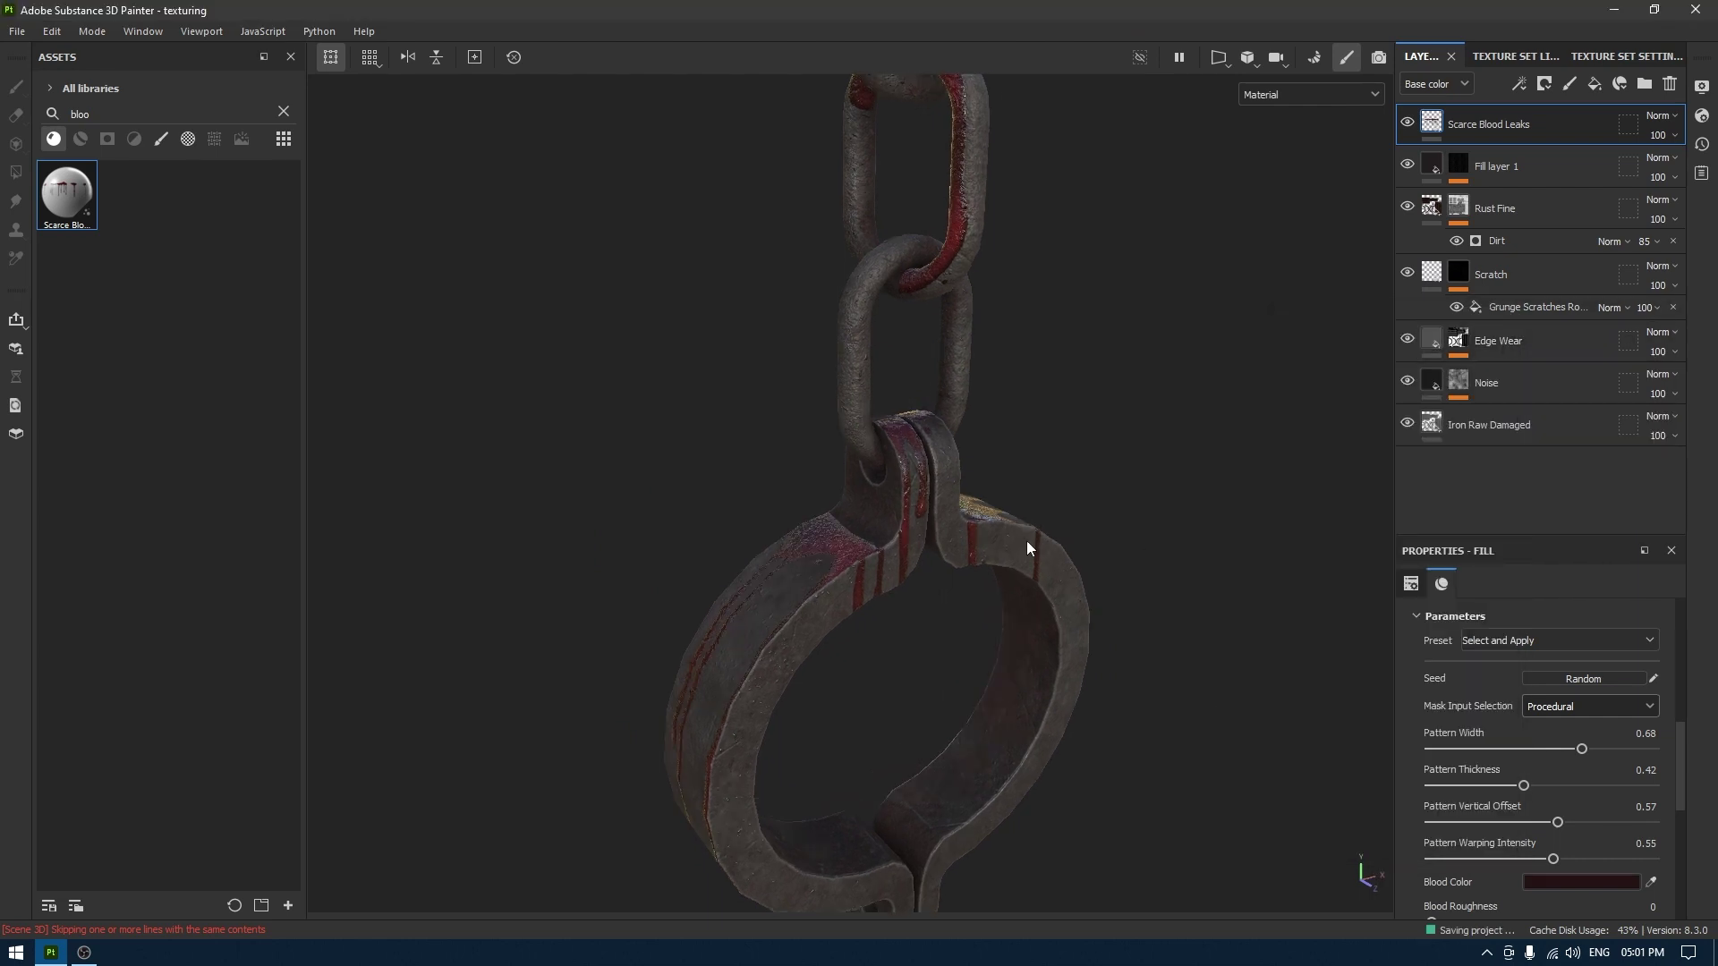
scroll(1576, 729, "down", 5)
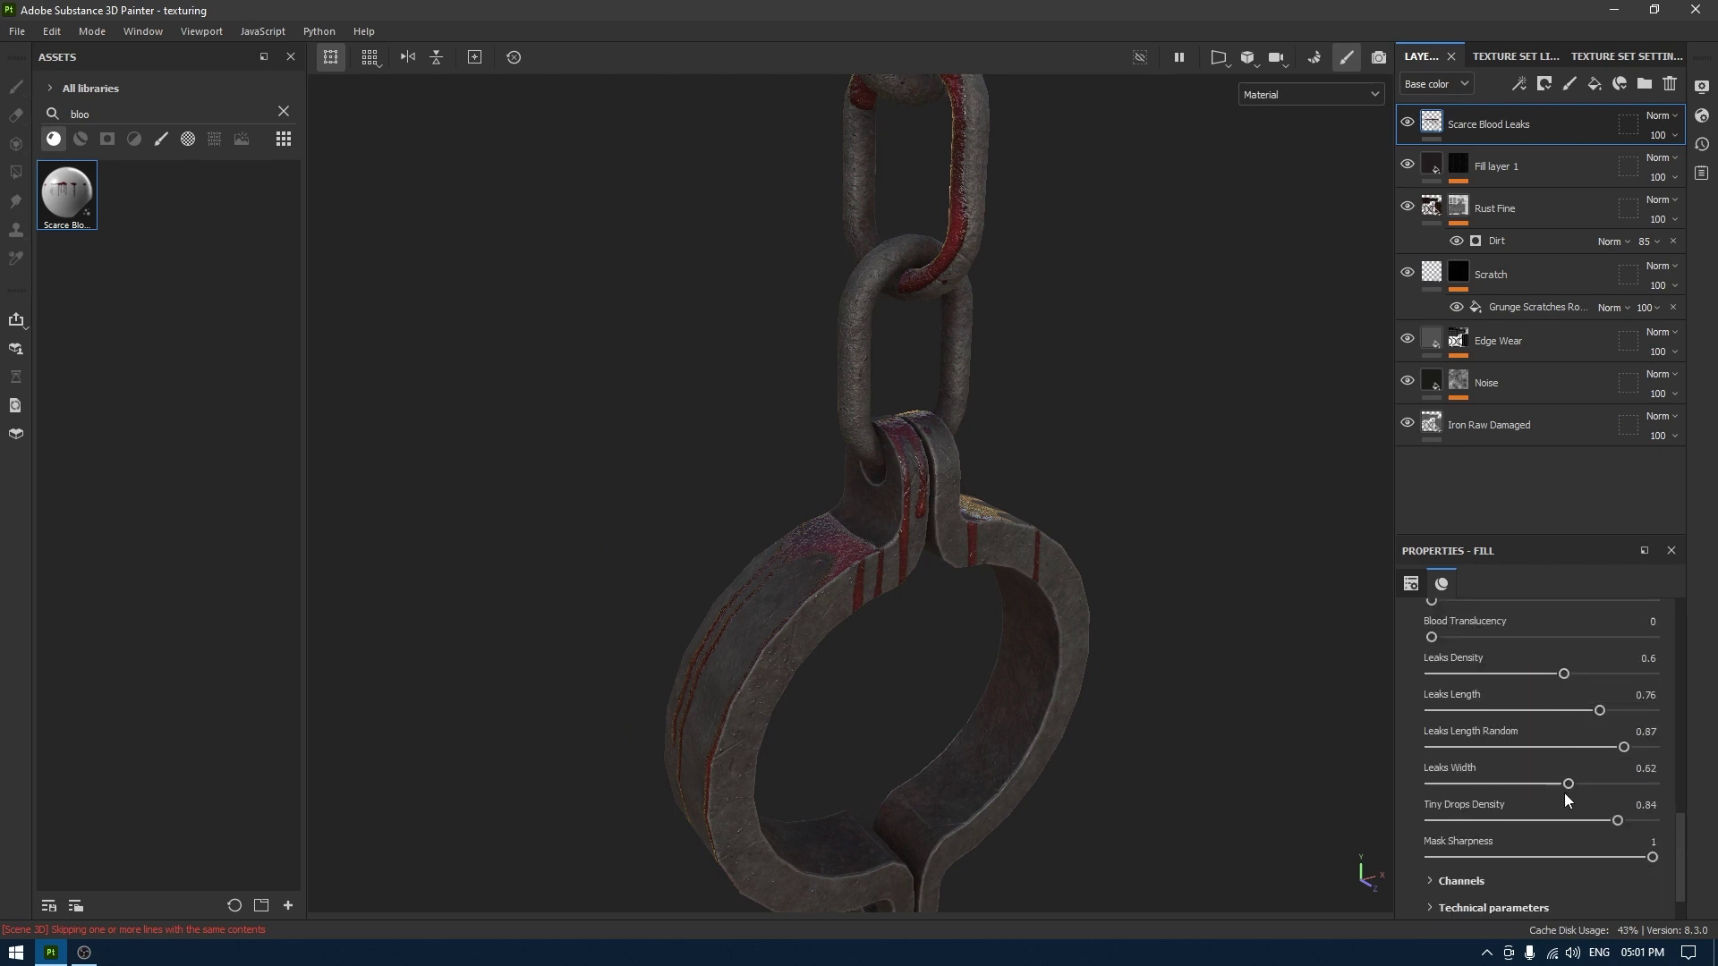
left_click_drag(1565, 677, 1585, 678)
left_click_drag(1655, 823, 1662, 823)
middle_click_drag(978, 590, 1051, 904, "alt")
left_click_drag(1002, 675, 1082, 583, "alt")
middle_click_drag(1082, 582, 1086, 650, "alt")
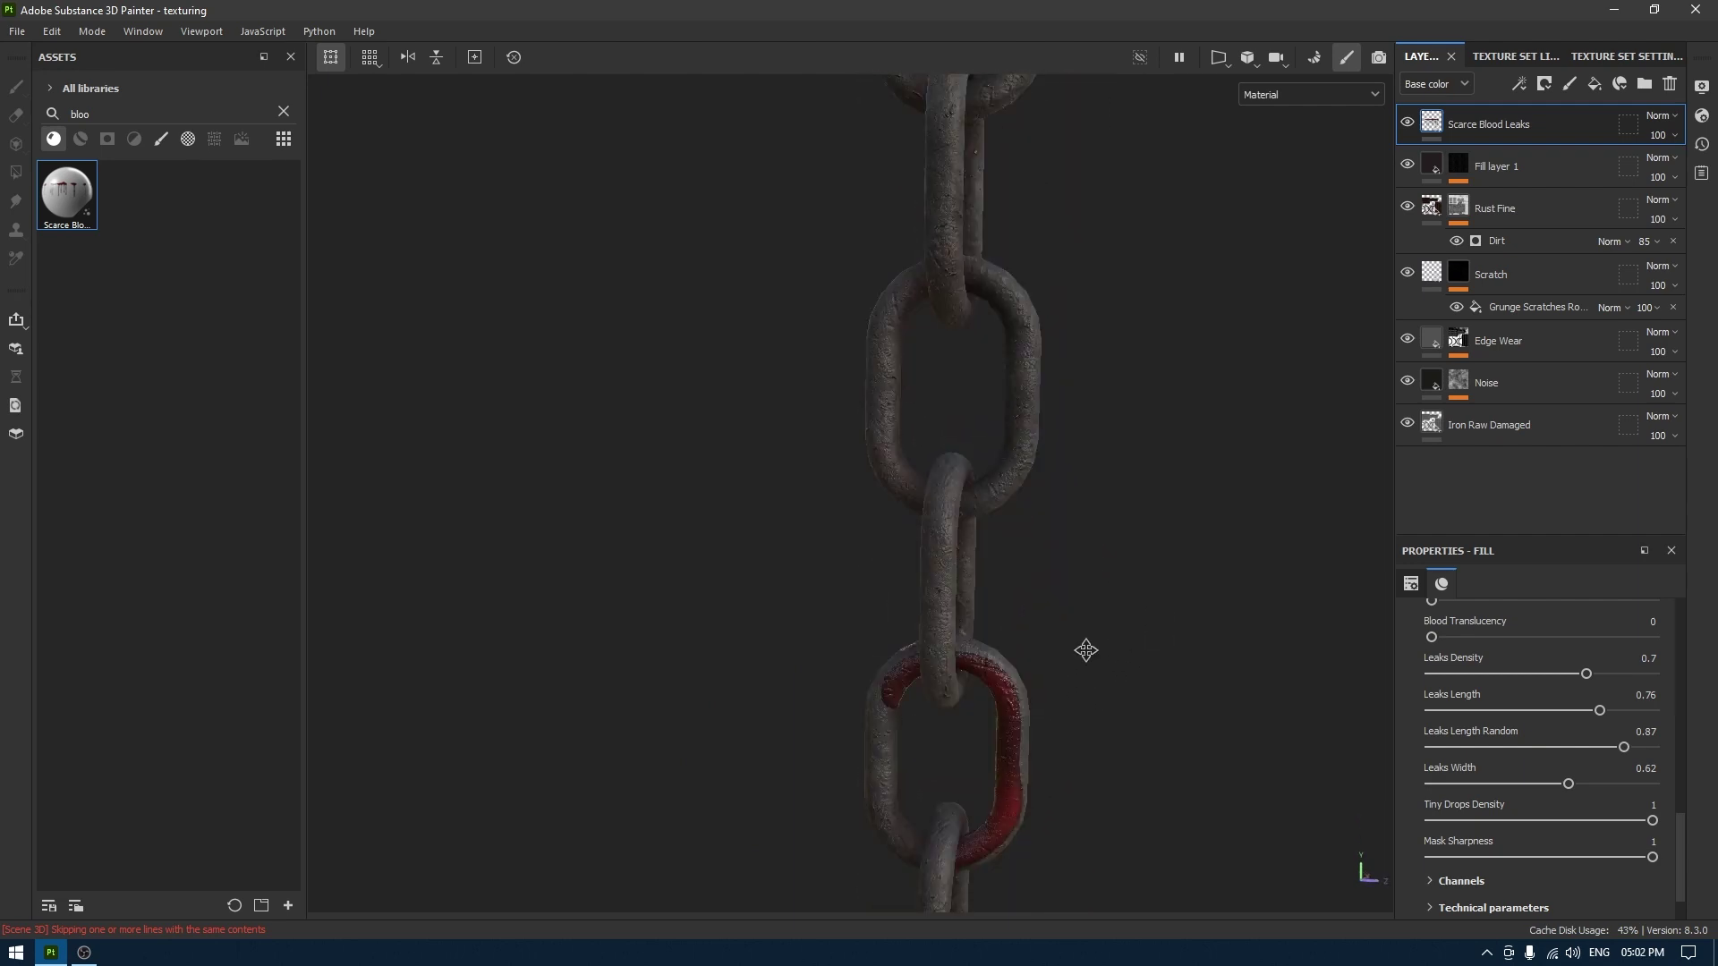
middle_click_drag(985, 890, 1062, 373, "alt")
left_click_drag(1062, 372, 1020, 429, "alt")
right_click_drag(1020, 430, 1119, 616, "alt")
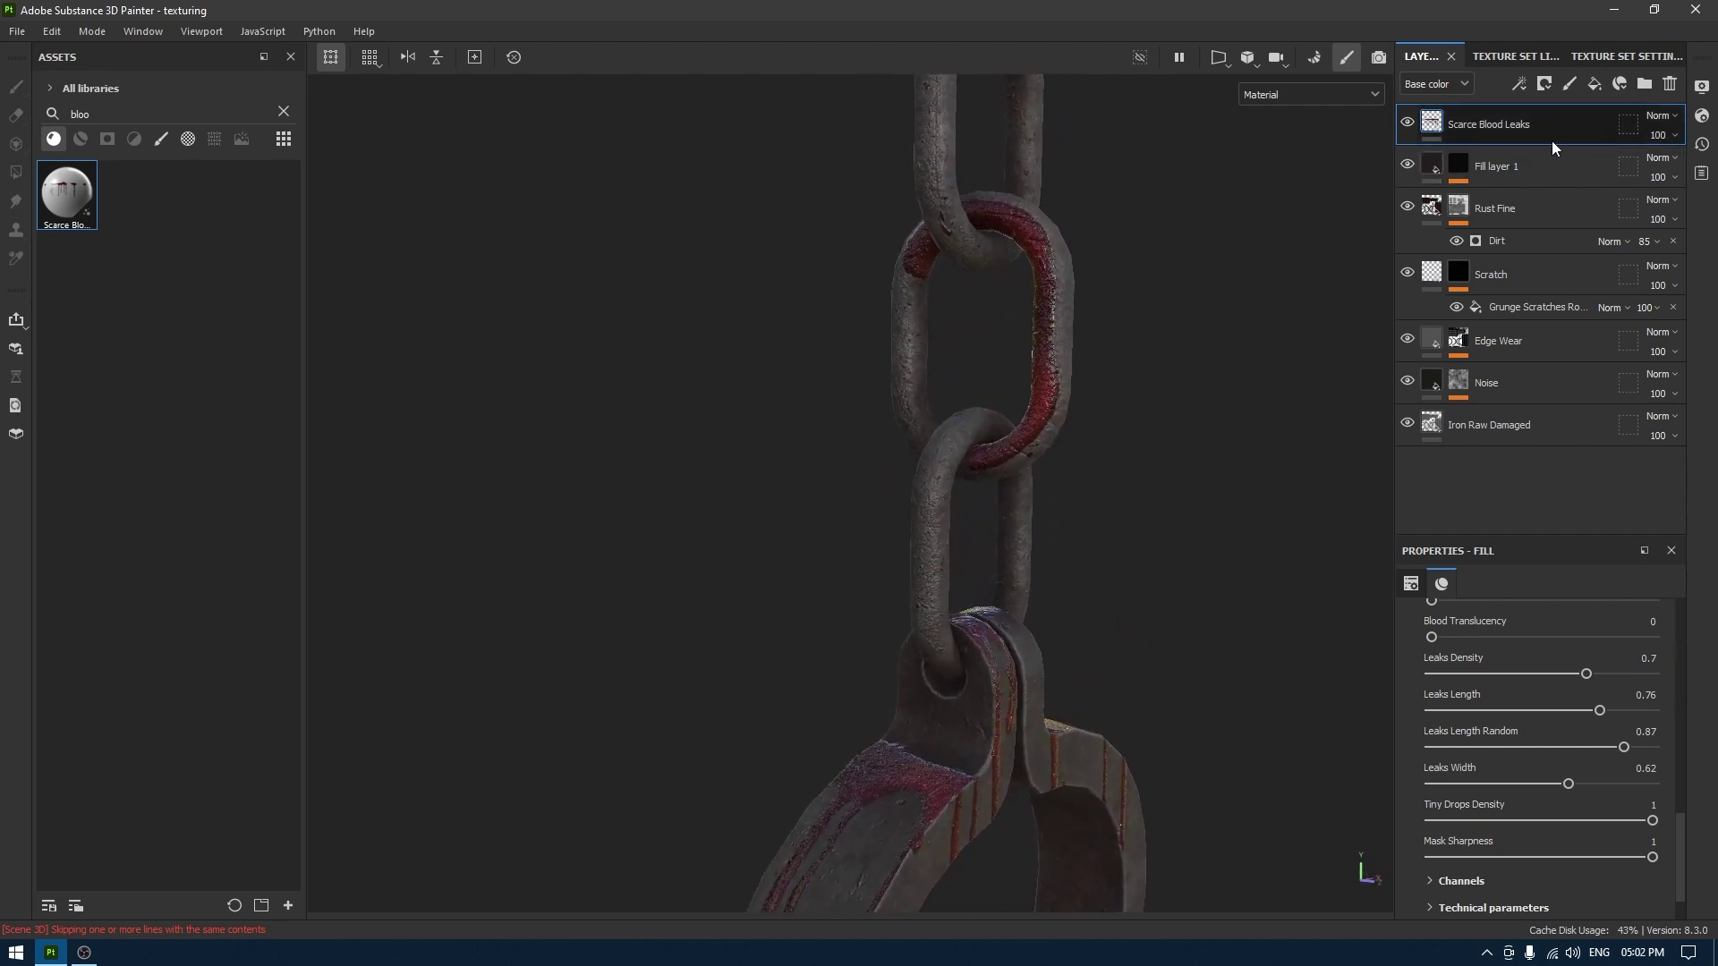
Add a black mask with a paint effect to the Scarce Blood Leaks layer.
right_click(1468, 126)
left_click(1484, 134)
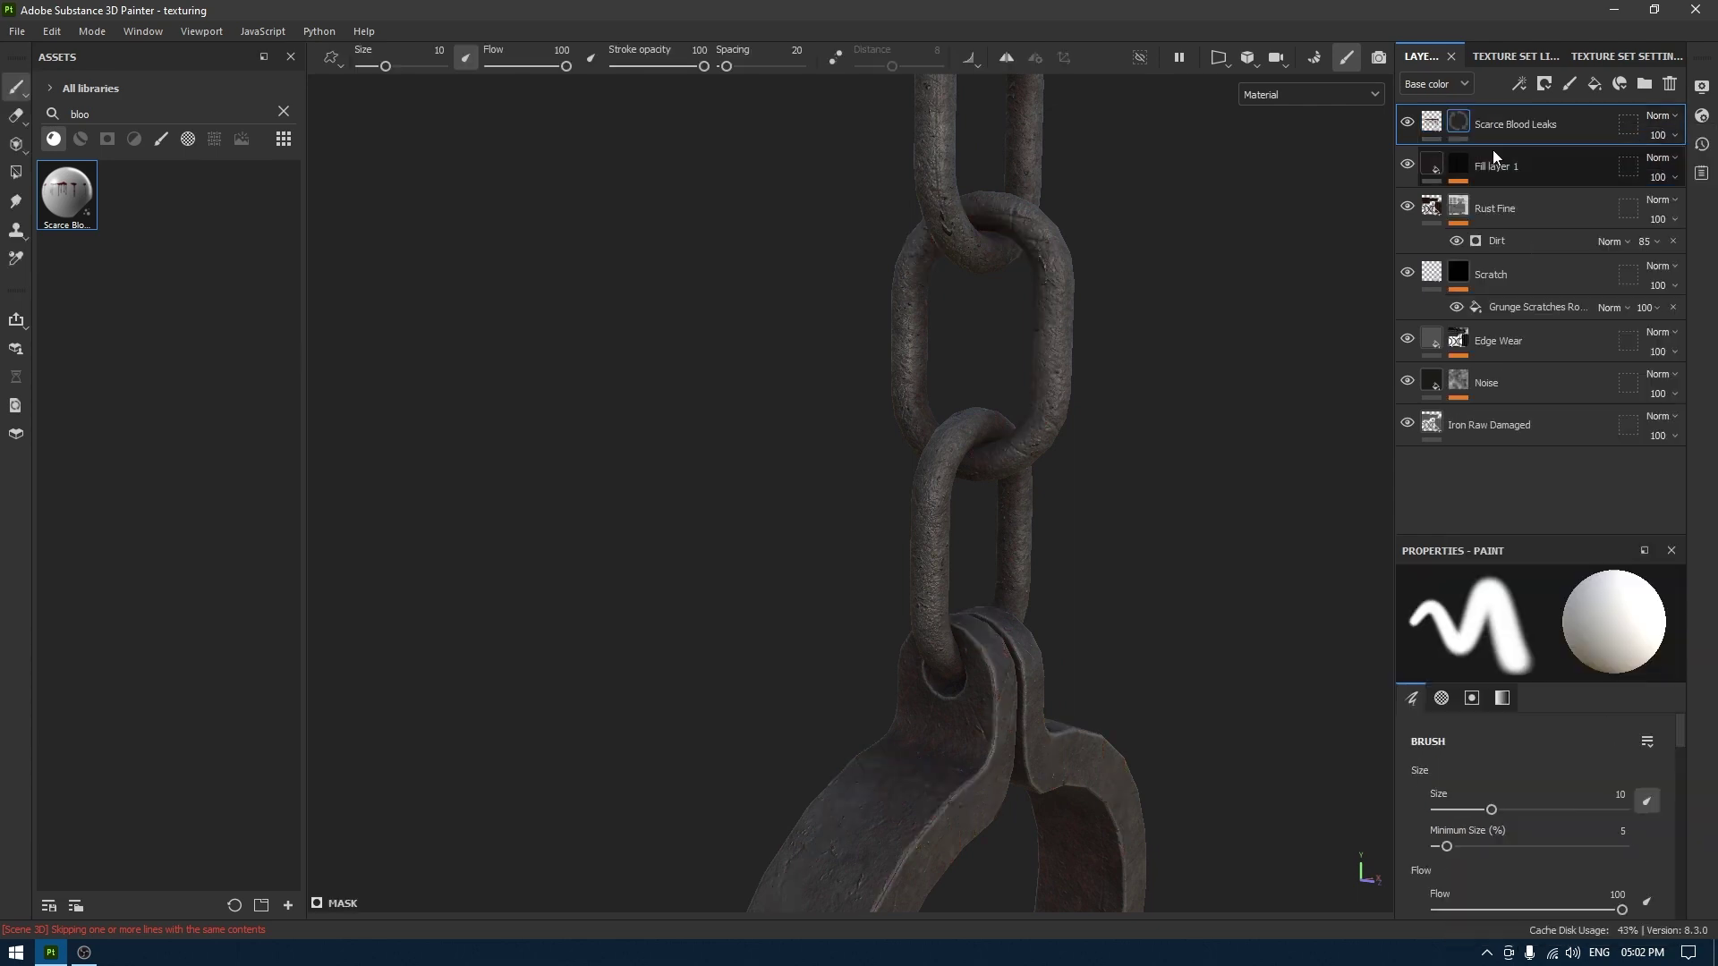
right_click(1488, 143)
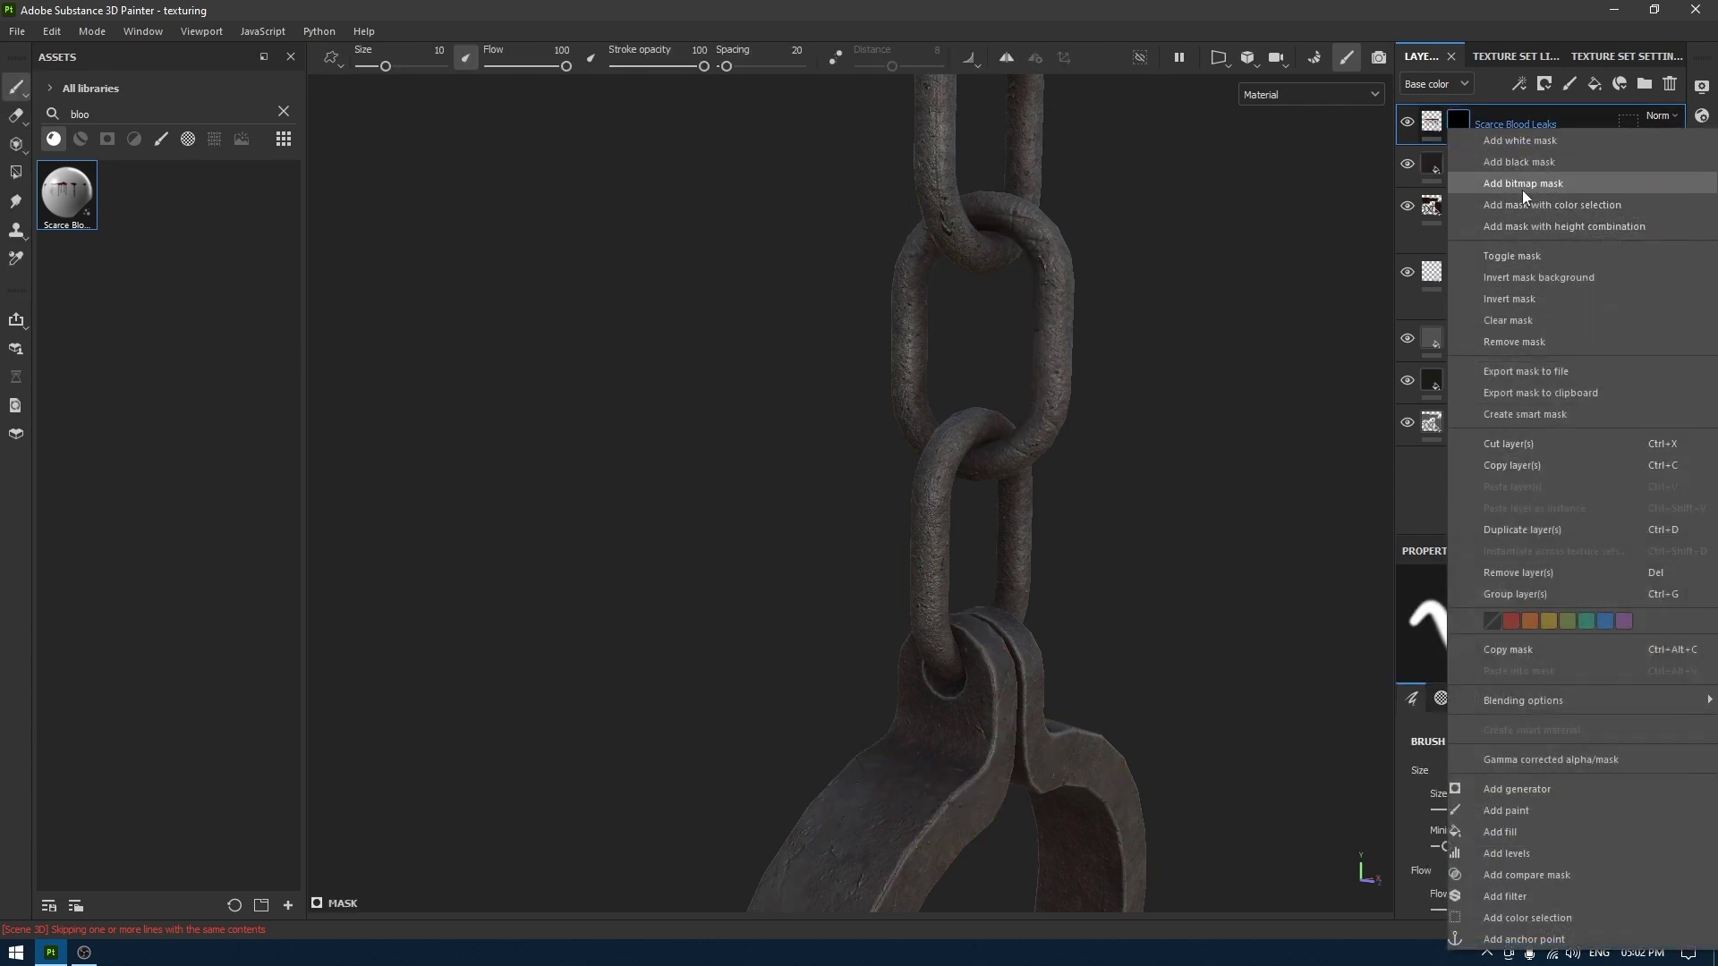
left_click(1527, 816)
Paint the Scarce Blood Leaks mask with a size 10 brush to reveal blood around the shackle's upper part and outer sides.
scroll(1189, 690, "down", 3)
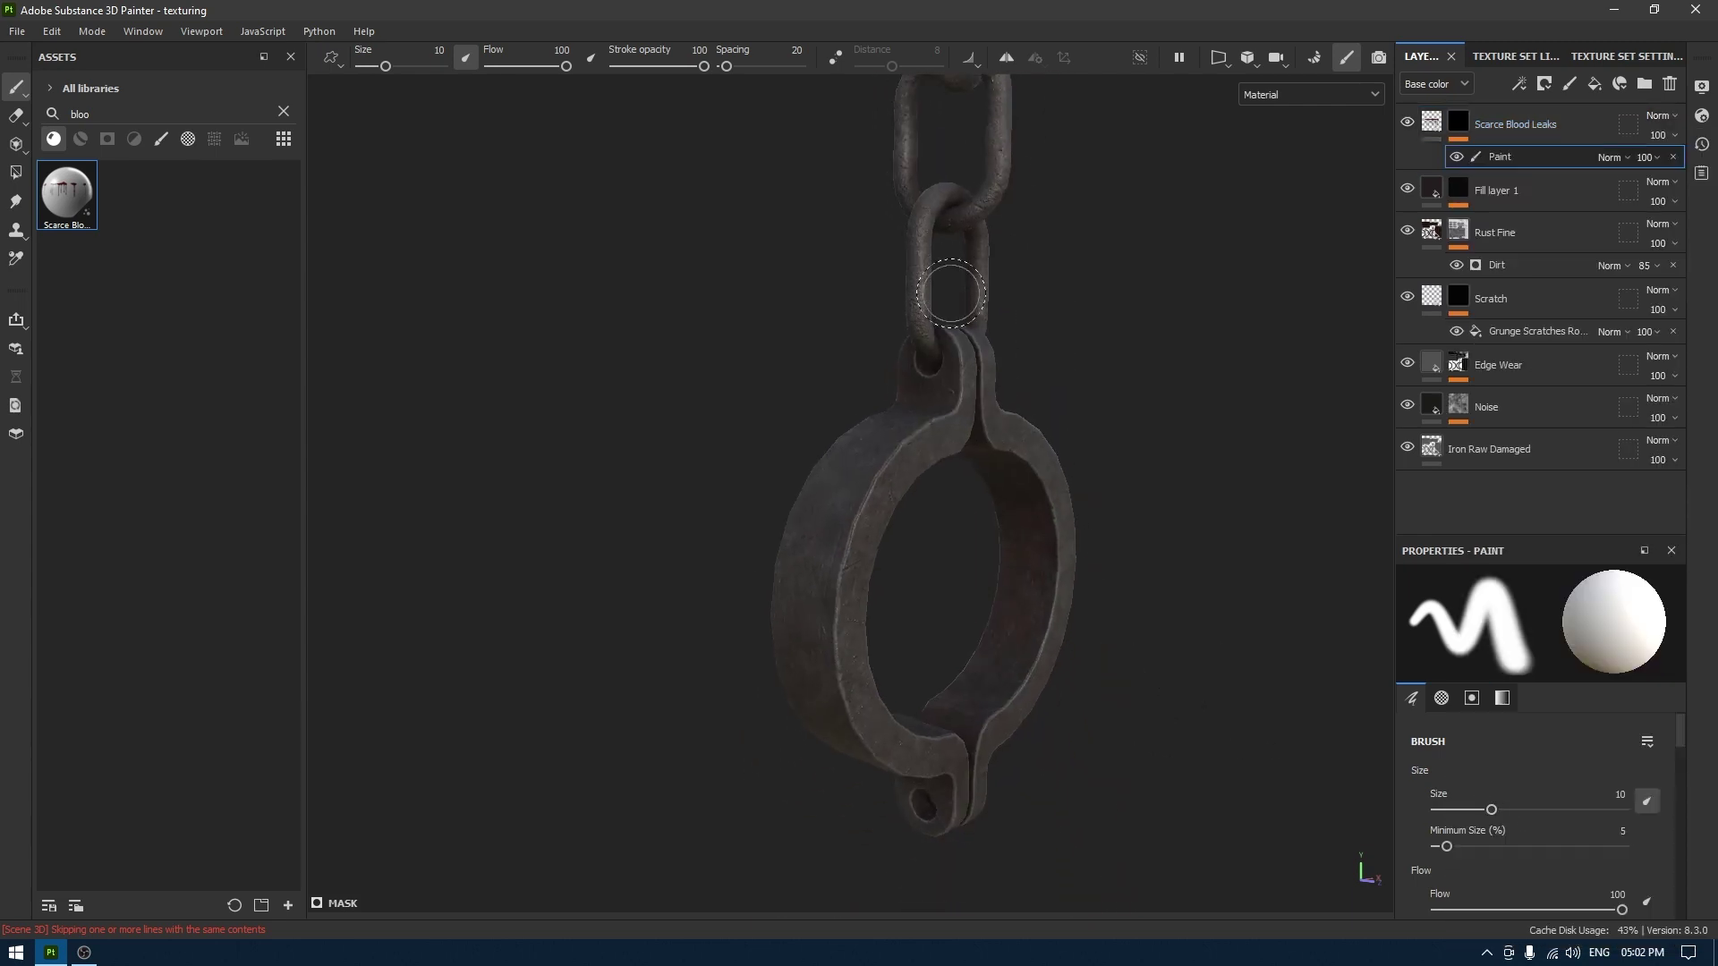
mouse_move(957, 369)
left_mouse_down()
mouse_move(879, 471)
mouse_move(959, 548)
left_mouse_up()
mouse_move(887, 408)
left_mouse_down()
mouse_move(765, 656)
mouse_move(817, 491)
mouse_move(859, 425)
left_mouse_up()
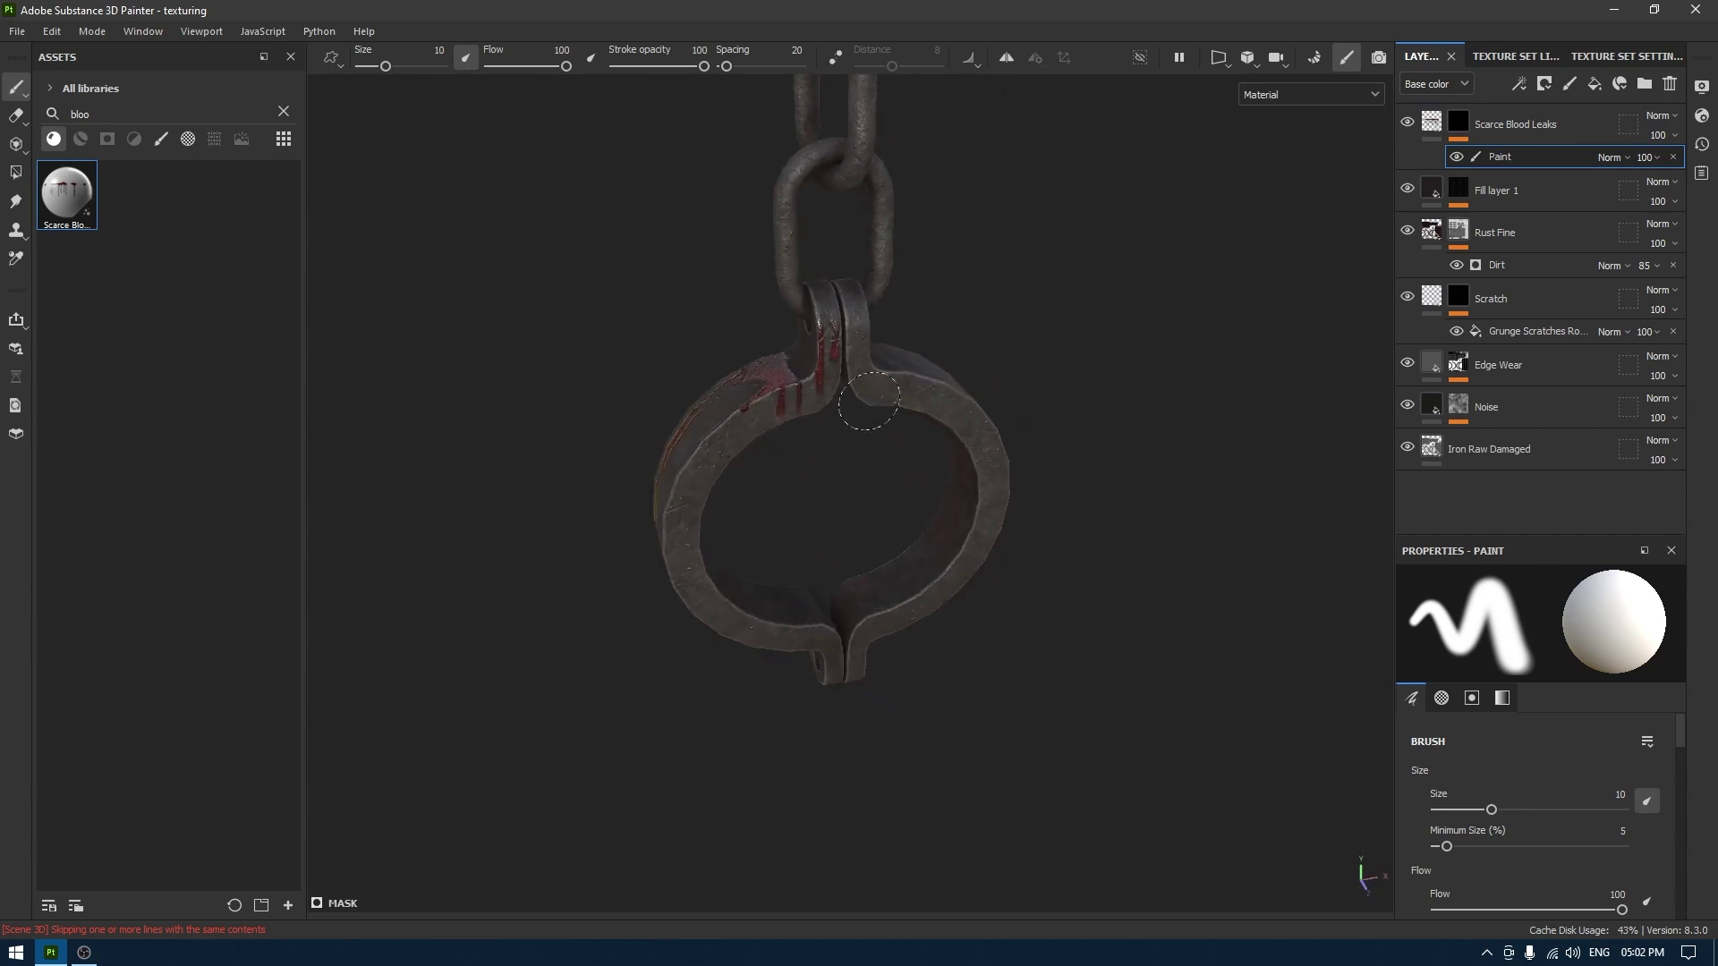
left_click_drag(846, 282, 786, 365, "alt")
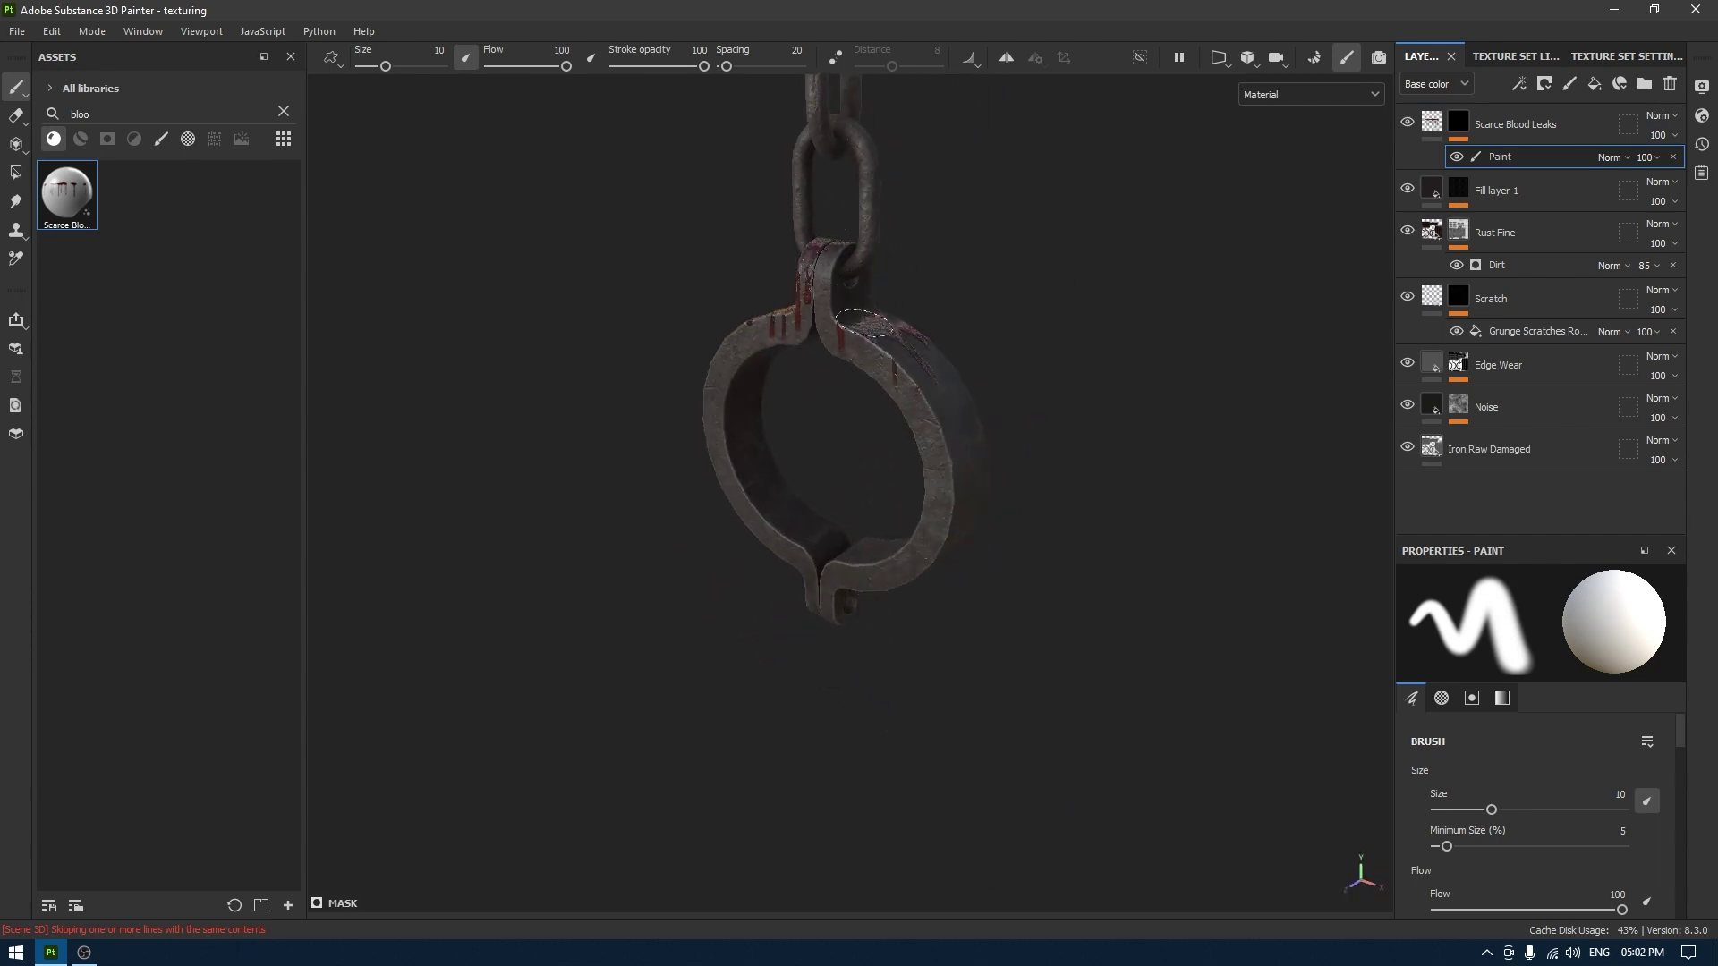
left_click_drag(975, 514, 805, 433, "alt")
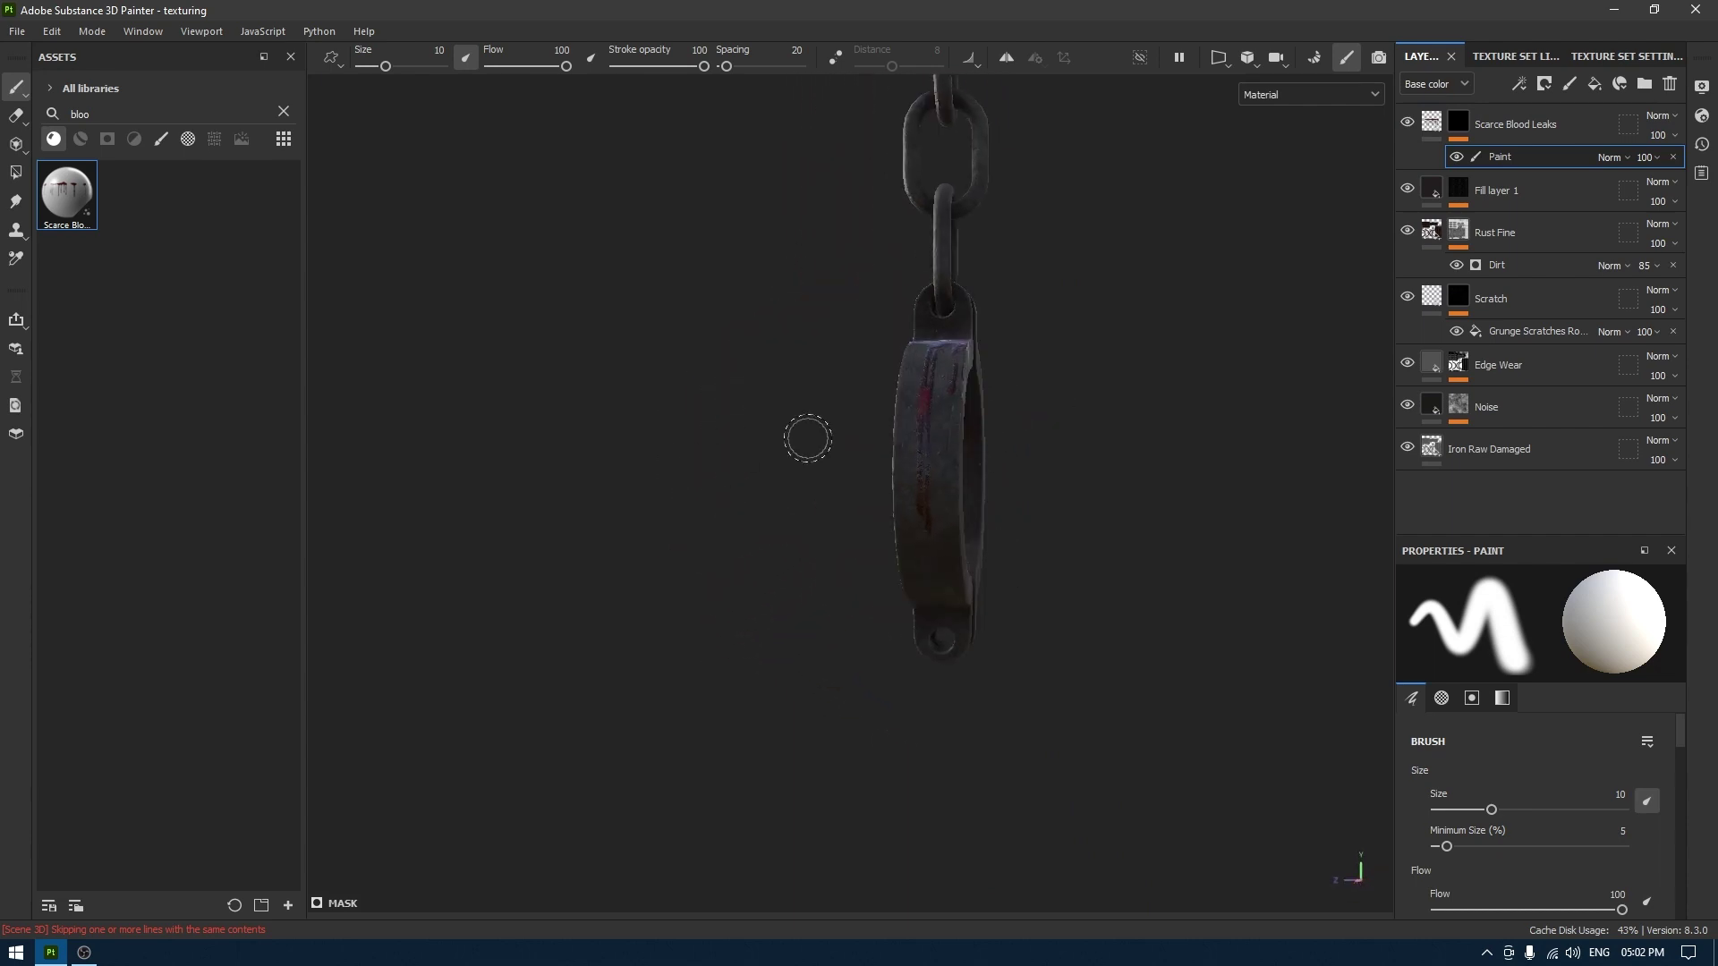
mouse_move(882, 575)
left_mouse_down("alt")
mouse_move(1289, 605)
mouse_move(967, 548)
mouse_move(894, 378)
left_mouse_up("alt")
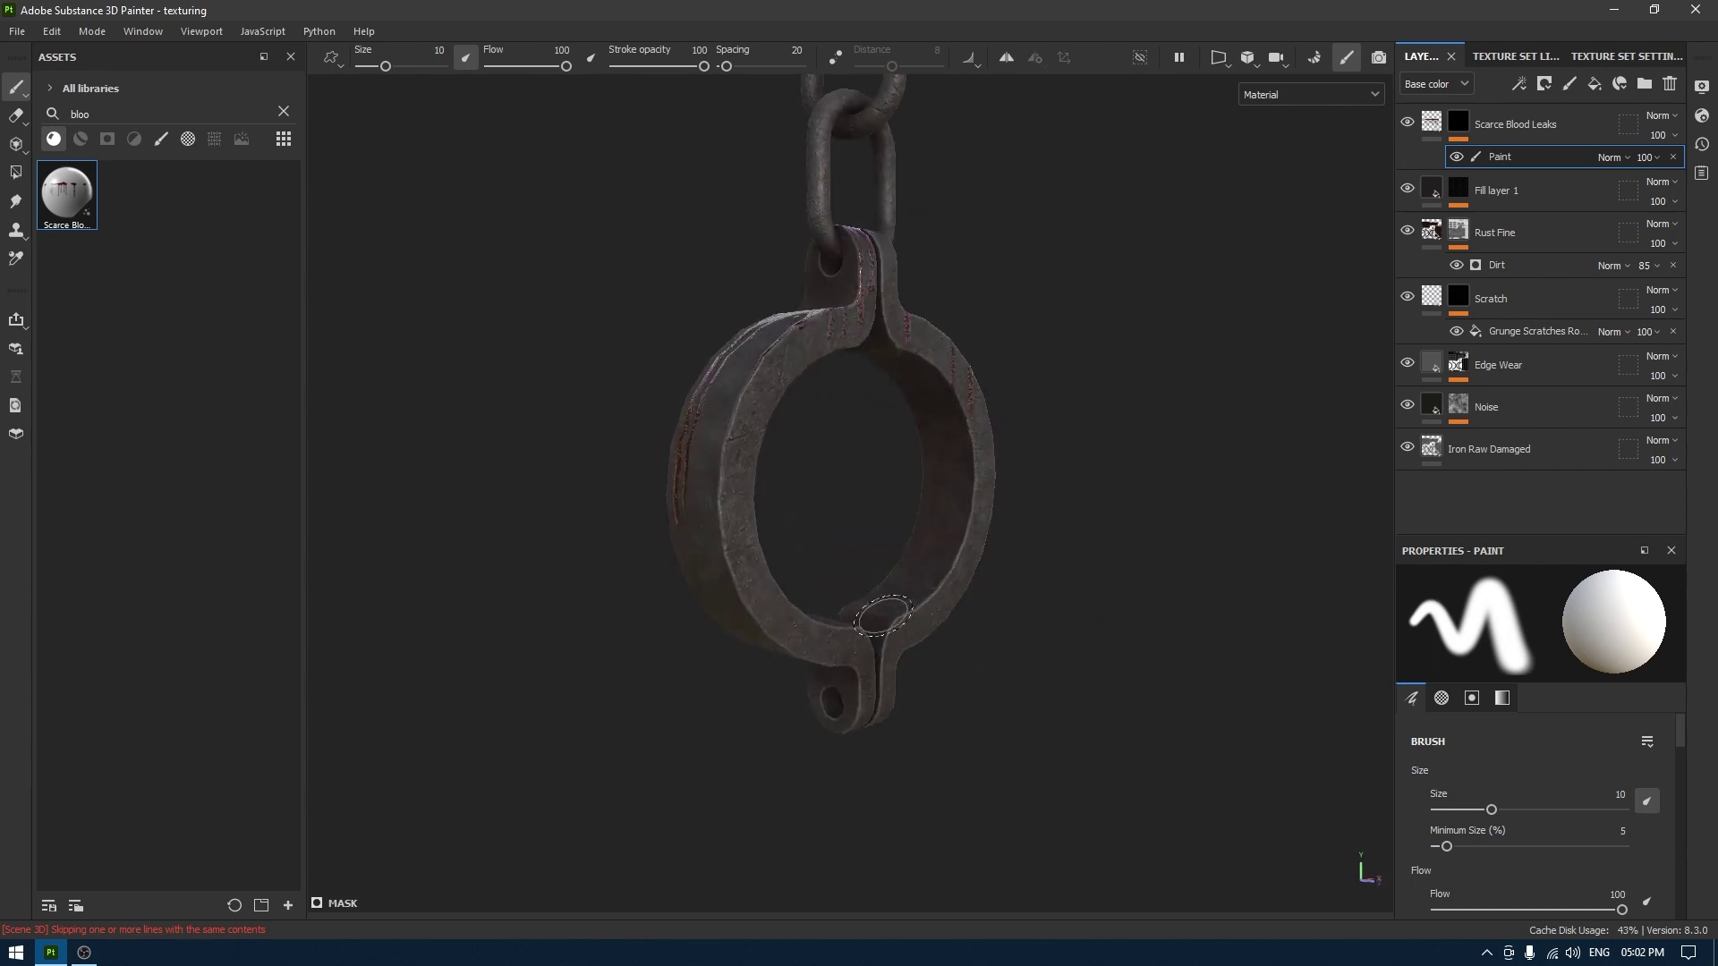
left_click_drag(883, 616, 645, 464, "alt")
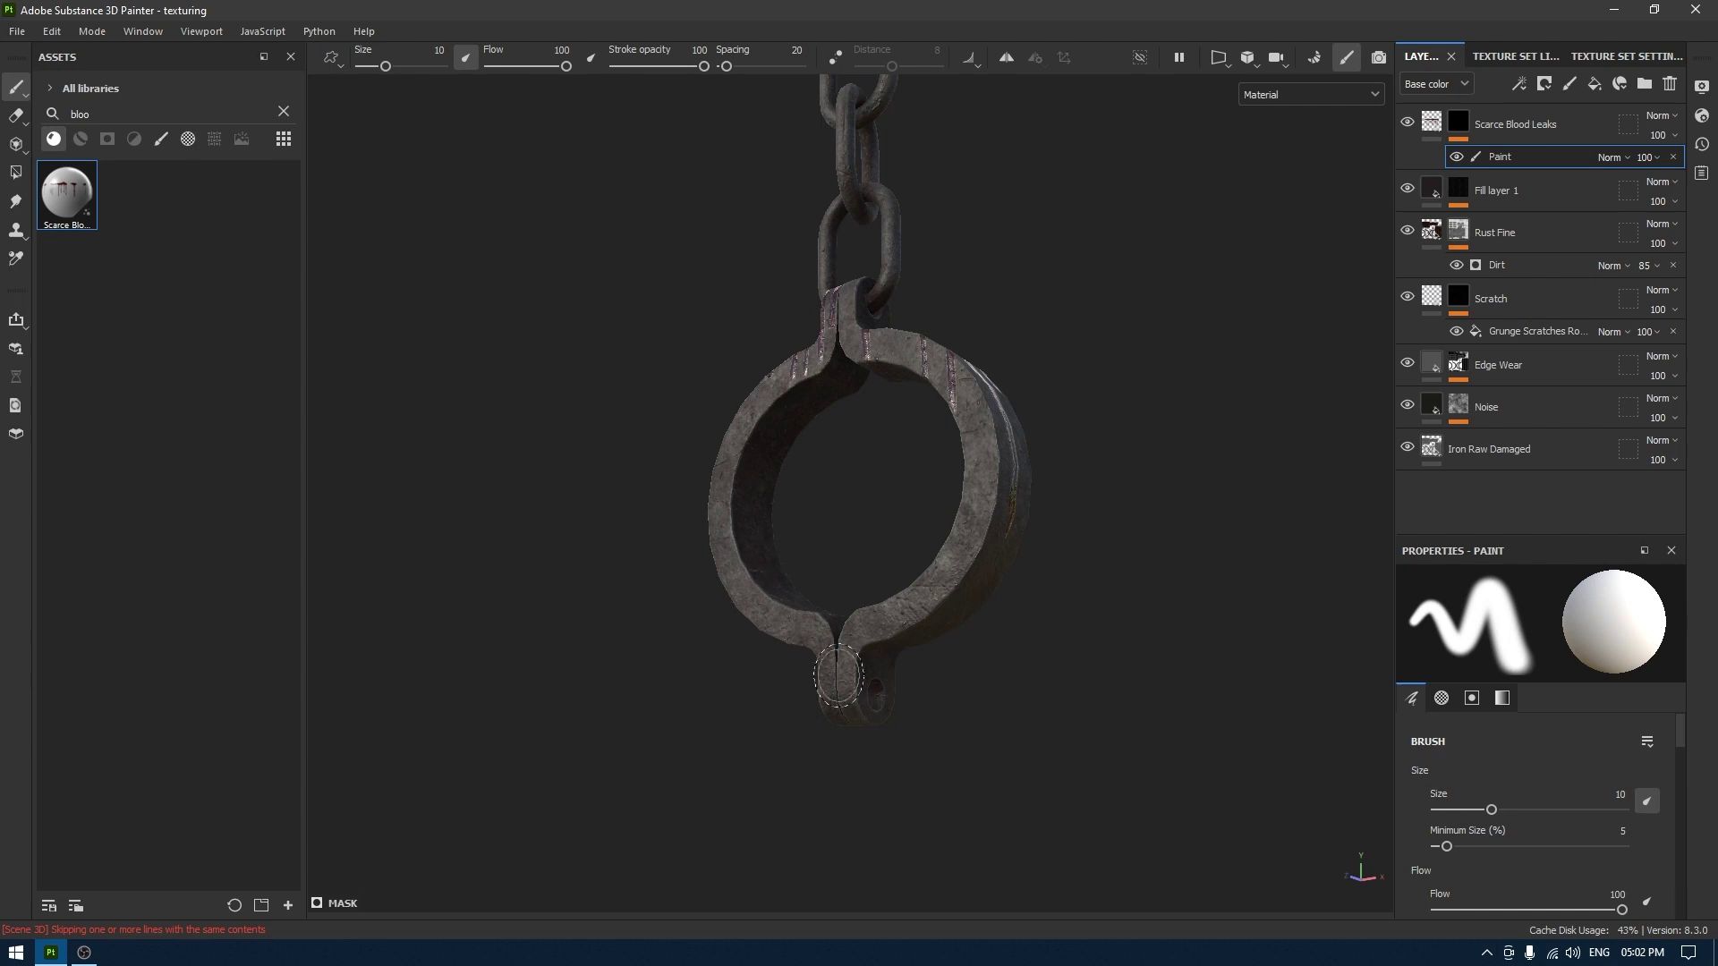
mouse_move(867, 779)
left_mouse_down("alt")
mouse_move(1334, 729)
mouse_move(777, 447)
left_mouse_up("alt")
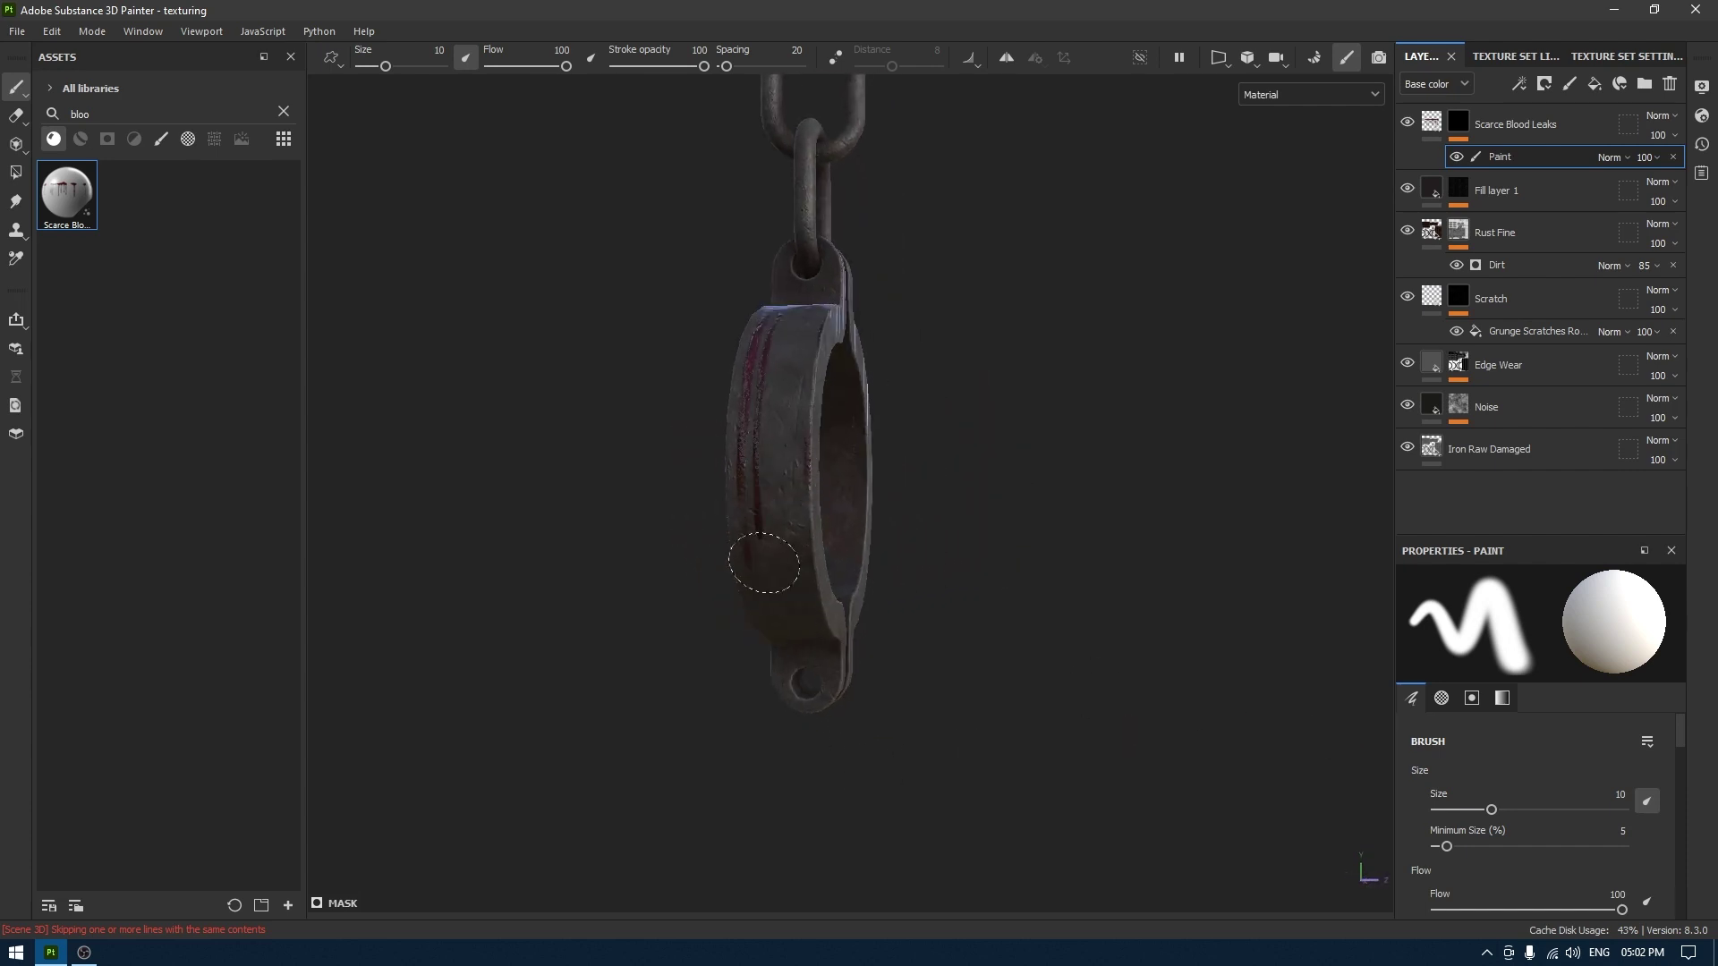
mouse_move(817, 302)
left_mouse_down("alt")
mouse_move(824, 529)
mouse_move(801, 391)
left_mouse_up("alt")
left_click_drag(787, 295, 768, 280, "alt")
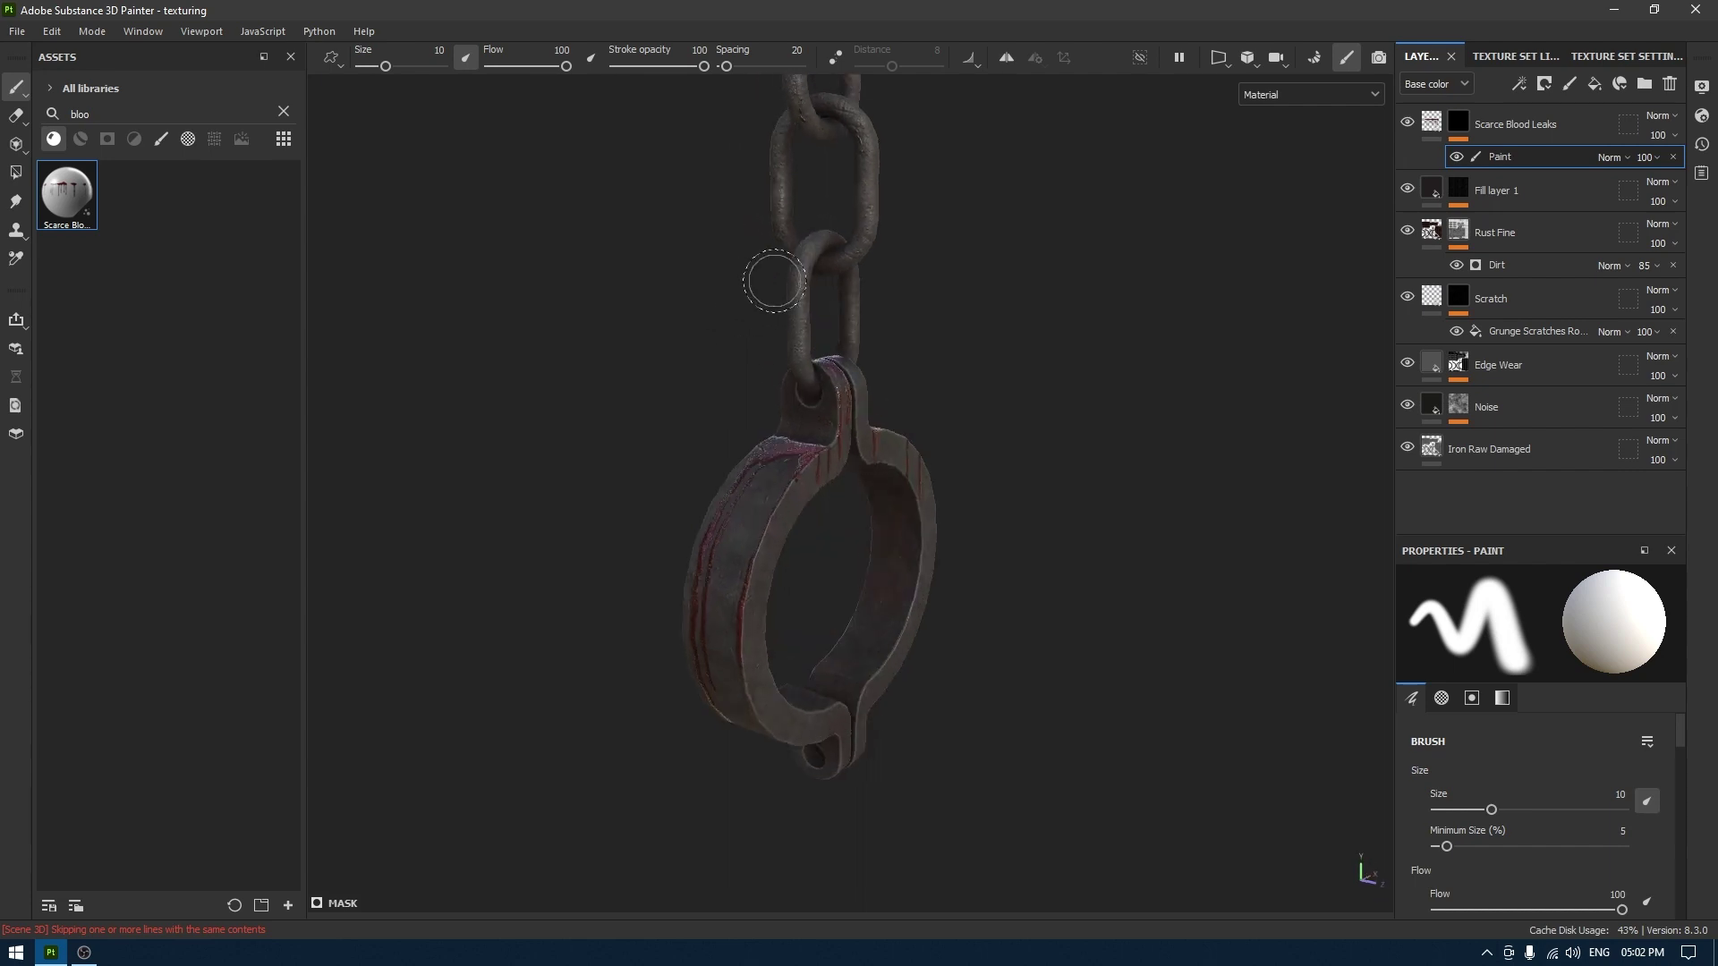
Try painting the blood leaks mask onto the second chain link above the shackle.
middle_click_drag(768, 280, 841, 743, "alt")
scroll(841, 743, "up", 2)
middle_click_drag(866, 863, 896, 775, "alt")
left_click_drag(895, 774, 935, 734, "alt")
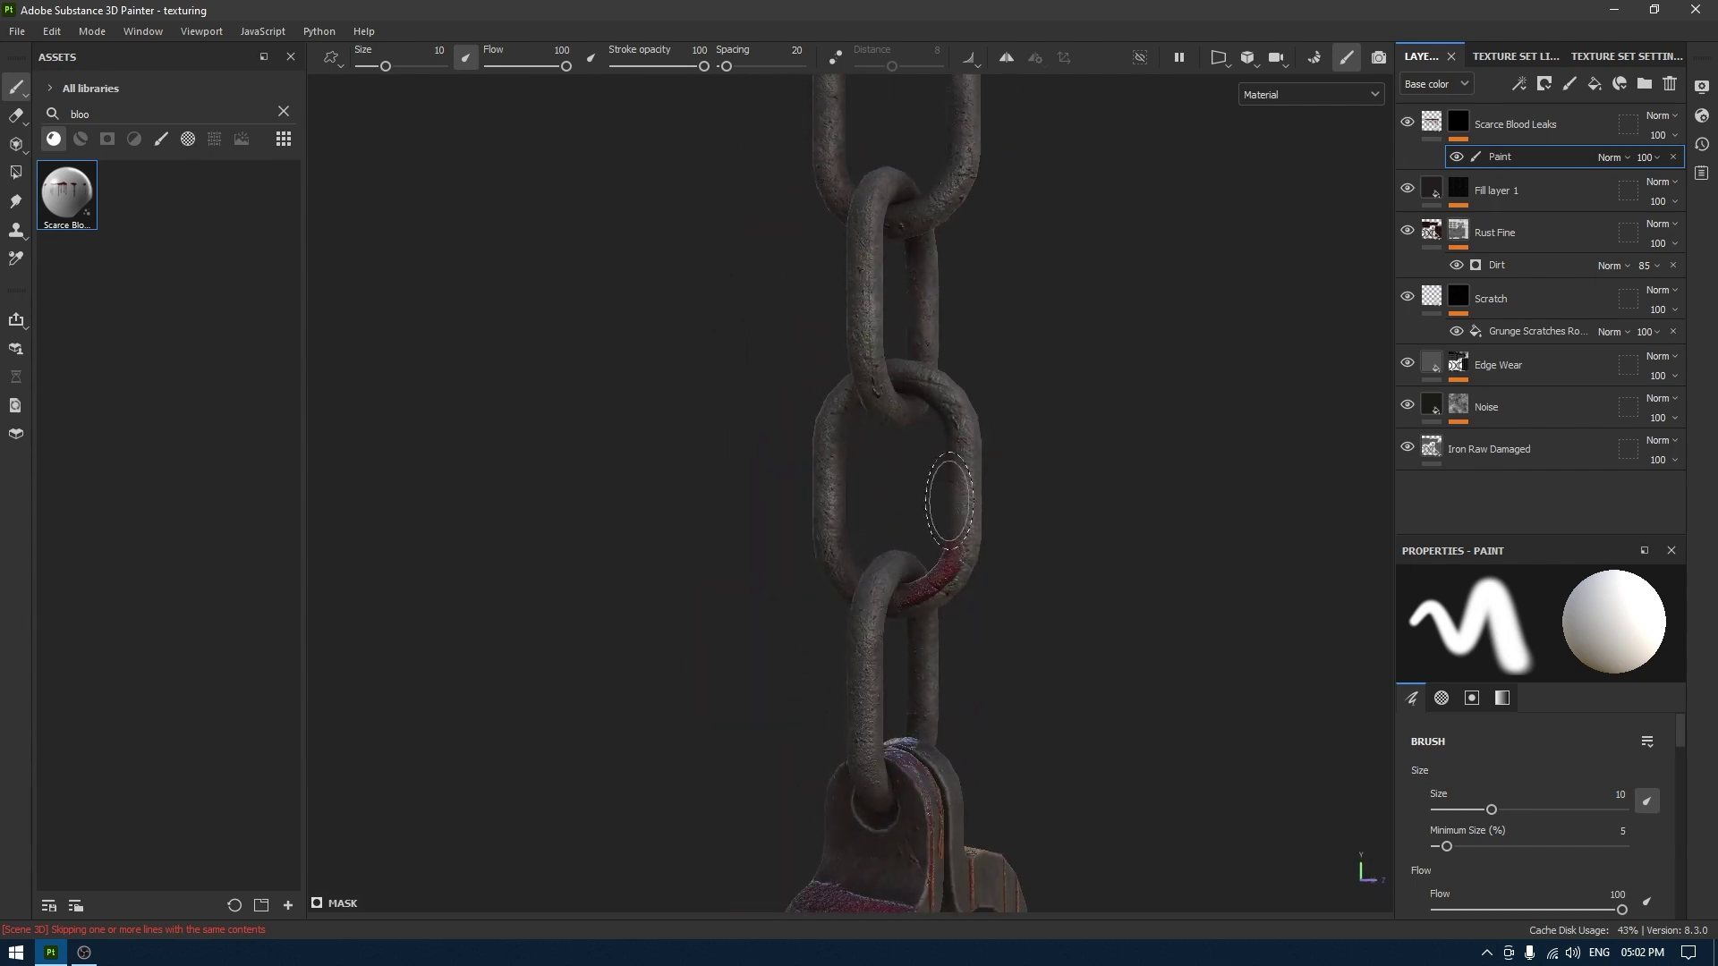
mouse_move(964, 651)
left_mouse_down("alt")
mouse_move(921, 667)
mouse_move(1012, 633)
left_mouse_up("alt")
left_click_drag(966, 711, 978, 707, "alt")
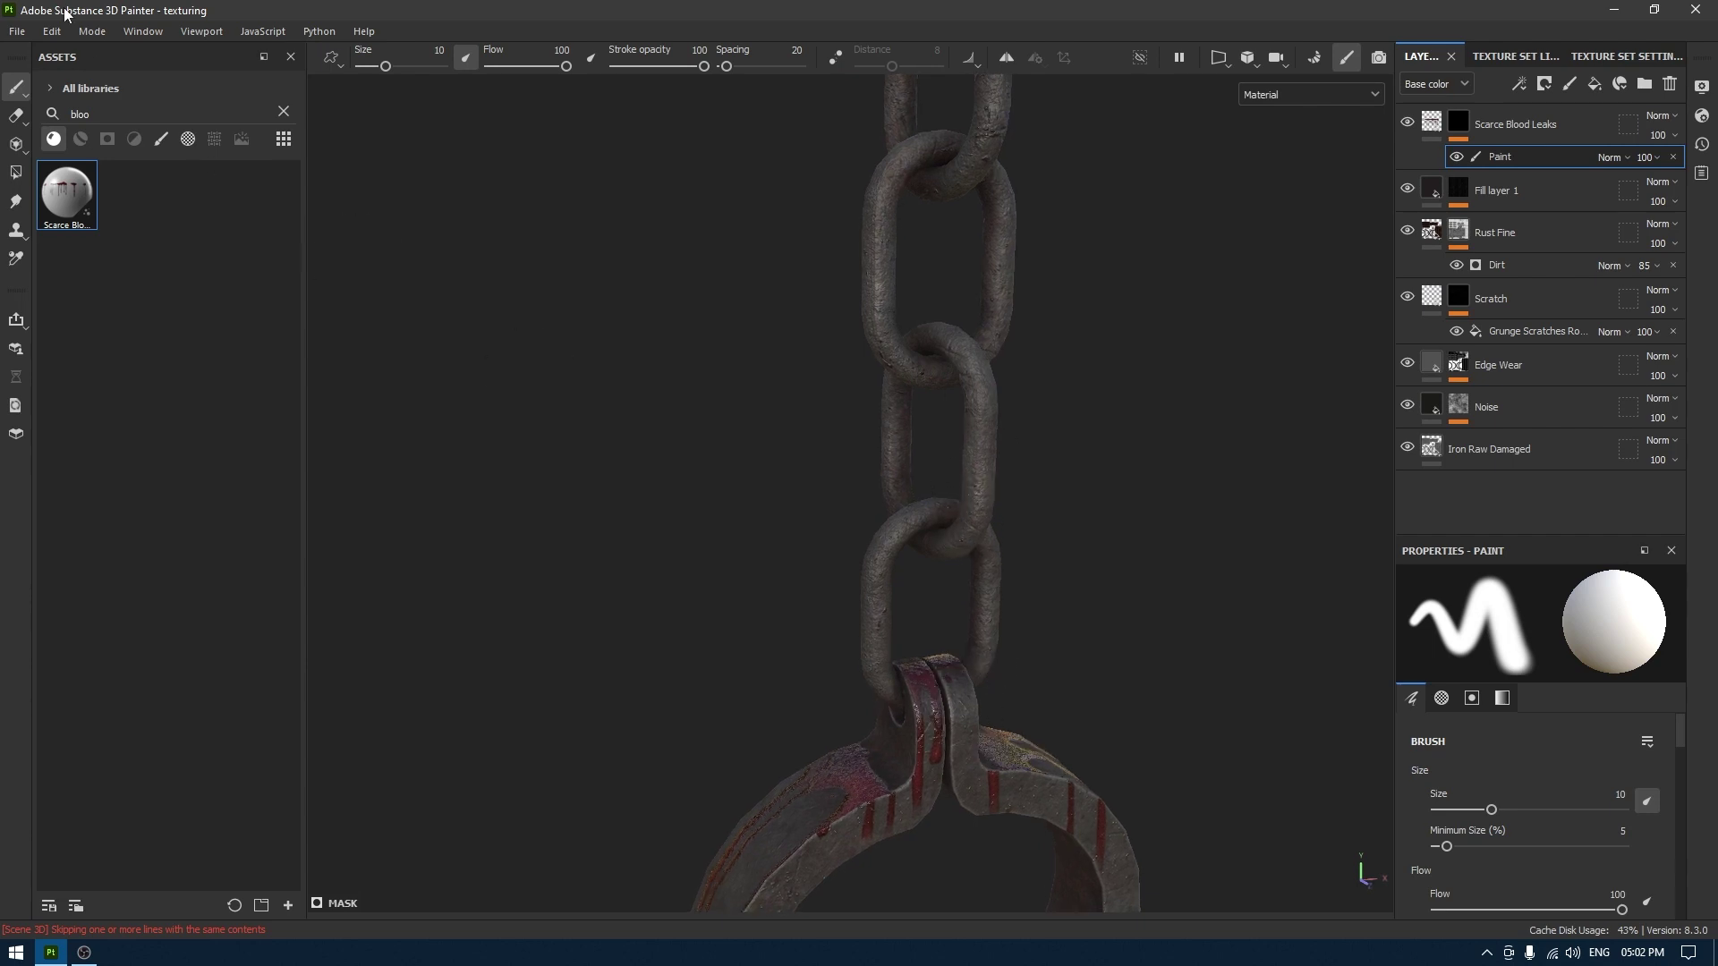
Clear the asset search and choose the Dirt Splash brush for painting the mask.
left_click(283, 111)
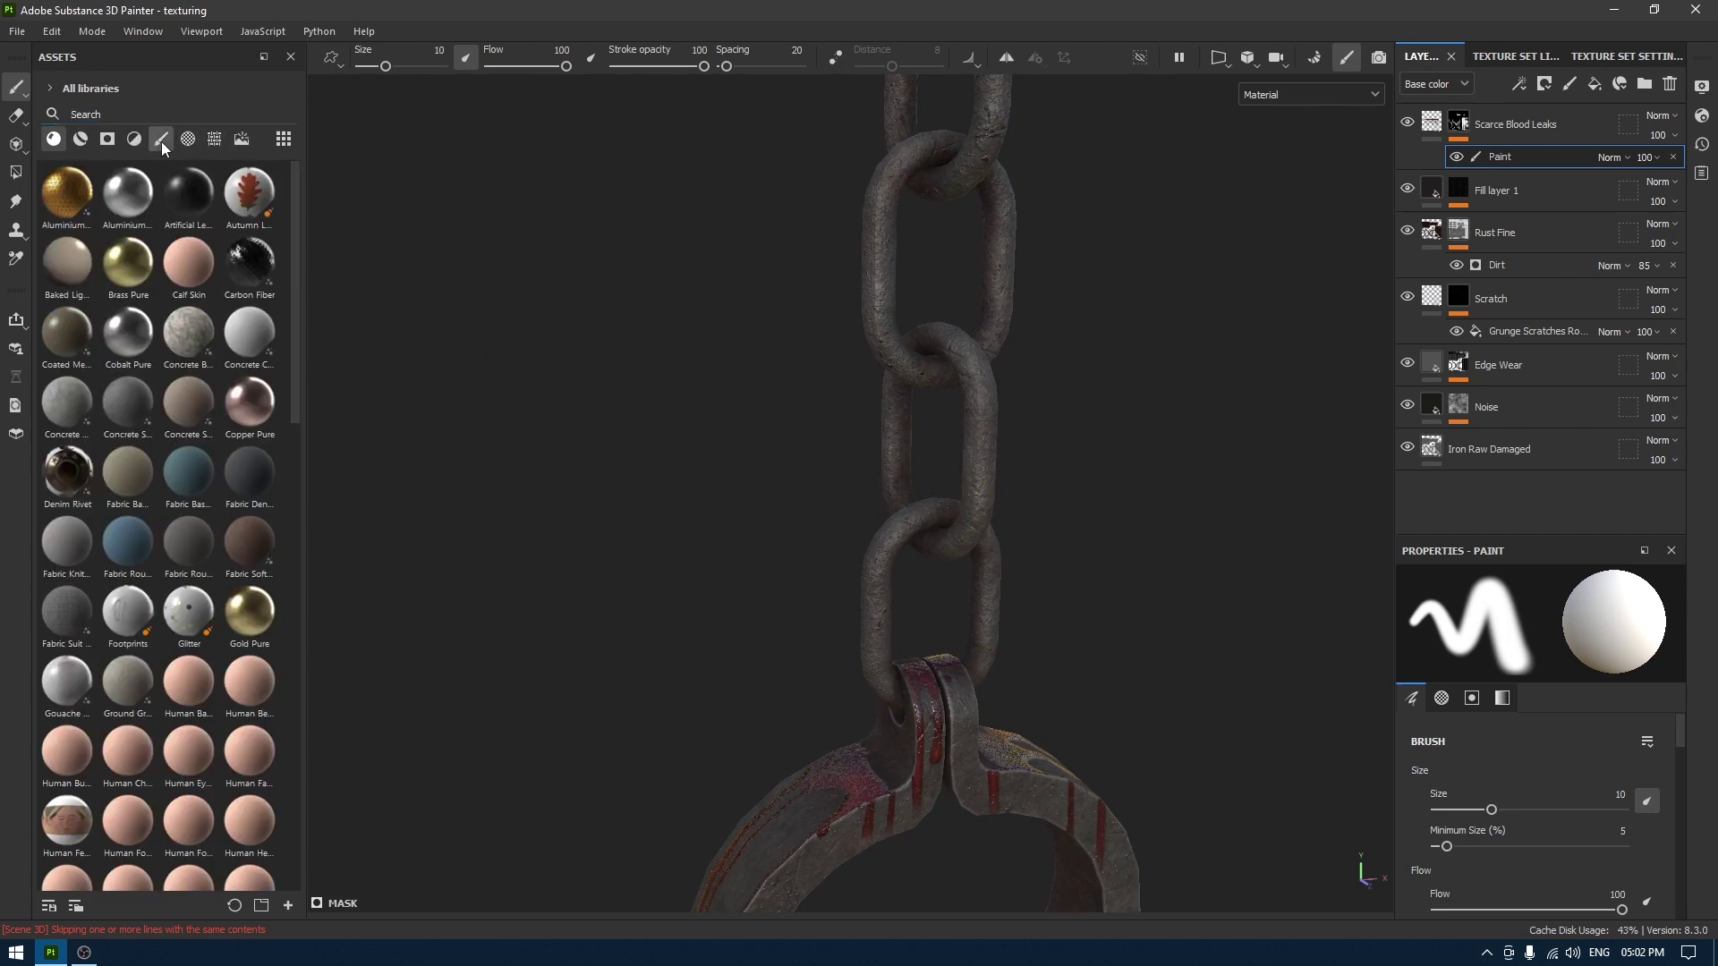
left_click(161, 139)
scroll(204, 501, "down", 6)
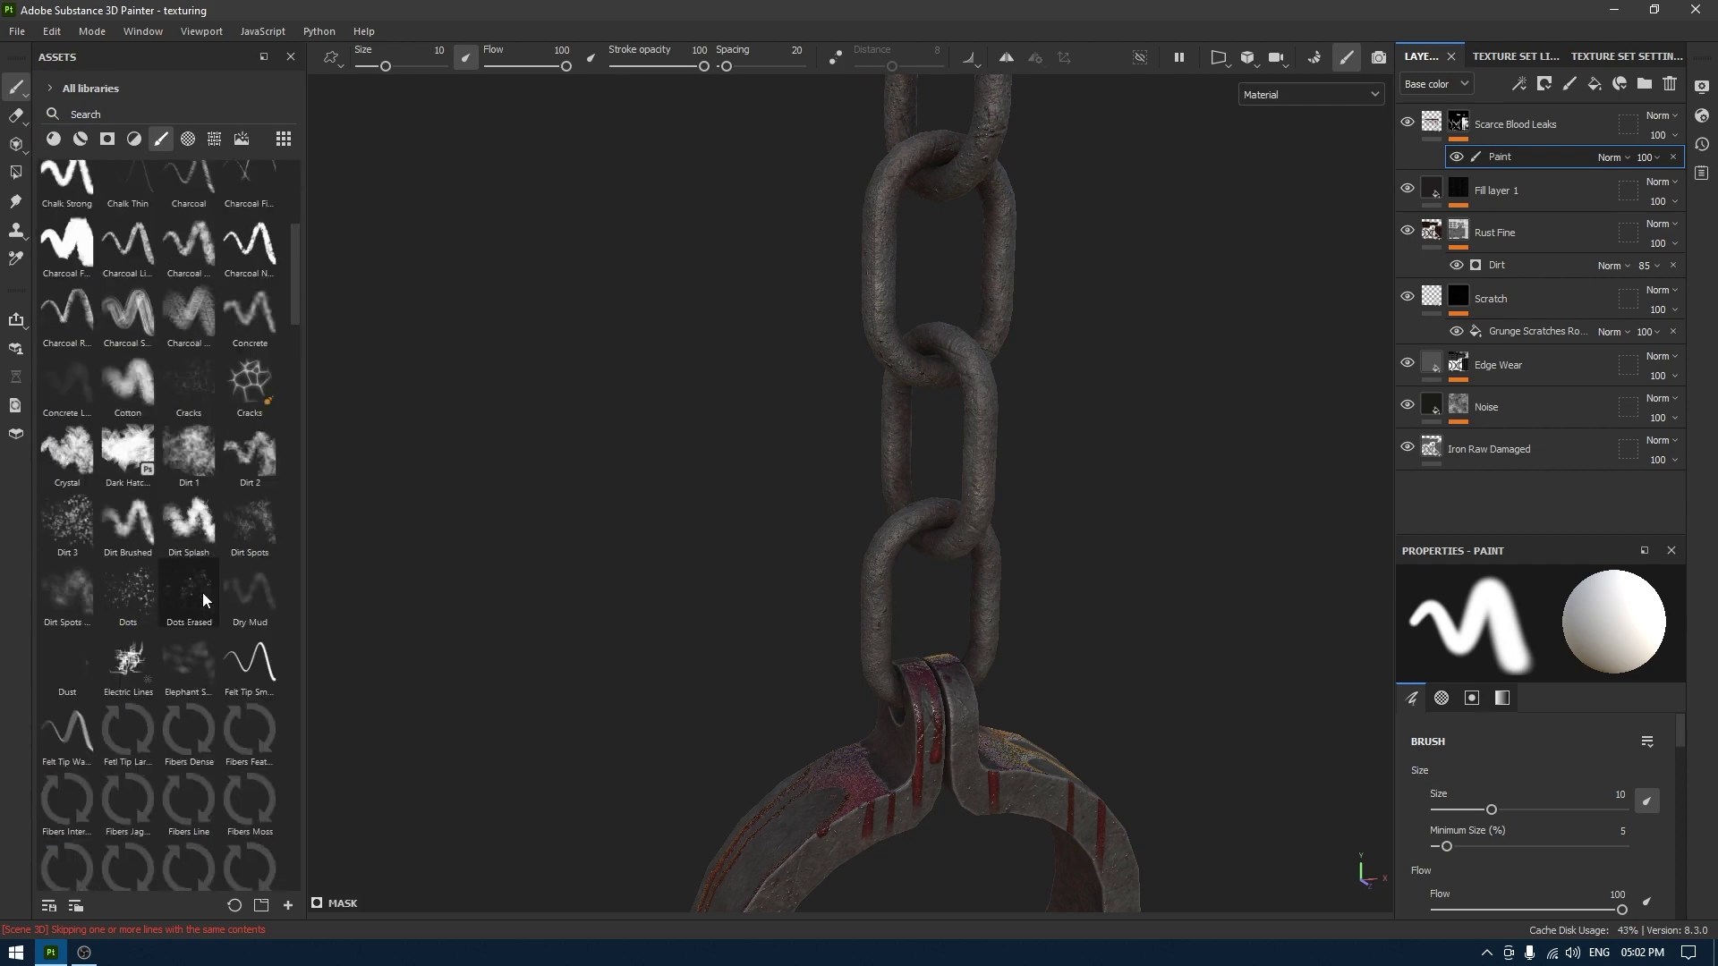
left_click(204, 521)
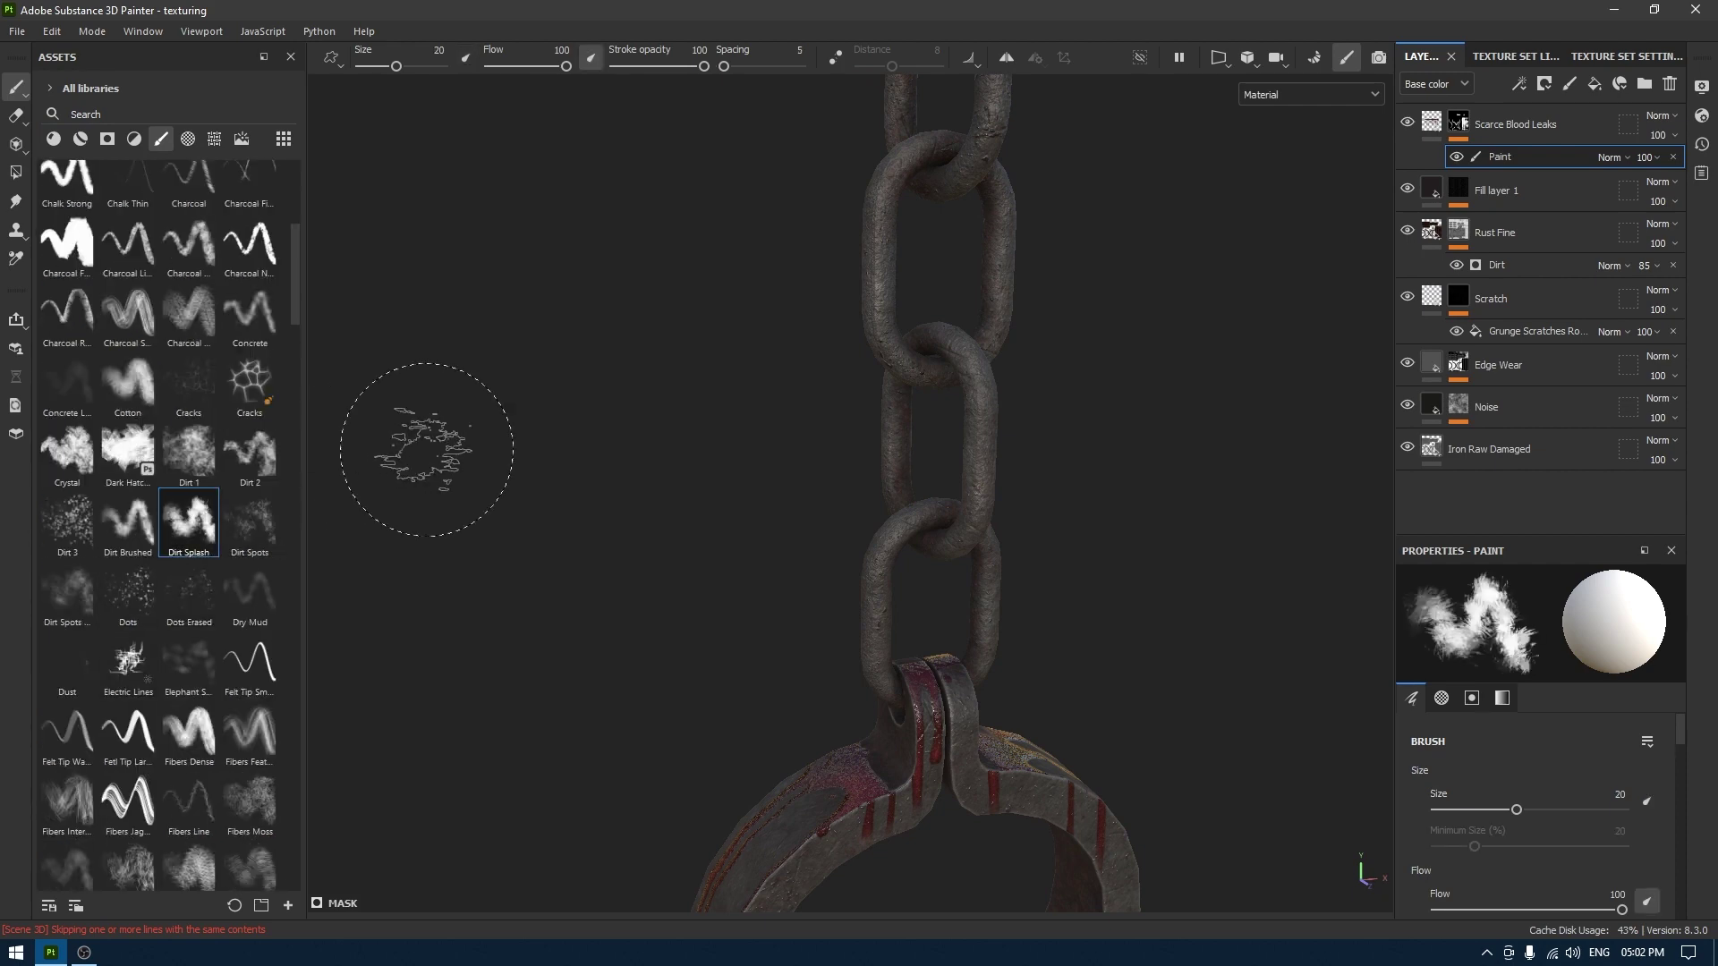
Paint the Scarce Blood Leaks mask with size 20 splashes on both sides of the second chain link above the shackle.
scroll(663, 525, "up", 5)
middle_click_drag(979, 403, 977, 472, "alt")
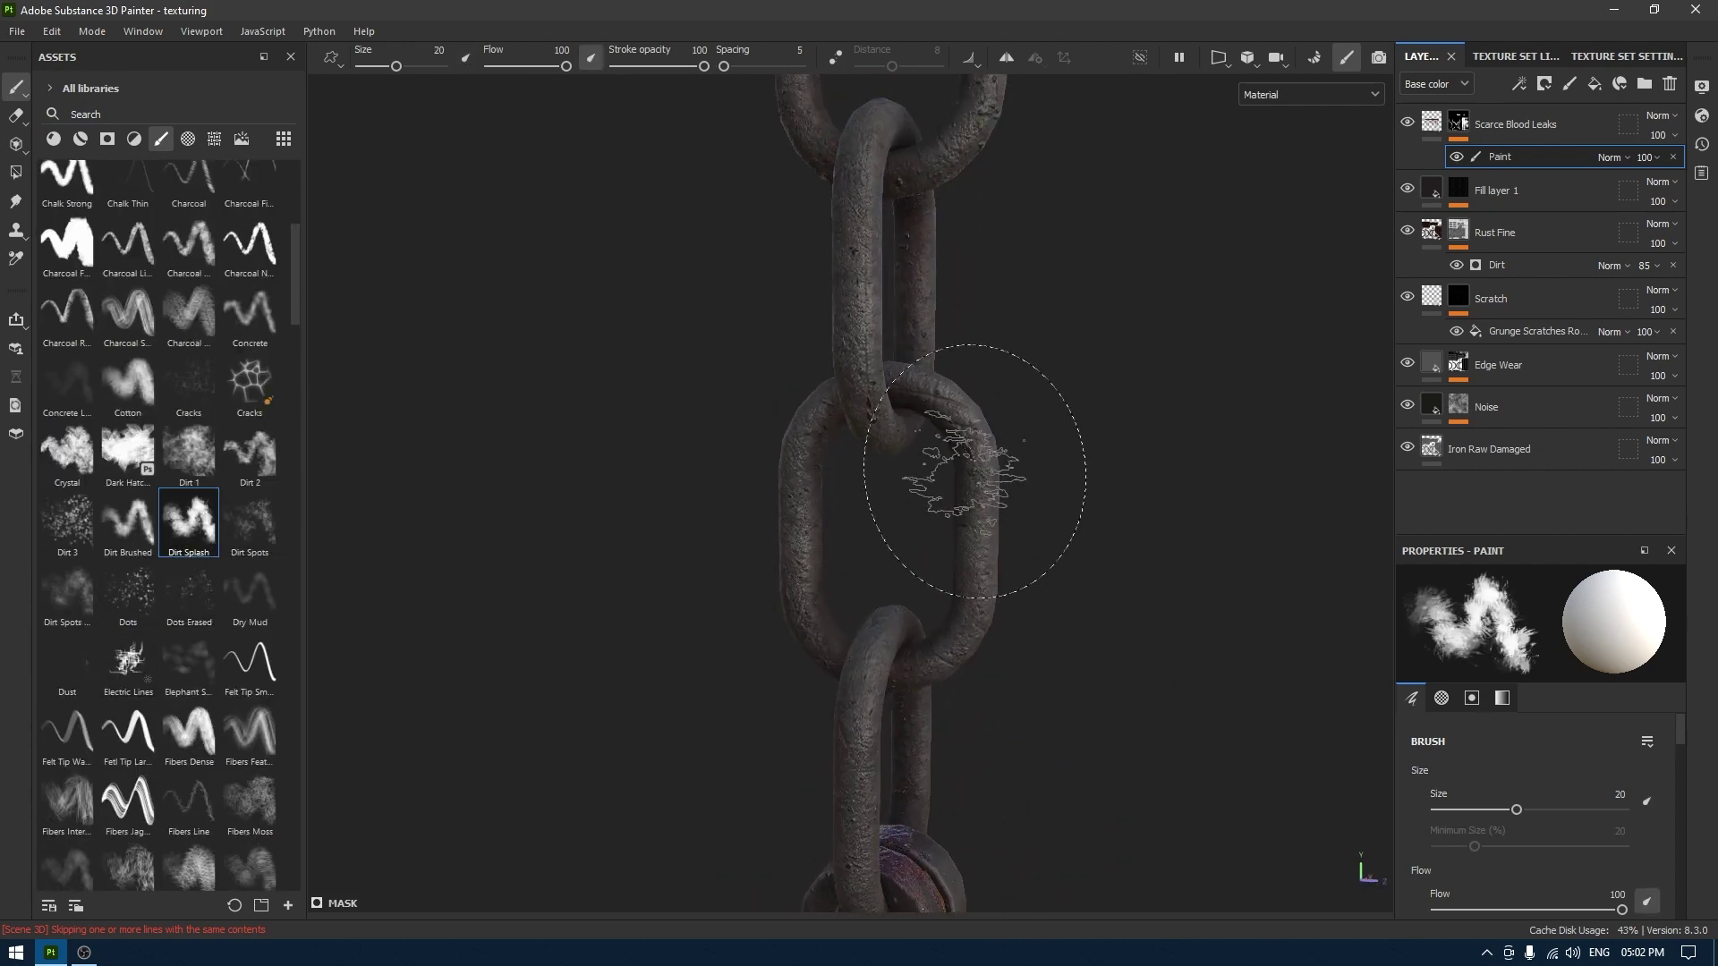
left_click(976, 471)
left_click(979, 519)
left_click(962, 679)
left_click(982, 618)
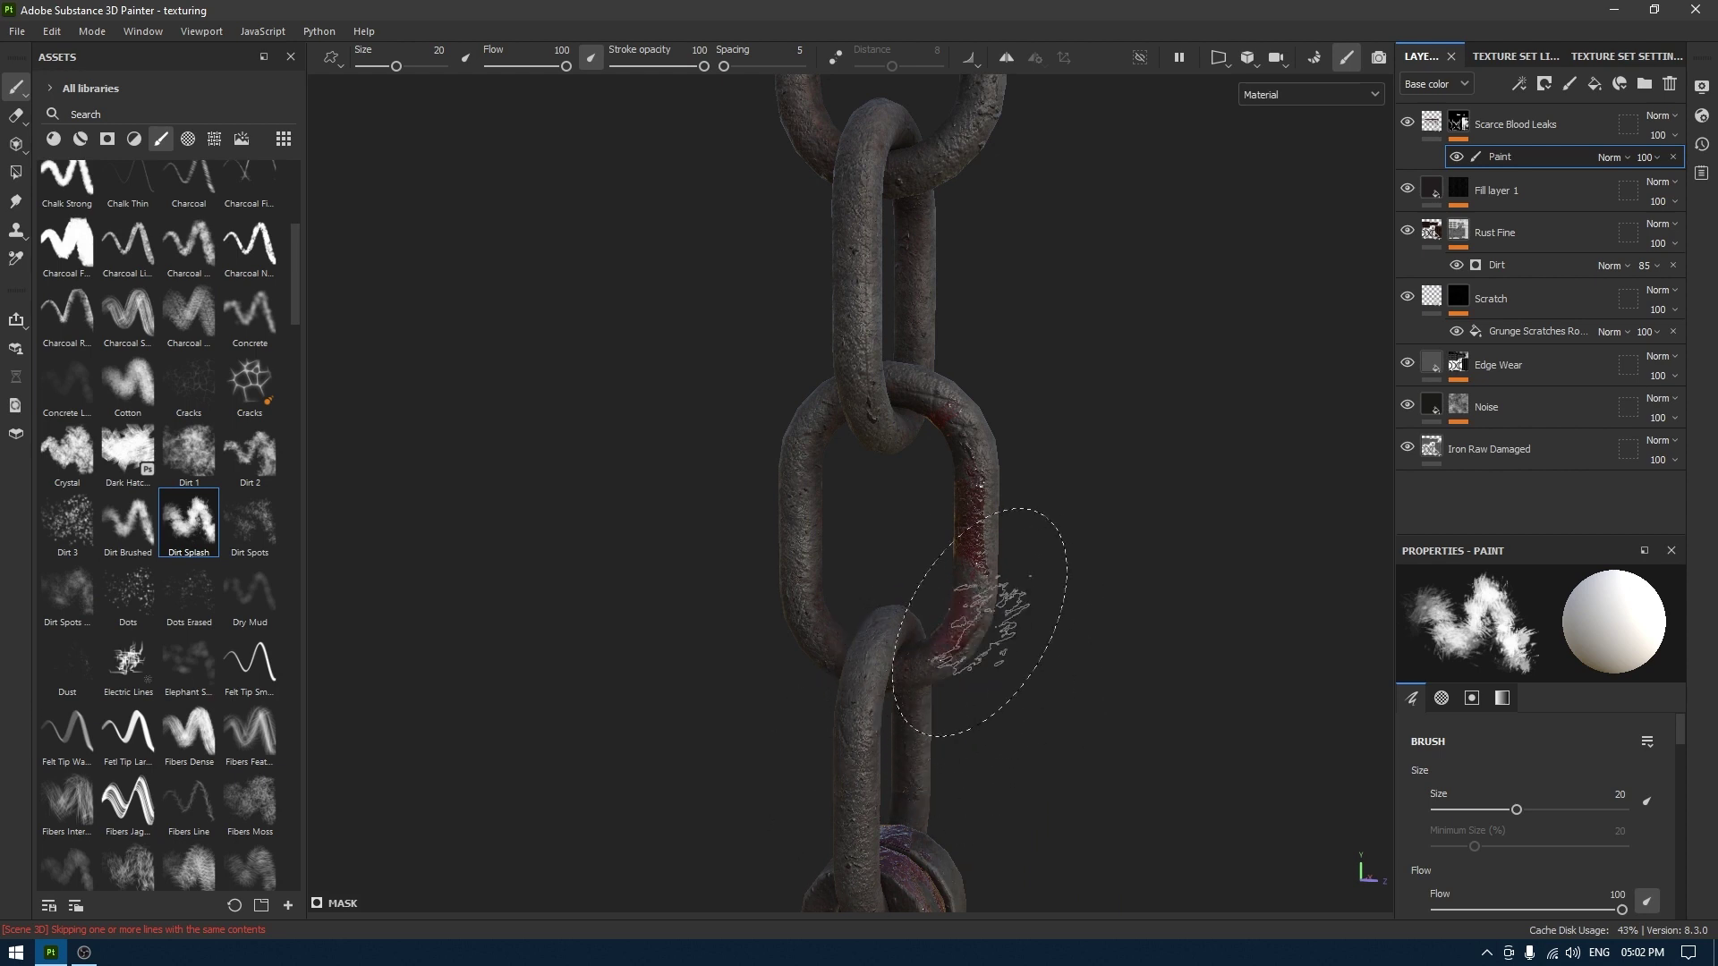
mouse_move(978, 824)
left_mouse_down("alt")
mouse_move(1080, 740)
mouse_move(1004, 714)
mouse_move(878, 594)
mouse_move(811, 455)
left_mouse_up("alt")
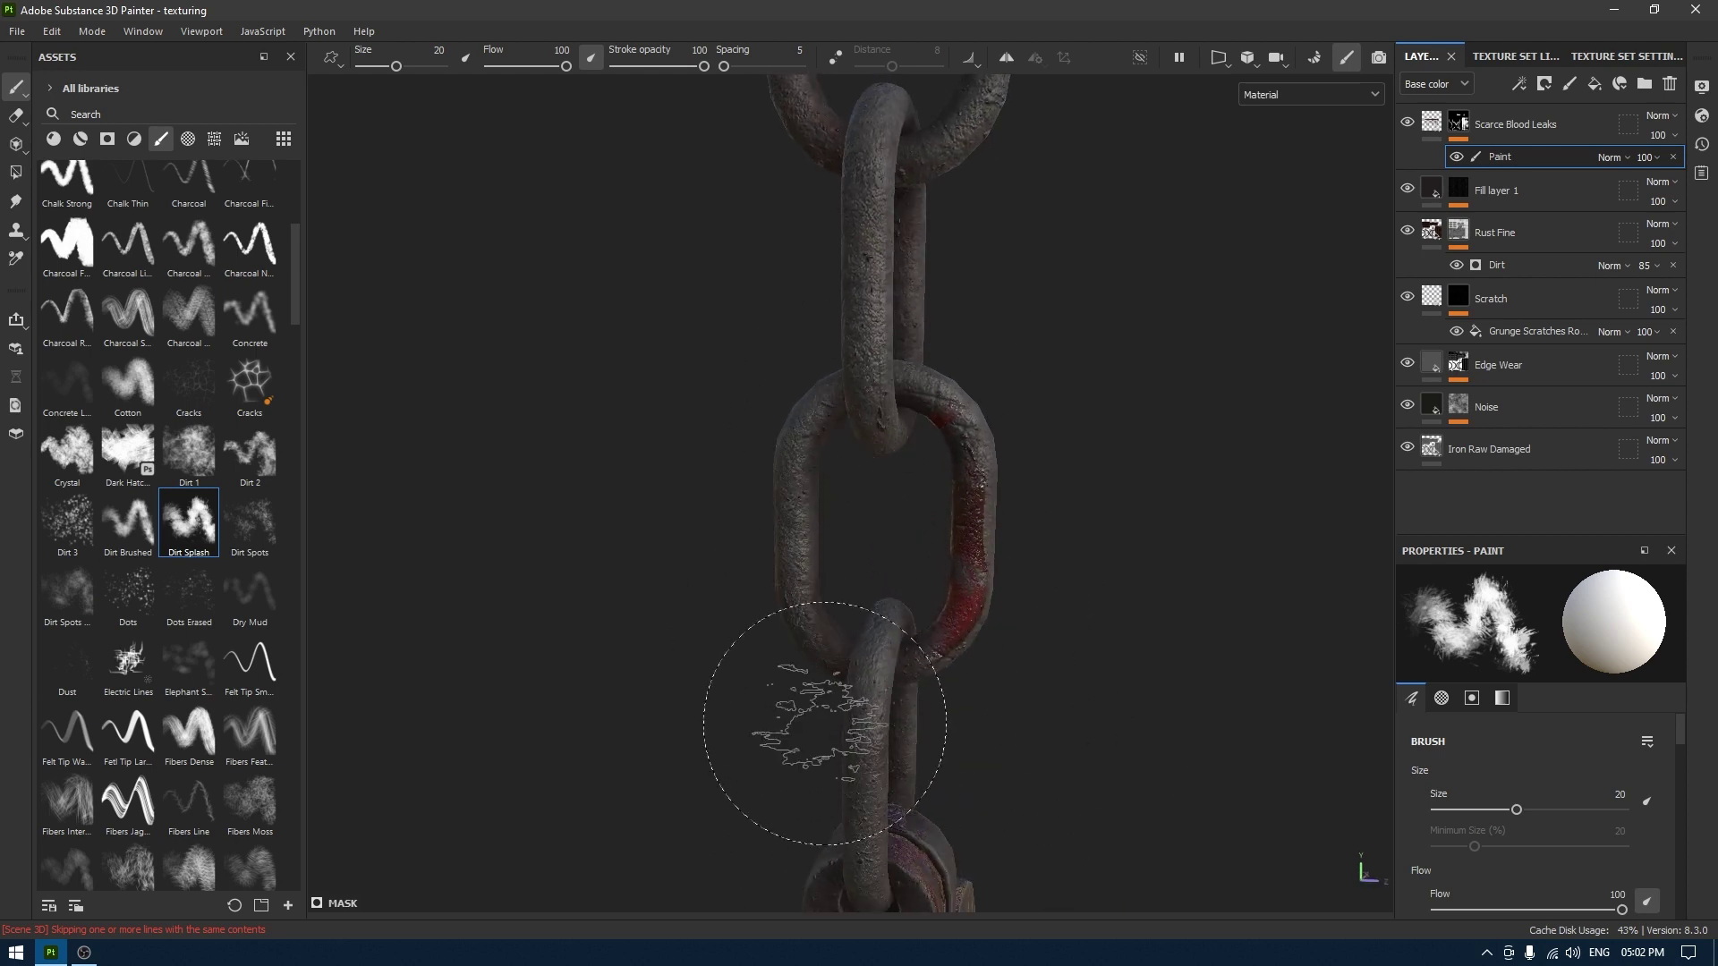
left_click(797, 463)
left_click(798, 462)
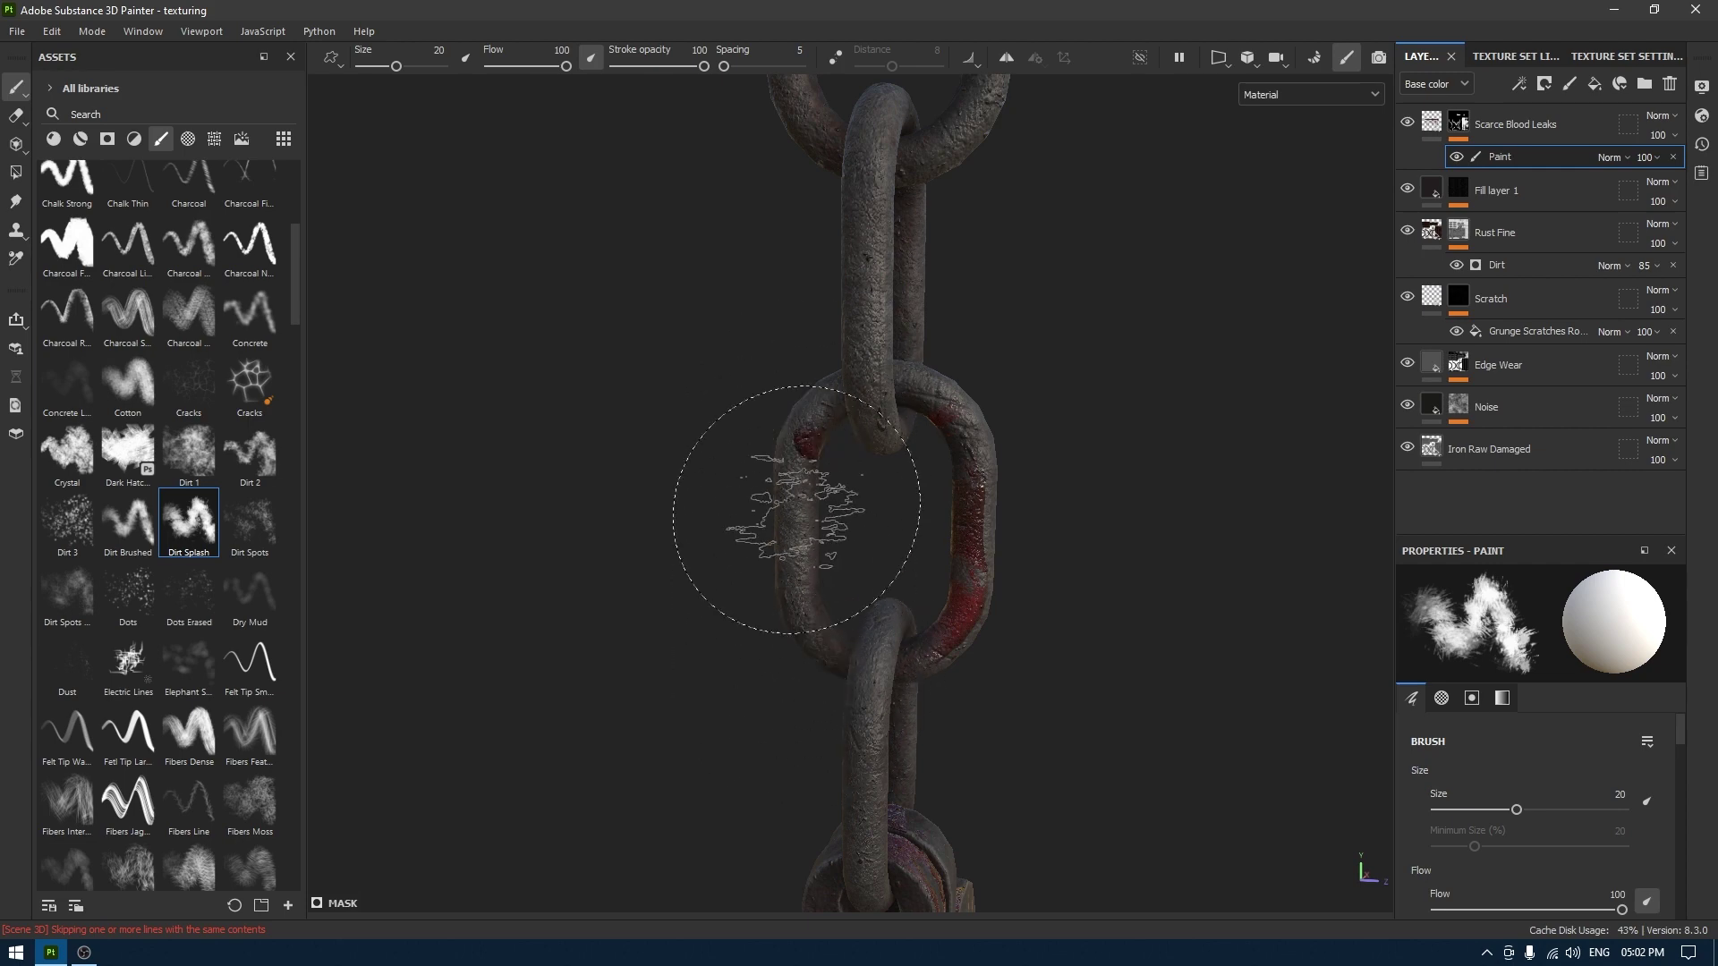
Examine the blood splashes on the chain links and shackle from several angles and distances.
left_click_drag(820, 637, 761, 769, "alt")
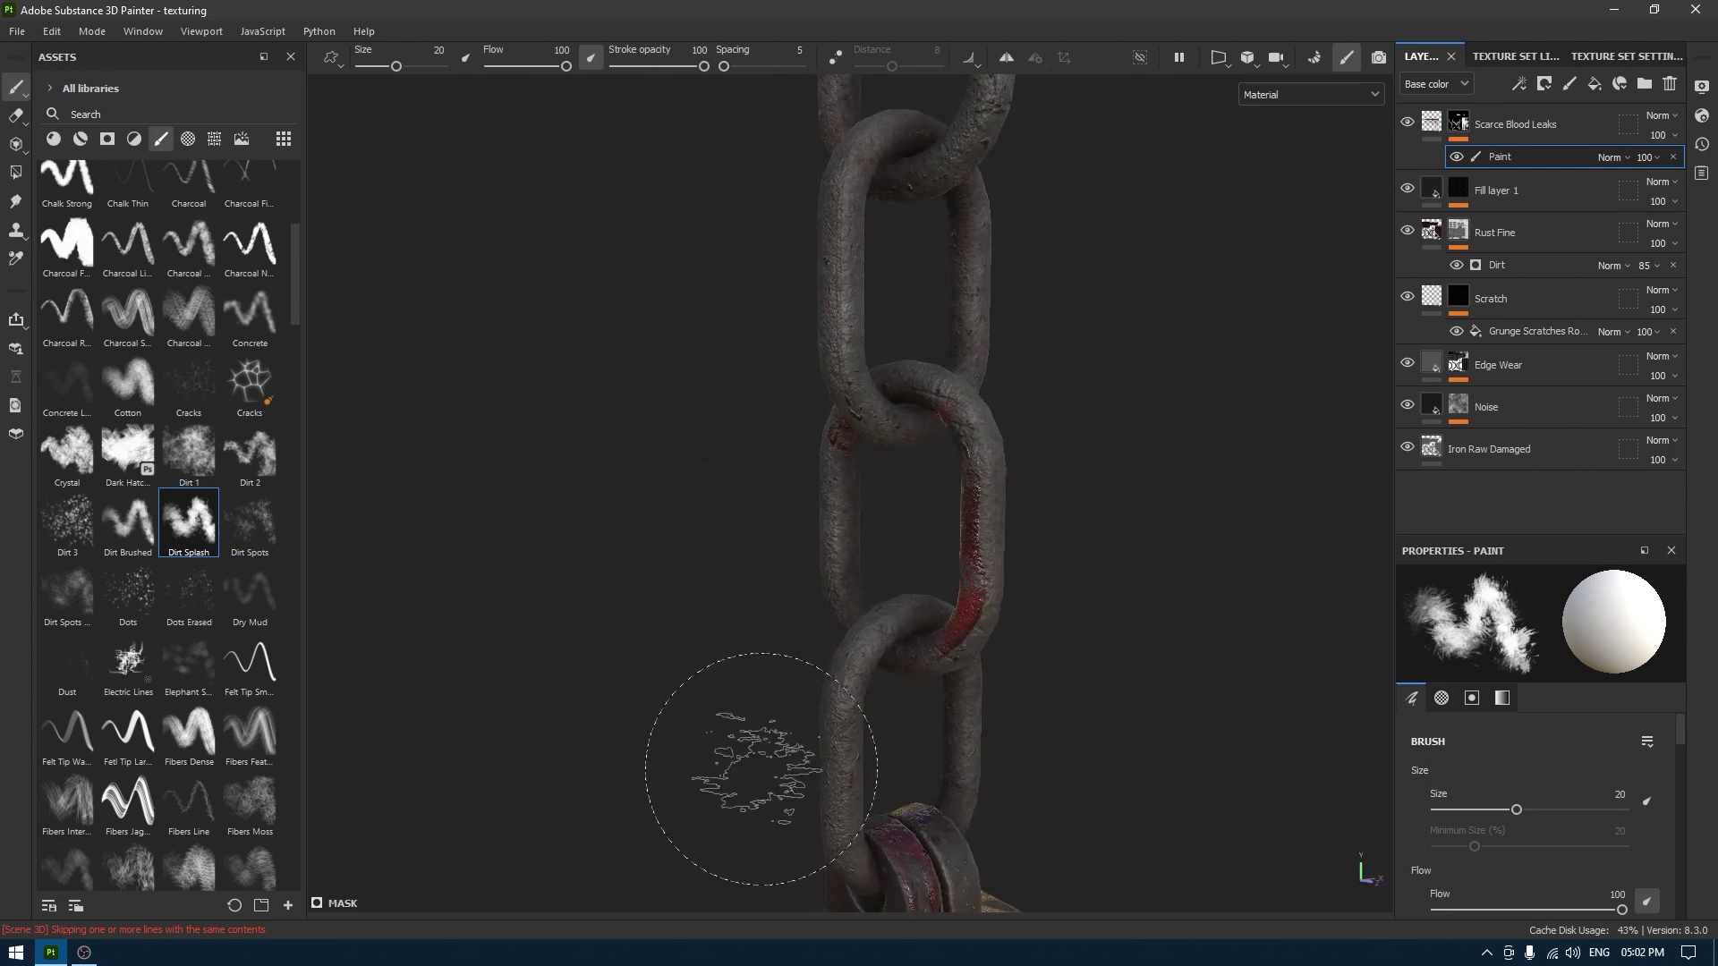
scroll(874, 438, "down", 3)
middle_click_drag(874, 437, 805, 179, "alt")
scroll(882, 752, "up", 3)
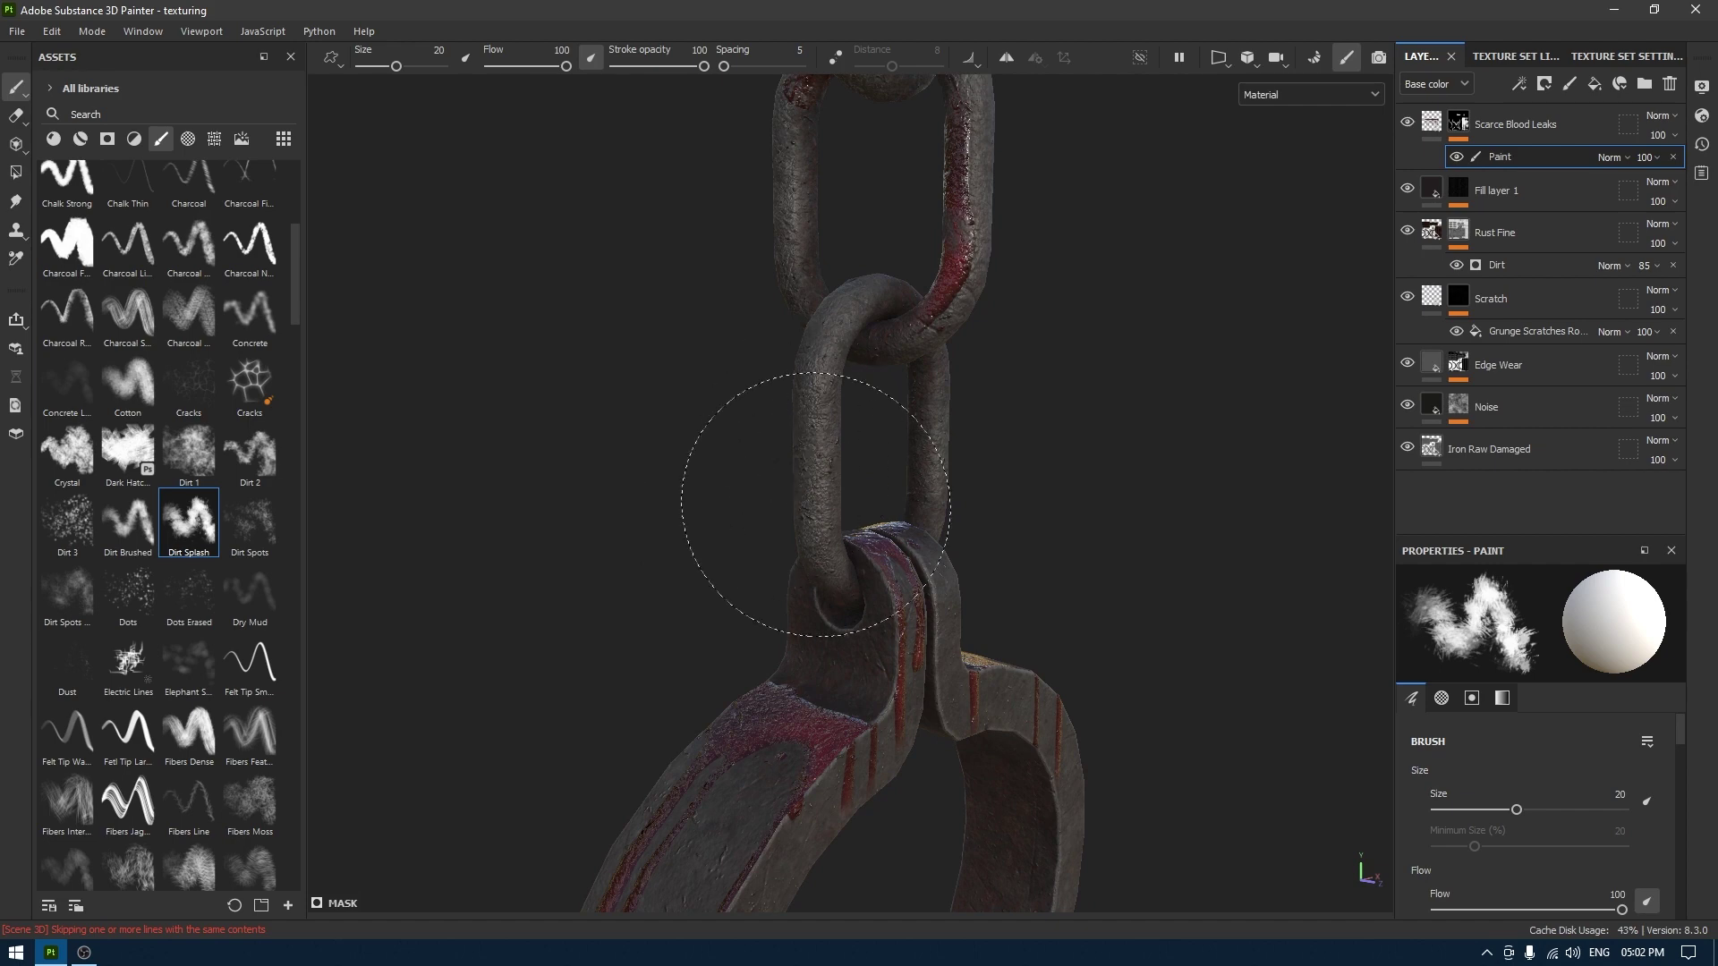
left_click_drag(810, 546, 863, 549, "alt")
scroll(946, 525, "down", 2)
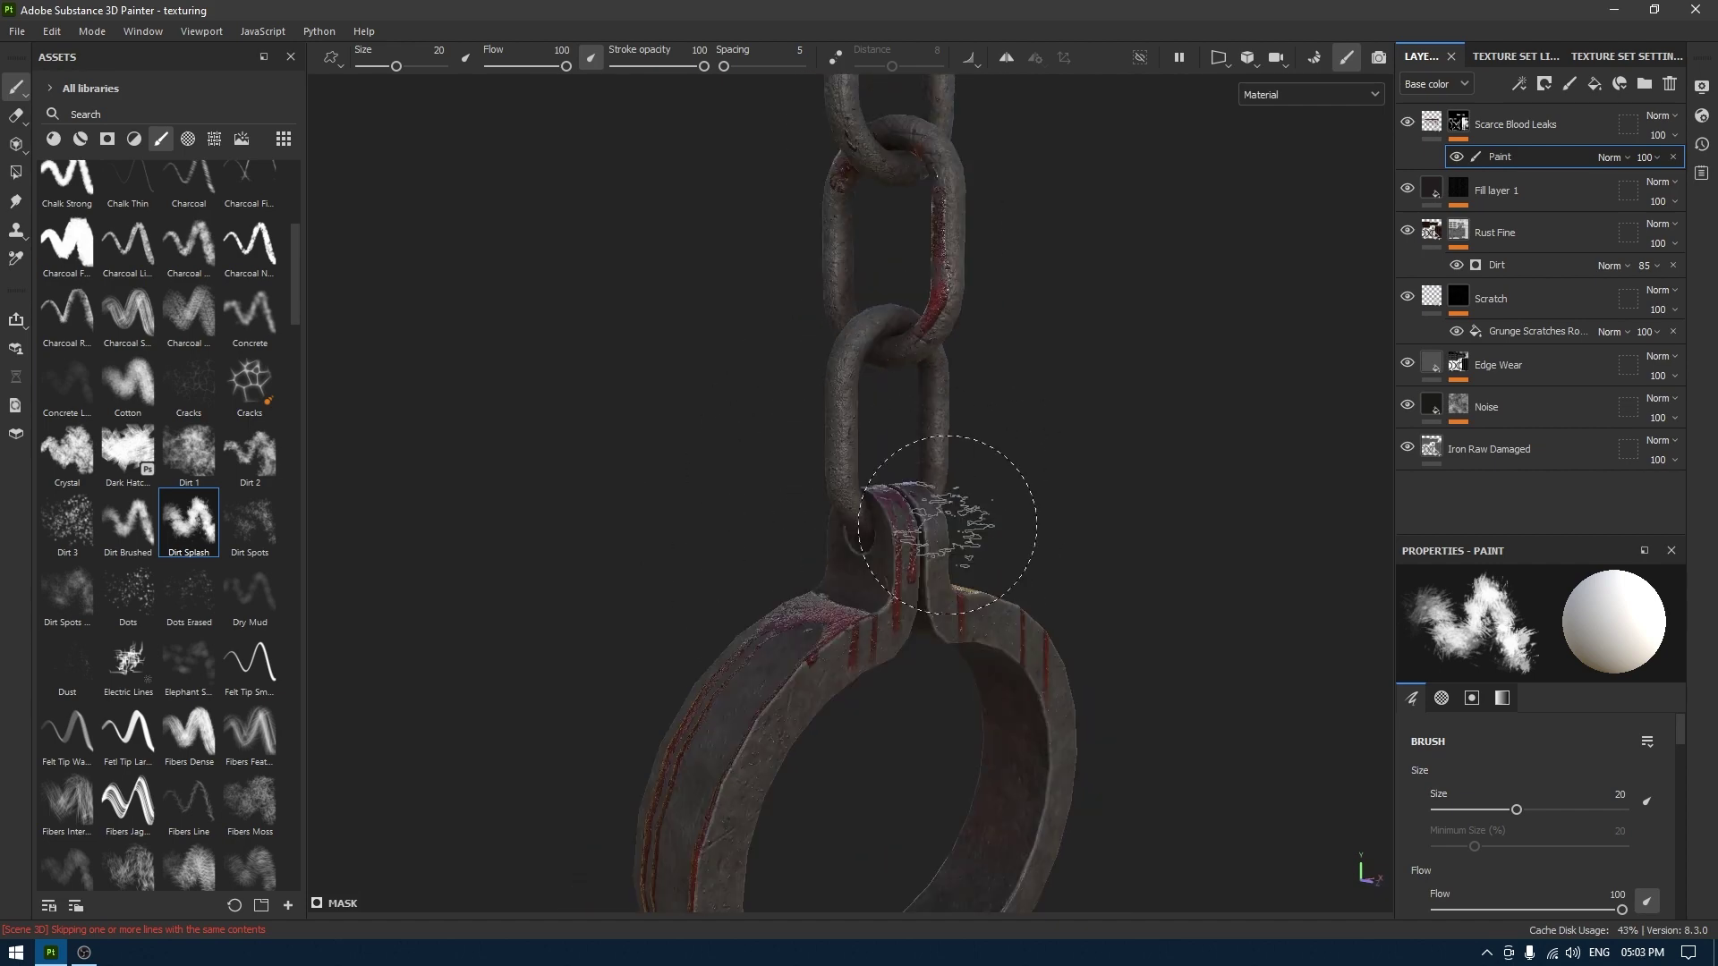
scroll(920, 526, "down", 5)
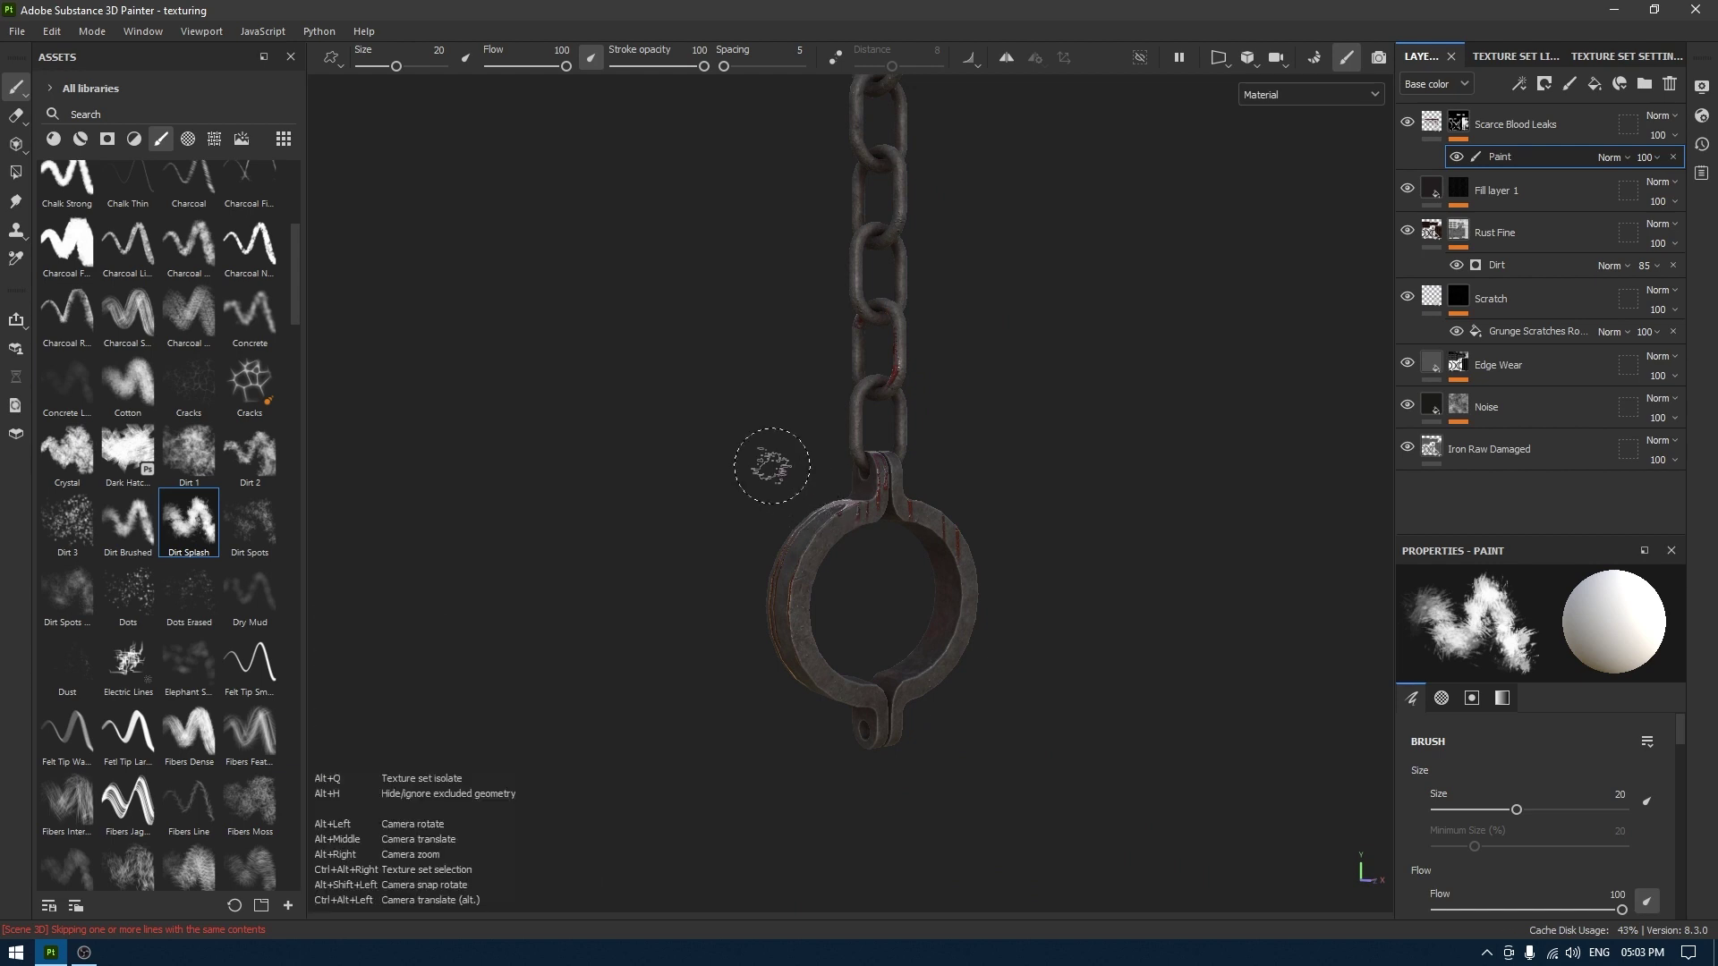
left_click_drag(771, 457, 801, 445, "alt")
right_click_drag(801, 444, 834, 556, "alt")
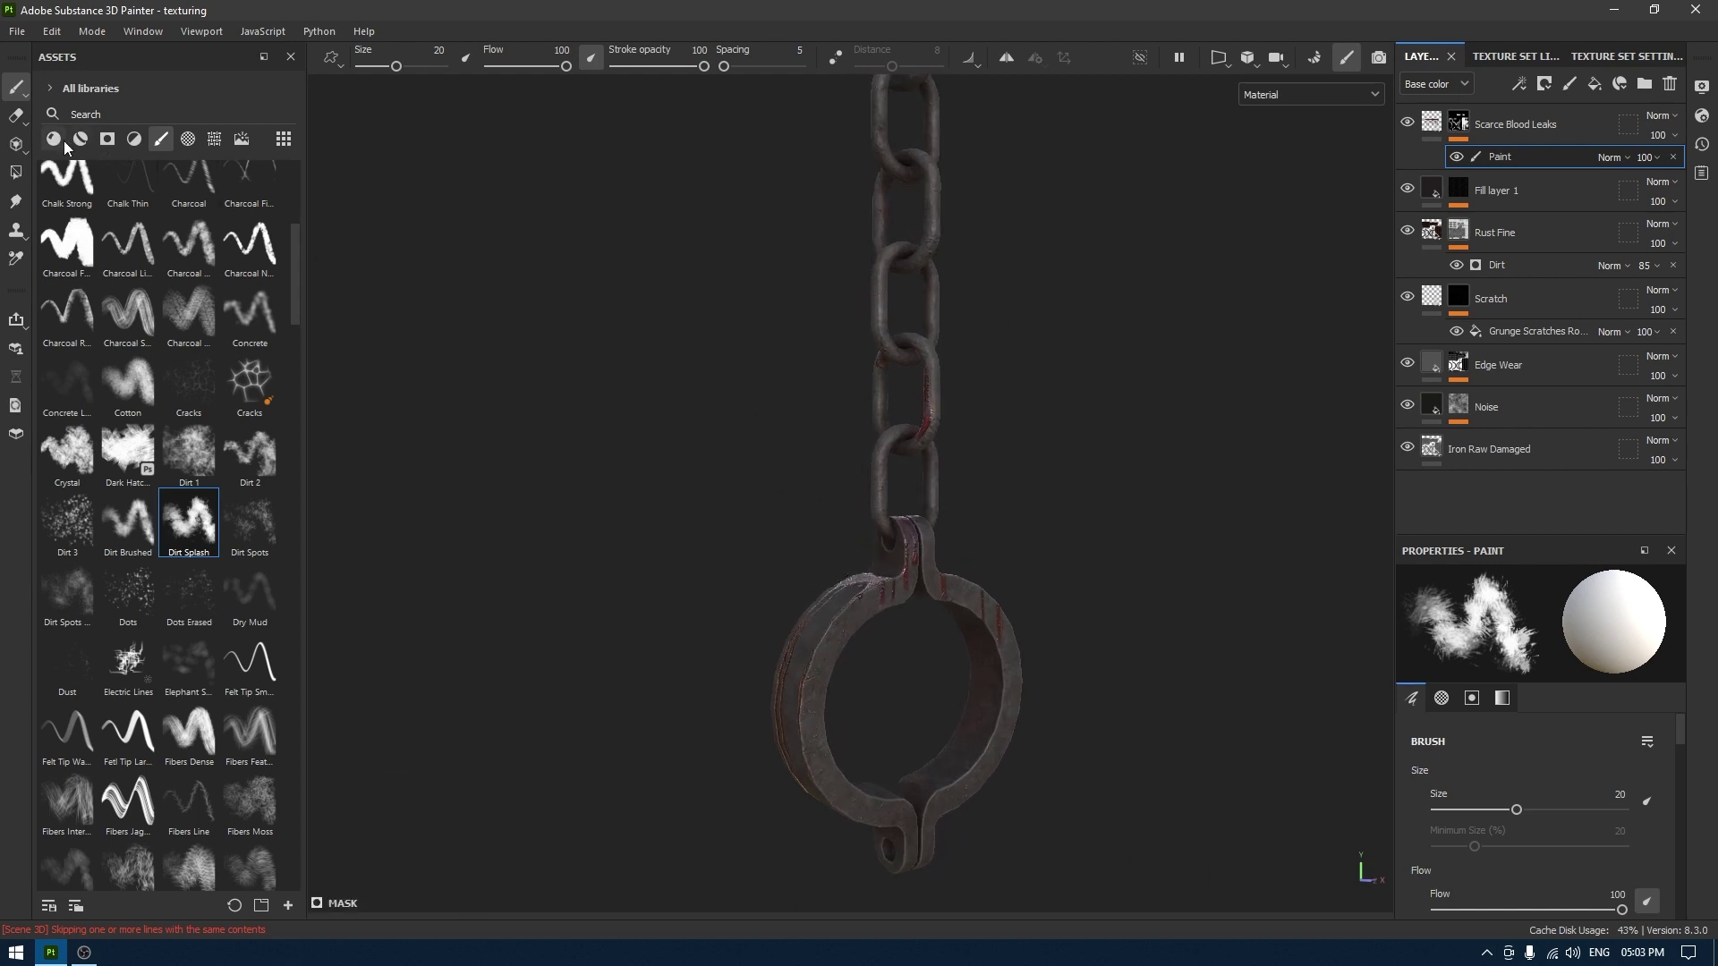